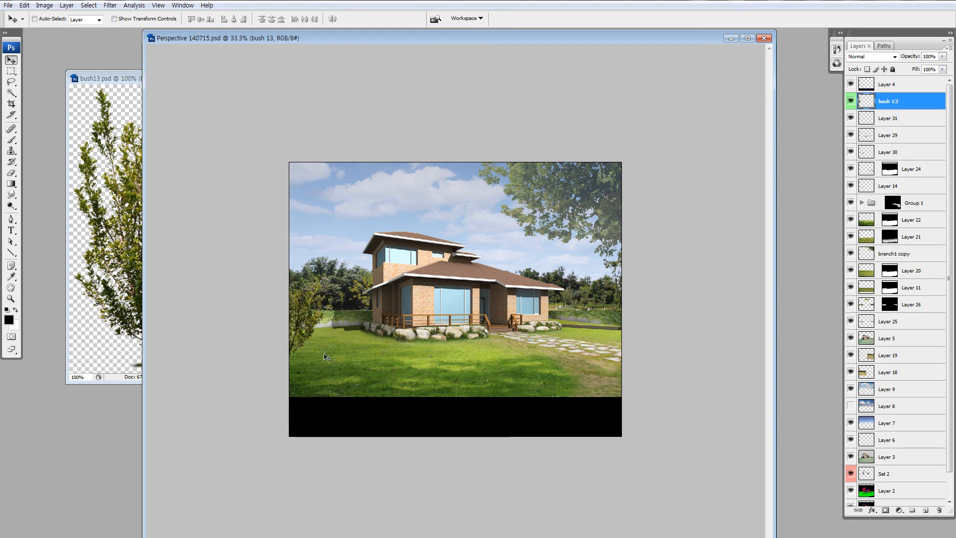
- Scale the bush down slightly and place it on the lawn beside the house's left corner
key(ctrl+t)
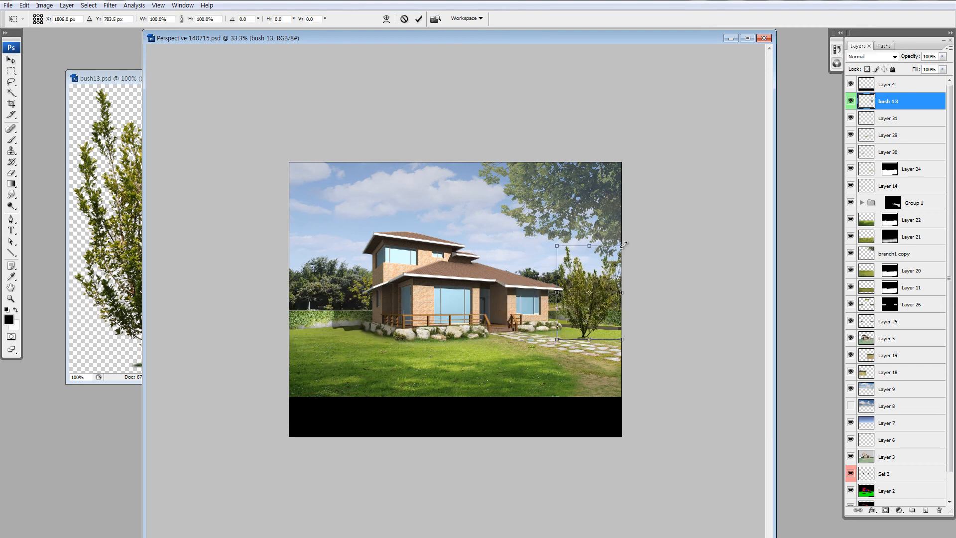
drag(623, 244, 612, 261)
drag(585, 320, 352, 298)
key(Return)
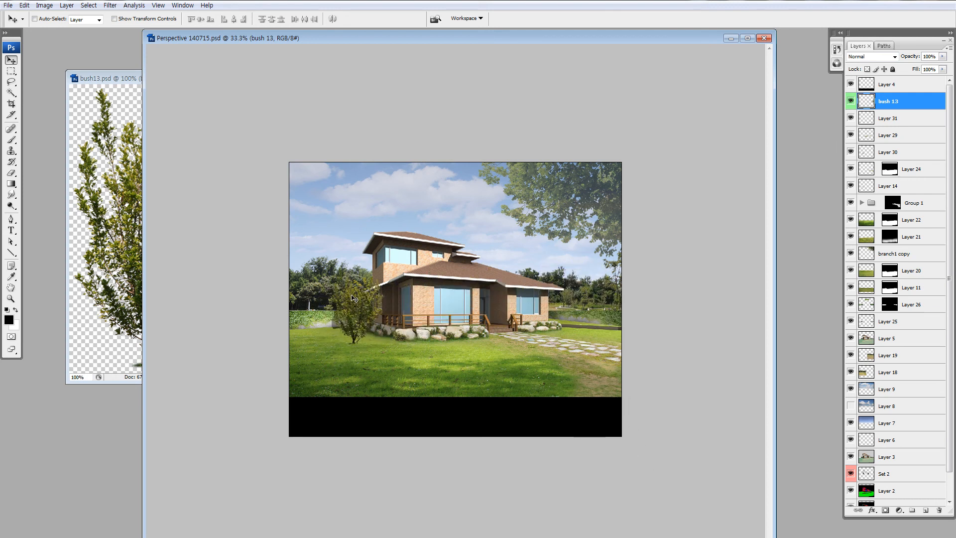
- Reposition the bush farther from the house, close to the left edge of the lawn, keeping its size
key(ctrl+t)
drag(382, 267, 325, 327)
key(Return)
key(ctrl+alt+z)
key(ctrl+alt+z)
- Duplicate the bush for use as its shadow, keeping the copy behind the original at 50% opacity
key(z)
key(ctrl+0)
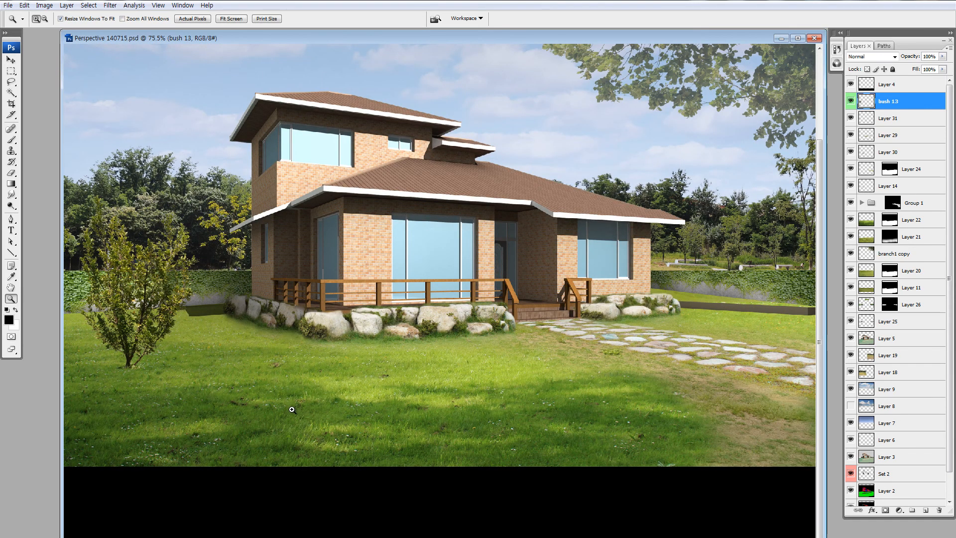
key(ctrl+j)
key(5)
- Flatten and skew the bush copy into a shadow lying on the grass, falling to the left of the trunk
key(ctrl+t)
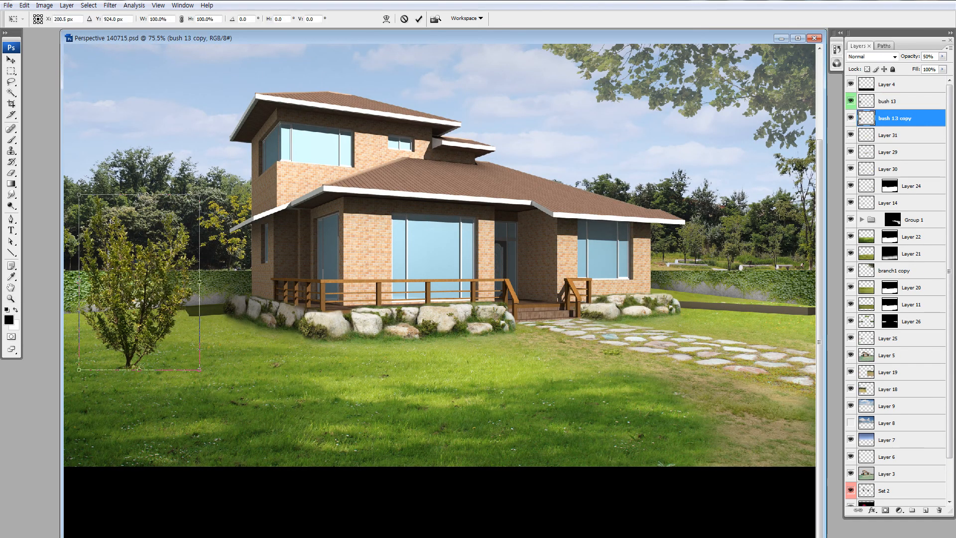
drag(139, 194, 51, 340)
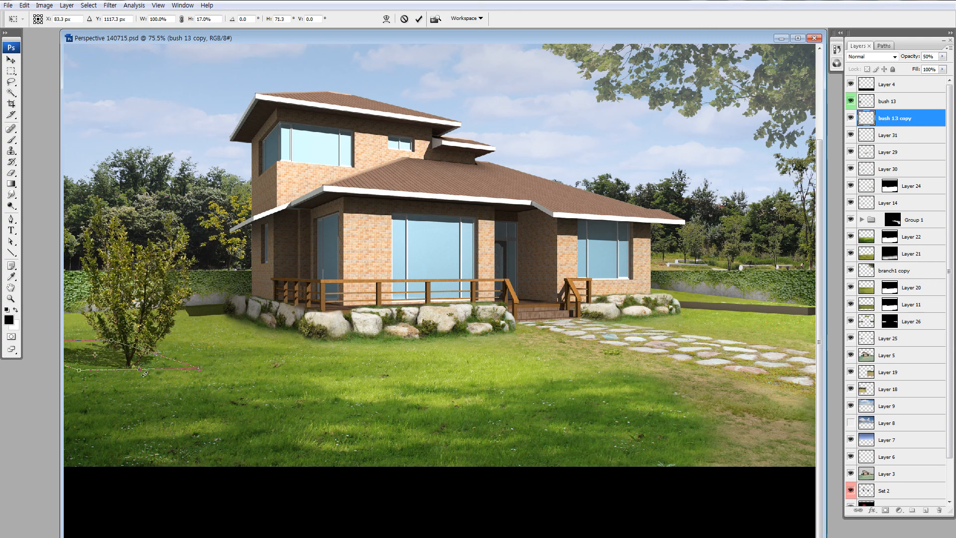
drag(144, 373, 145, 372)
drag(110, 344, 109, 346)
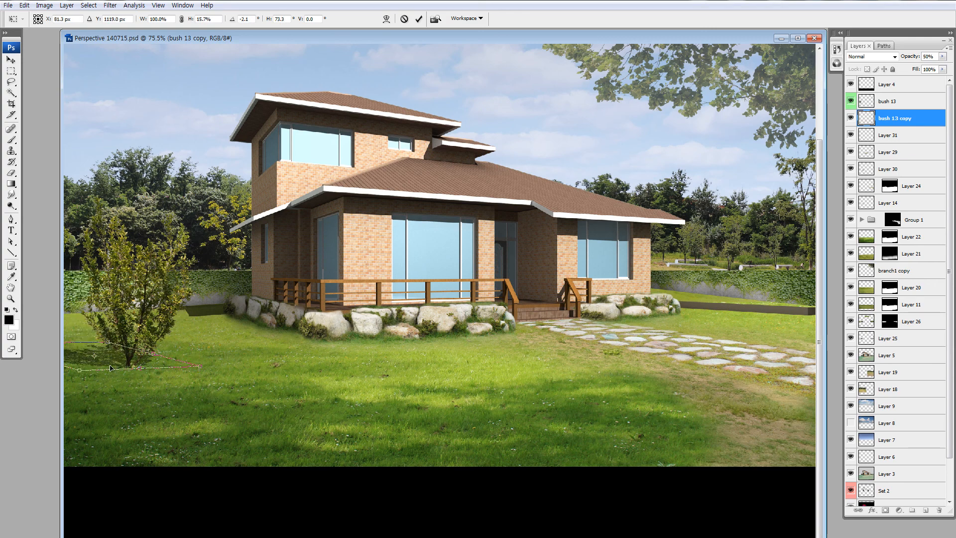
key(Return)
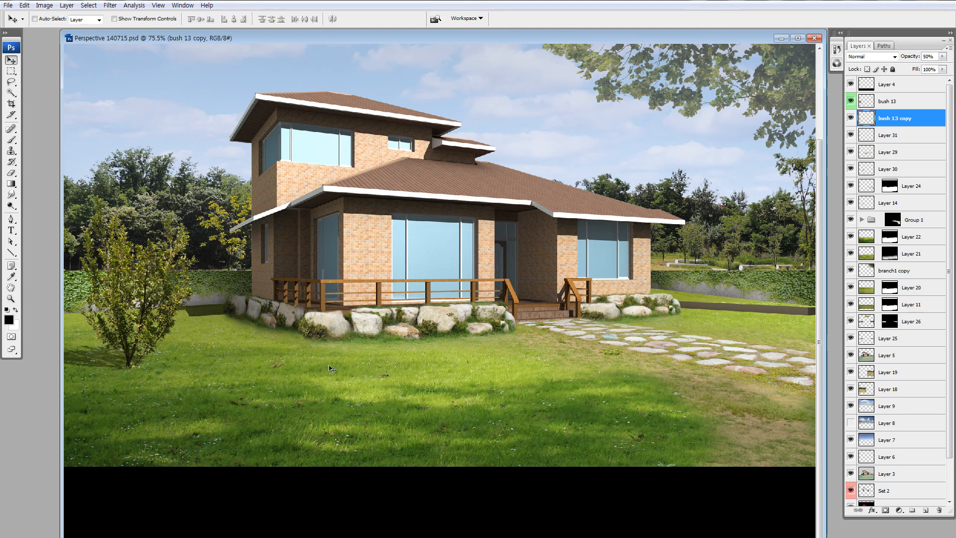
- Stretch the shadow to about 110% width and 139% height, and shift it slightly left to meet the trunk base
drag(84, 277, 219, 438)
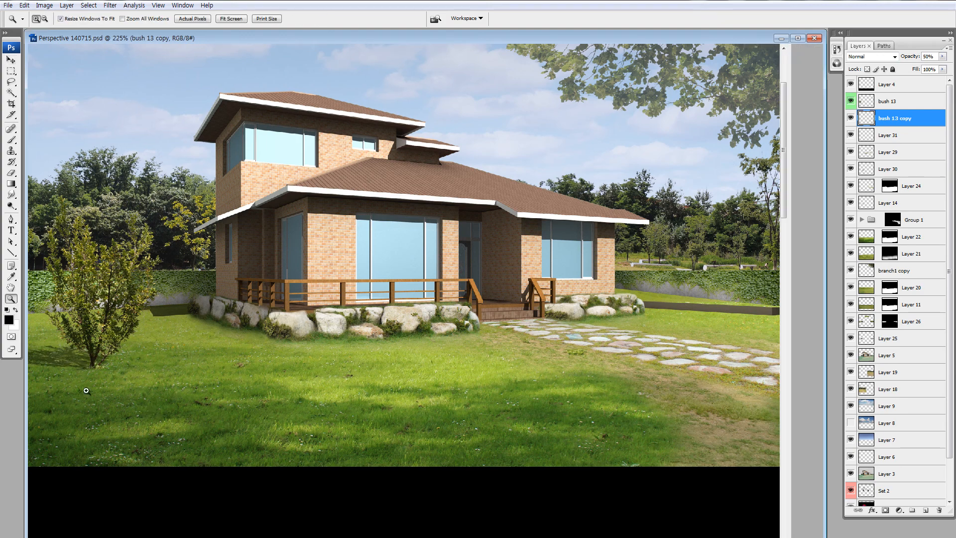
key(ctrl+t)
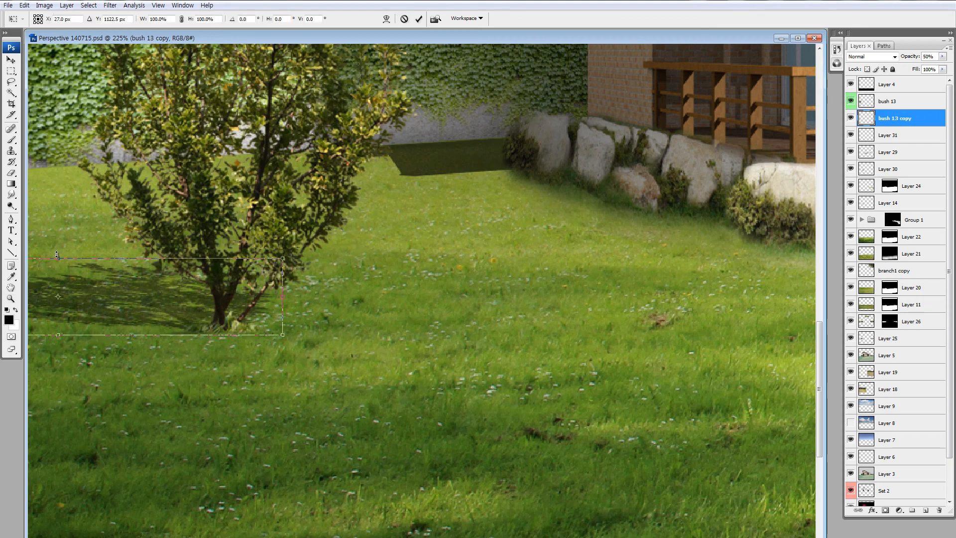
drag(57, 254, 57, 225)
drag(283, 283, 329, 282)
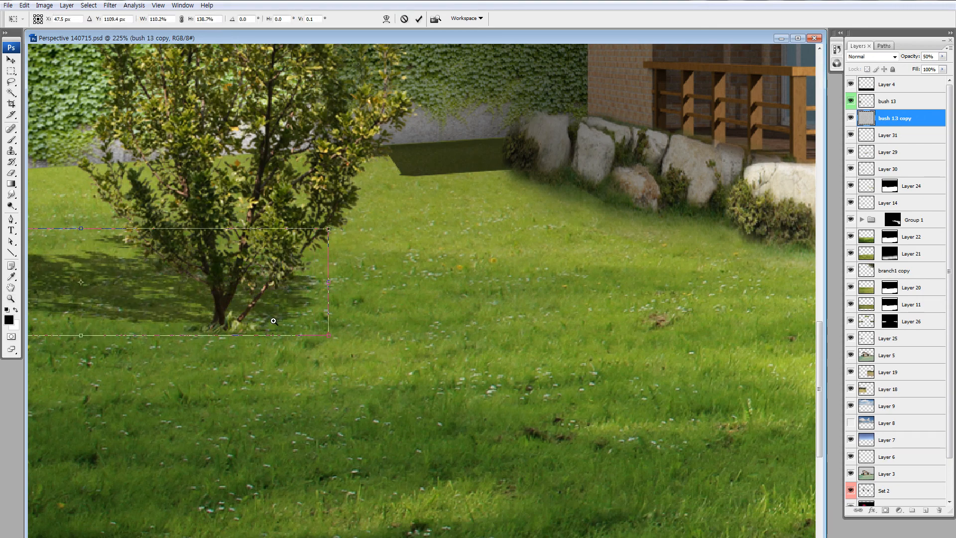
key(Return)
key(v)
drag(264, 309, 242, 304)
- Draw a freehand selection of two joined lobes around the shaded grass at the lawn's lower edge
key(ctrl+0)
key(ctrl+minus)
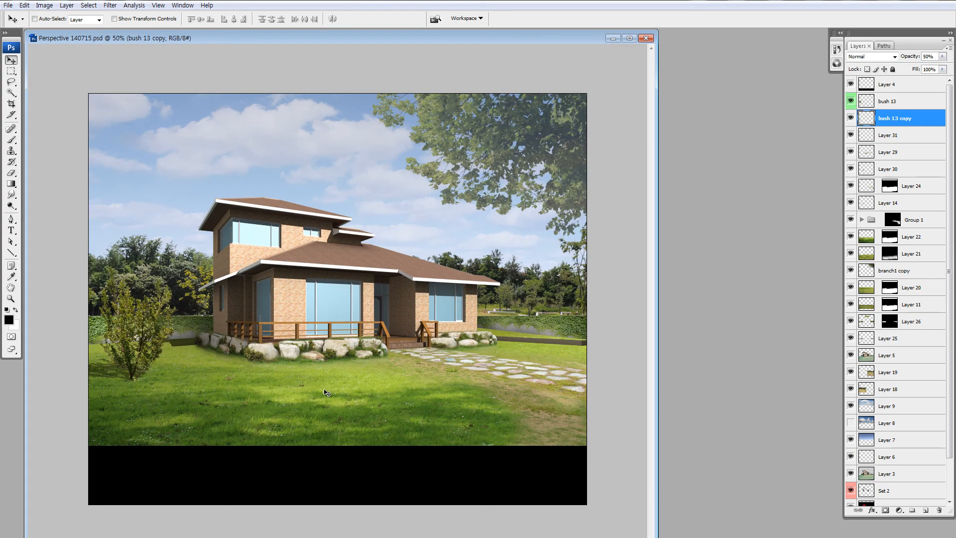
key(z)
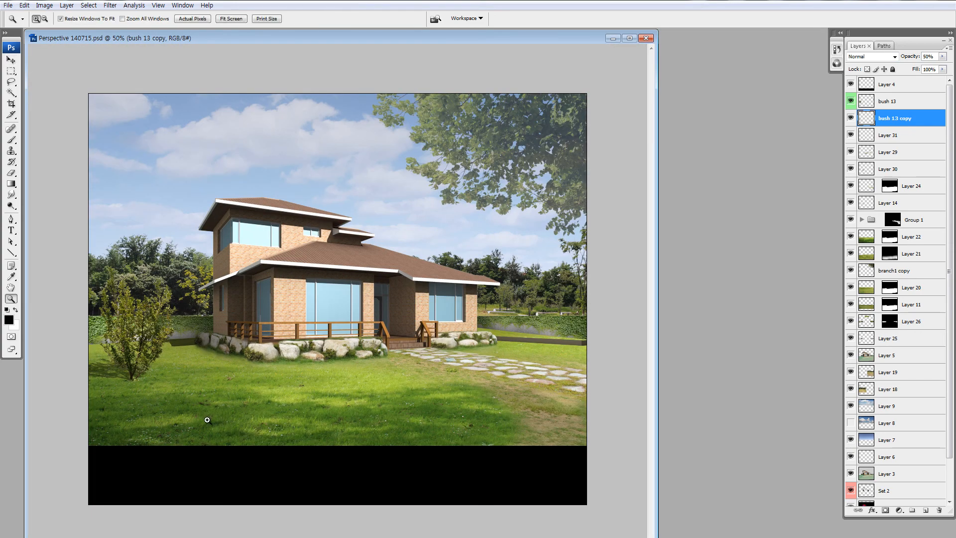
key(l)
drag(209, 420, 243, 452)
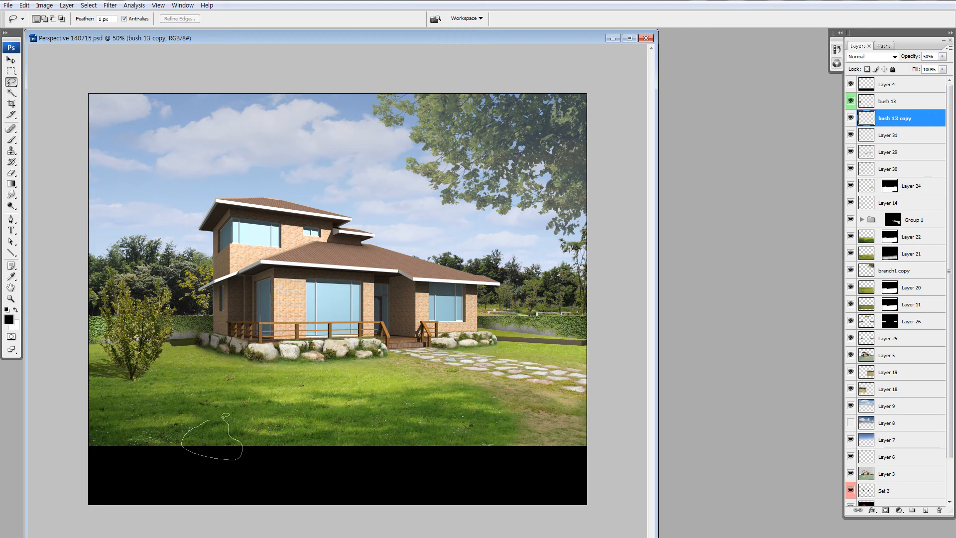
mouse_move(223, 417)
mouse_down()
mouse_move(156, 427)
mouse_move(192, 452)
mouse_up()
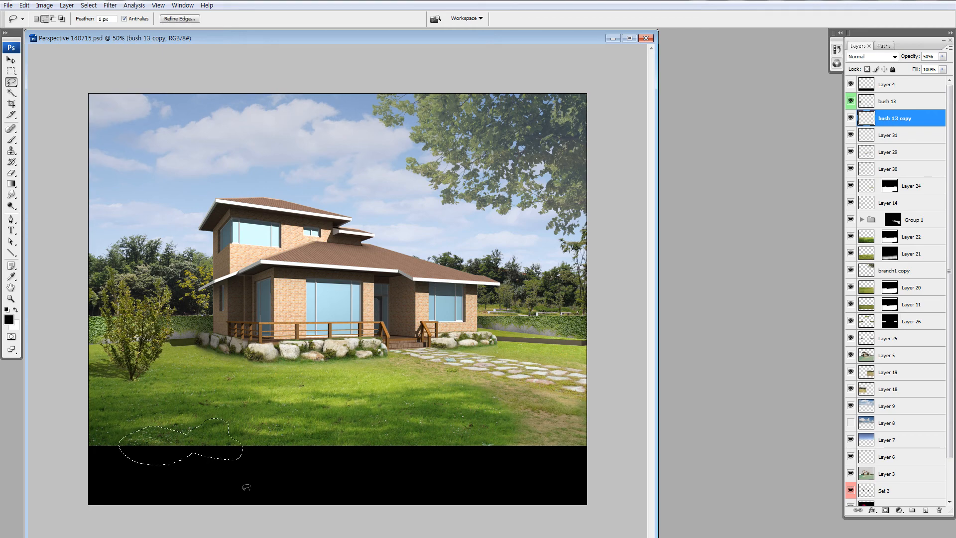
- Sample the dark grass colour inside the selection and inspect it in the foreground Color Picker
key(z)
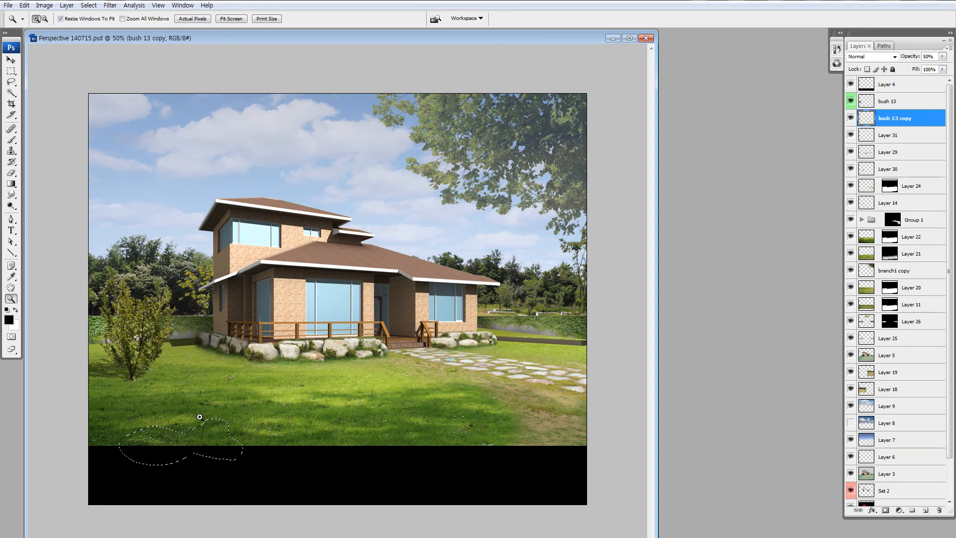
drag(169, 394, 273, 459)
key(i)
click(362, 279)
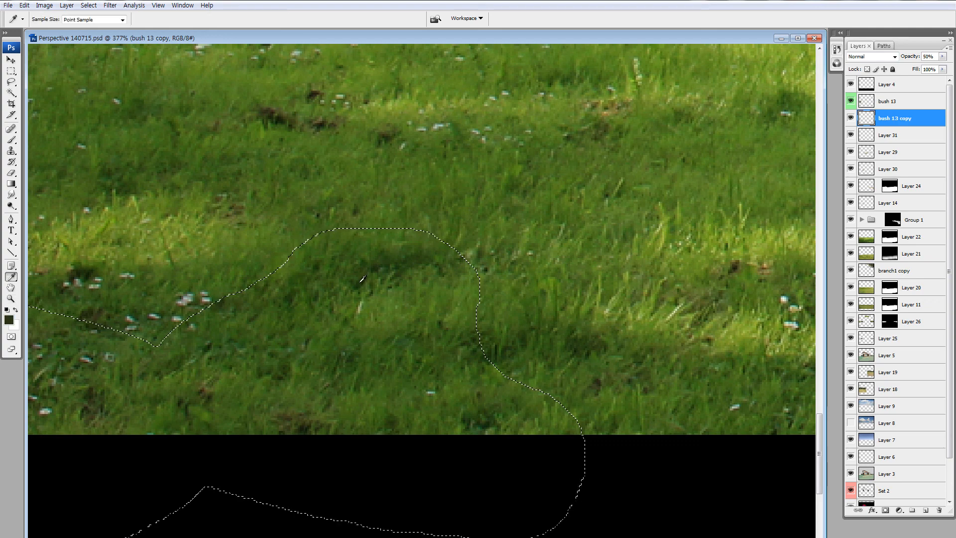
click(9, 319)
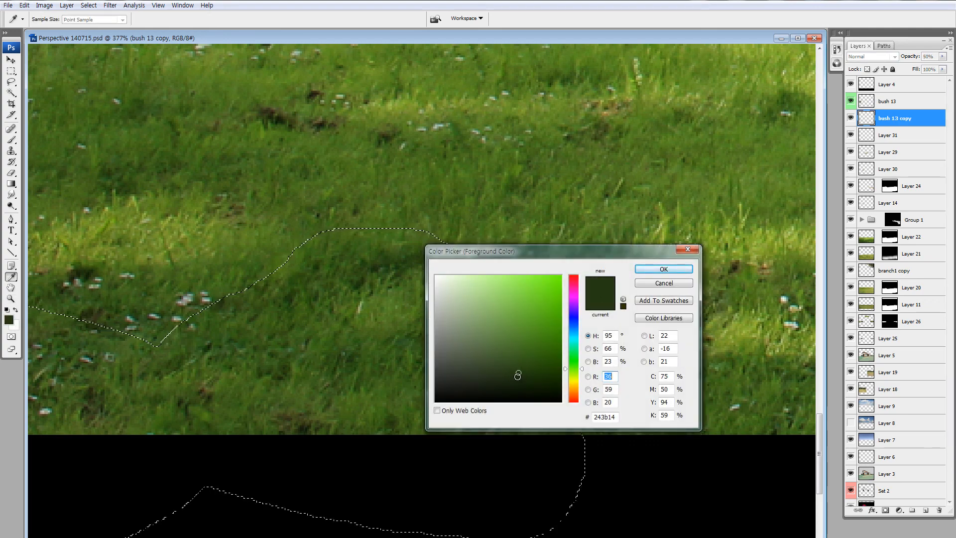
key(Return)
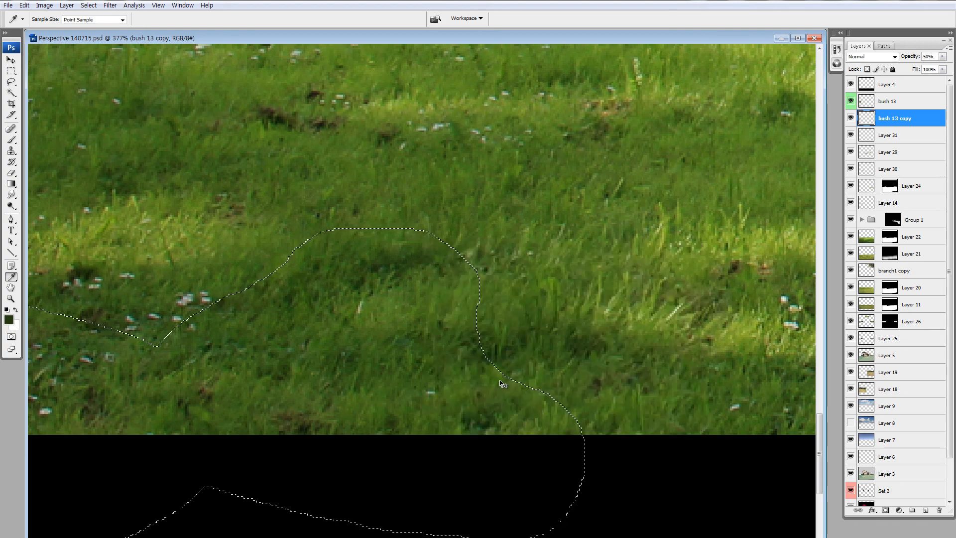
- Sample the sunlit grass colour in the middle of the lawn for comparison and clear the selection
key(ctrl+0)
key(ctrl+minus)
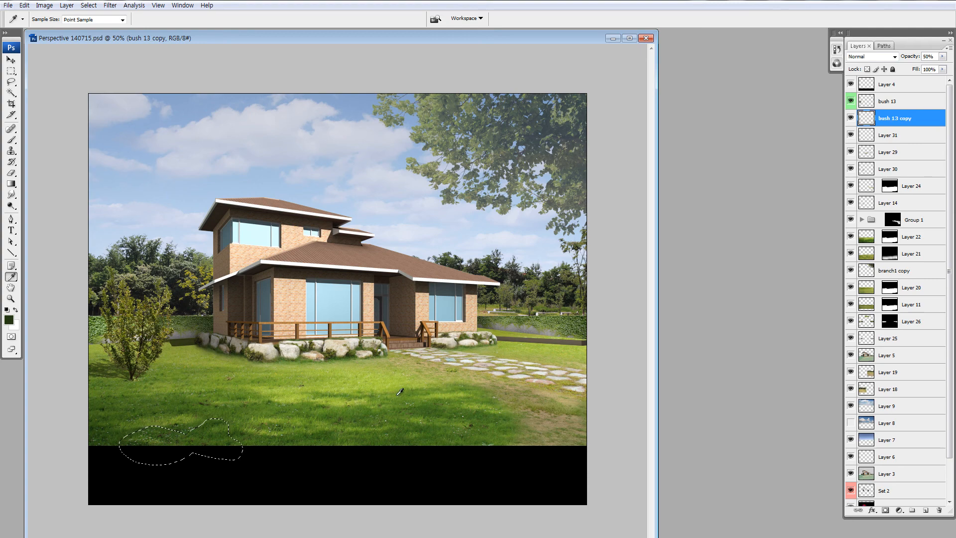
click(332, 369)
key(ctrl+d)
- Apply Color Balance to the shadow's midtones with red, green and blue all at +100
key(z)
drag(227, 253, 44, 436)
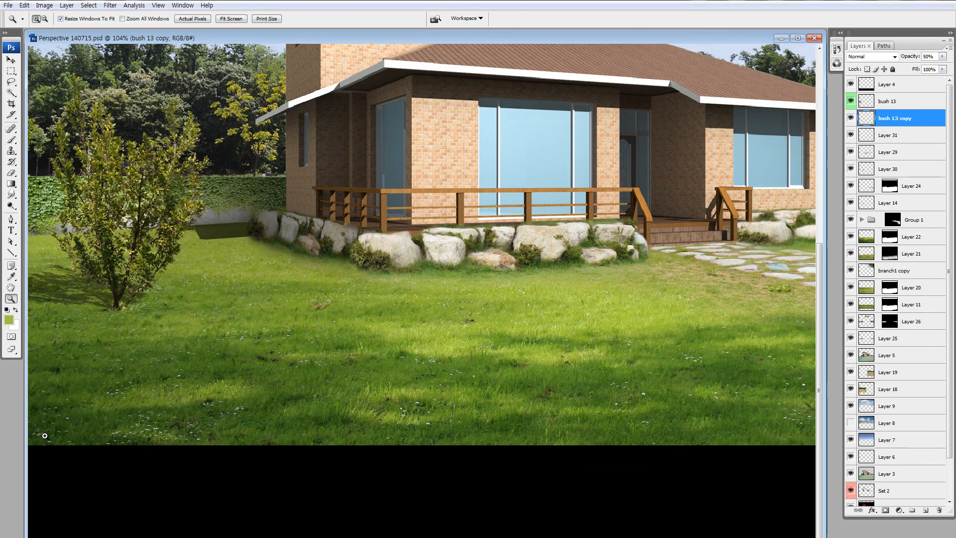
key(v)
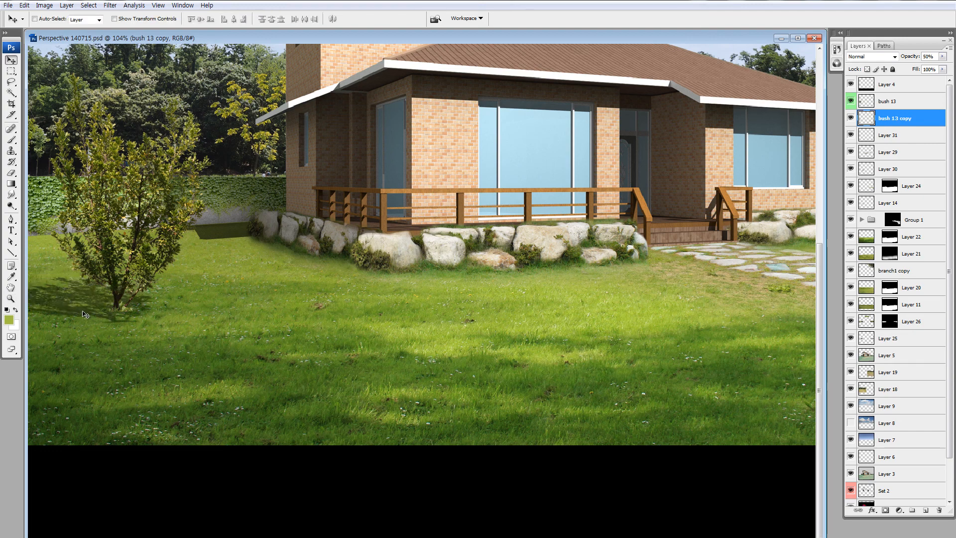
key(ctrl+u)
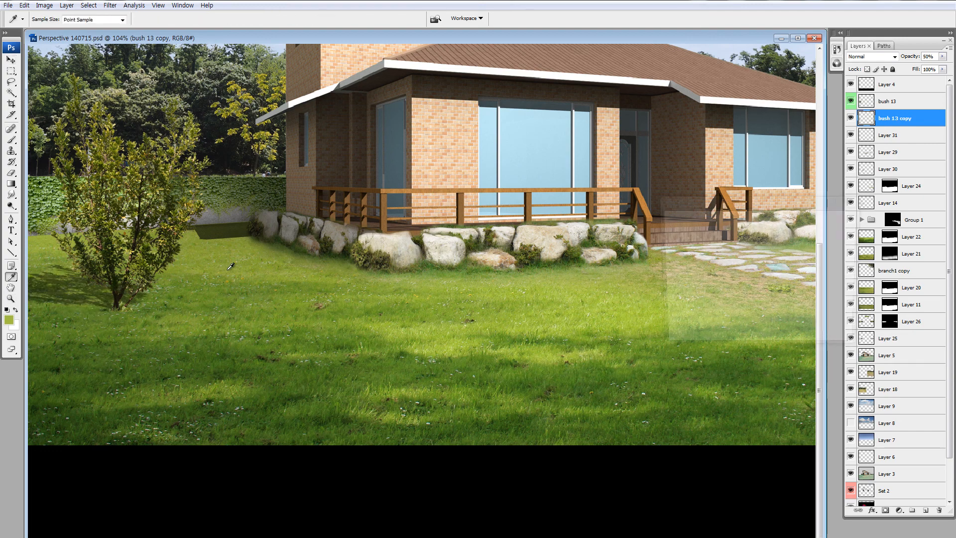
key(Escape)
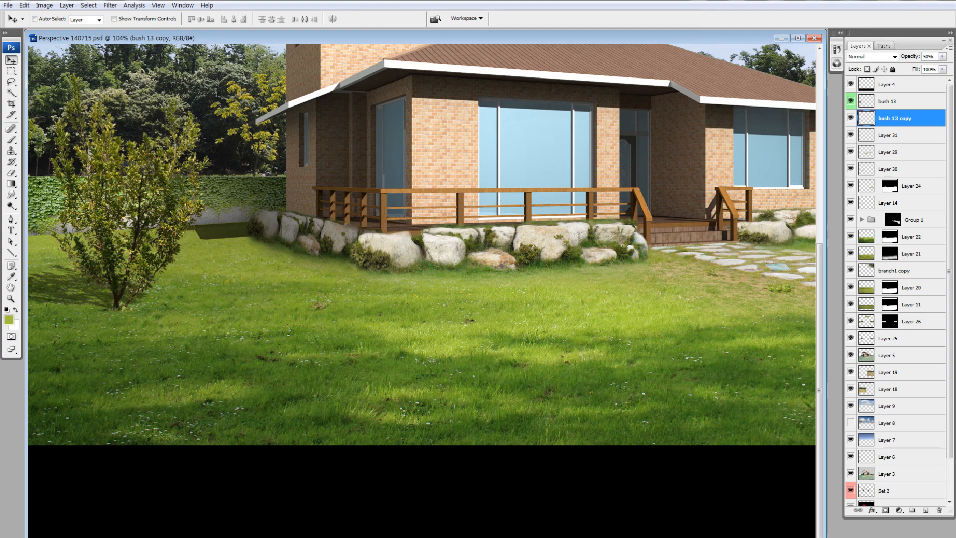
key(ctrl+b)
click(721, 269)
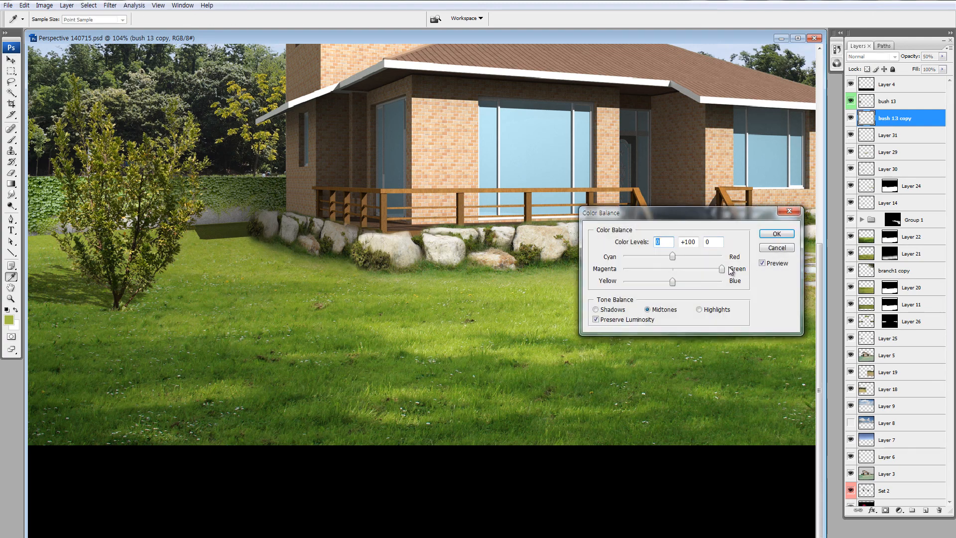
drag(666, 257, 724, 256)
drag(672, 282, 721, 285)
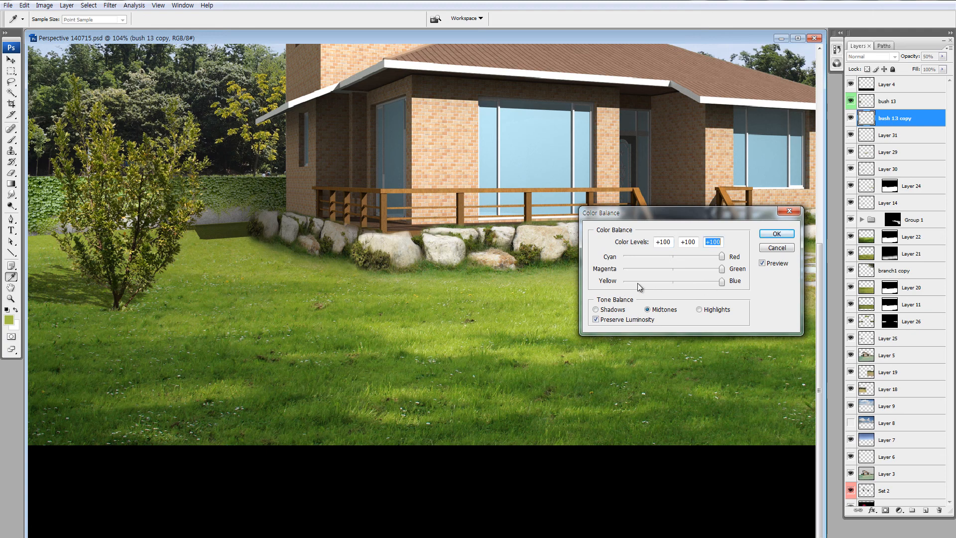
key(Return)
key(v)
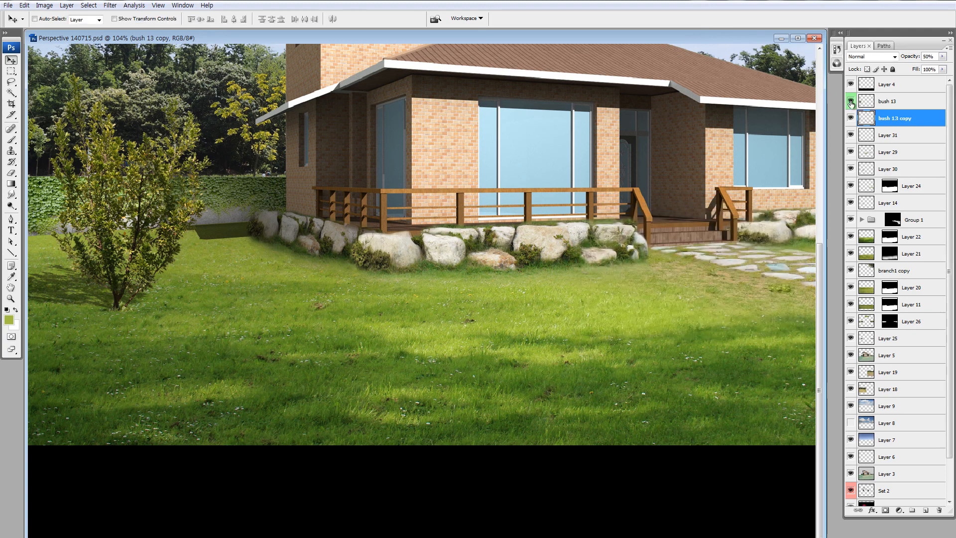
- Check the shadow alone at 100% opacity with the bush hidden, restoring 50% opacity and the bush's visibility
click(850, 102)
key(0)
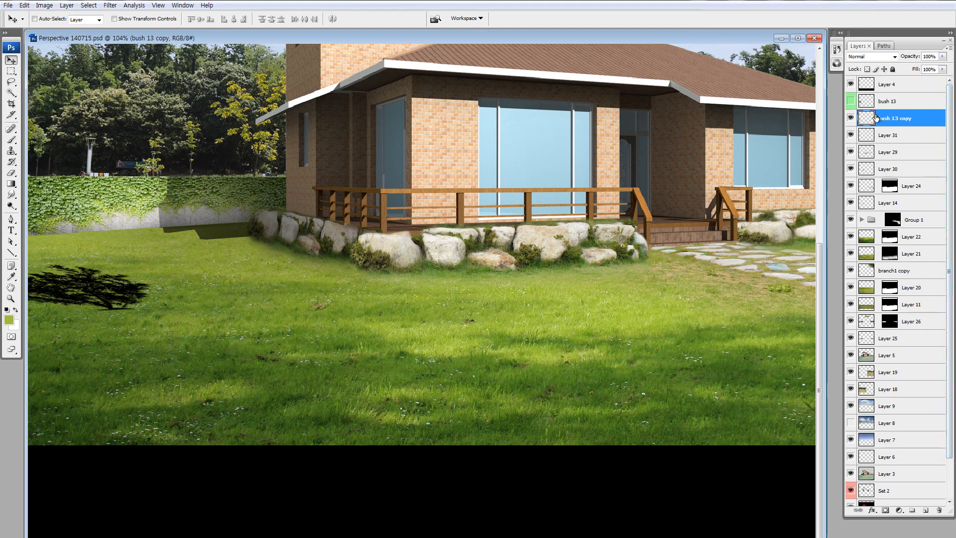
key(5)
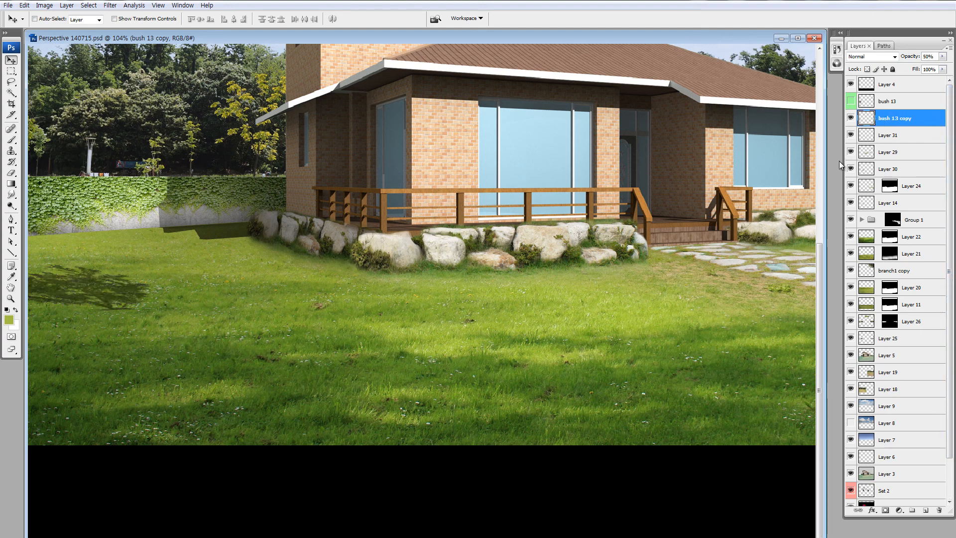
click(850, 104)
key(x)
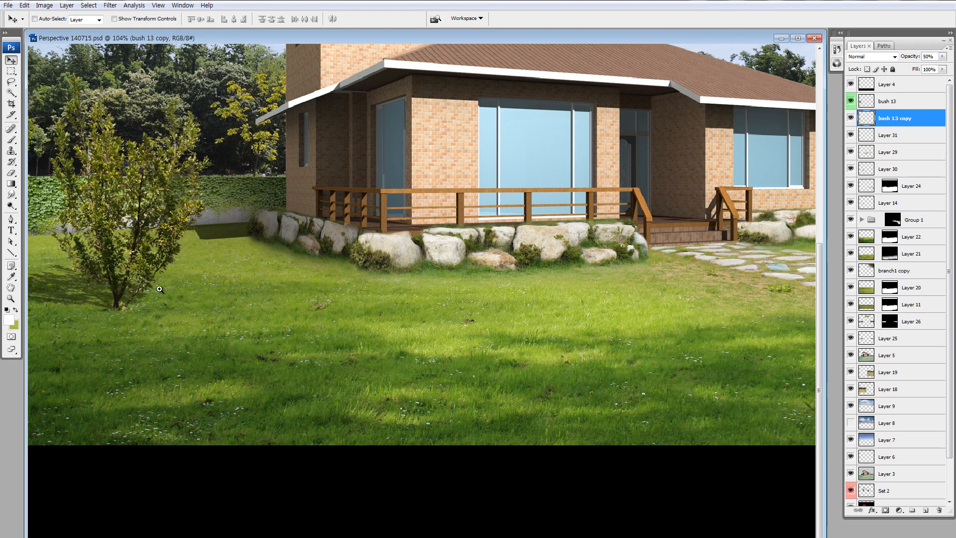
- Raise the shadow's lightness slightly with Hue/Saturation
key(z)
drag(180, 227, 55, 334)
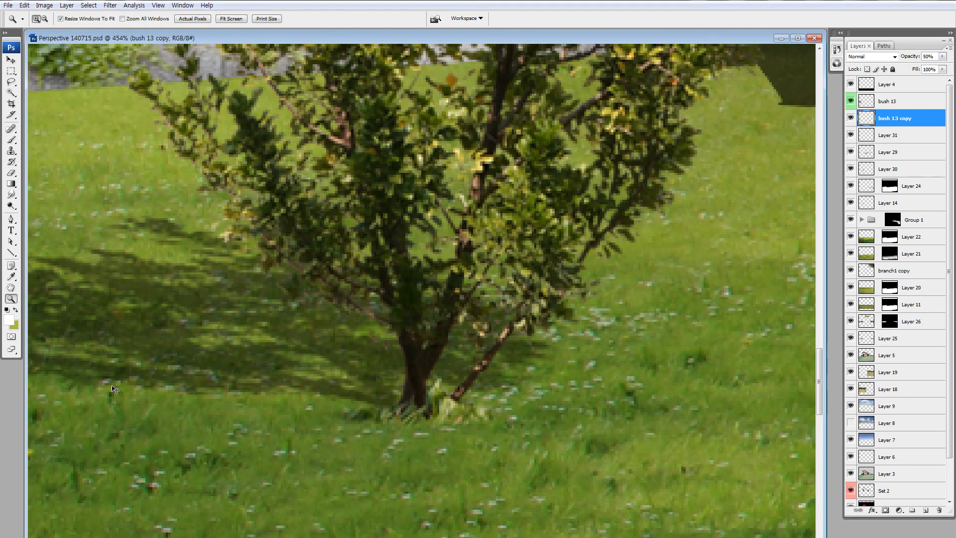
key(ctrl+u)
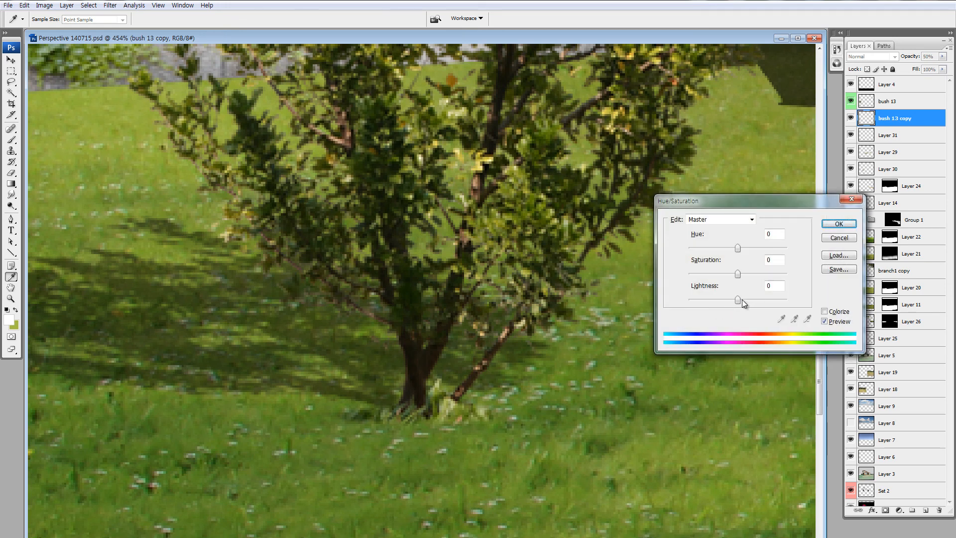
drag(739, 300, 741, 300)
key(Return)
key(z)
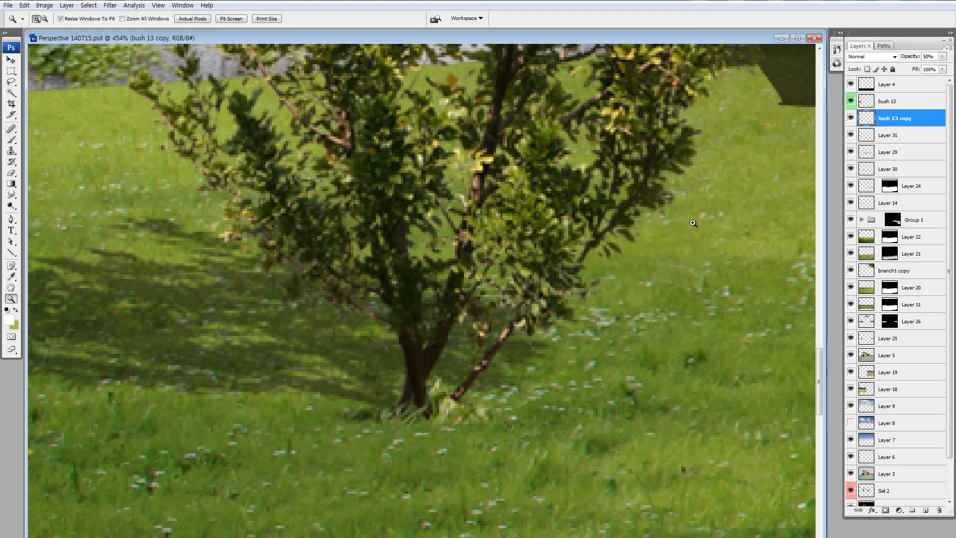
- Shift the shadow's midtones toward green with Color Balance at +88, and review the whole image
key(ctrl+b)
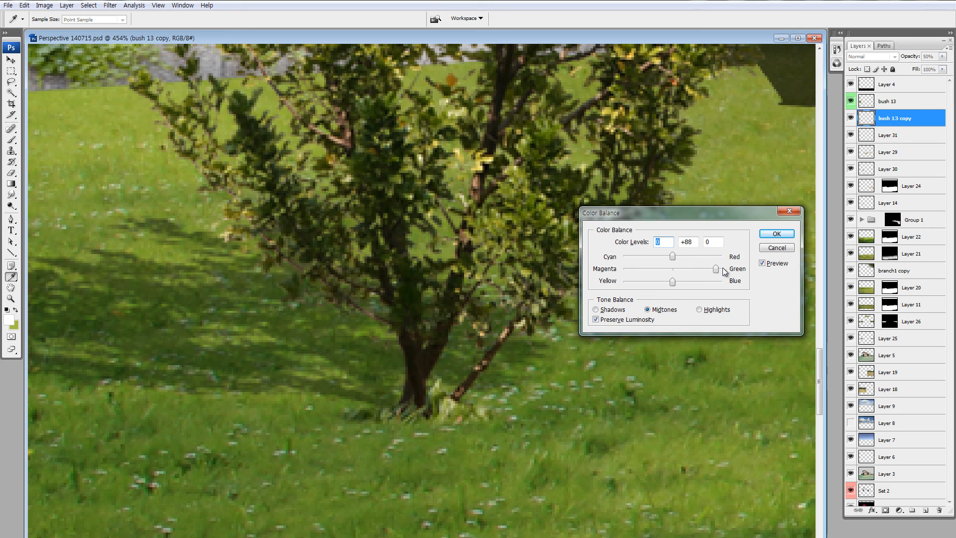
click(766, 235)
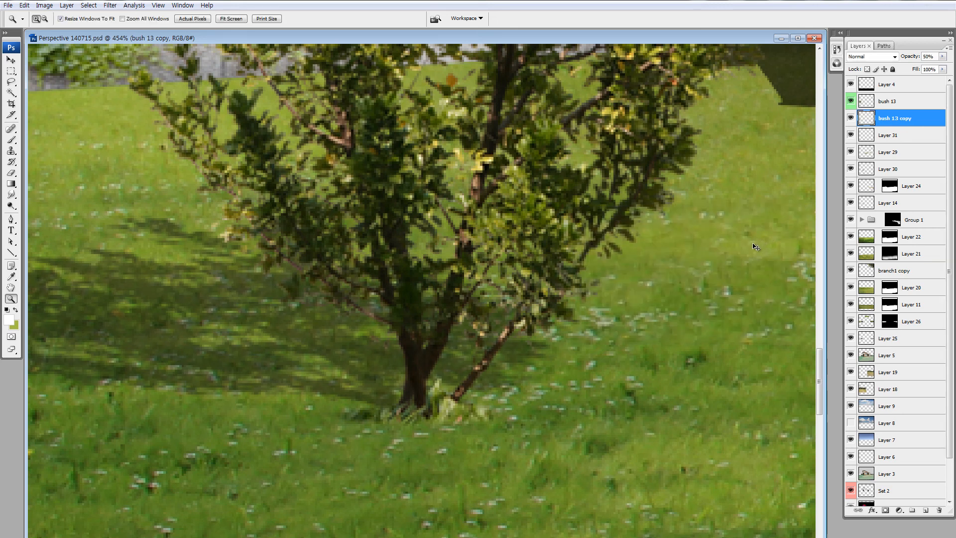
key(ctrl+0)
key(ctrl+minus)
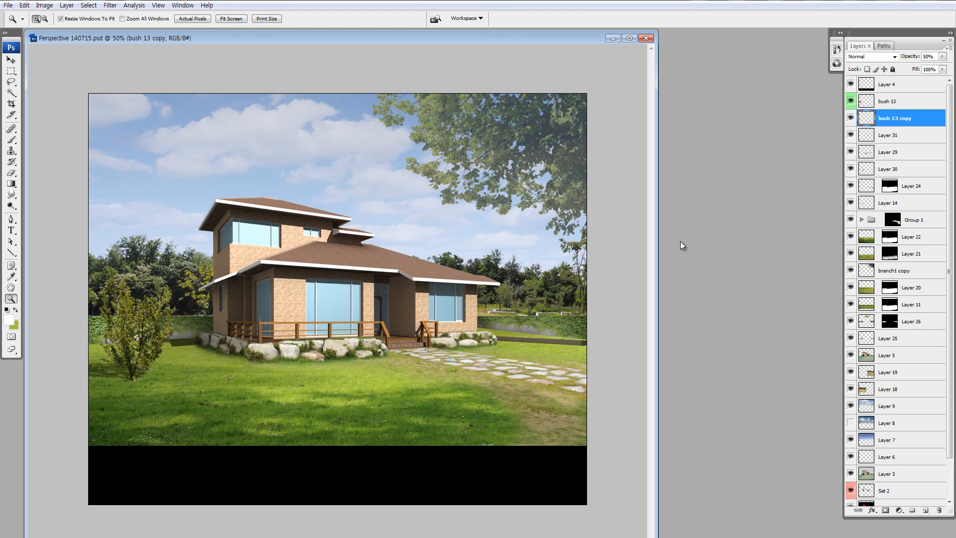
key(0)
drag(301, 308, 35, 489)
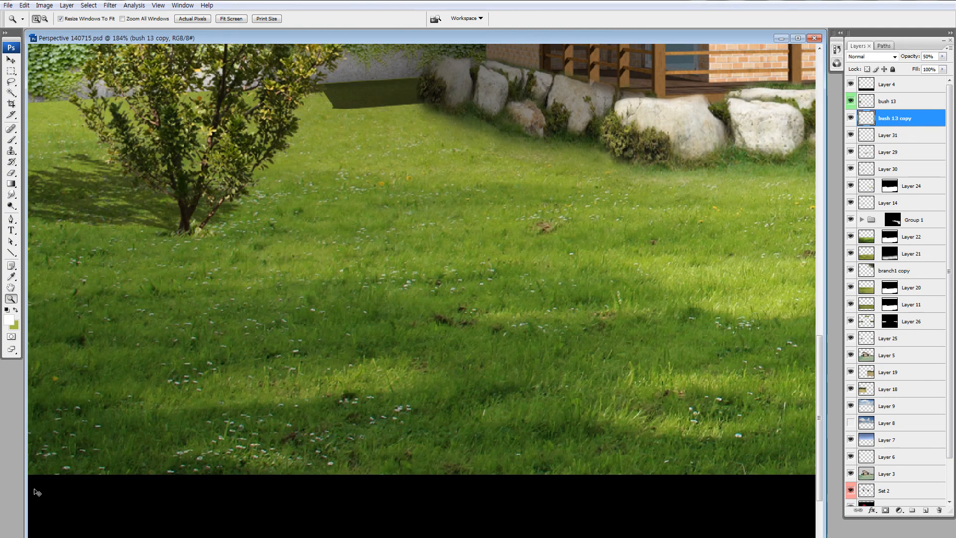
key(ctrl+minus)
key(ctrl+minus)
key(ctrl+minus)
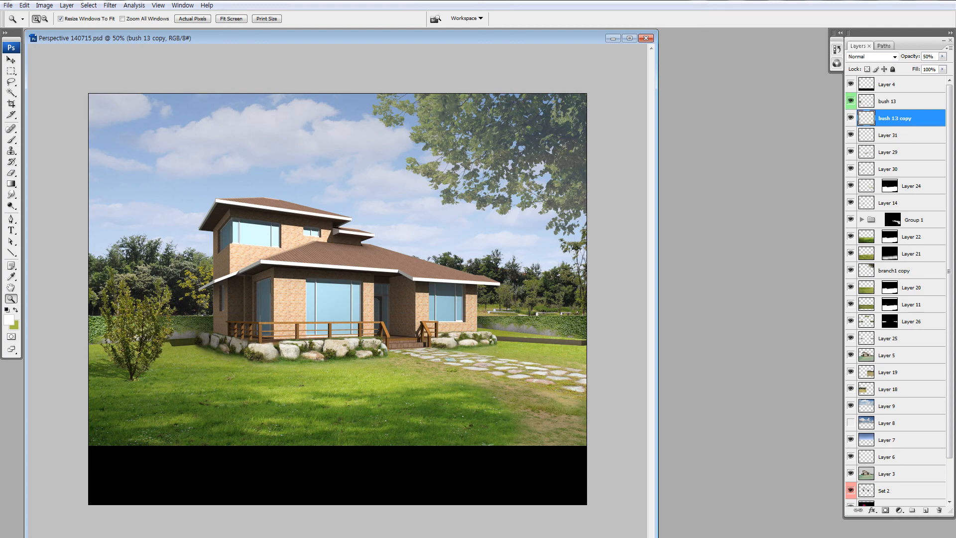
- Scale the bush down slightly and move it so its trunk sits at the base of its shadow
key(v)
key(z)
drag(239, 238, 57, 435)
key(alt+bracketright)
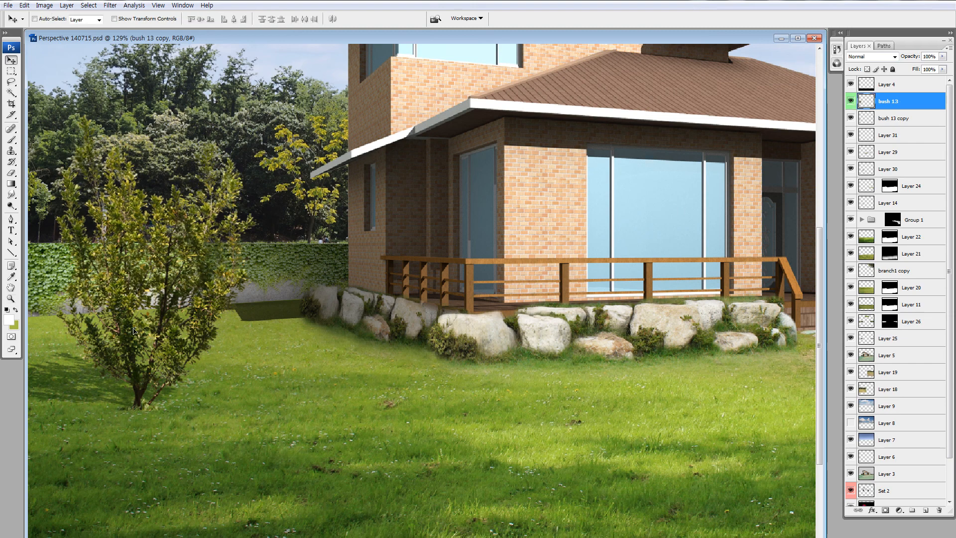
key(ctrl+t)
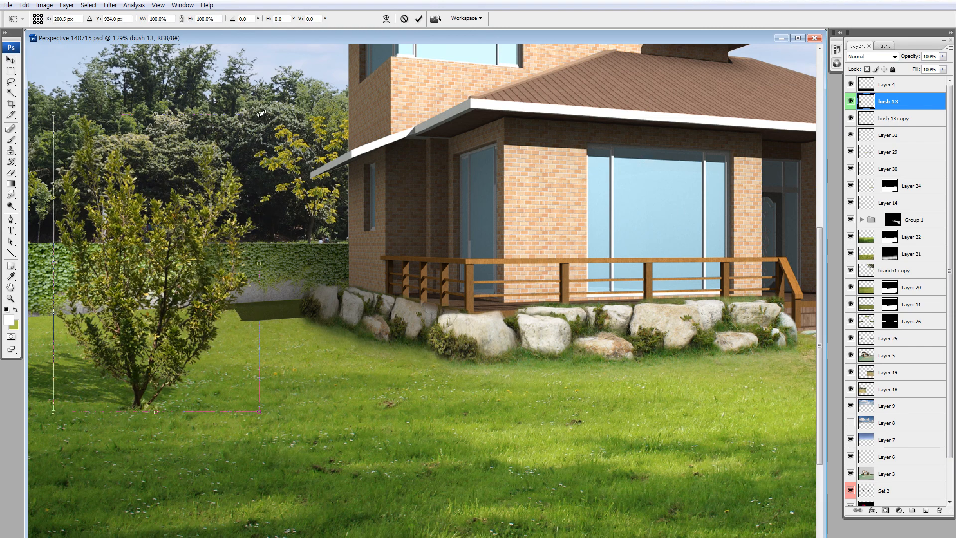
drag(259, 113, 235, 147)
drag(200, 214, 209, 211)
key(Return)
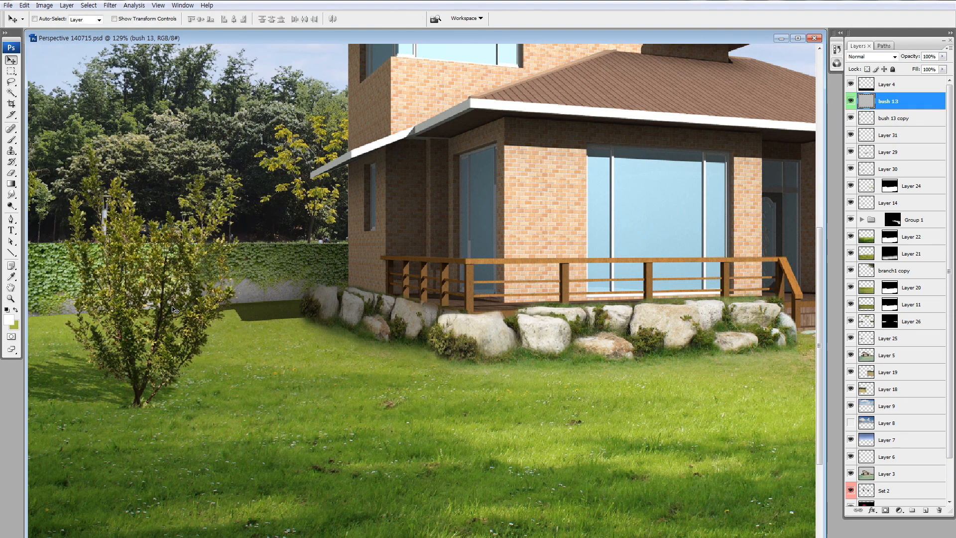
- Shift the bush's hue to +7 with Hue/Saturation
key(ctrl+u)
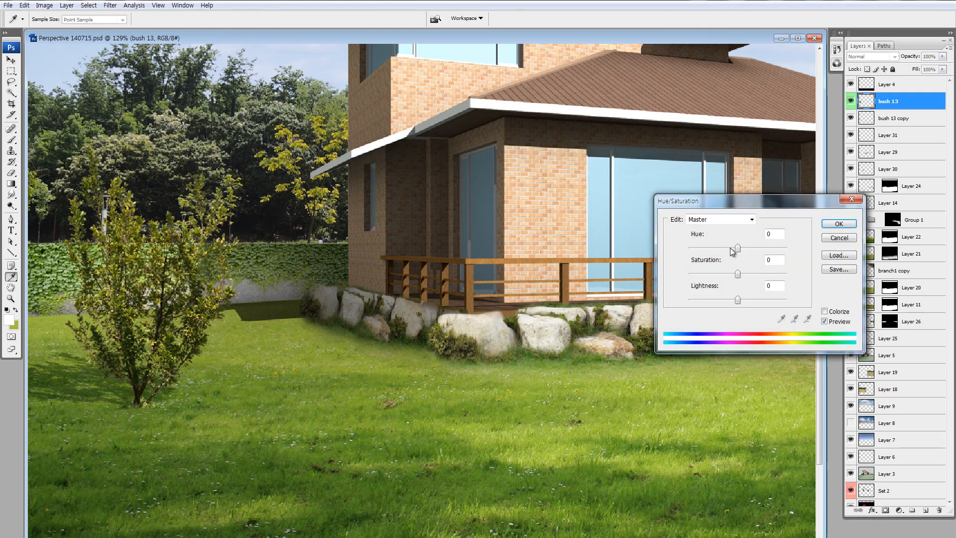
drag(730, 250, 741, 249)
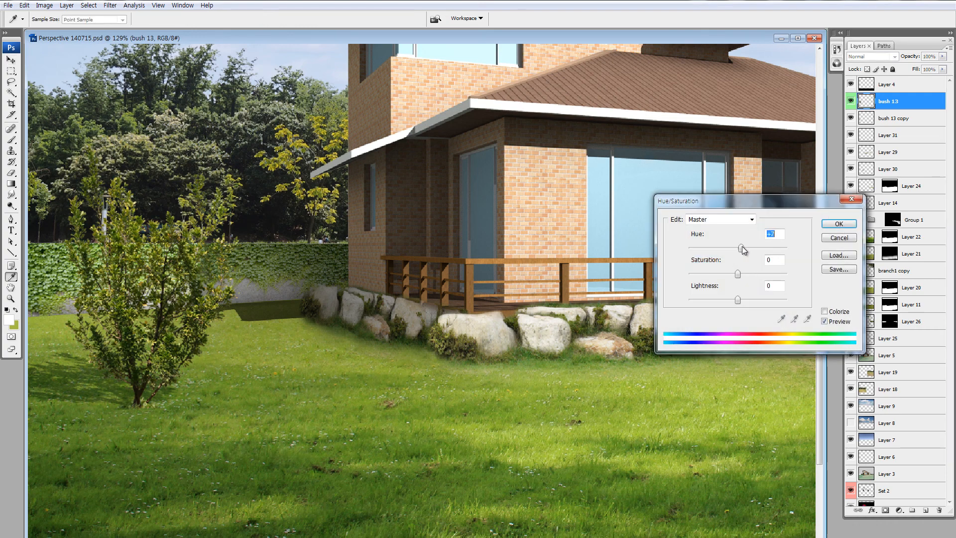
click(825, 228)
- Raise the bush's brightness to +11 with Brightness/Contrast
key(ctrl+minus)
key(ctrl+minus)
key(ctrl+minus)
key(ctrl+minus)
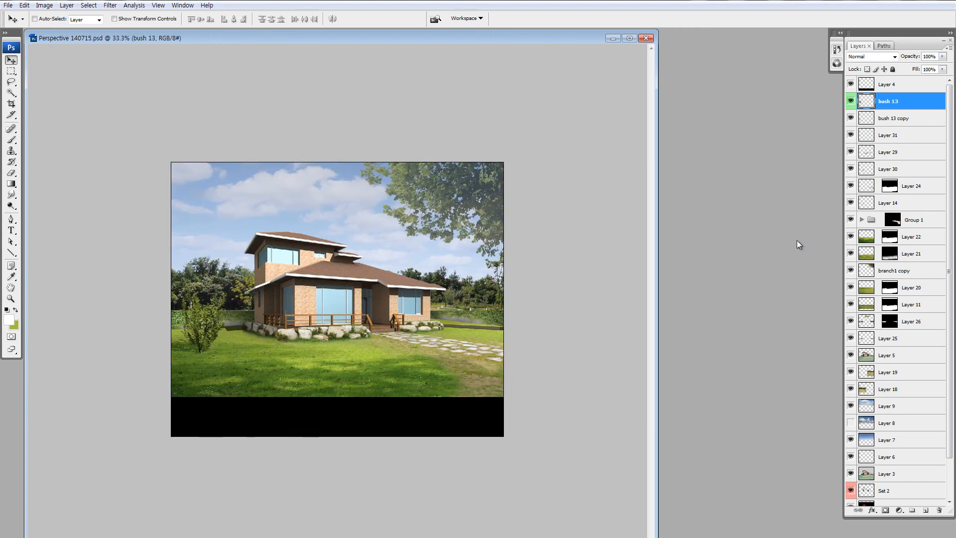
key(alt+i)
key(a)
key(c)
drag(679, 256, 683, 257)
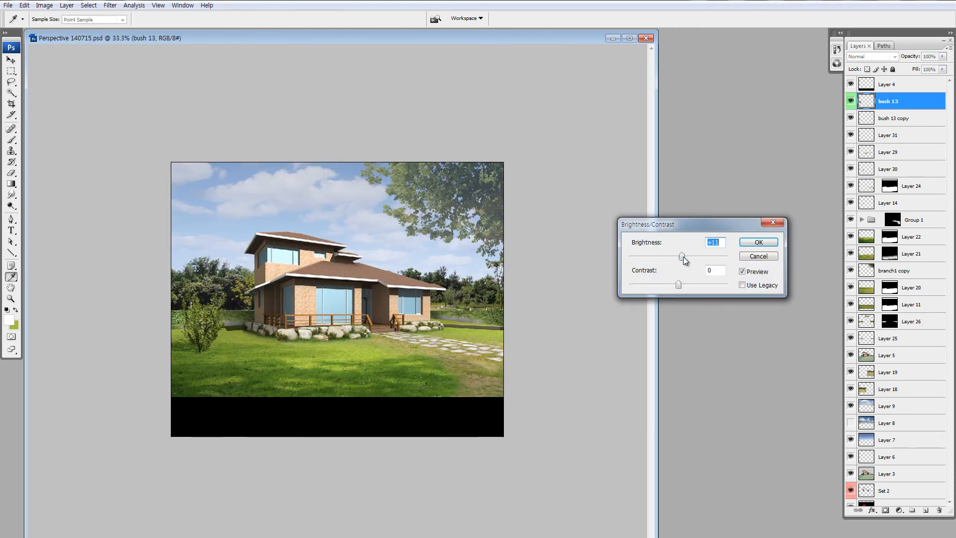
click(758, 241)
- Compare the image with and without the bush and its shadow, and merge both into one layer
click(850, 101)
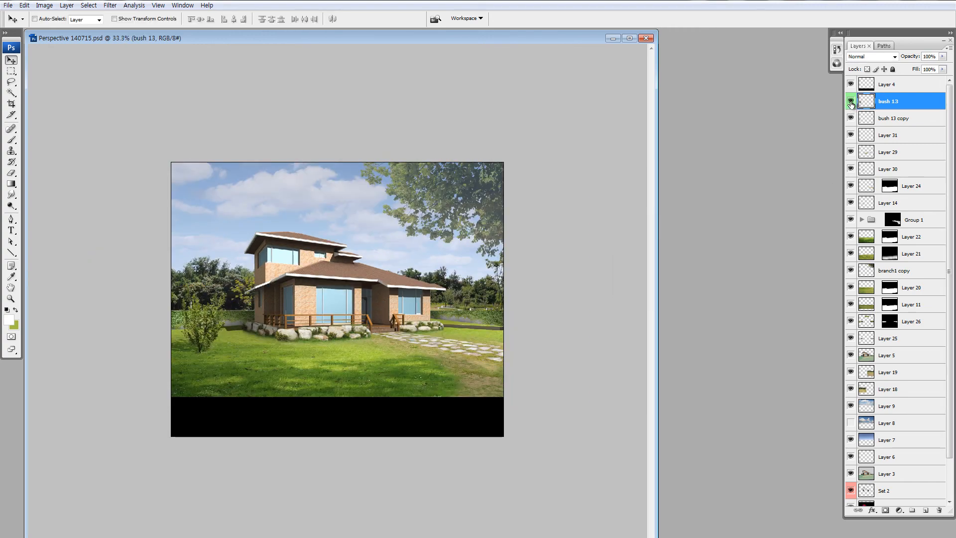
click(851, 118)
click(850, 118)
shift+click(861, 120)
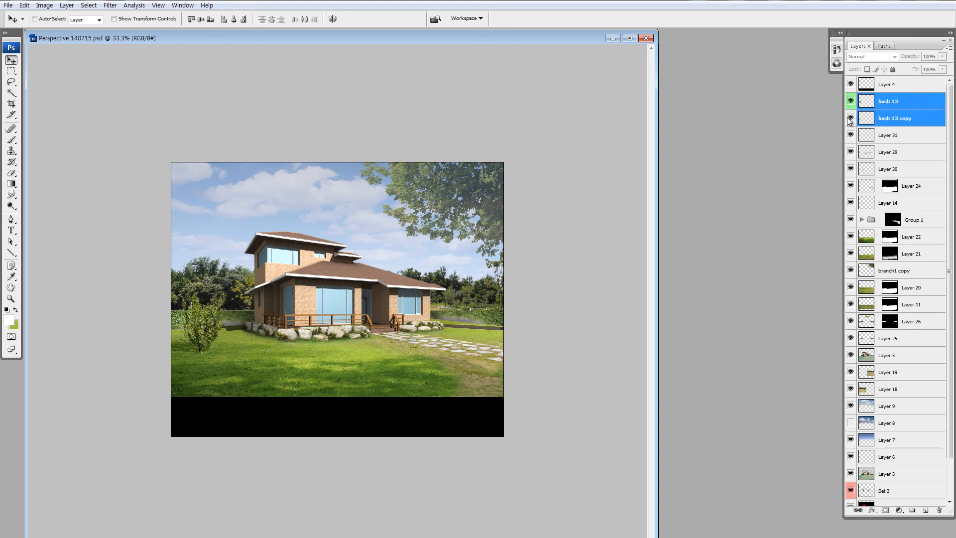
key(ctrl+e)
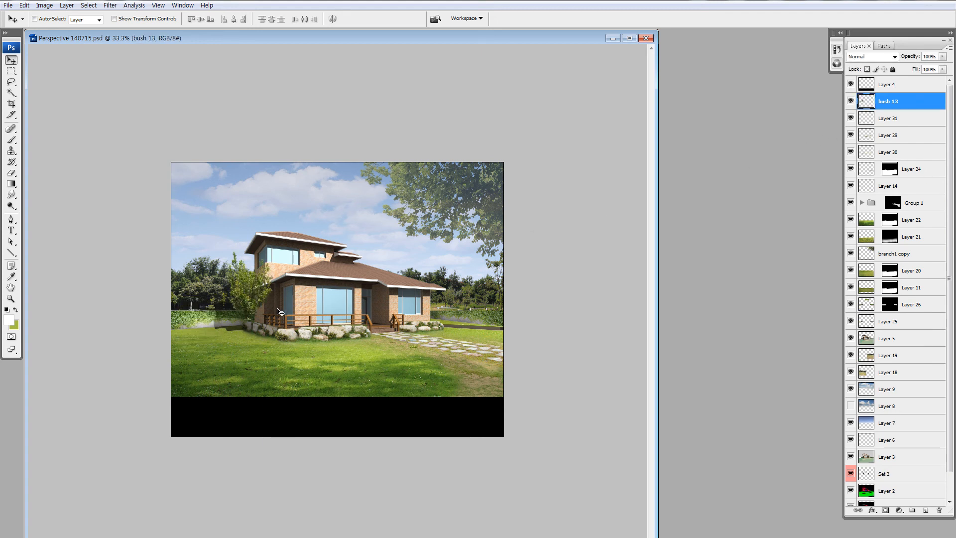
- Try a smaller copy of the bush and shadow beside the stone path, and delete the copy
drag(218, 343, 501, 325)
key(ctrl+t)
drag(510, 271, 487, 314)
key(Return)
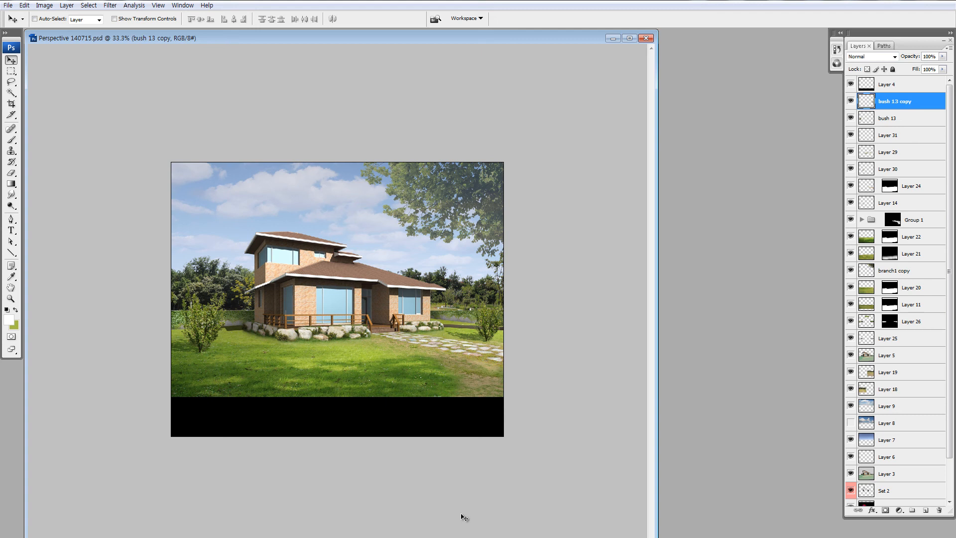
key(Delete)
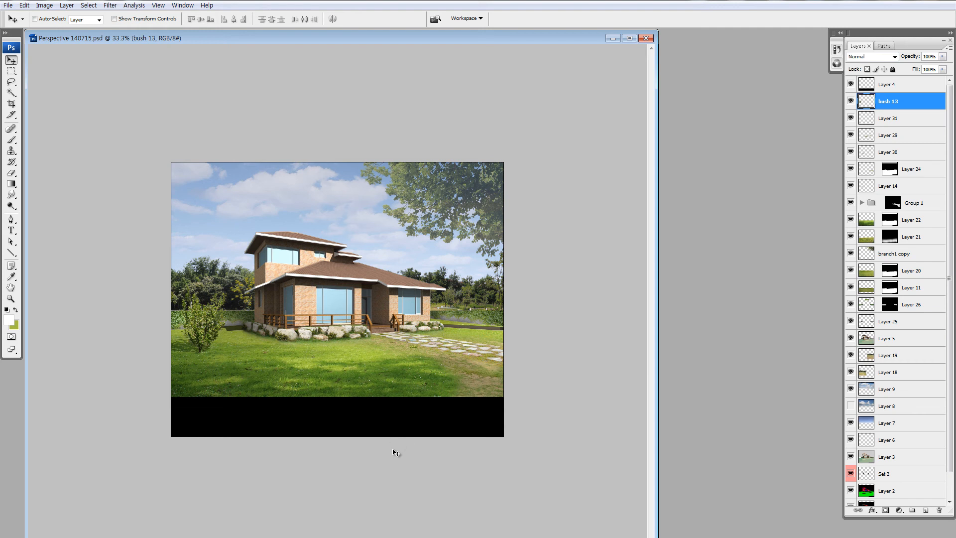
- Add an empty layer directly beneath the bush and set the Brush tool to the soft round 65 px brush
key(z)
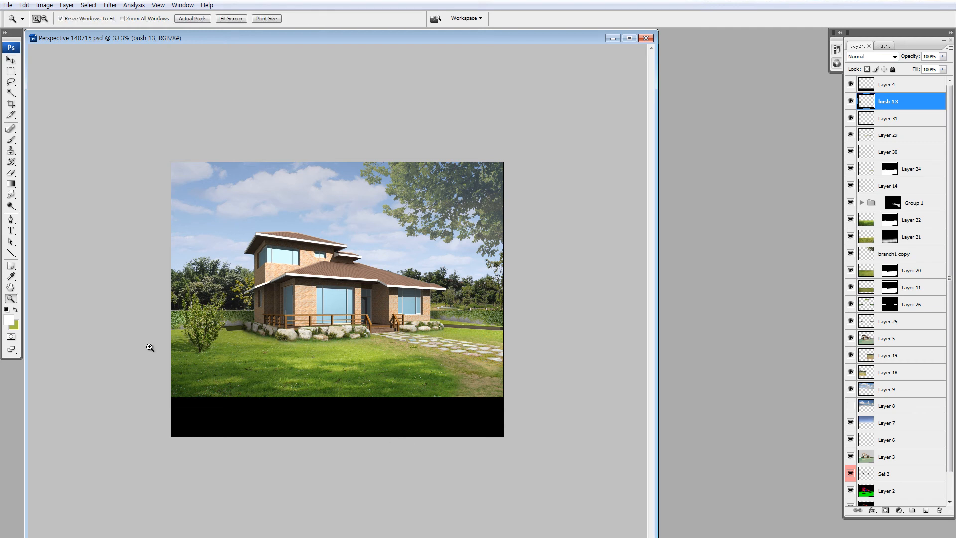
drag(149, 348, 335, 272)
click(850, 101)
click(865, 120)
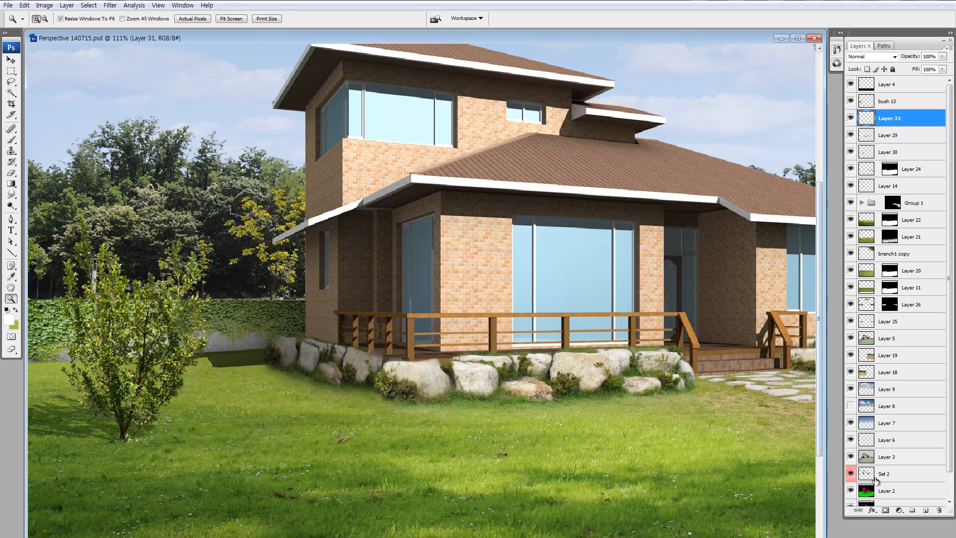
click(924, 510)
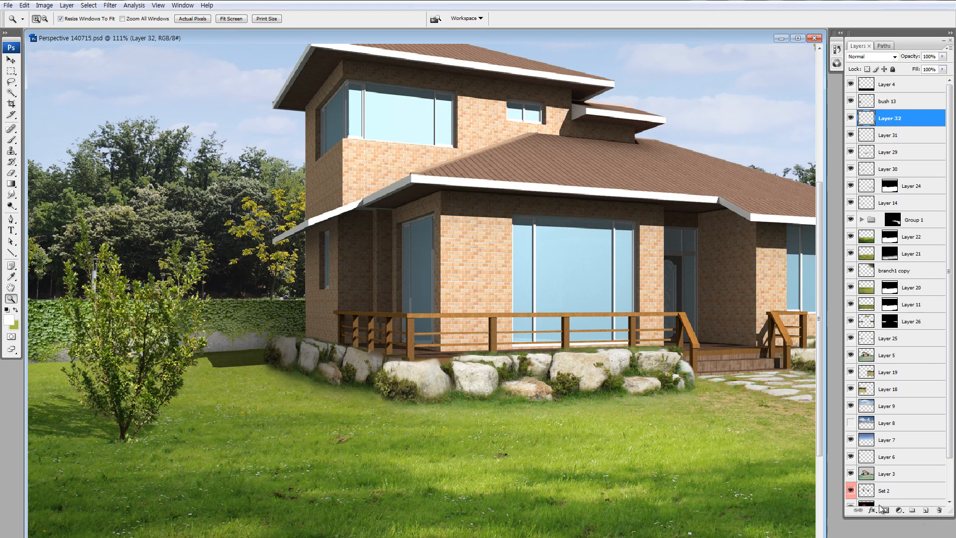
key(b)
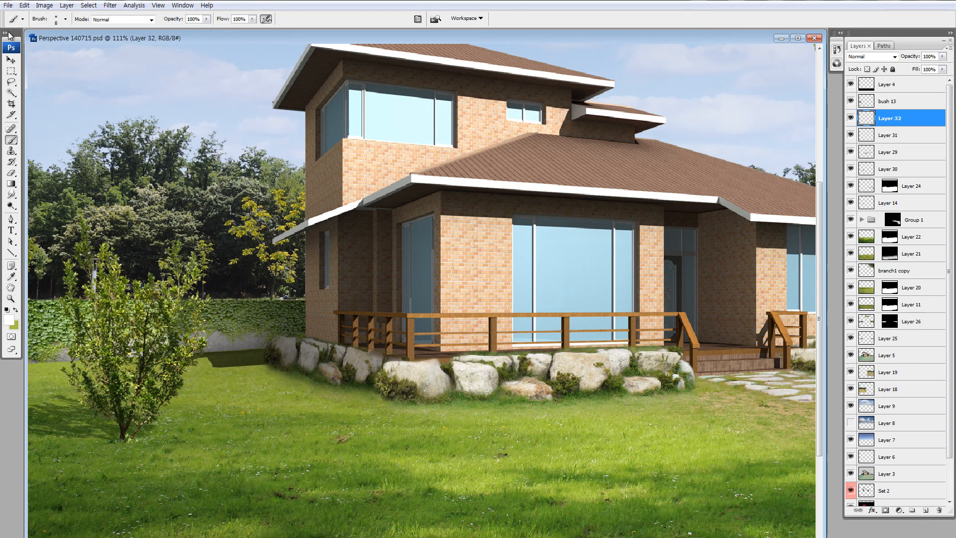
click(65, 19)
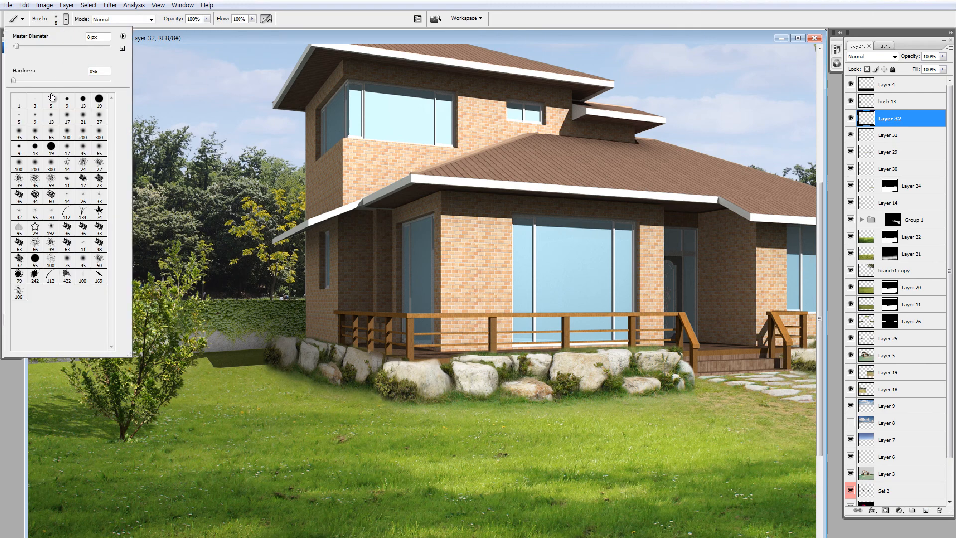
click(99, 149)
- Try brushing white around the base of the bush, and undo the strokes
mouse_move(124, 415)
mouse_down()
mouse_move(117, 438)
mouse_move(142, 431)
mouse_up()
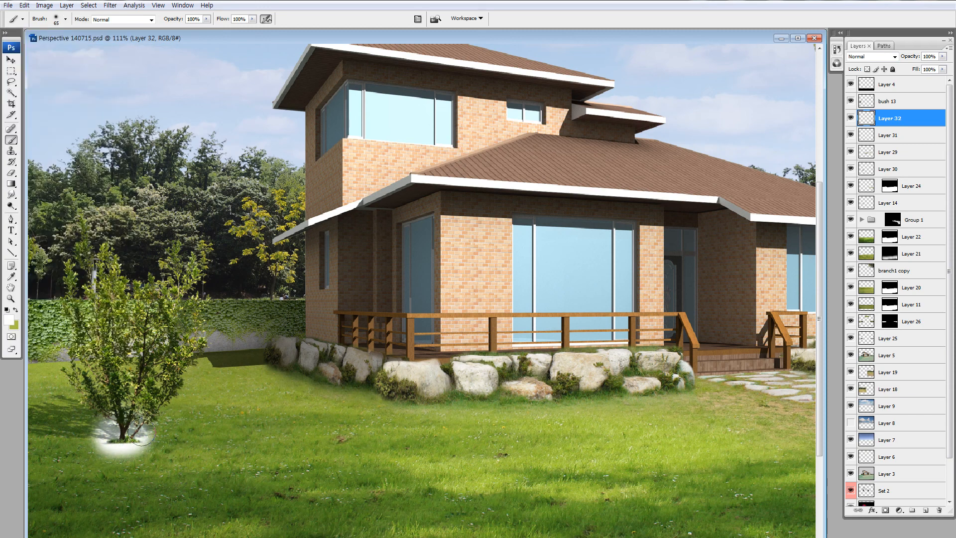
key(ctrl+z)
mouse_move(114, 436)
mouse_down()
mouse_move(144, 447)
mouse_move(122, 427)
mouse_move(145, 461)
mouse_move(127, 444)
mouse_move(102, 446)
mouse_up()
key(ctrl+z)
key(ctrl+z)
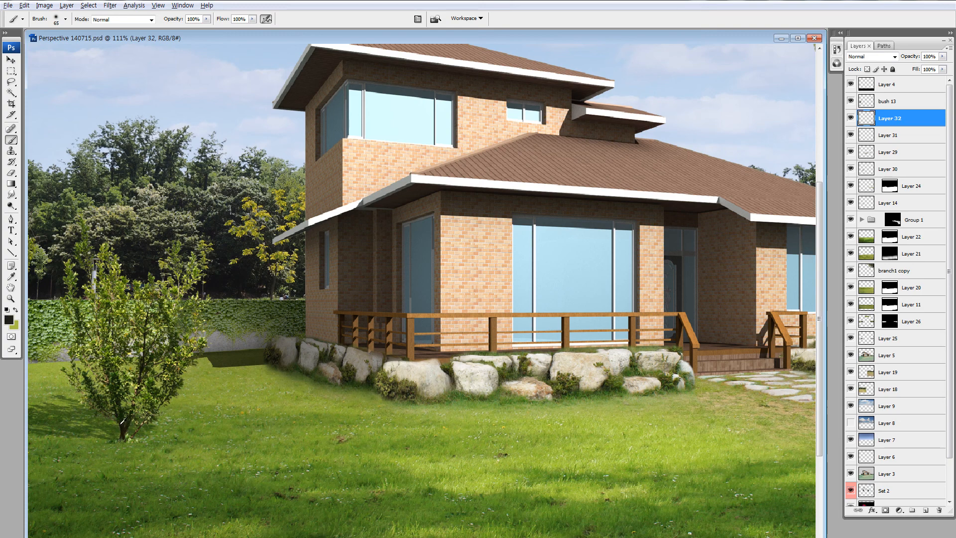
- Change the foreground colour to a very dark brown by shifting its hue toward orange
click(8, 319)
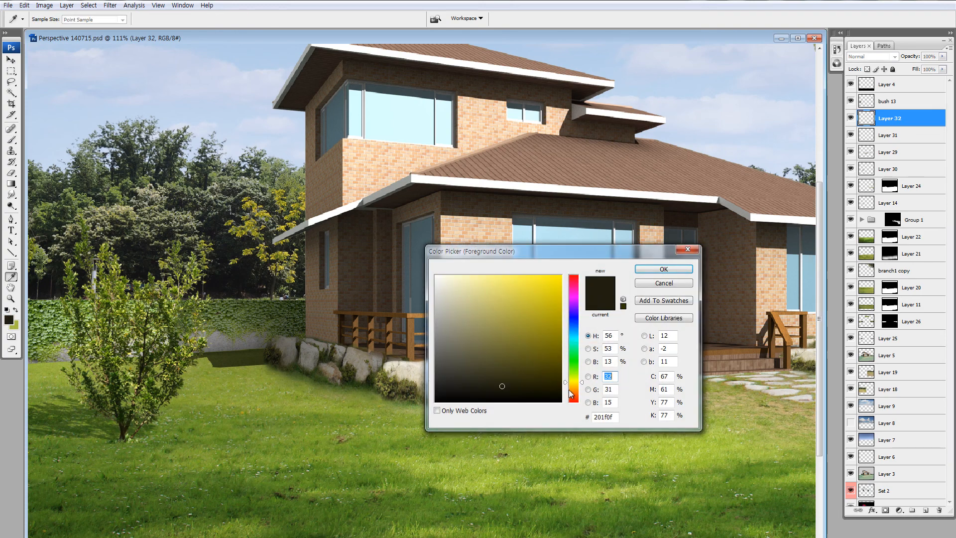
drag(568, 390, 574, 392)
click(666, 271)
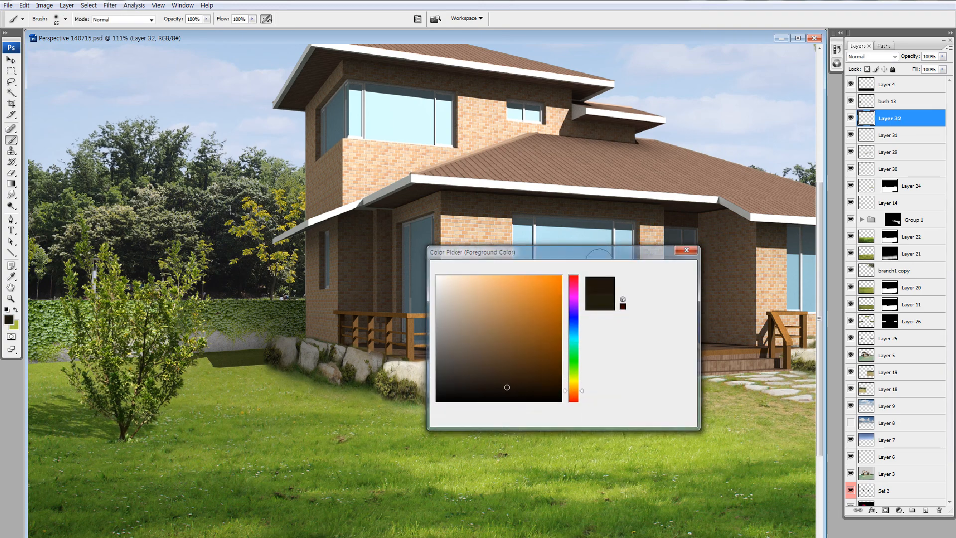
- Paint a large, soft, dark spot on the lawn at the bush's base with an enlarged brush at reduced opacity
drag(116, 439, 136, 442)
key(ctrl+z)
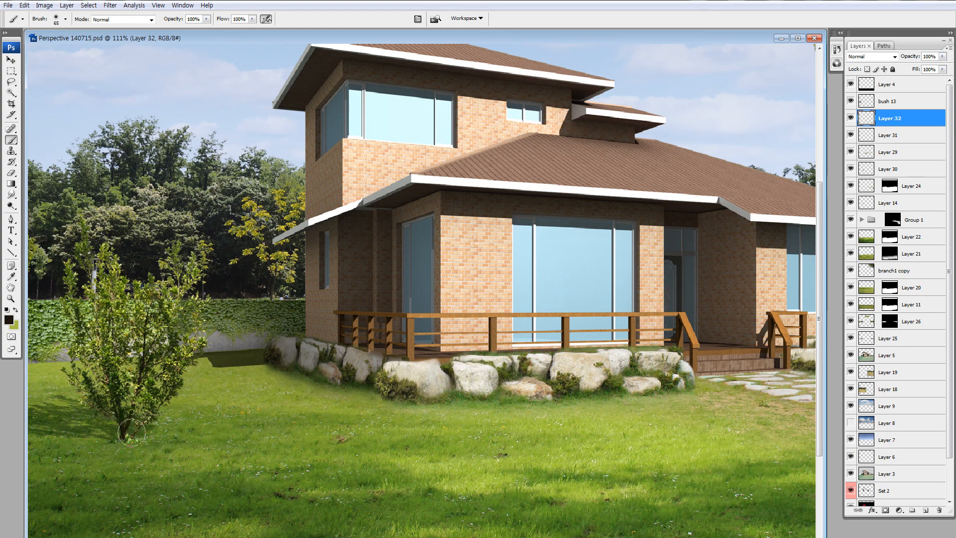
key(bracketright)
key(bracketright)
key(4)
key(4)
key(bracketright)
key(bracketright)
key(bracketright)
key(bracketright)
mouse_move(137, 438)
mouse_down()
mouse_move(191, 441)
mouse_move(177, 438)
mouse_up()
key(ctrl+z)
key(bracketleft)
key(bracketleft)
key(bracketleft)
- Transform the dark spot to about 62.5% width and 26.4% height, and place it under the bush's trunk
key(ctrl+t)
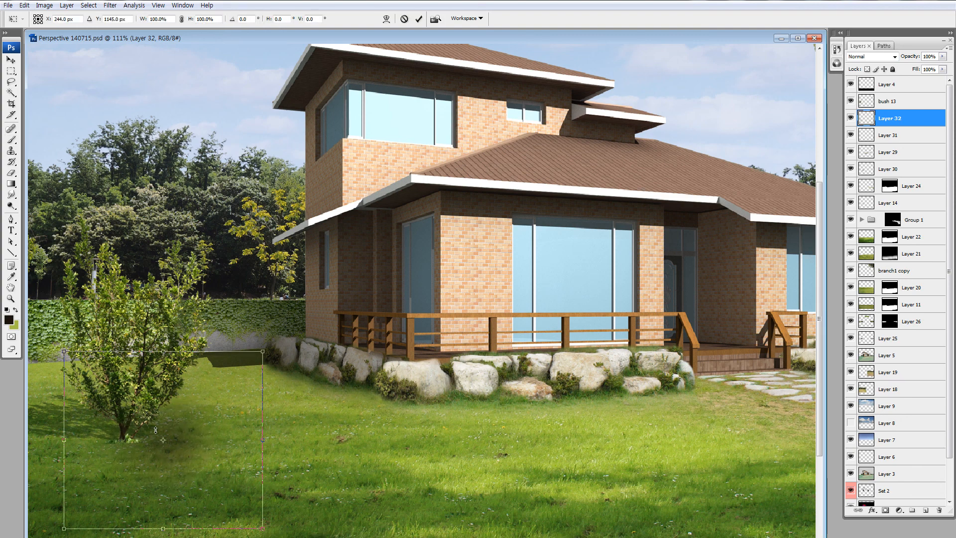
drag(165, 349, 166, 430)
drag(193, 470, 149, 426)
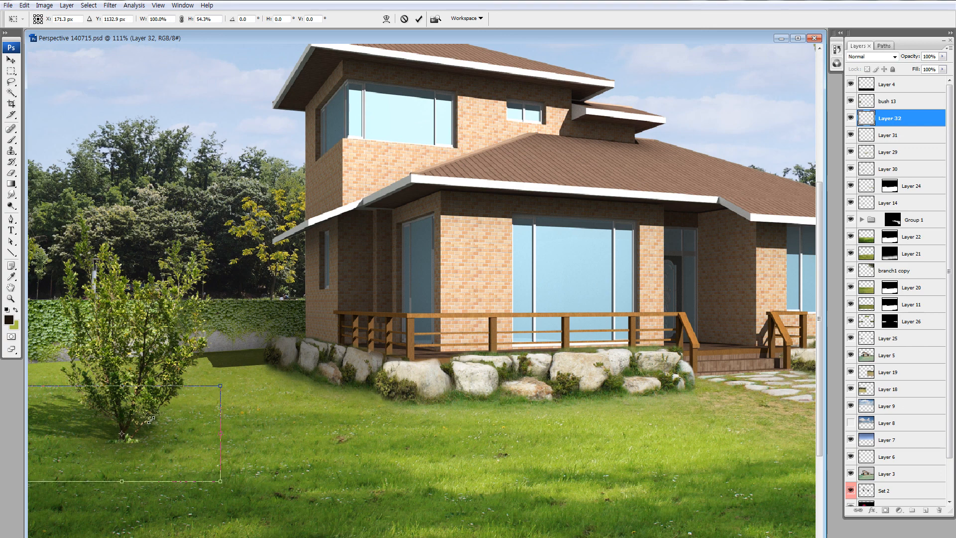
drag(220, 385, 127, 417)
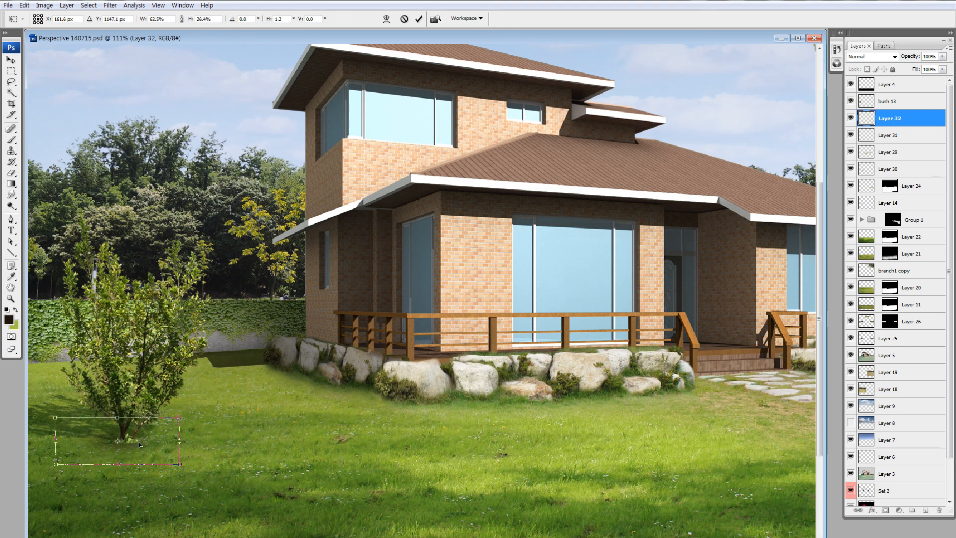
key(Return)
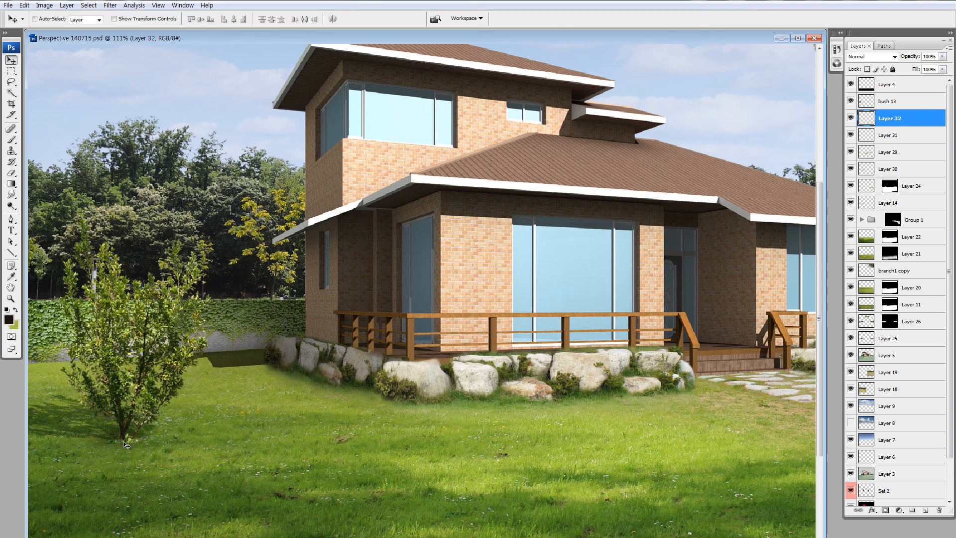
- Softly erase the bush's foot into the lawn with the Eraser at 24% opacity, and check the whole image with the bush hidden and shown
ctrl+click(126, 444)
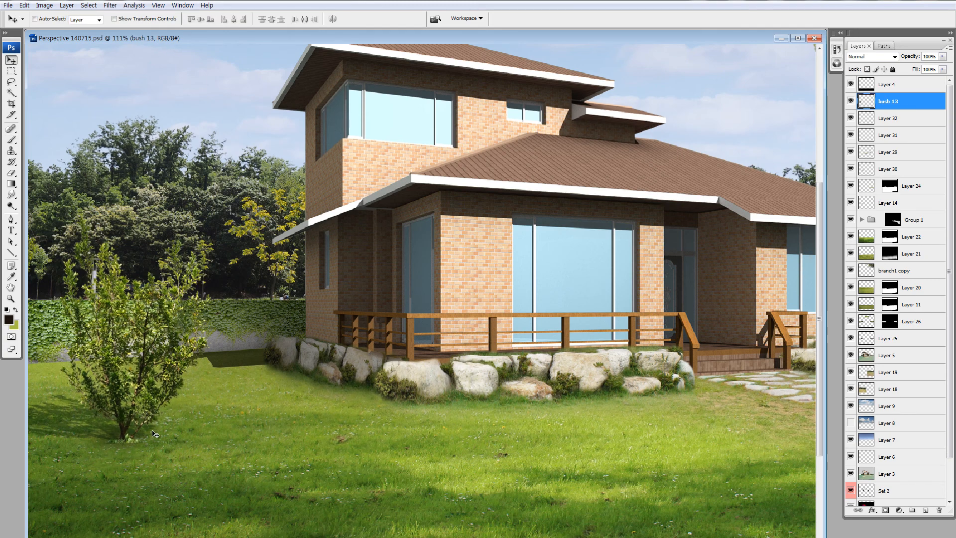
key(e)
mouse_move(119, 447)
mouse_down()
mouse_move(109, 443)
mouse_move(126, 447)
mouse_up()
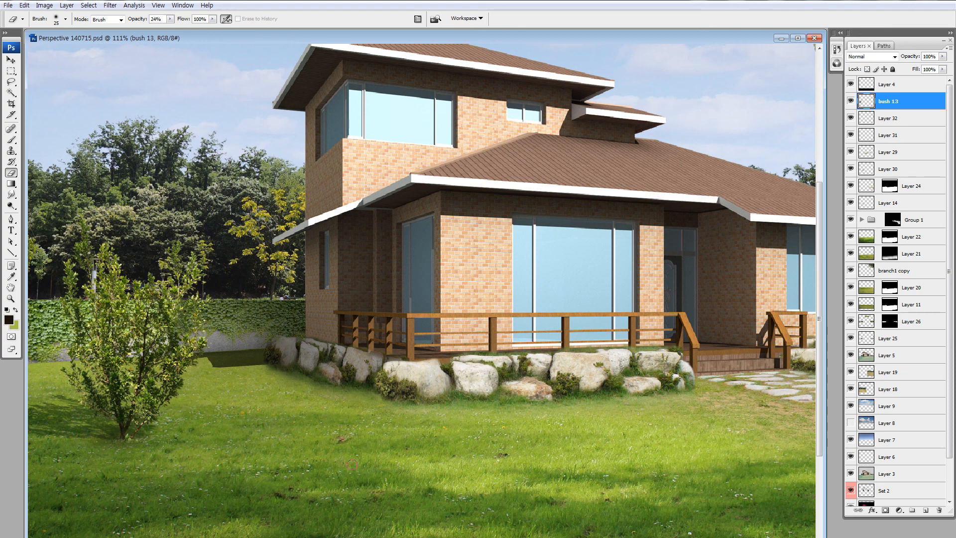
key(ctrl+minus)
key(ctrl+minus)
key(ctrl+minus)
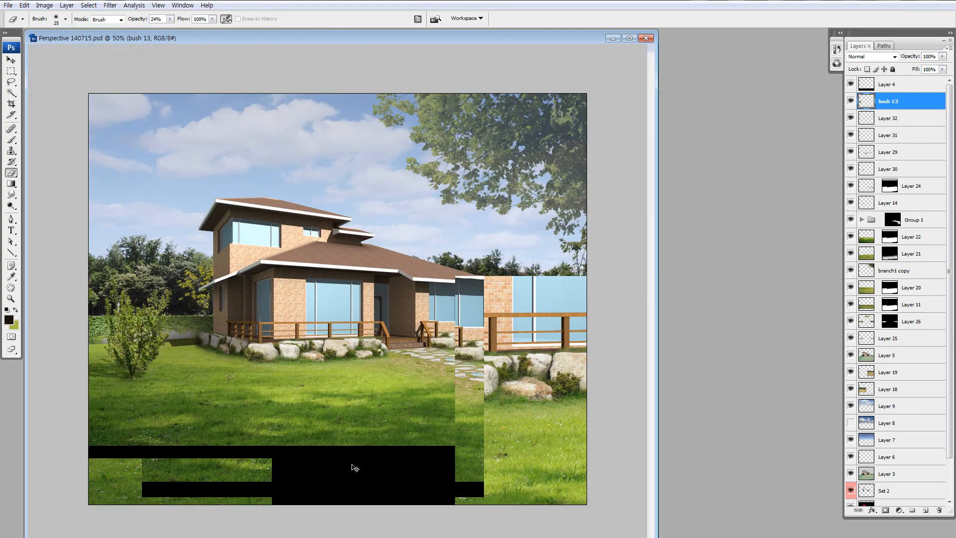
click(850, 101)
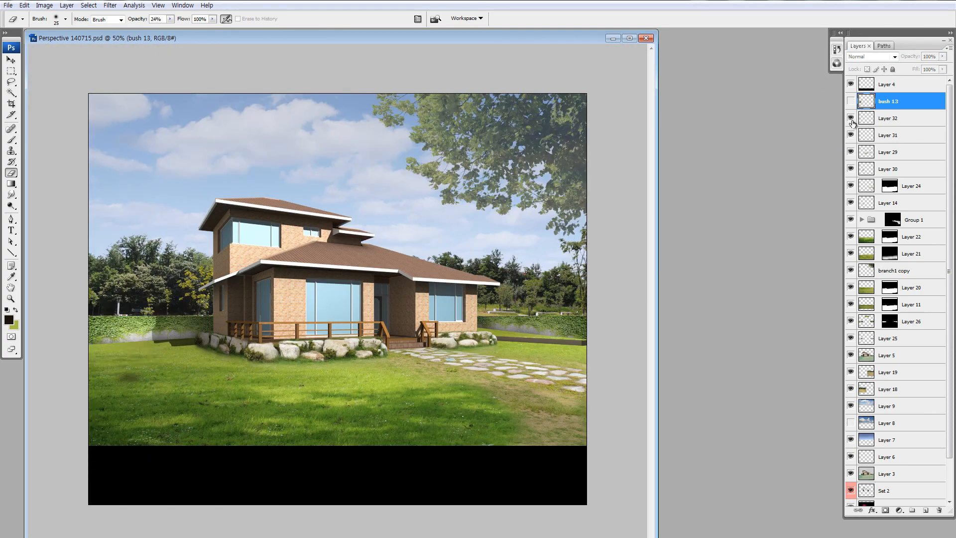
click(850, 102)
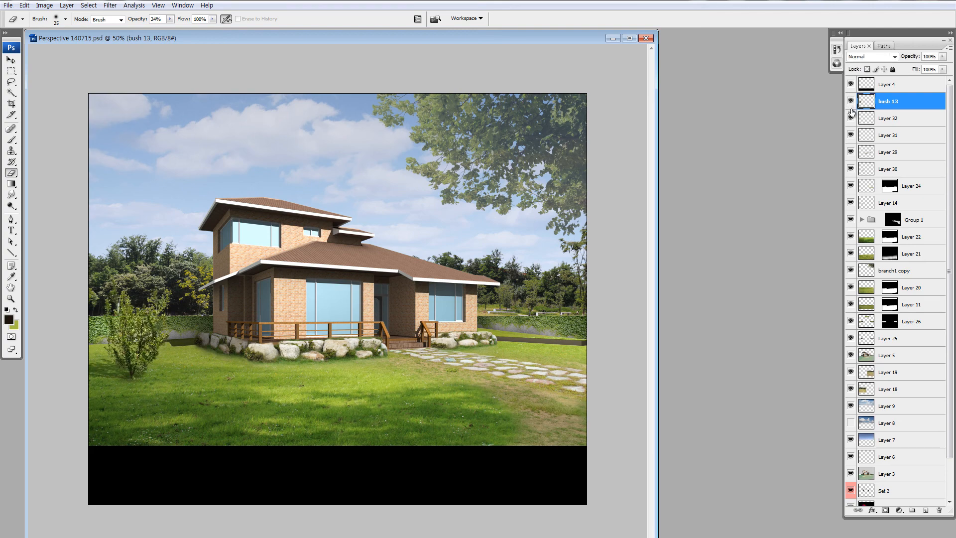
key(ctrl+minus)
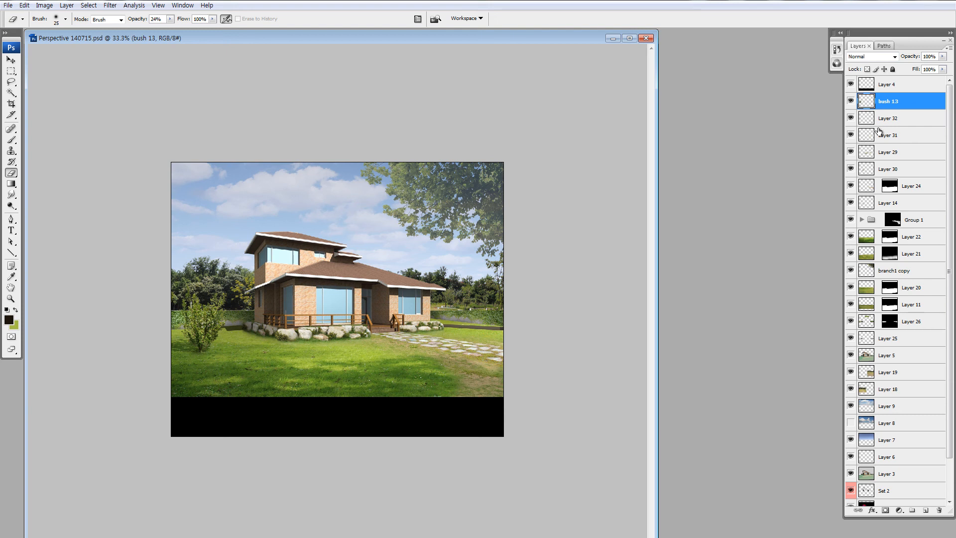
- Delete the hidden sky layer, Layer 8
click(872, 357)
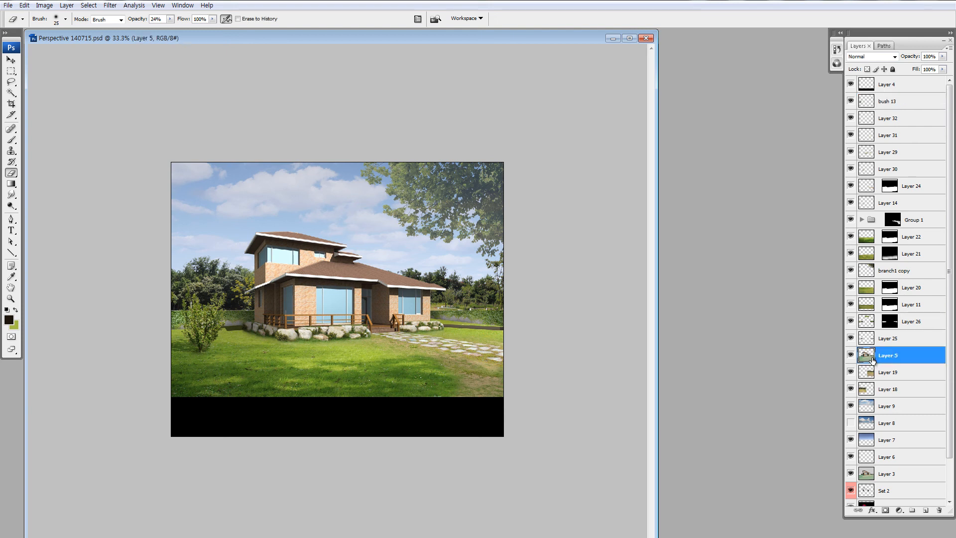
click(870, 425)
key(Delete)
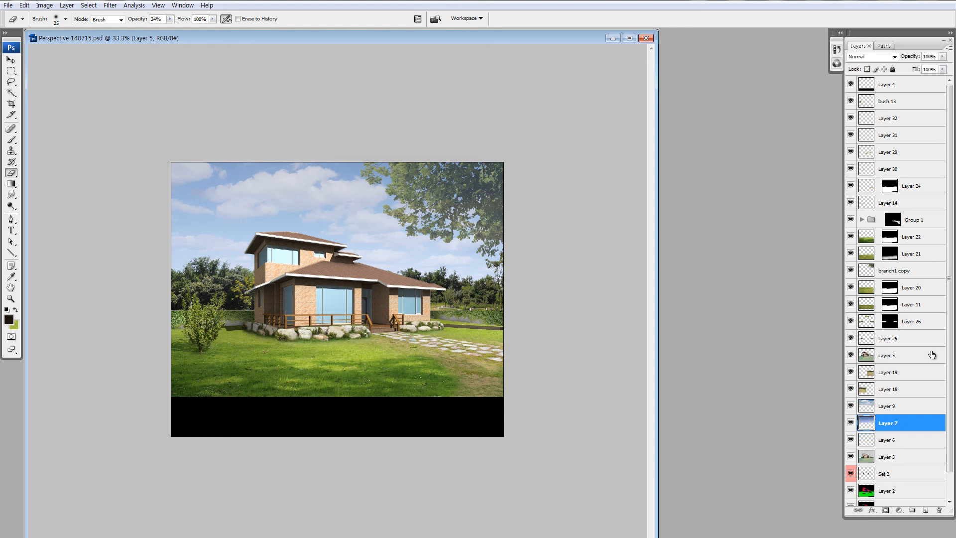
- With Layer 5 active, isolate the colour-coded Layer 2 and load its Blue channel as a selection of the windows
click(933, 355)
scroll(948, 357, down, 2)
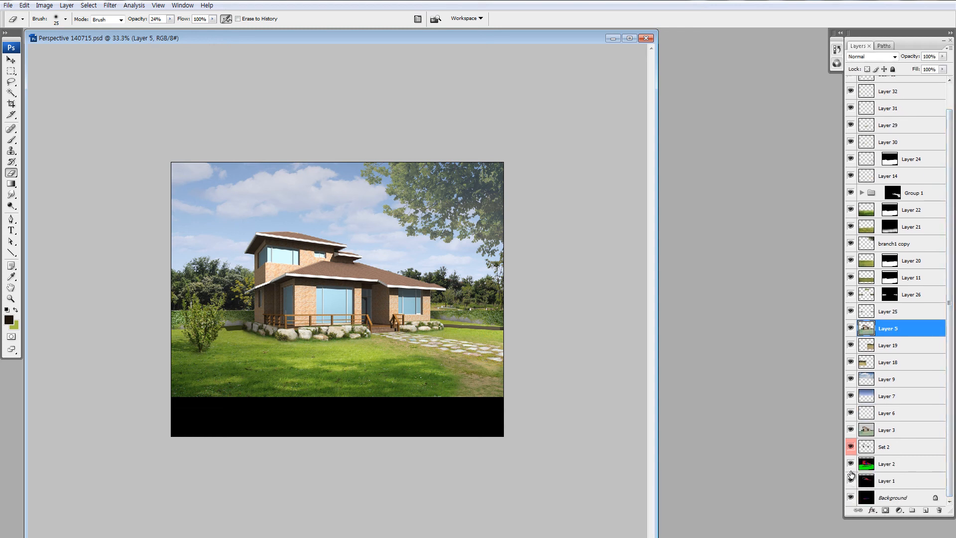
alt+click(851, 465)
click(836, 62)
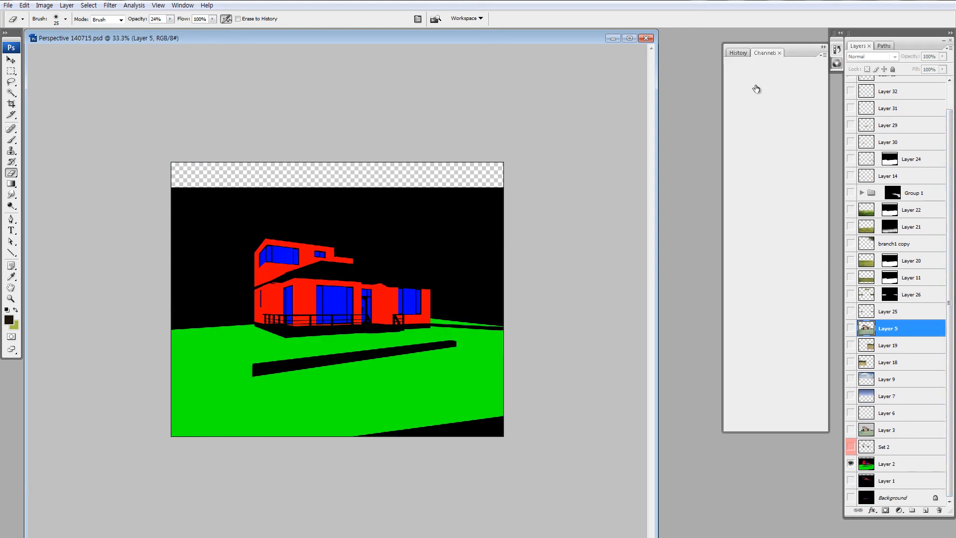
ctrl+click(745, 114)
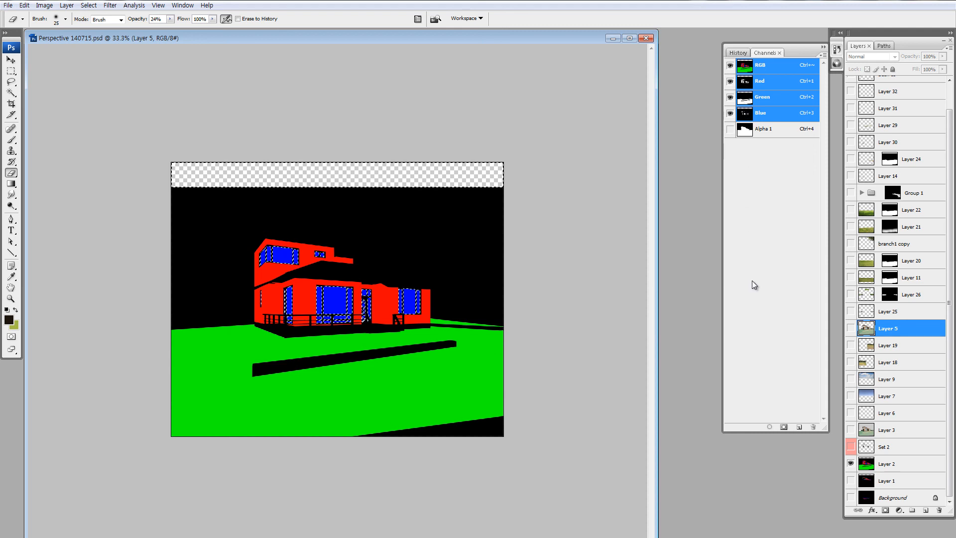
- Copy the selected windows from Layer 5 to a new layer, inspect that layer on its own, and show all layers again
drag(850, 329, 849, 524)
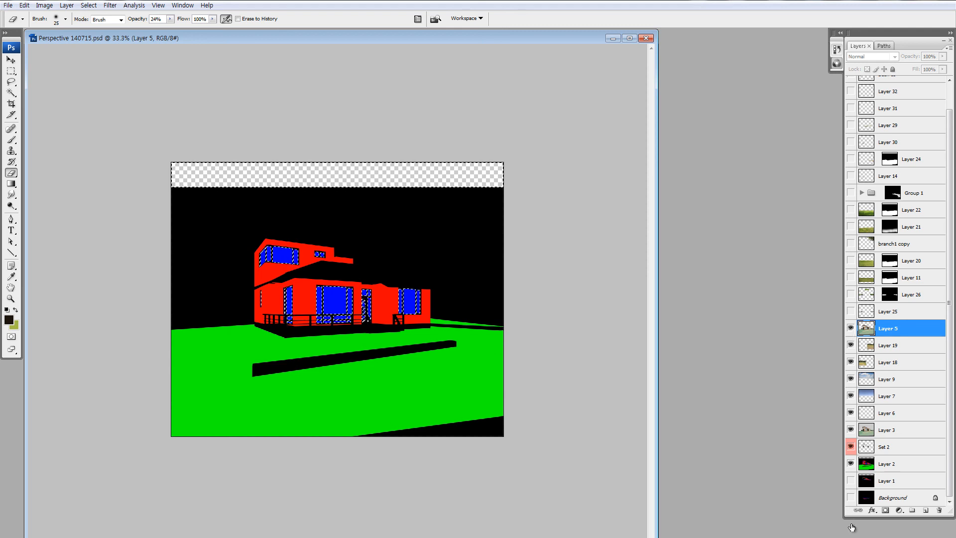
key(ctrl+j)
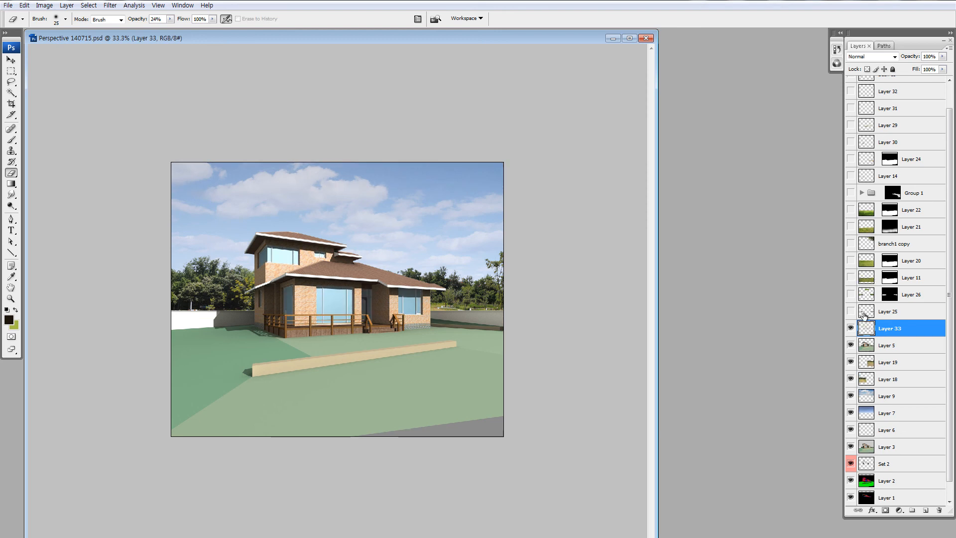
alt+click(850, 328)
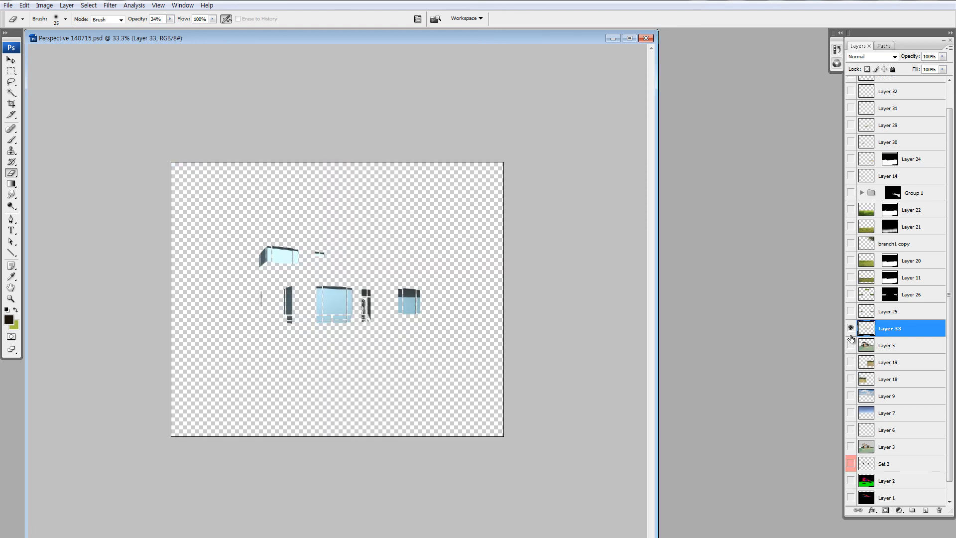
right_click(850, 328)
key(Escape)
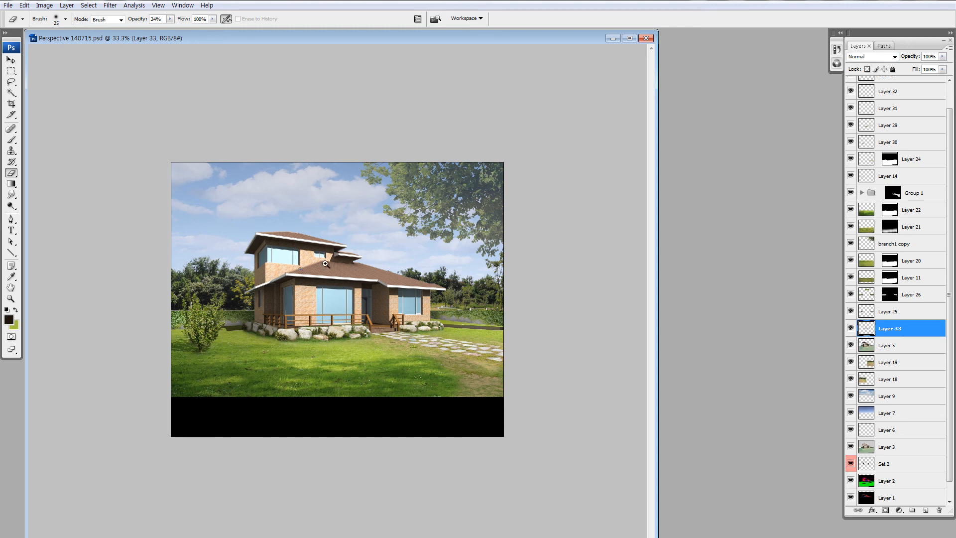
- Darken the window glass layer with Brightness/Contrast, setting the brightness to -14
key(z)
drag(233, 227, 376, 353)
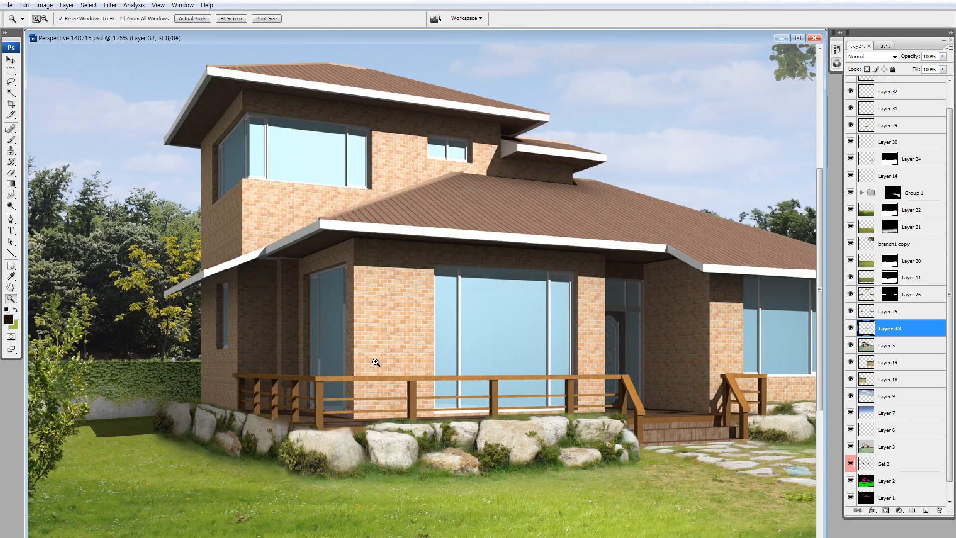
drag(580, 285, 506, 315)
key(ctrl+0)
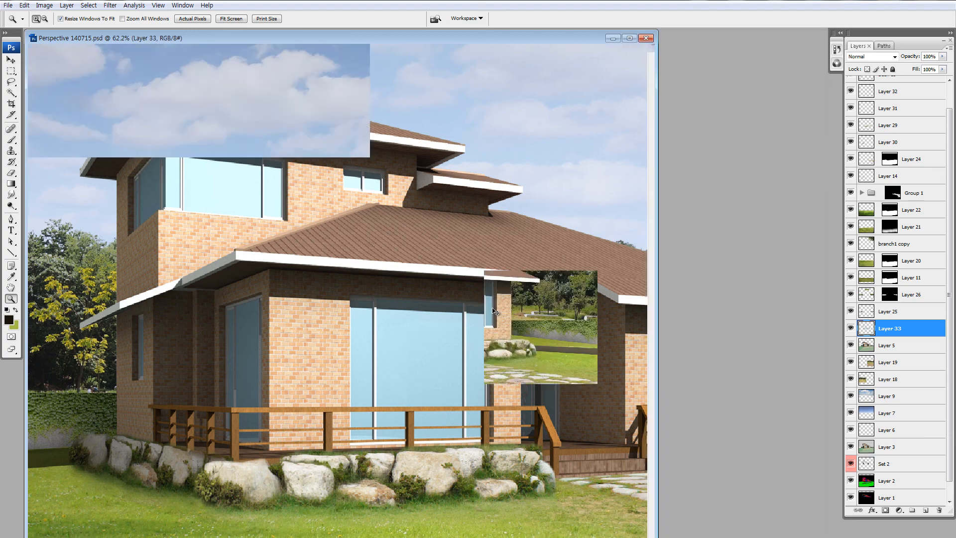
key(ctrl+minus)
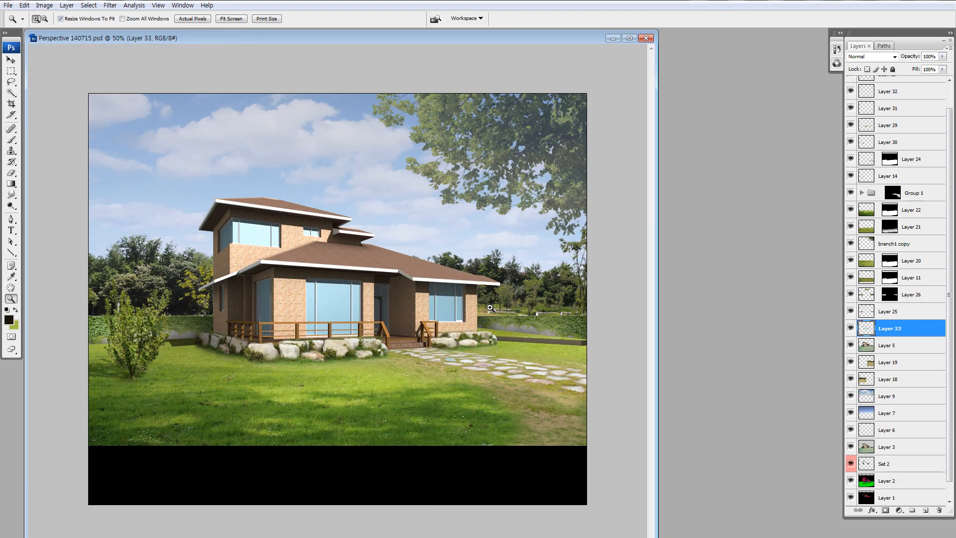
key(alt+i)
key(a)
key(c)
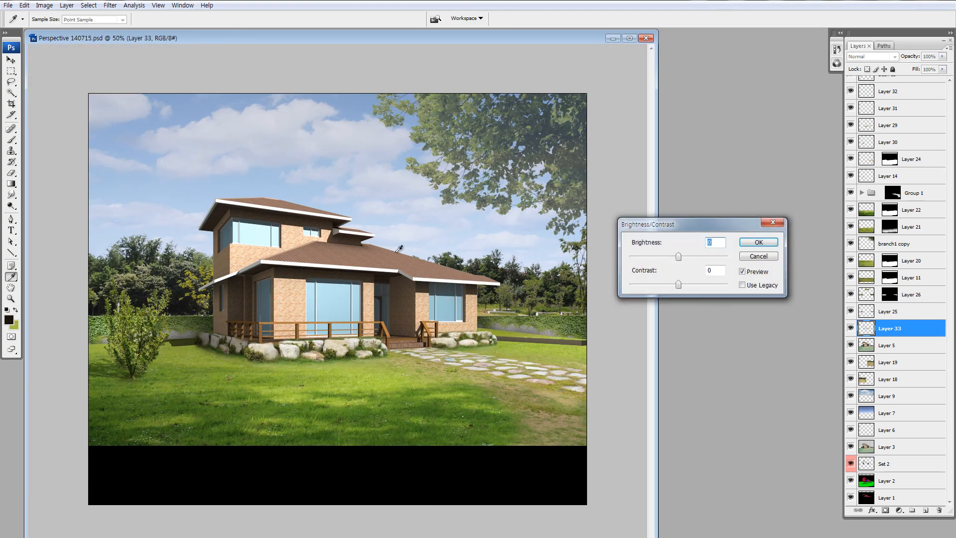
click(673, 256)
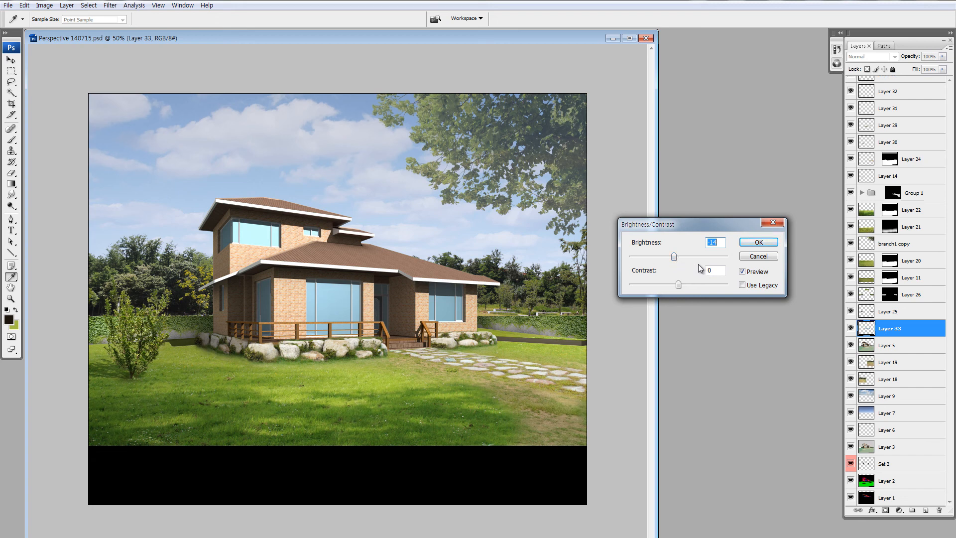
click(755, 243)
key(z)
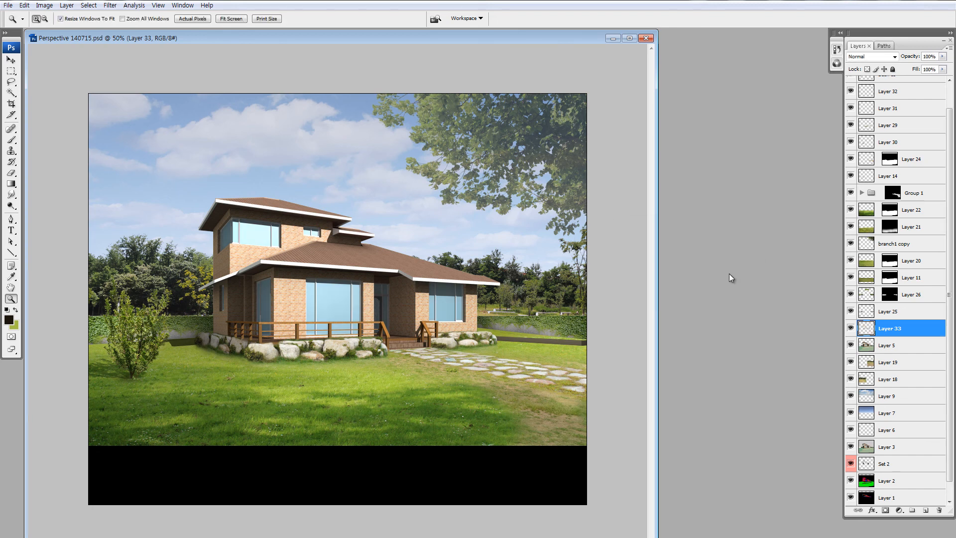
- Slightly lower the lightness of the window glass layer with Hue/Saturation
key(m)
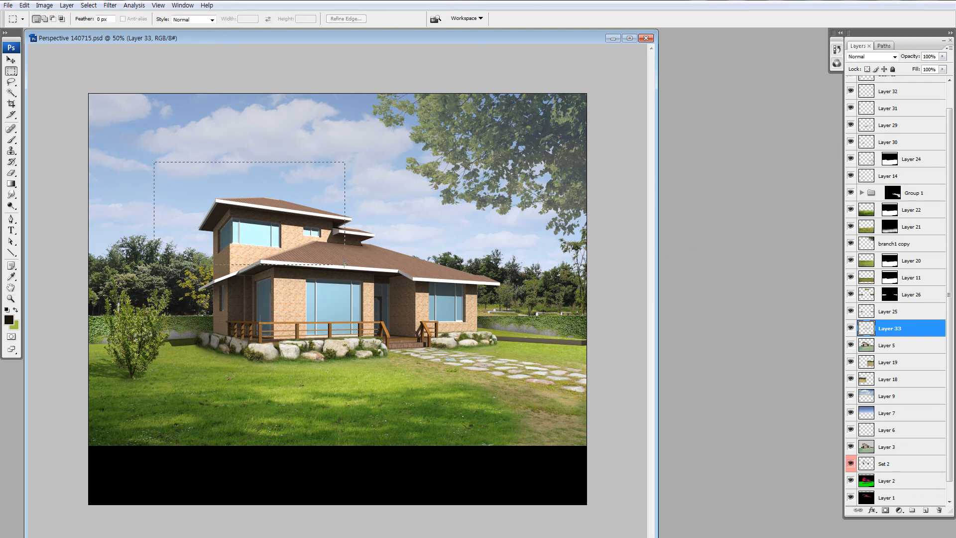
drag(154, 162, 357, 257)
key(ctrl+d)
key(ctrl+u)
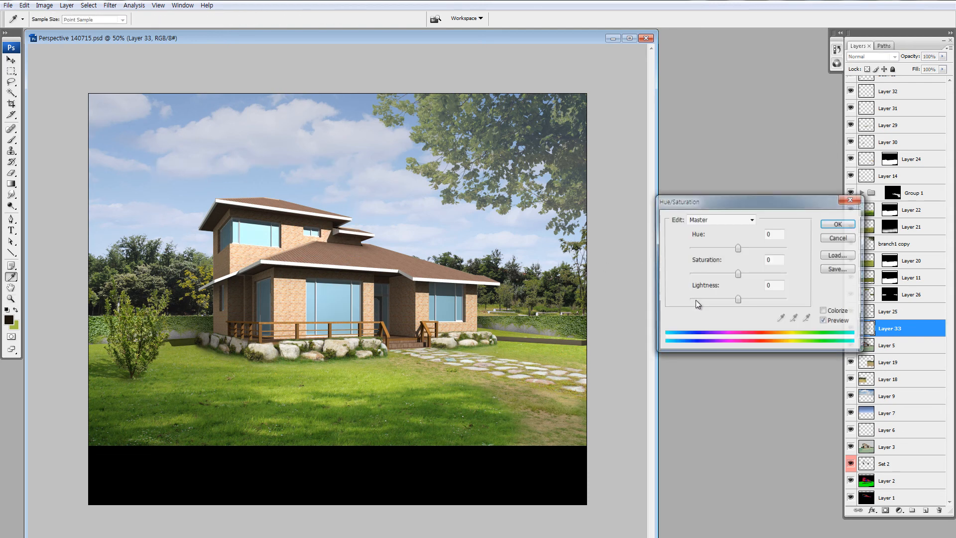
drag(737, 298, 734, 301)
key(Return)
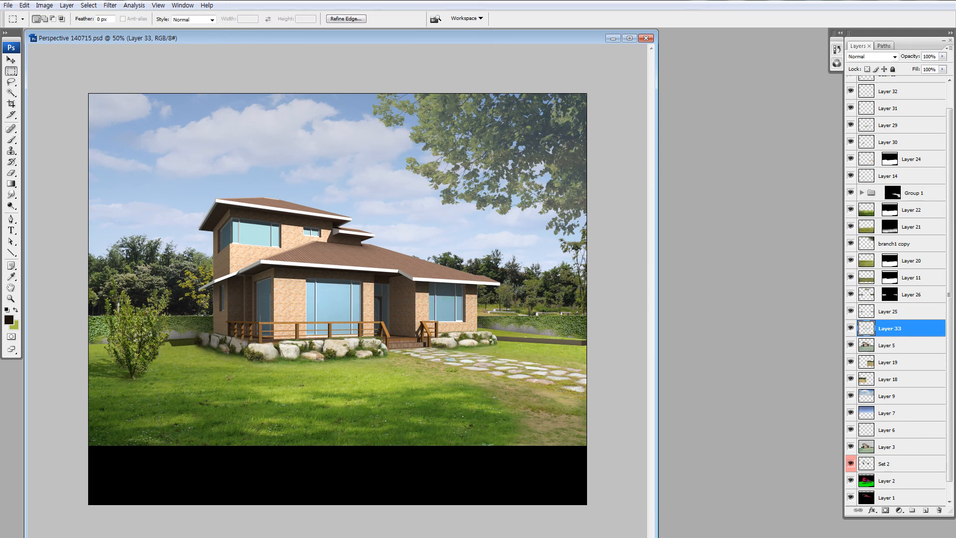
drag(213, 237, 289, 261)
drag(199, 303, 587, 390)
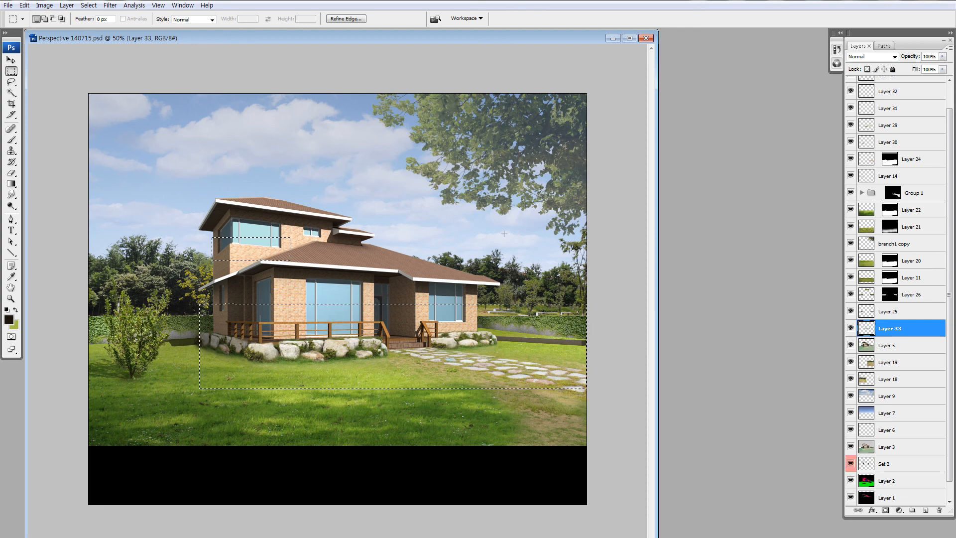
click(506, 229)
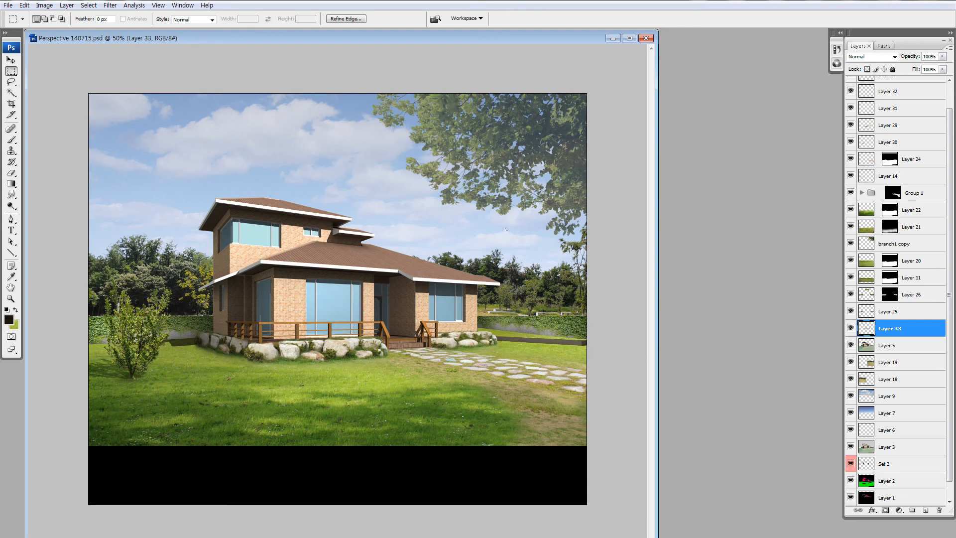
- Switch to the perspective 140715 folder in Windows Explorer and open the tree photo DSCN0645.JPG in Photoshop
key(alt+Tab)
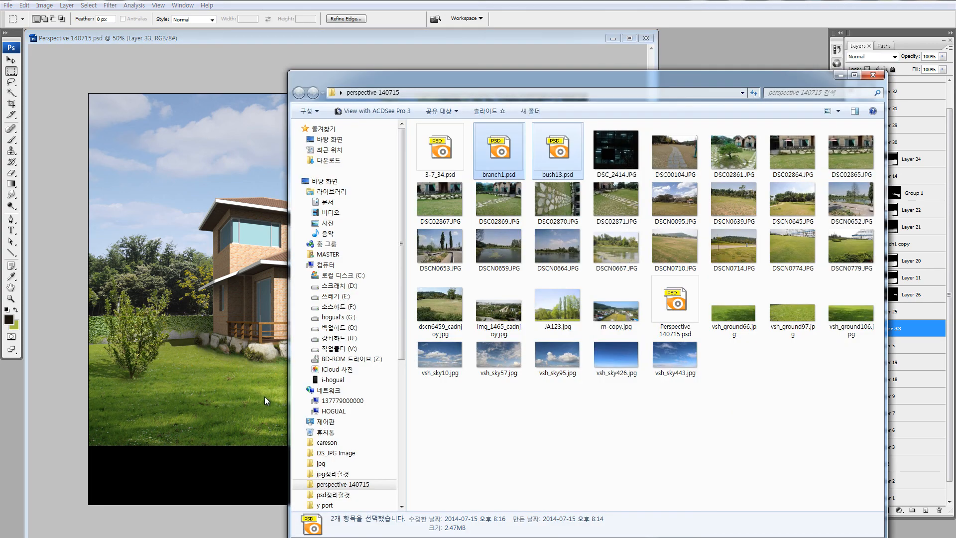
click(601, 351)
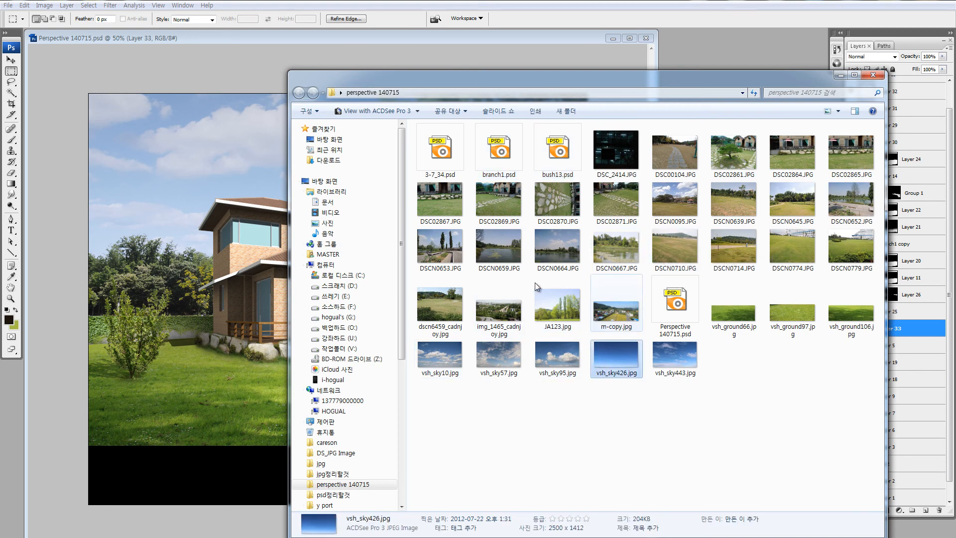
click(448, 306)
click(789, 219)
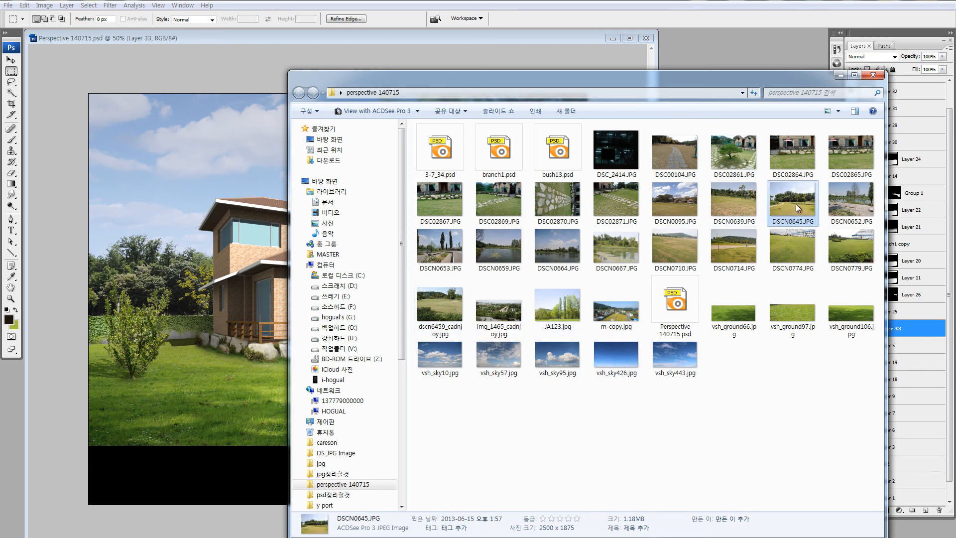
click(243, 385)
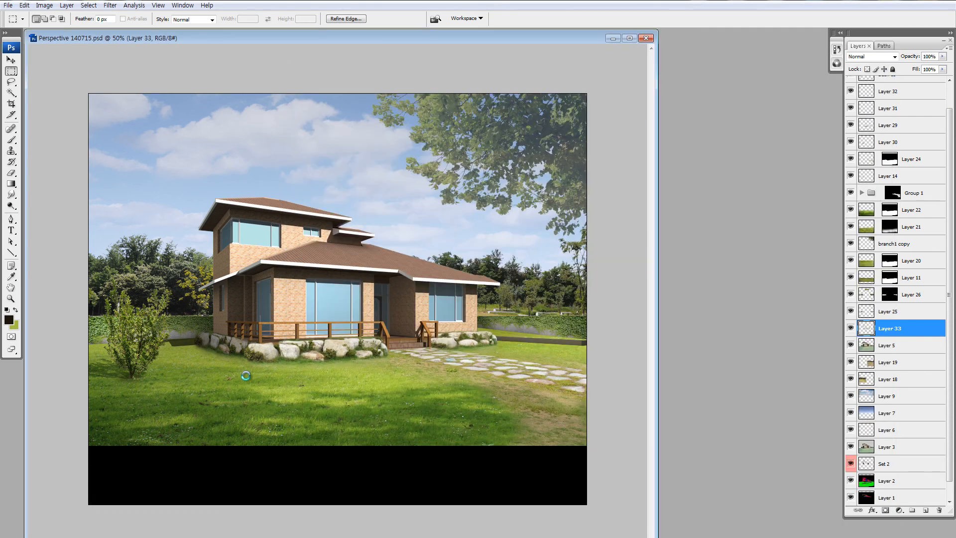
- Copy the DSCN0645 photo into the Perspective 140715 rendering above the window layer and position it over the house
key(v)
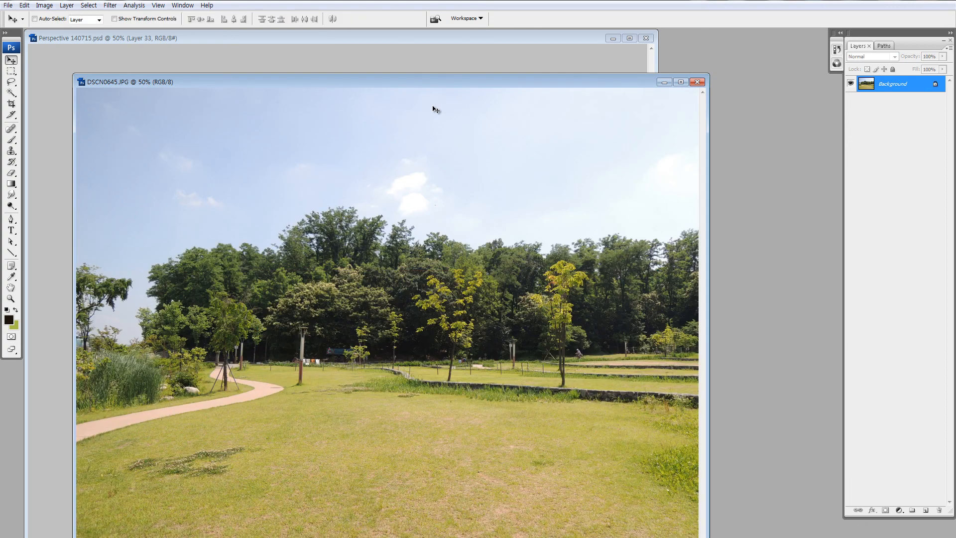
drag(418, 81, 286, 207)
drag(303, 299, 344, 144)
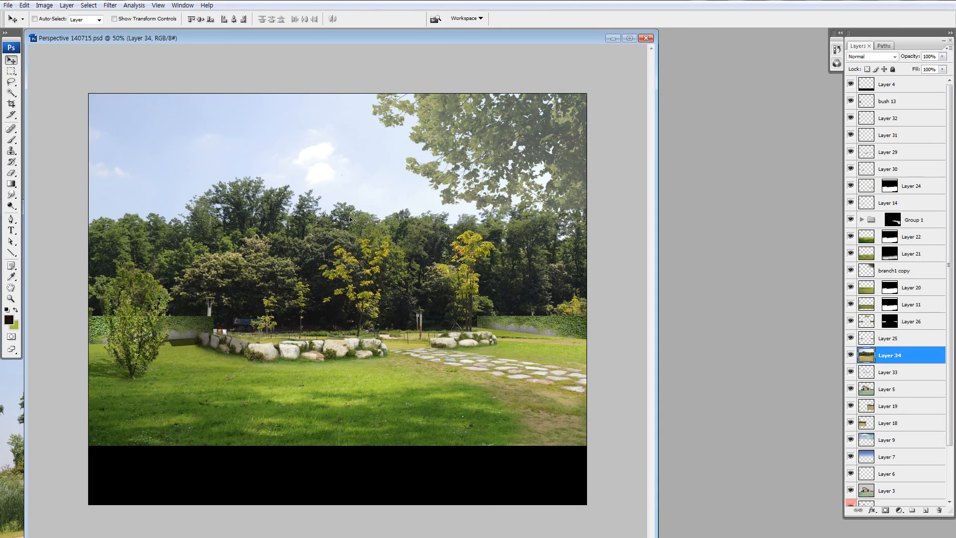
drag(353, 221, 480, 285)
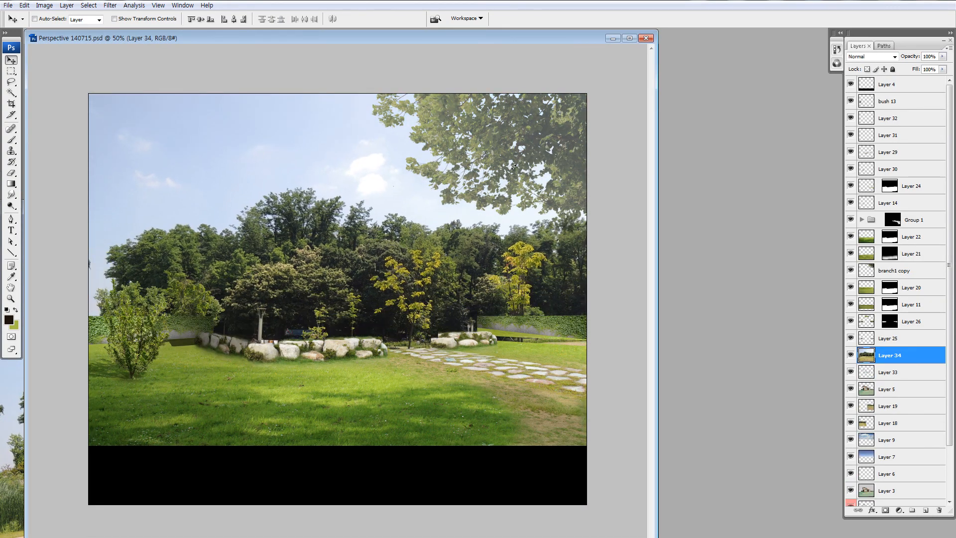
- Try to scale the tree photo layer proportionally to 55%
key(ctrl+t)
click(181, 18)
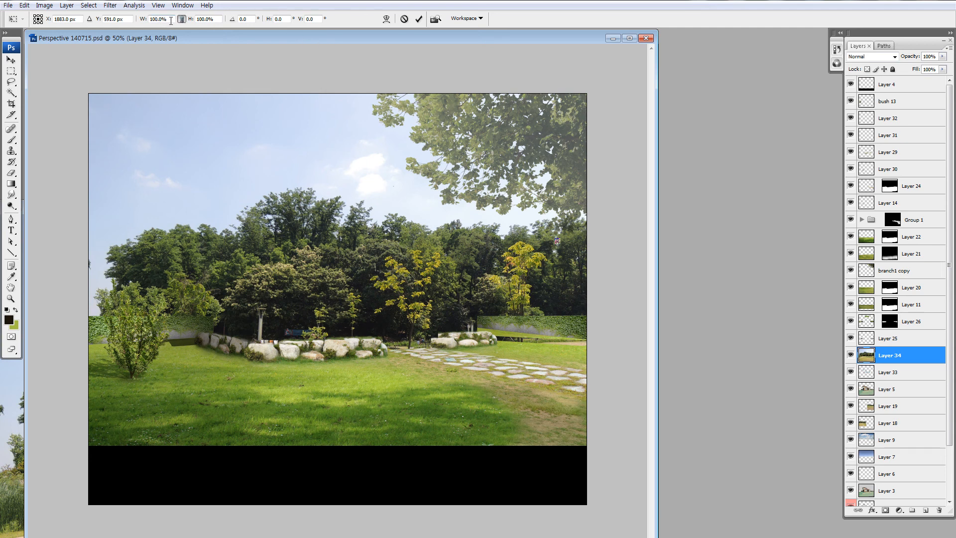
click(171, 21)
text(55)
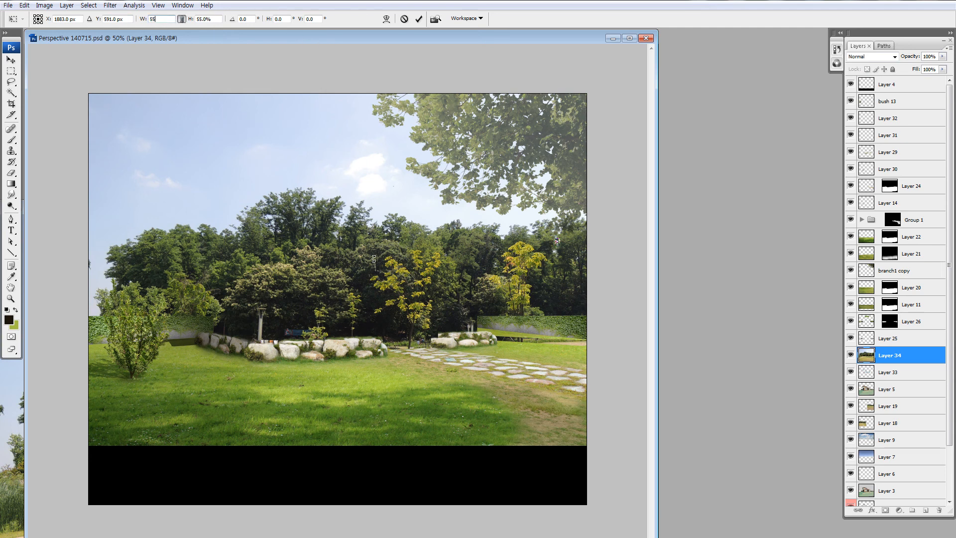
key(Return)
key(Return)
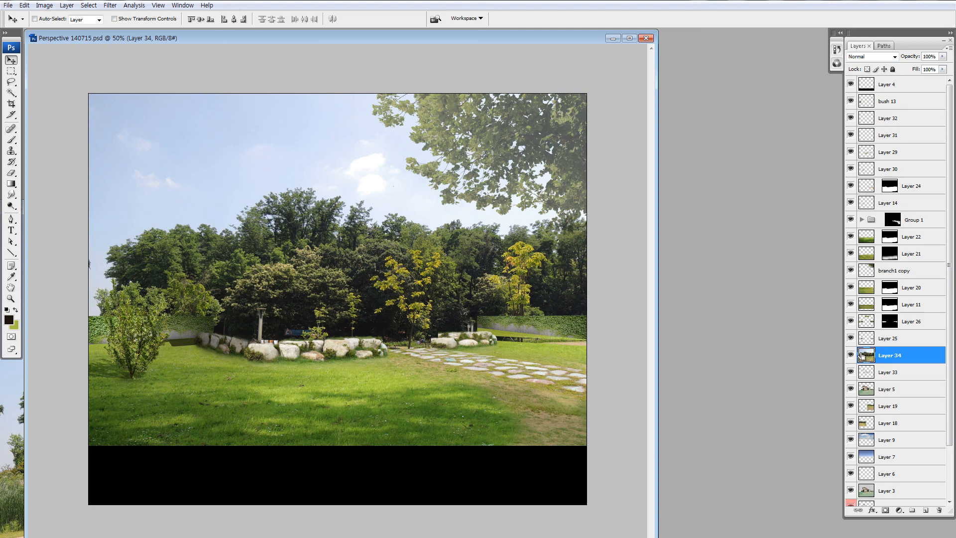
- Shrink the tree photo layer with Free Transform and place it across the area of the house
key(ctrl+t)
drag(579, 109, 495, 103)
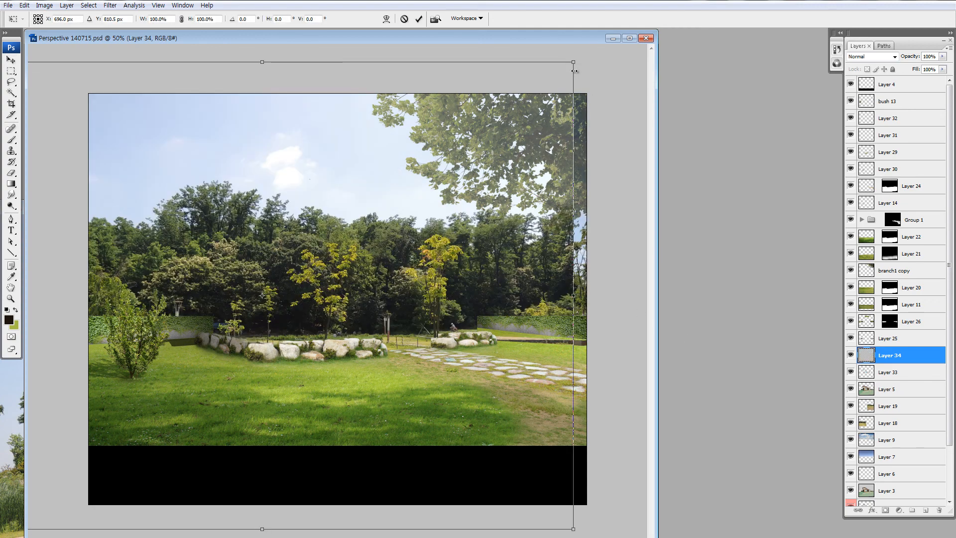
drag(572, 61, 324, 214)
drag(326, 263, 470, 231)
key(Return)
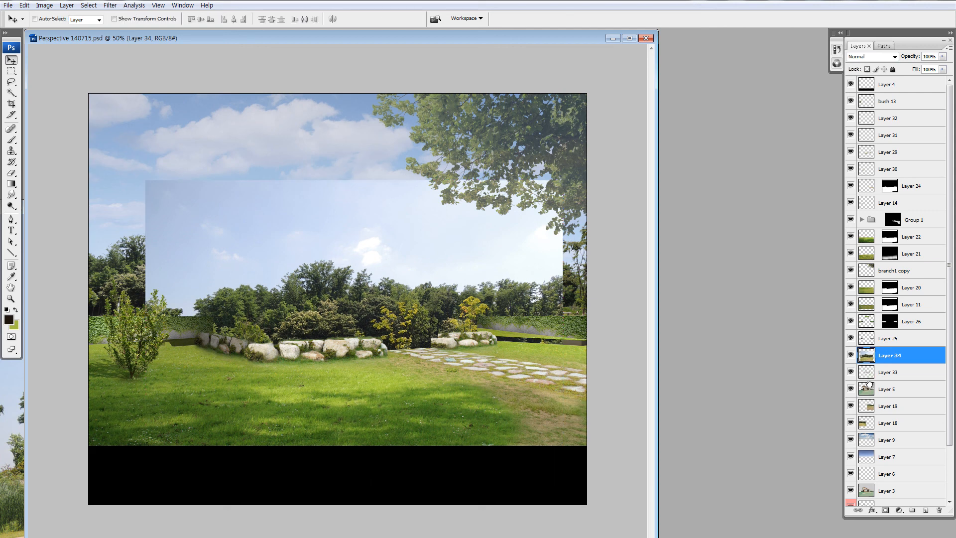
- Mask the tree photo with the outline of the window layer, and shift the photo inside the unlinked mask
ctrl+click(867, 374)
click(885, 510)
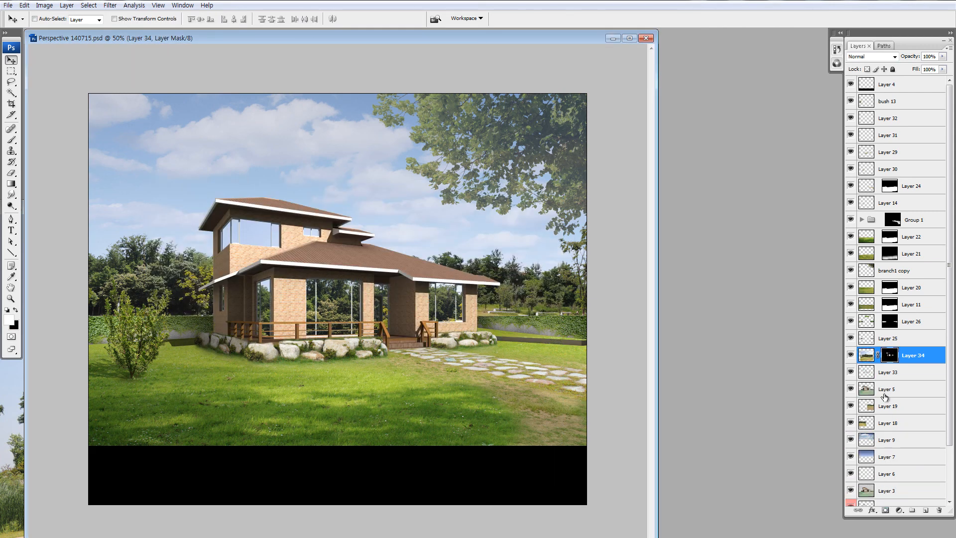
click(869, 357)
mouse_move(390, 309)
mouse_down()
mouse_move(392, 334)
mouse_move(393, 326)
mouse_up()
- Scale the reflection photo inside its window mask to about 71.4% and position it so trees and sky fill the ground-floor windows
key(ctrl+t)
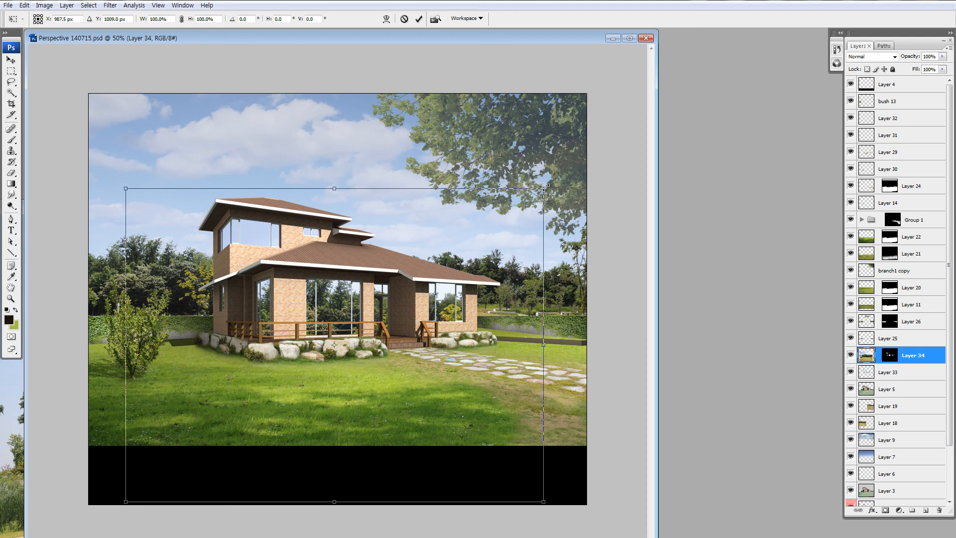
drag(546, 187, 467, 240)
drag(429, 310, 431, 299)
drag(514, 210, 478, 237)
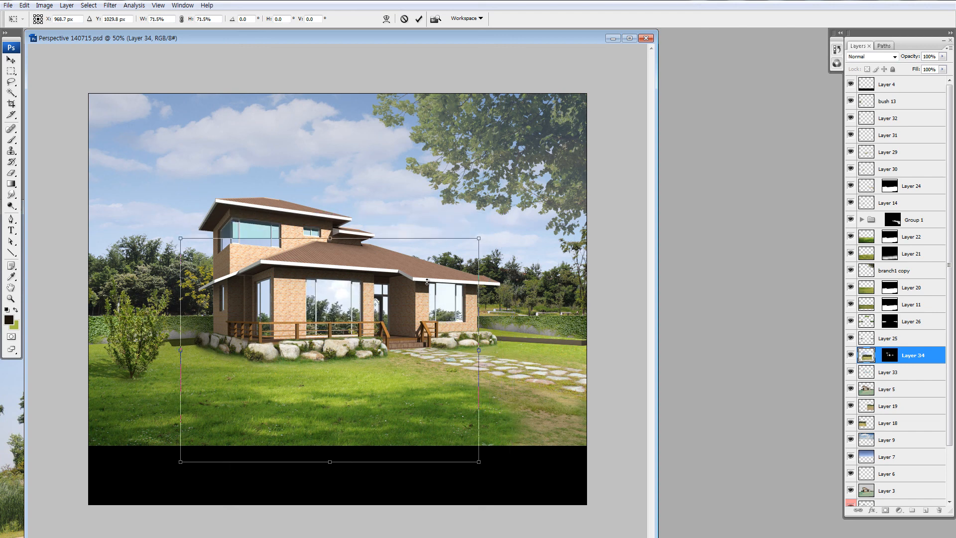
drag(427, 281, 445, 274)
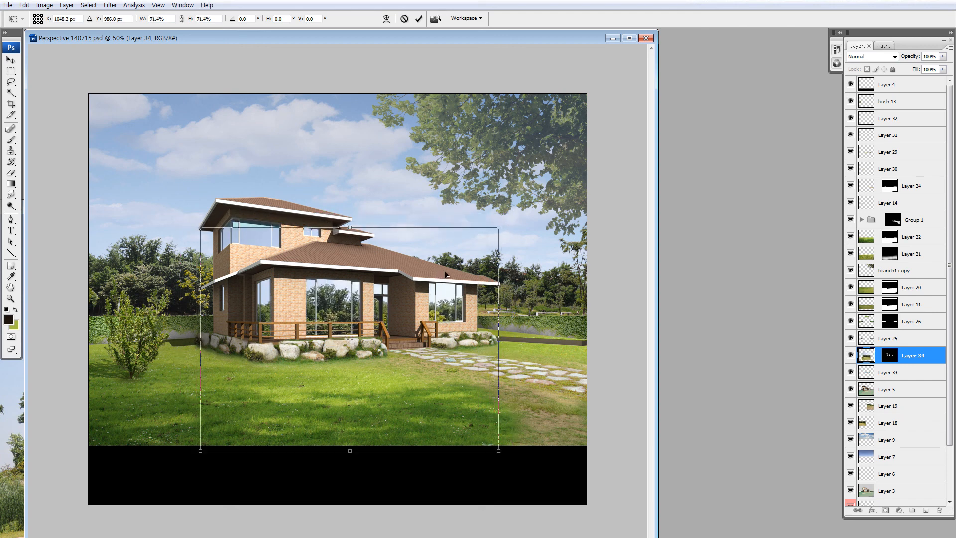
key(Return)
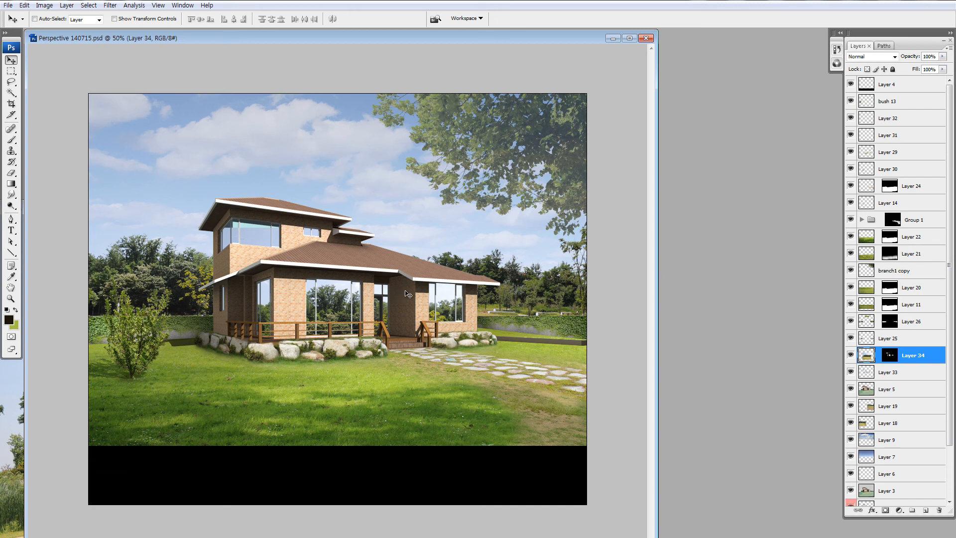
- Try to copy part of the reflection photo around the house's side corner up to the upper-floor windows
key(m)
drag(398, 242, 579, 384)
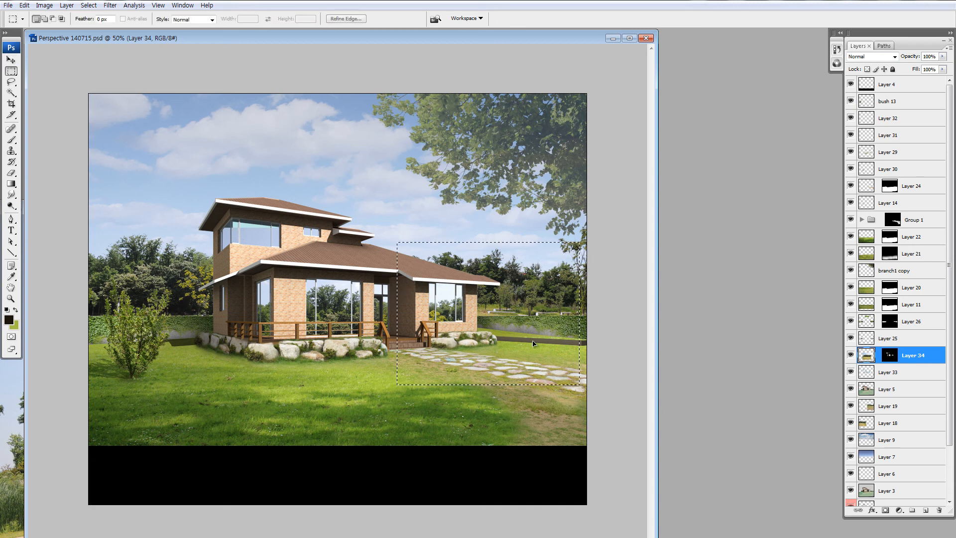
drag(154, 199, 270, 402)
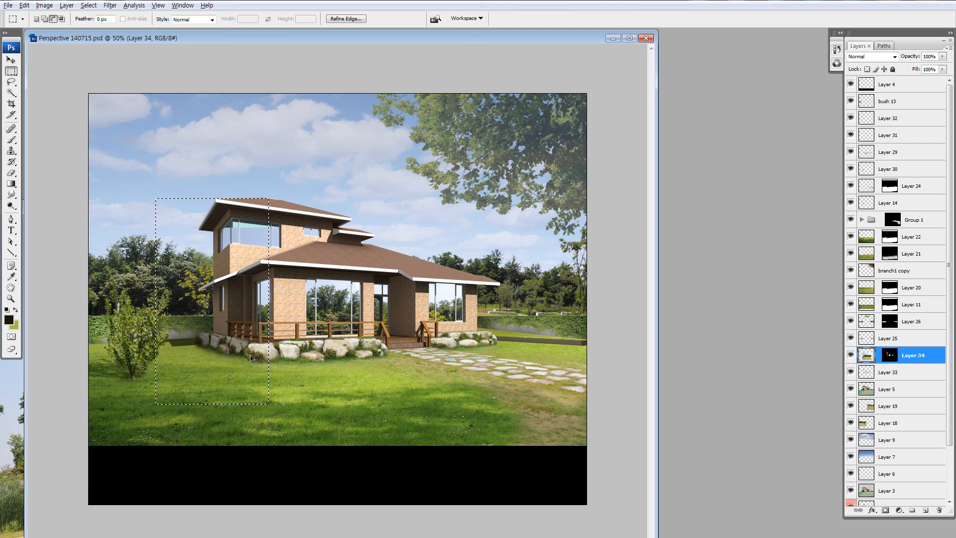
drag(245, 362, 265, 287)
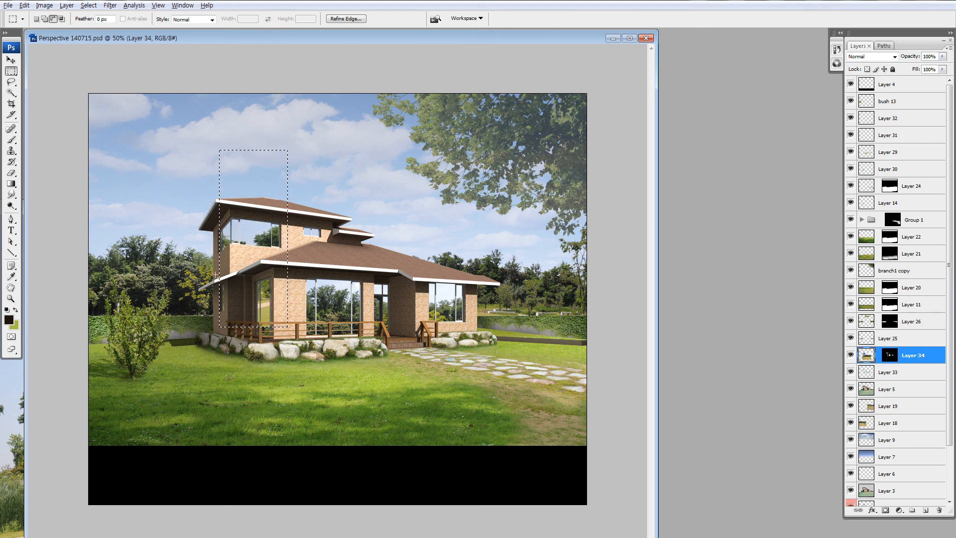
click(258, 298)
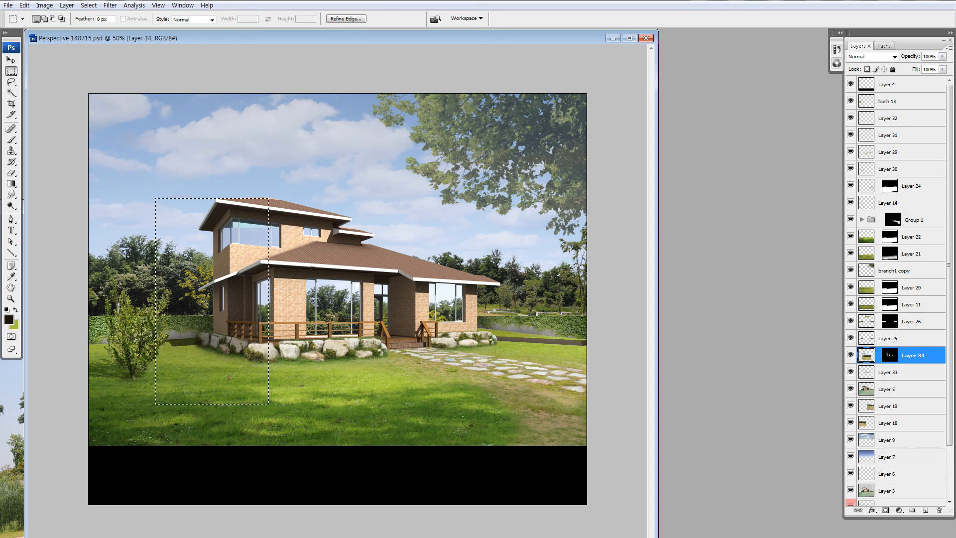
- Copy a tree section of the reflection photo up onto the upper-floor front window, leaving the ground-floor reflection out of the selection
drag(138, 233, 250, 397)
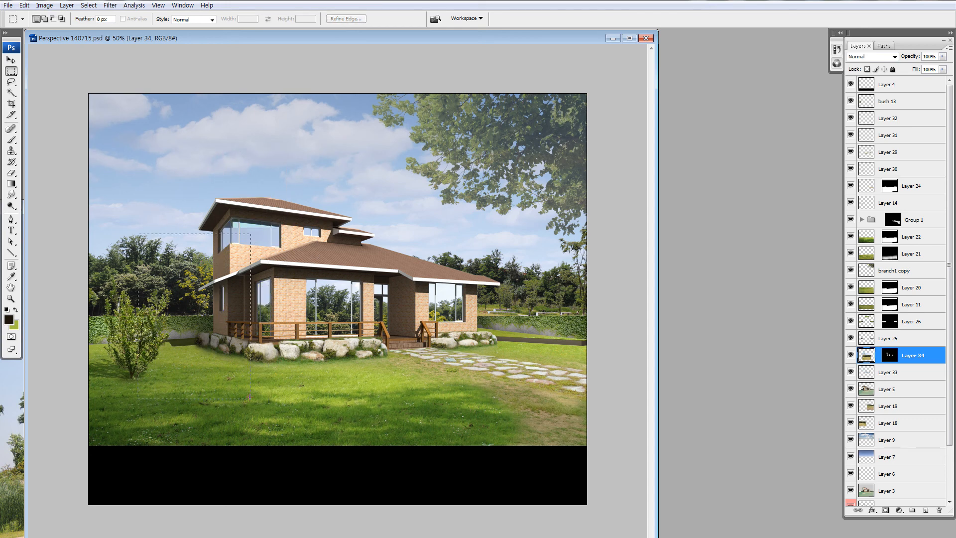
drag(269, 428, 269, 427)
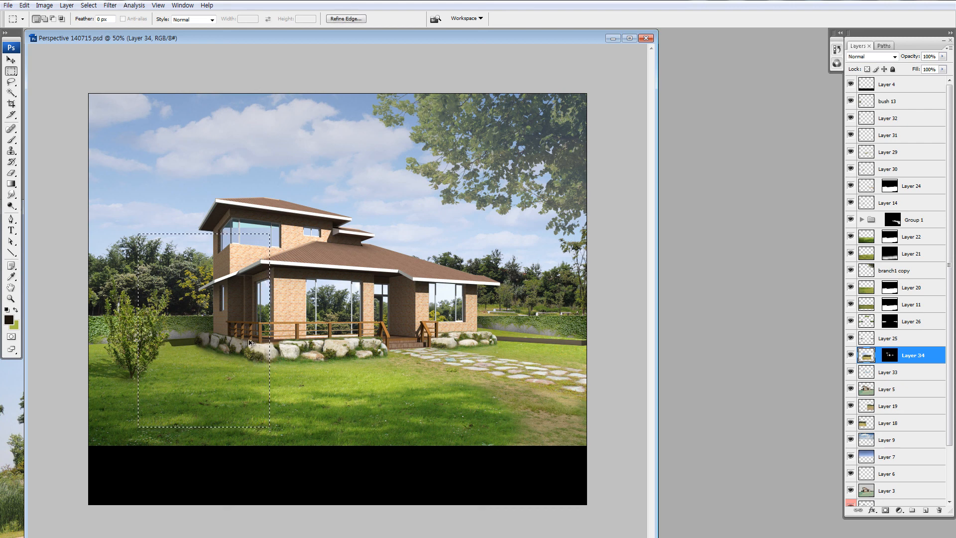
drag(250, 336, 262, 269)
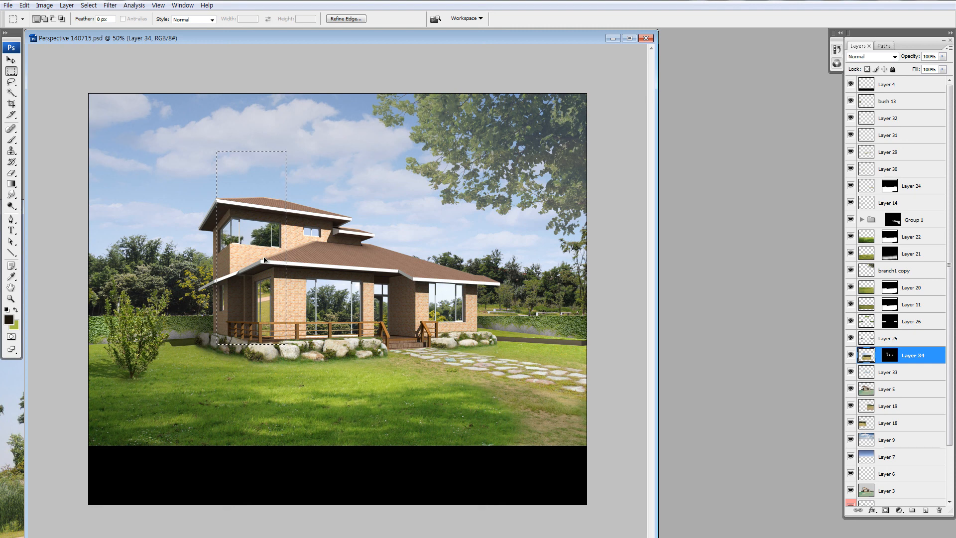
key(alt)
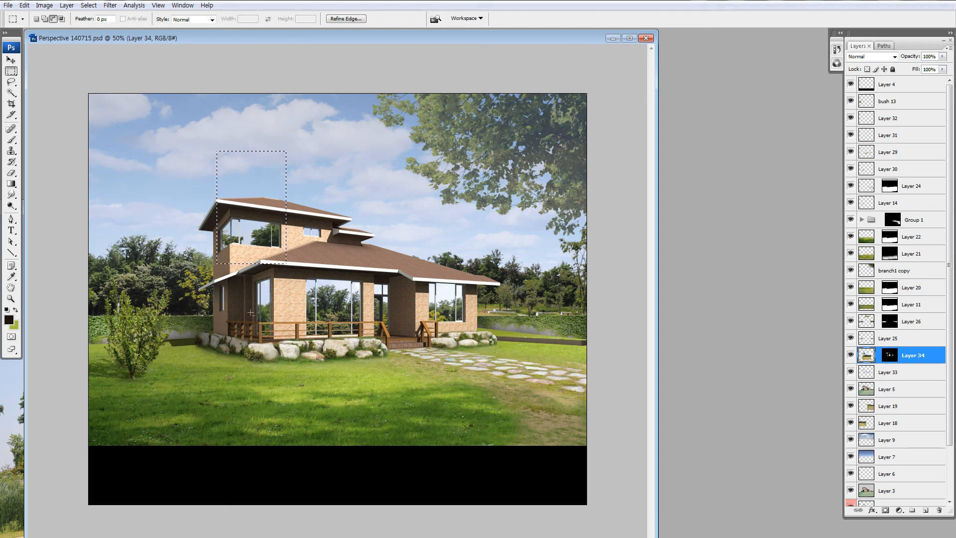
- Copy the tree piece onto the upper-floor side window and skew it vertically about -16.4° to follow the wall's perspective
click(178, 163)
drag(235, 254, 245, 264)
key(ctrl+t)
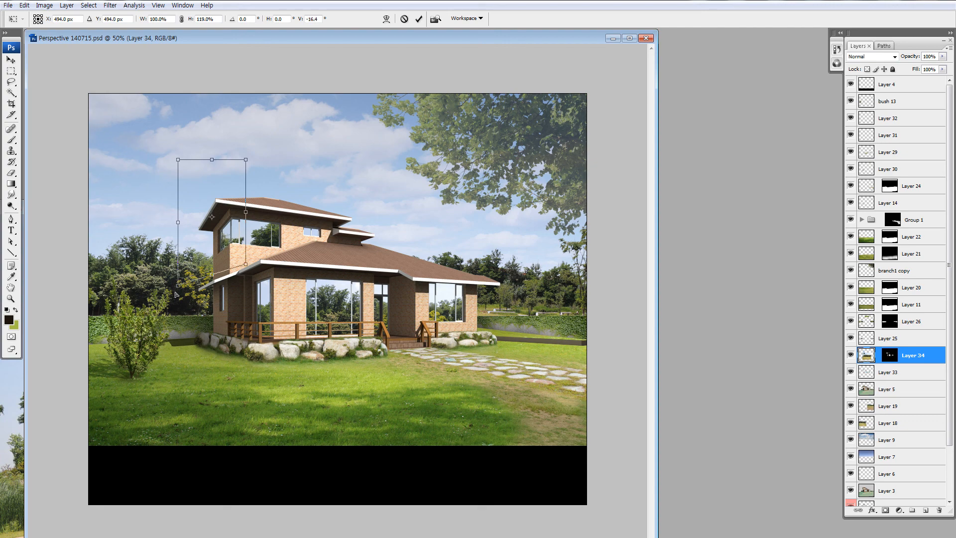
key(Return)
- Copy a tree section of the reflection onto the small upper-floor window and deselect it
key(m)
key(z)
drag(169, 171, 369, 377)
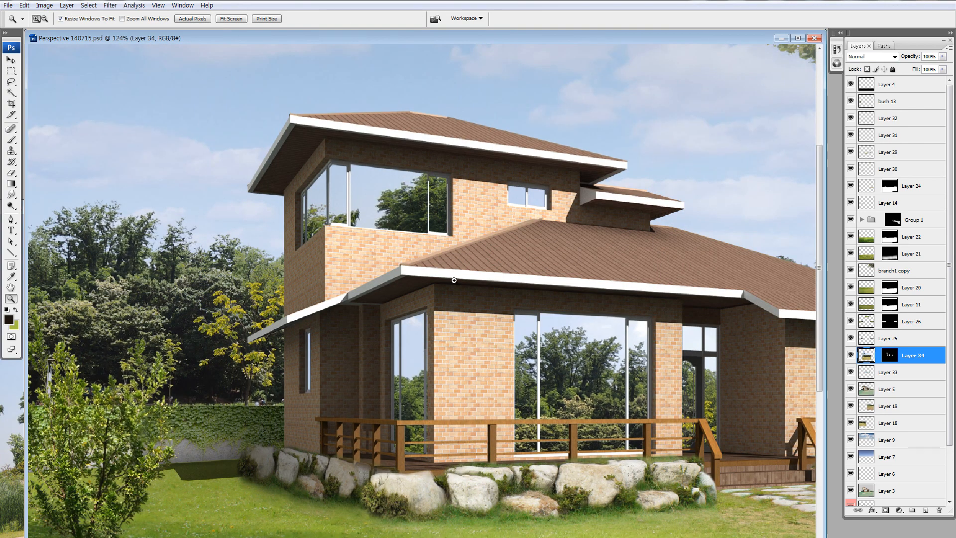
key(m)
drag(346, 220, 537, 200)
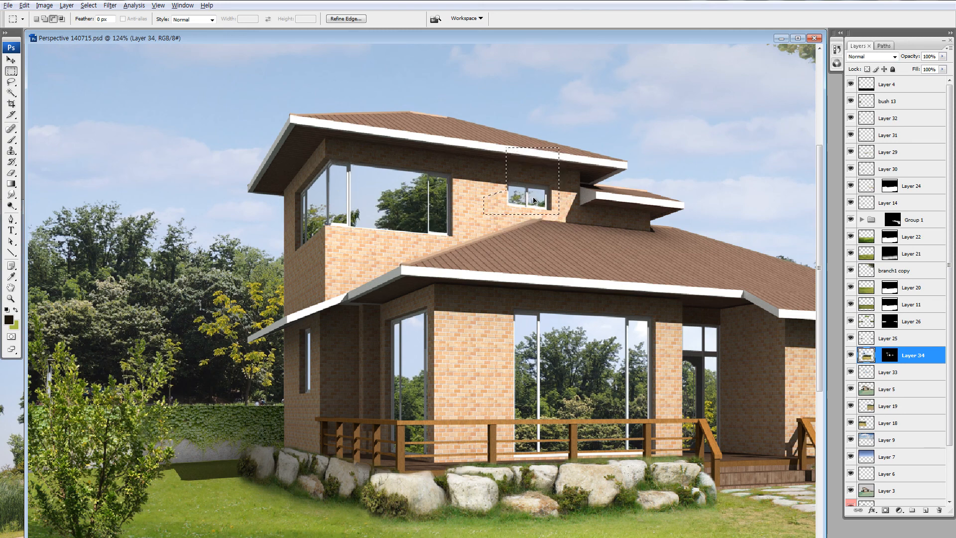
click(591, 210)
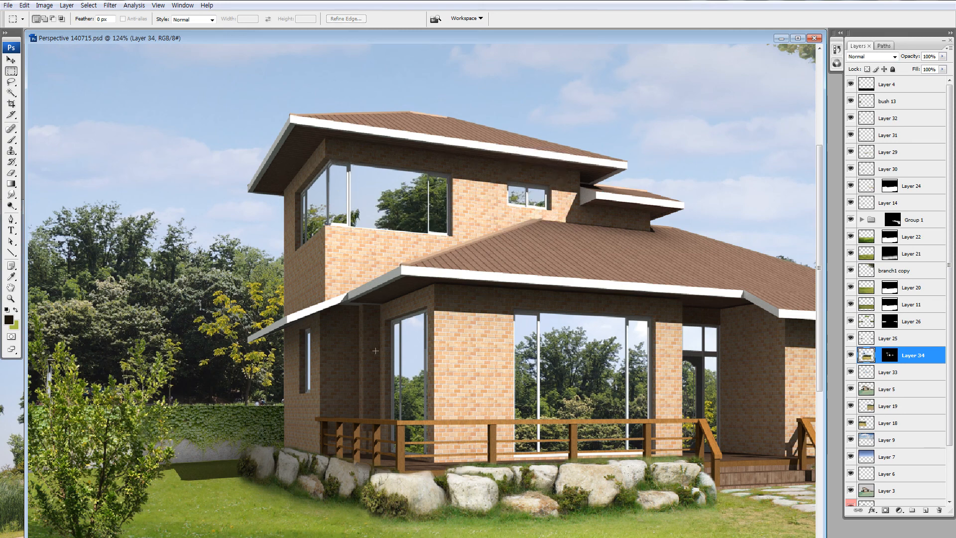
- Copy a tree section of the reflection onto the narrow ground-floor side window and deselect it
drag(367, 348, 478, 436)
drag(449, 407, 306, 383)
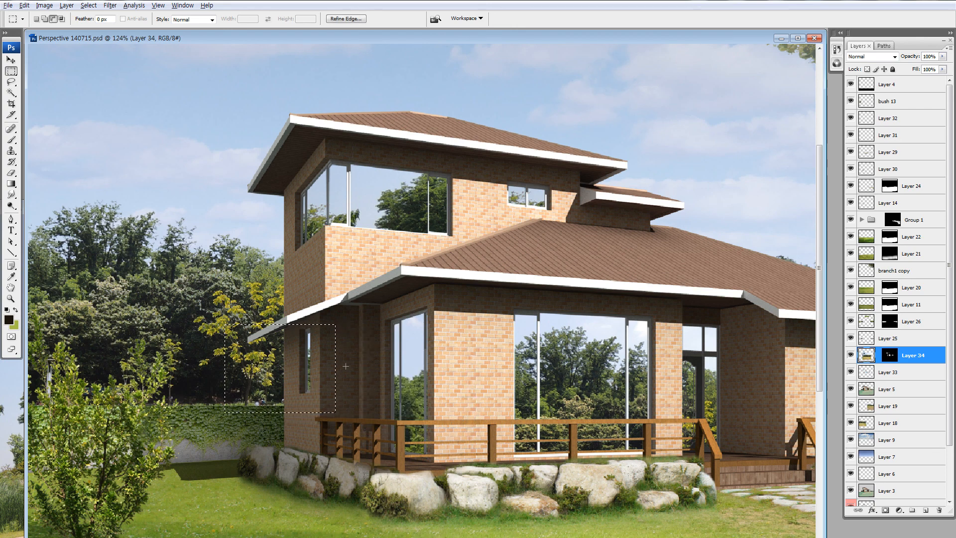
key(ctrl+d)
key(ctrl+minus)
key(ctrl+minus)
key(ctrl+minus)
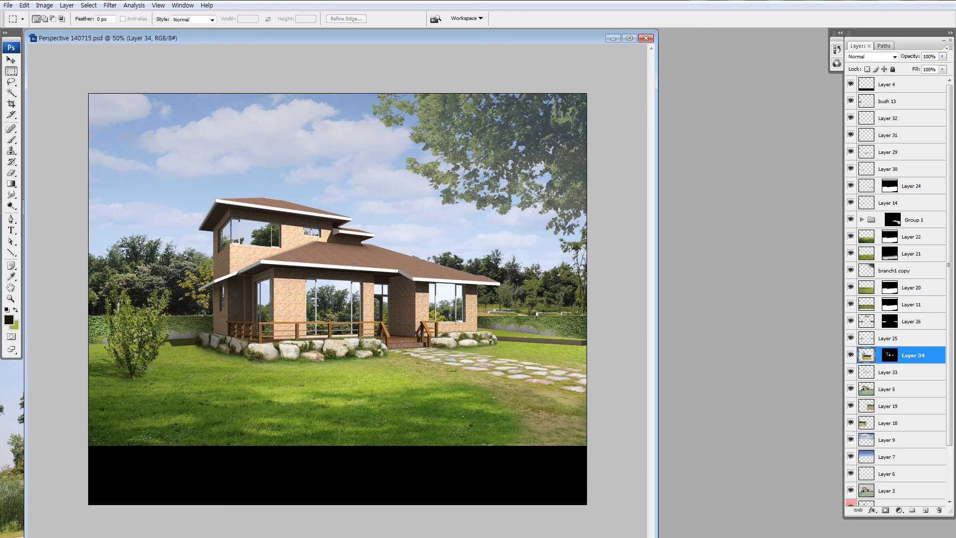
- Set the reflection photo layer's blend mode to Multiply and its fill to 39%
click(851, 355)
click(850, 355)
key(v)
click(871, 57)
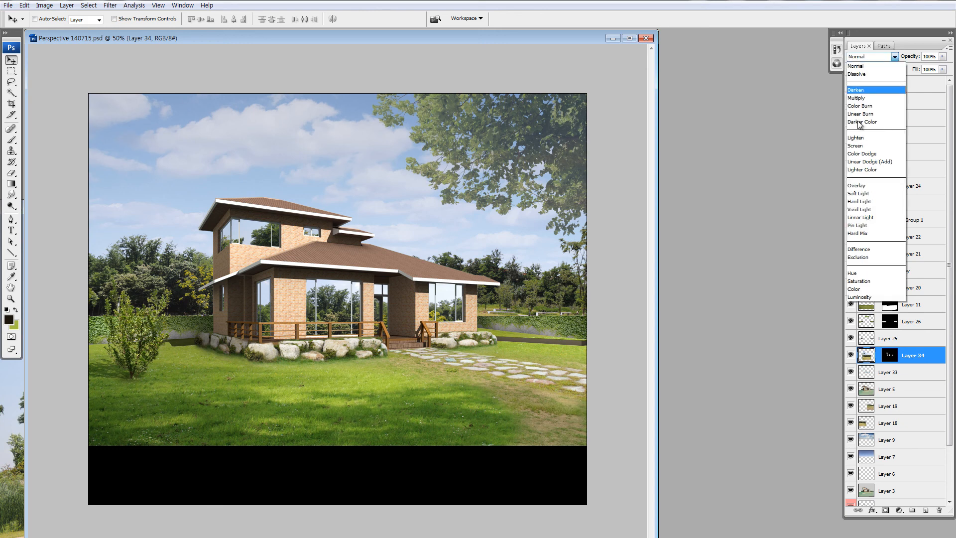
click(857, 97)
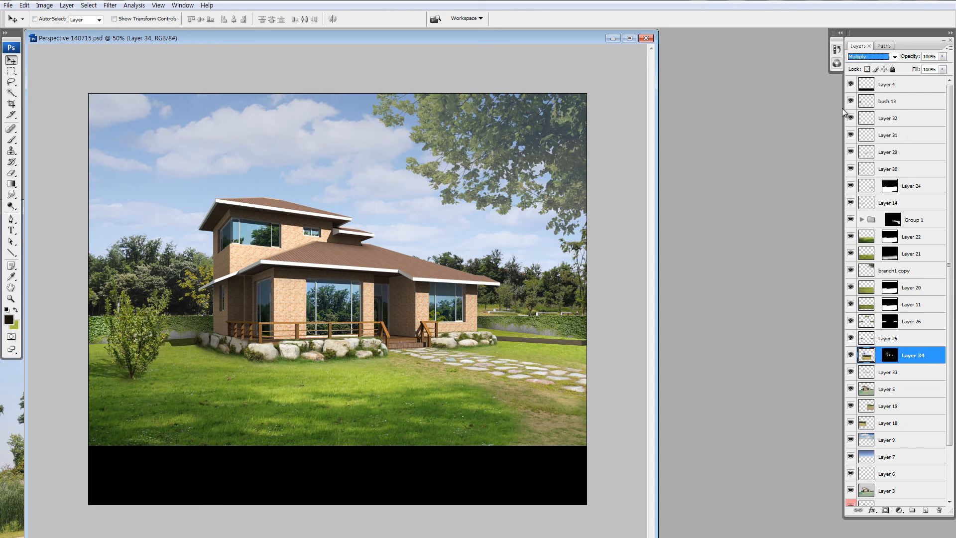
click(942, 69)
drag(931, 80, 924, 80)
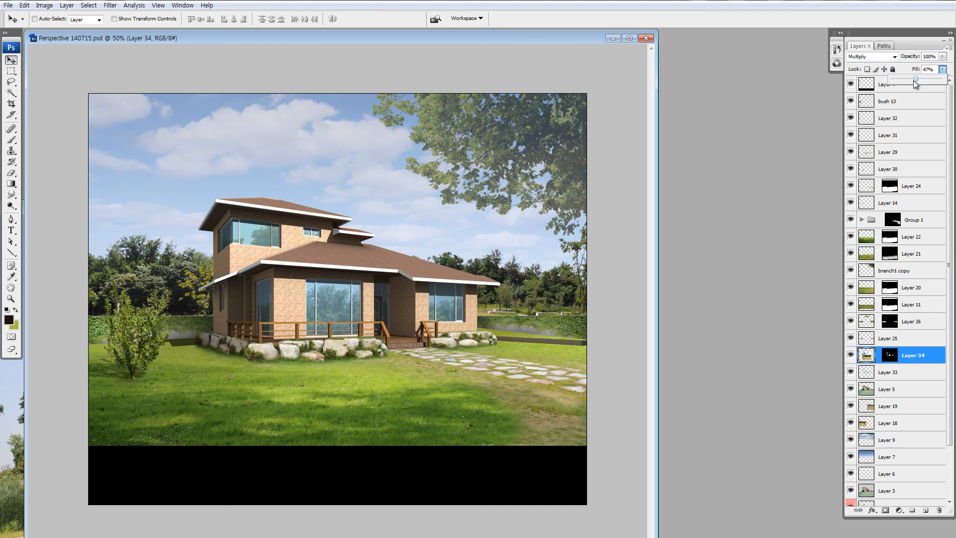
drag(915, 84, 909, 82)
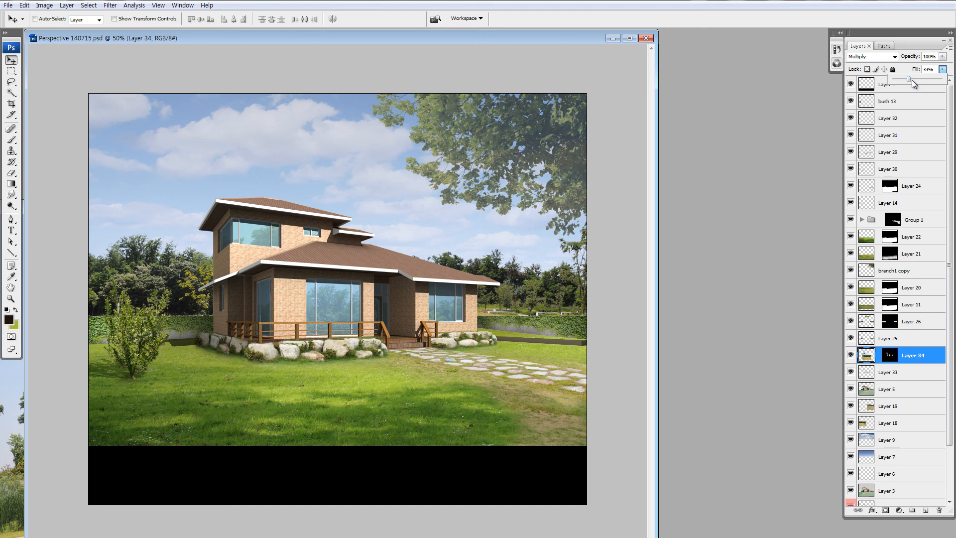
click(912, 80)
click(864, 355)
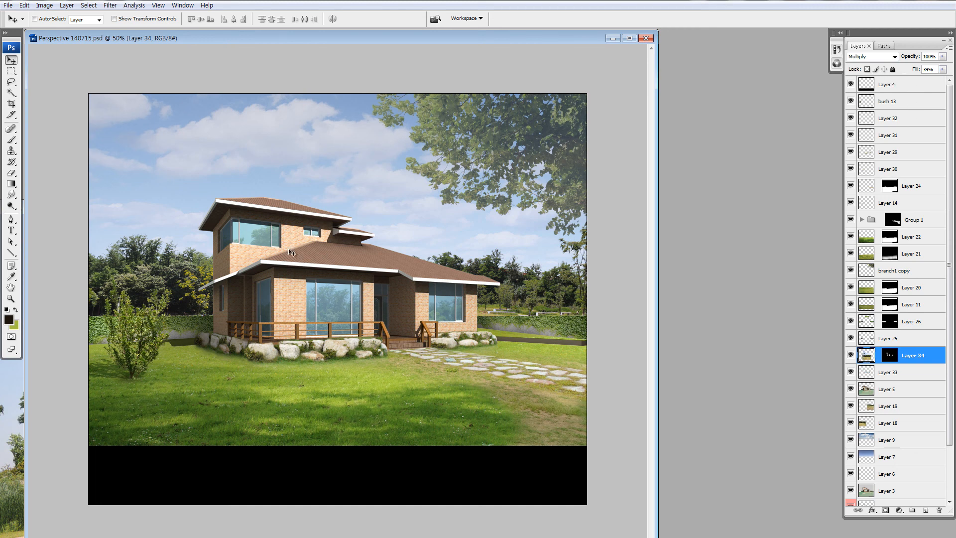
- Shift the reflection in the large ground-floor front window and skew it vertically about -2.3° to match the perspective
key(m)
drag(317, 322, 381, 404)
drag(360, 341, 332, 371)
key(ctrl+d)
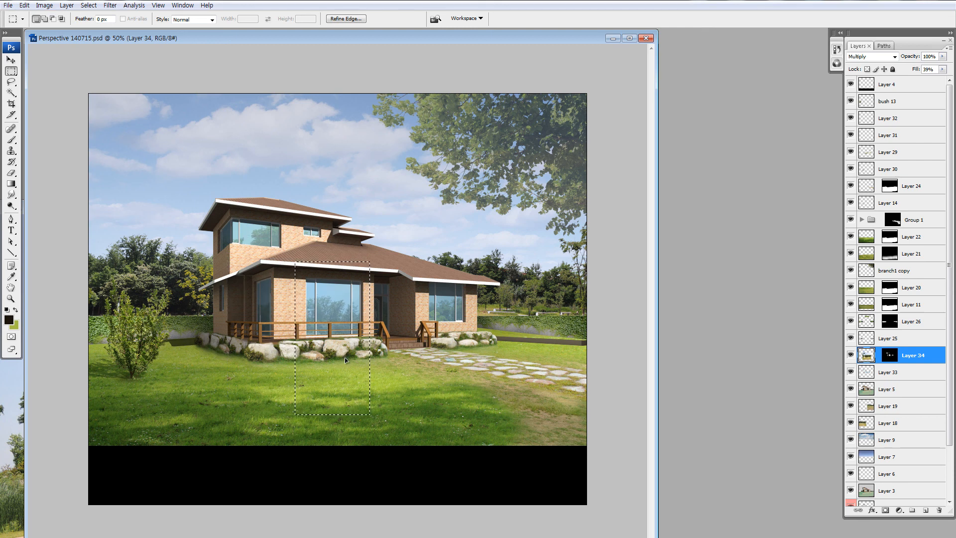
key(ctrl+t)
drag(371, 343, 371, 339)
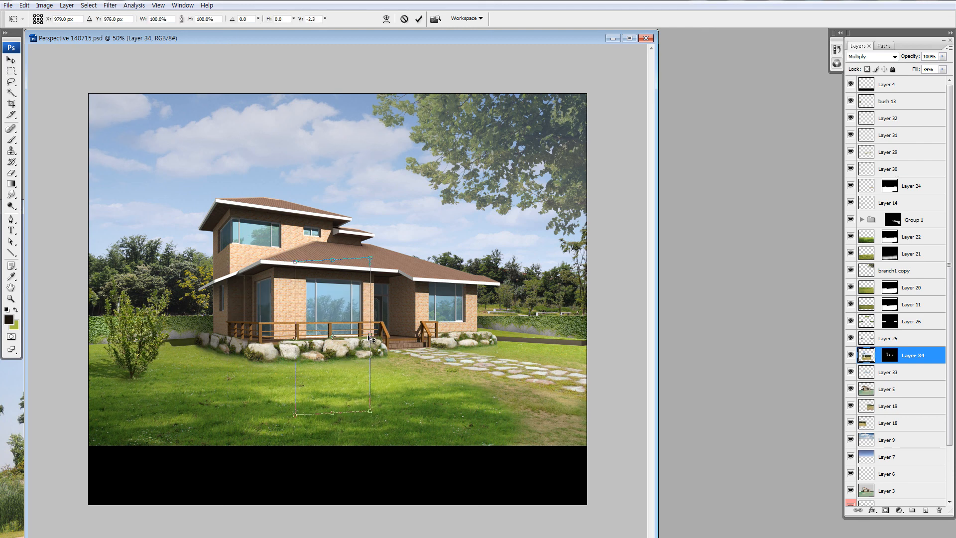
key(Return)
- Select the reflection around the window of the single-storey wing and skew it vertically about 8.8° to match the perspective
key(m)
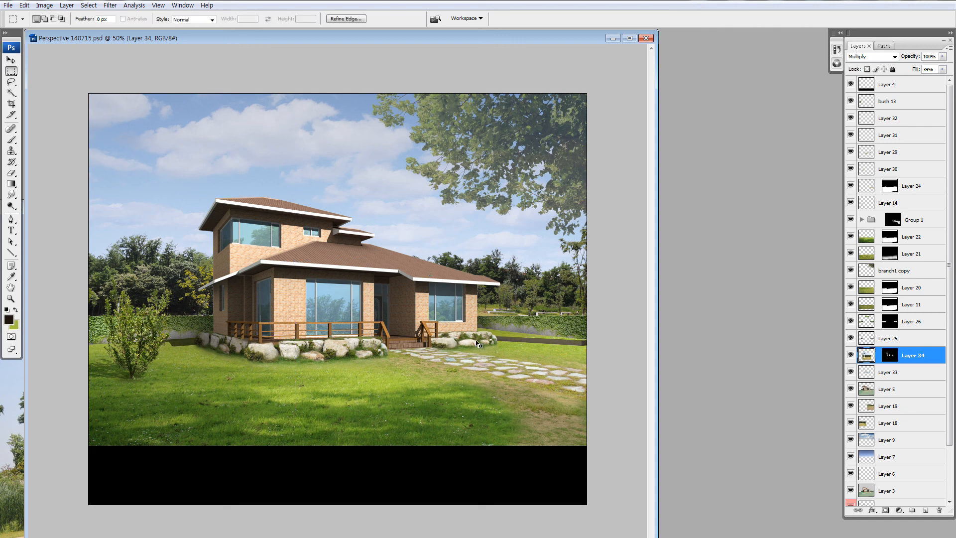
drag(491, 230, 387, 433)
key(ctrl+t)
drag(490, 231, 491, 249)
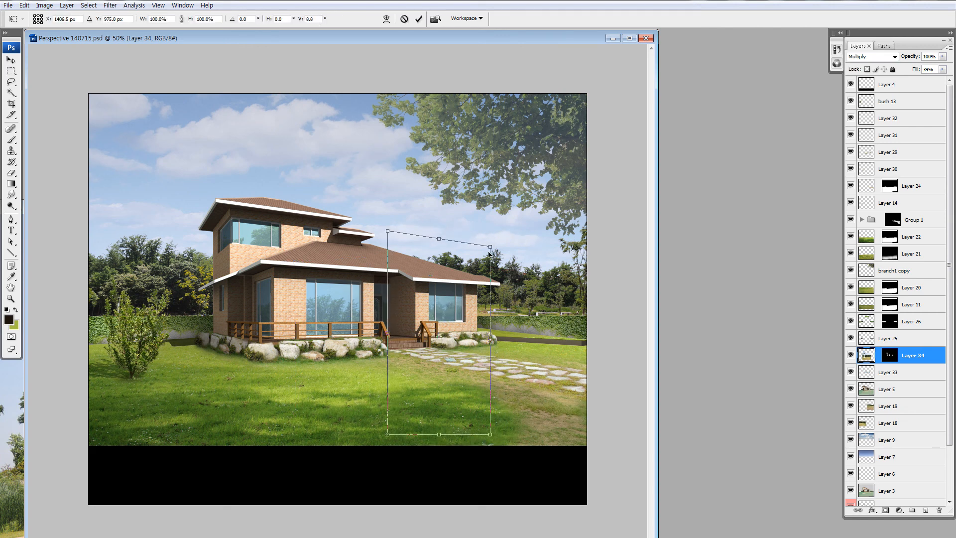
key(Return)
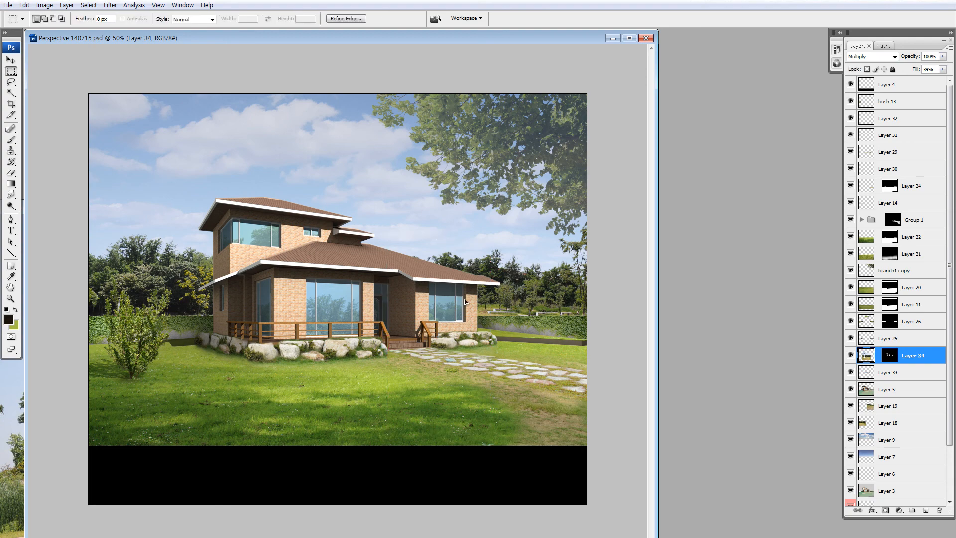
- Add a new layer above the reflection photo layer and fill it entirely with black
key(ctrl+minus)
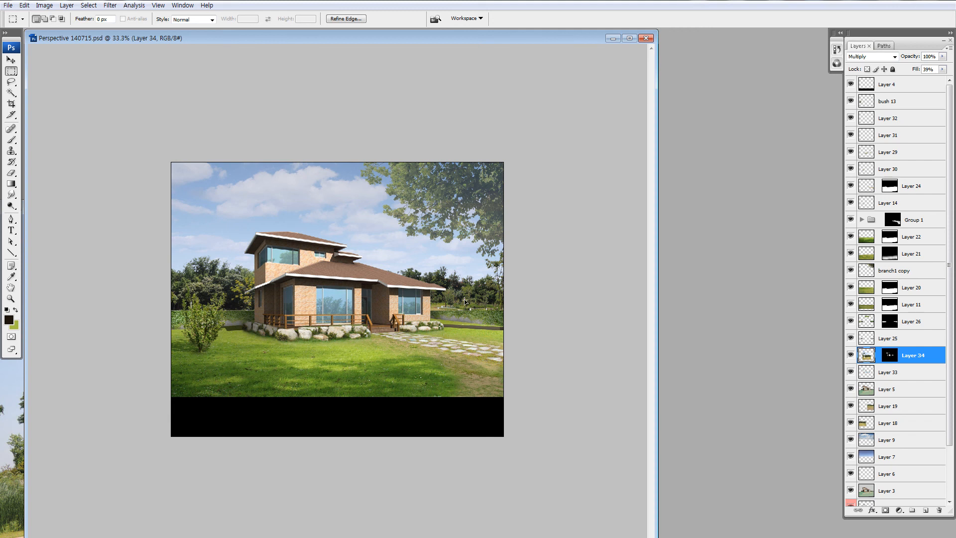
key(v)
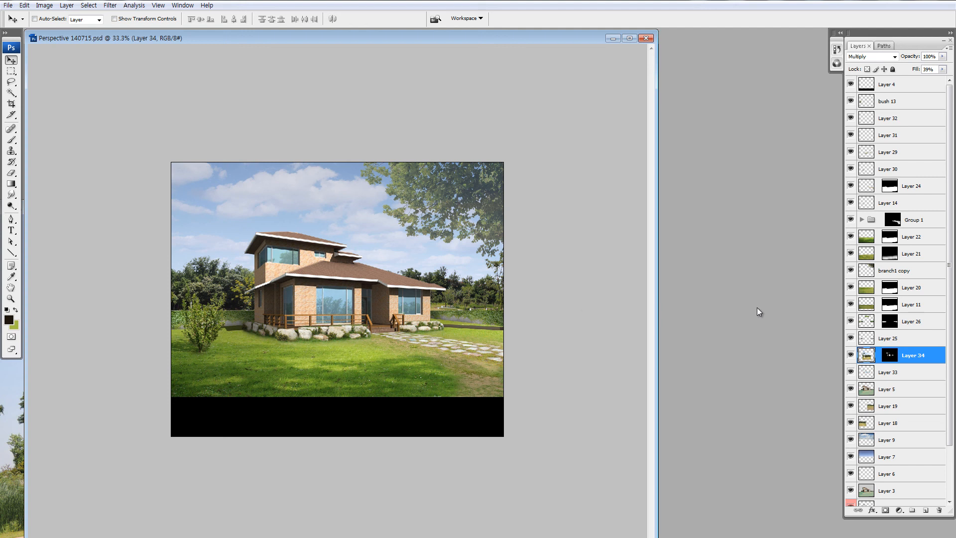
click(926, 511)
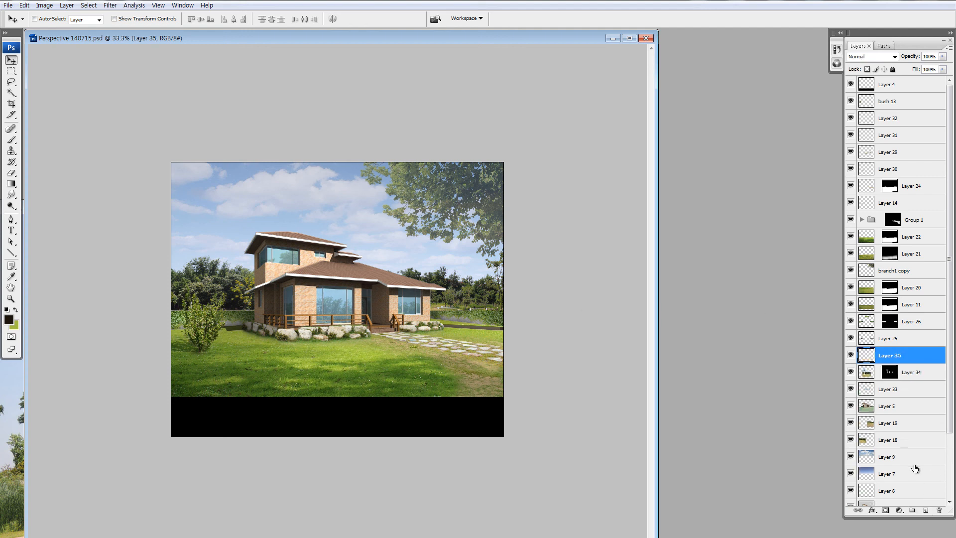
key(m)
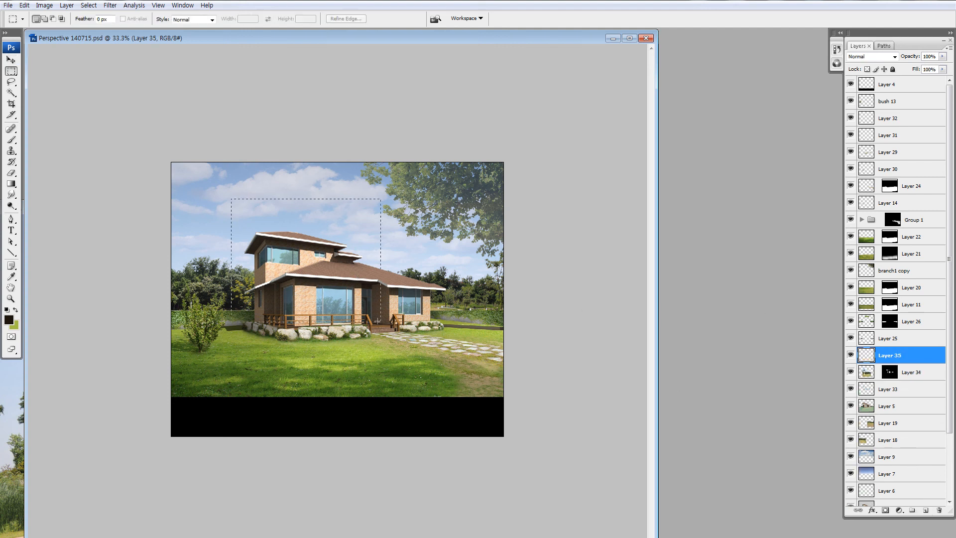
mouse_move(377, 321)
mouse_down()
mouse_move(438, 321)
mouse_move(459, 364)
mouse_move(439, 365)
mouse_up()
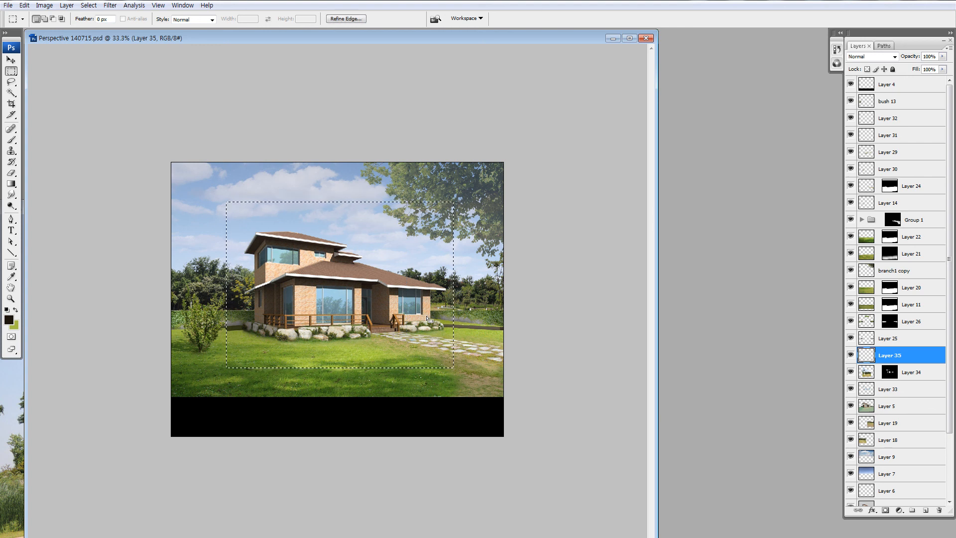
key(d)
key(alt+BackSpace)
key(ctrl+d)
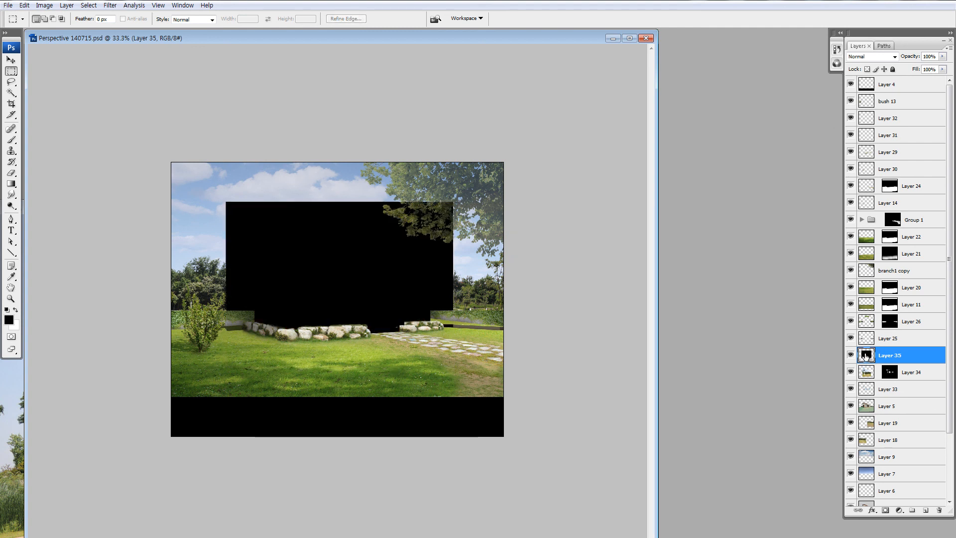
key(alt+BackSpace)
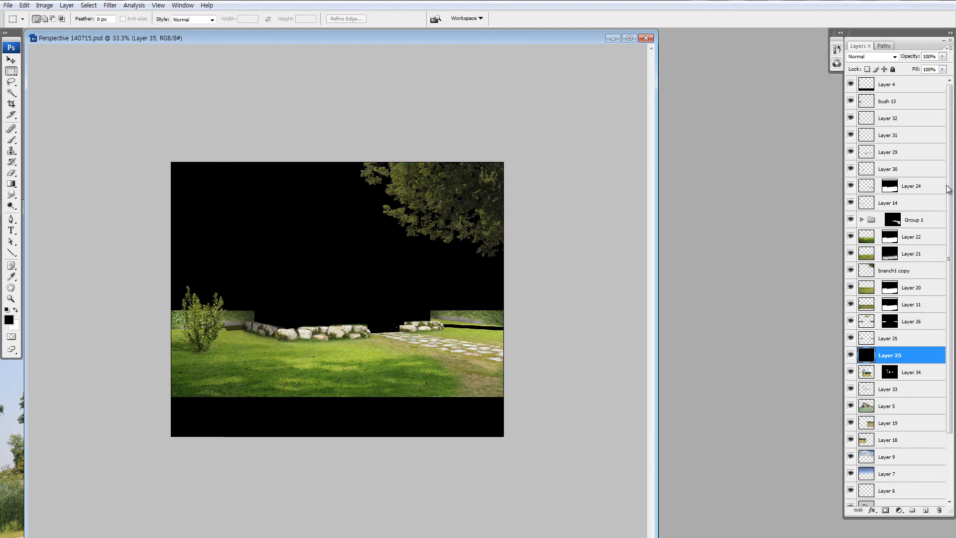
- Set the black layer's blend mode to Color Dodge
click(863, 58)
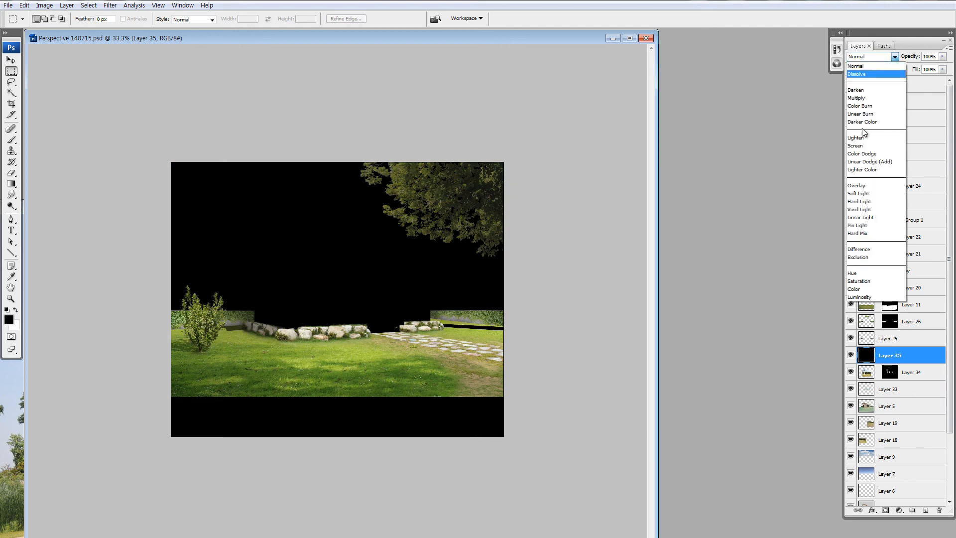
click(864, 154)
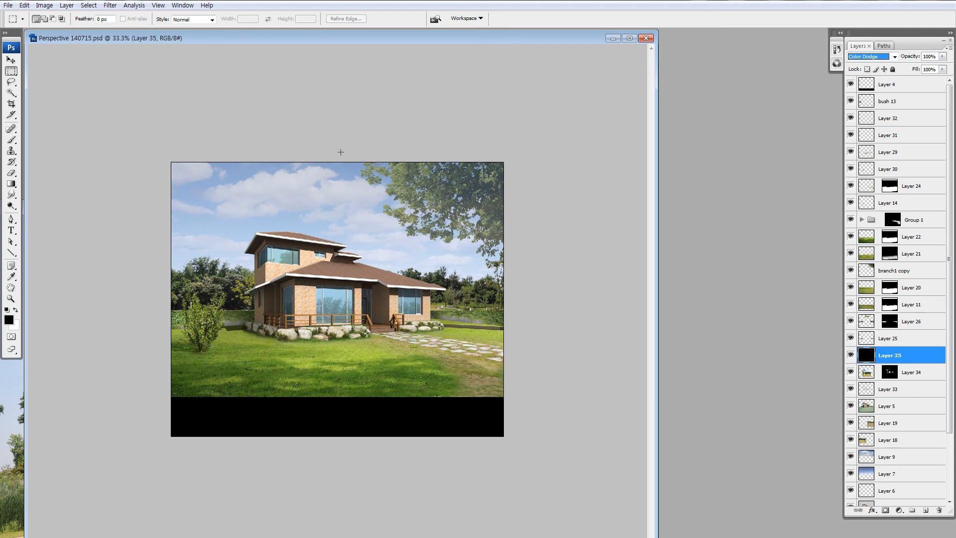
- Cut the right half out of the black layer and set its blend mode to Normal to compare covered and uncovered areas
drag(341, 152, 576, 486)
mouse_move(430, 249)
ctrl+mouse_down()
mouse_move(433, 261)
mouse_move(449, 259)
ctrl+mouse_up()
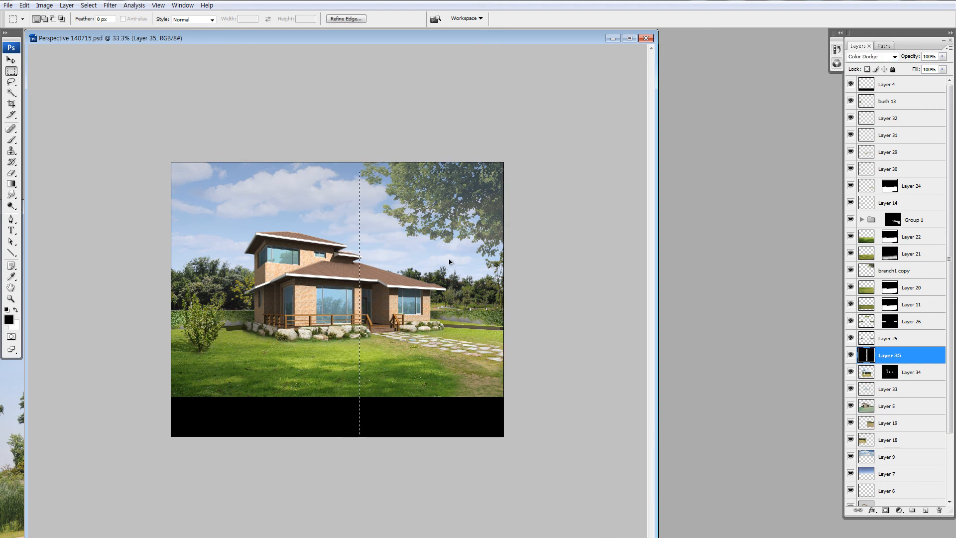
key(ctrl+d)
click(868, 57)
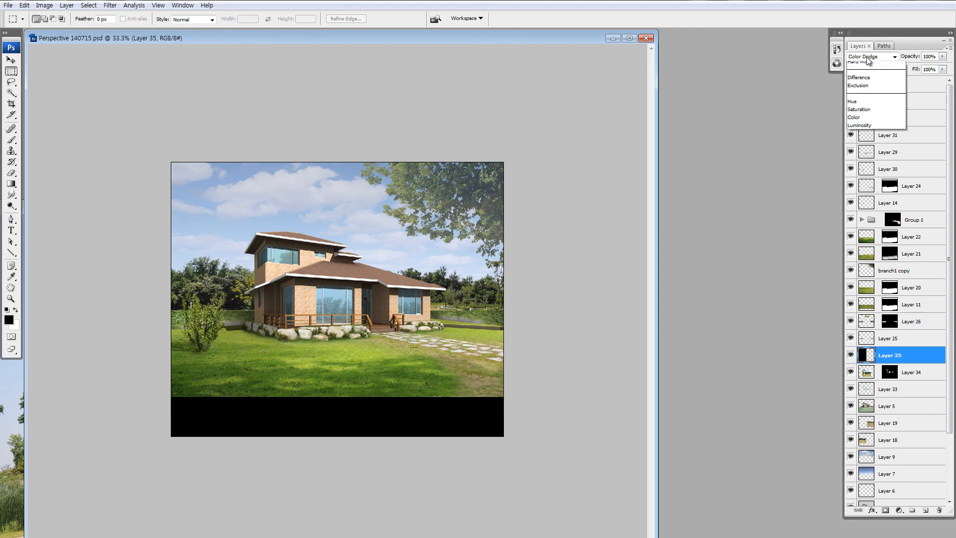
scroll(869, 60, up, 5)
click(857, 61)
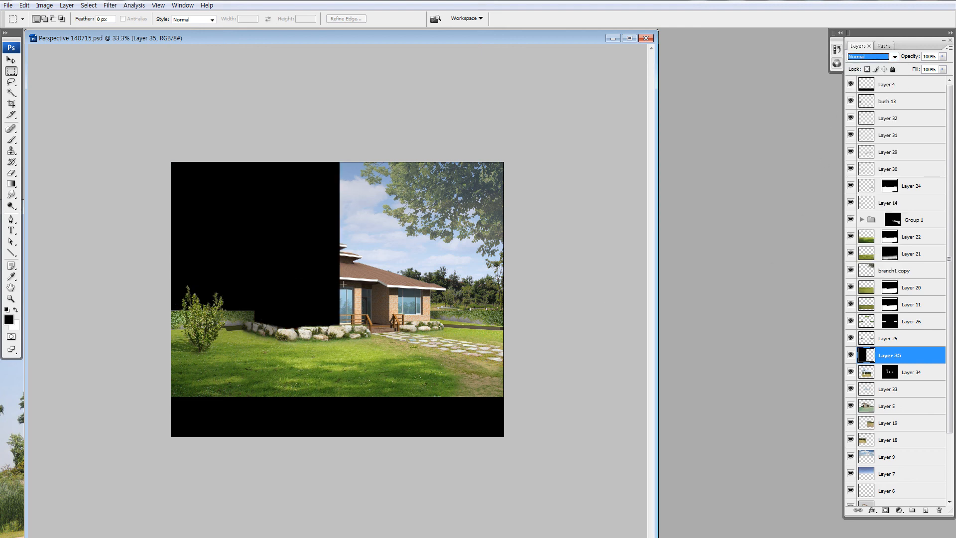
drag(355, 240, 481, 322)
drag(369, 208, 488, 303)
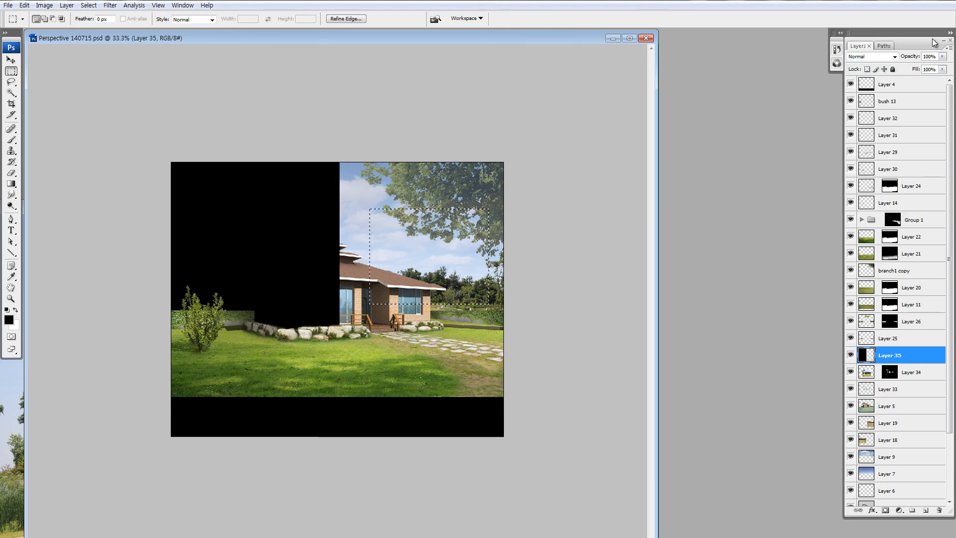
- Return the partly cut black layer to Color Dodge and clear the selection
click(865, 57)
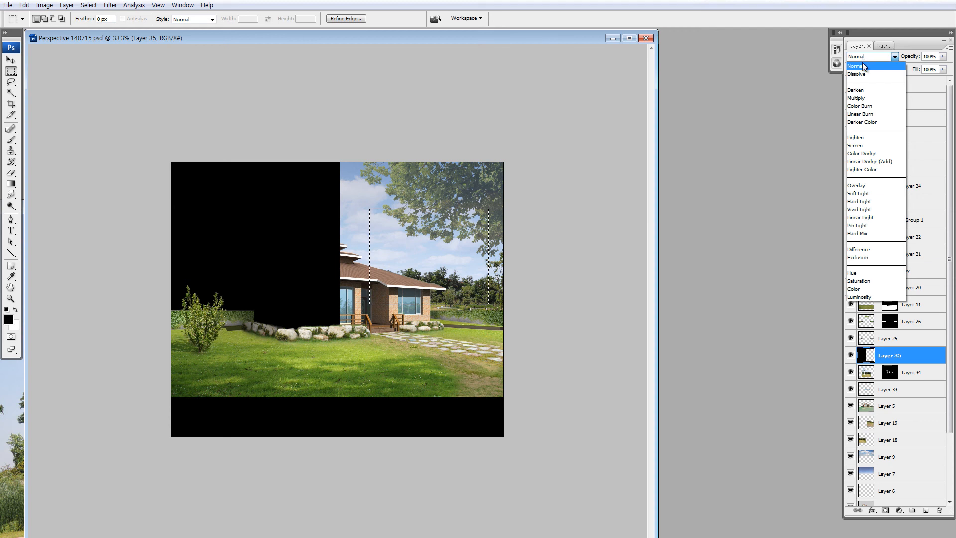
click(866, 154)
click(551, 290)
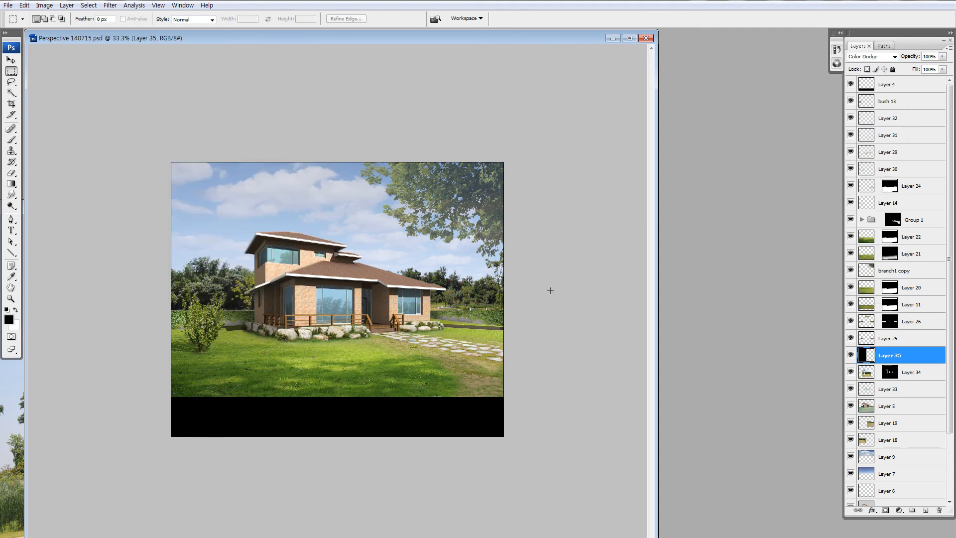
- Try brushing white glow strokes across the sky and house on the Color Dodge layer at 72% opacity
key(b)
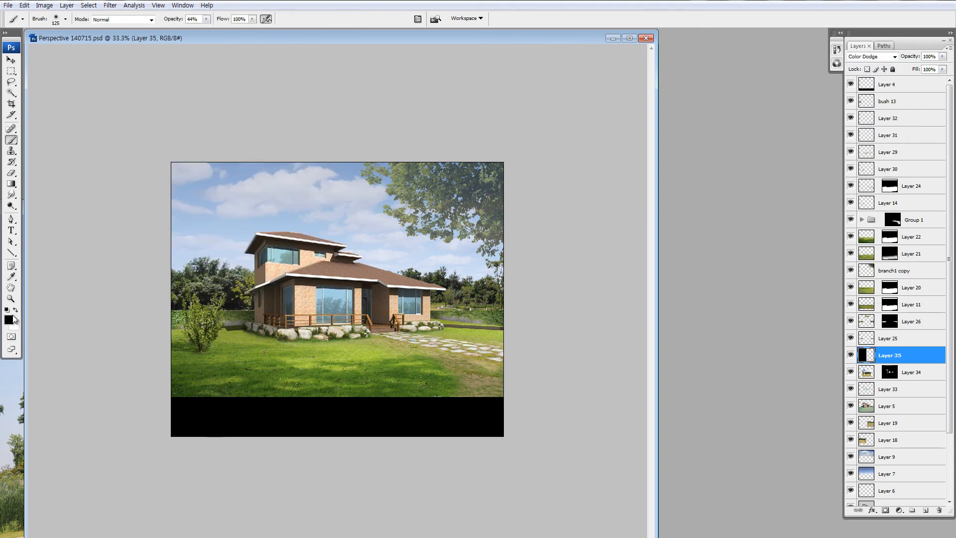
click(15, 310)
drag(172, 18, 185, 20)
mouse_move(406, 229)
mouse_down()
mouse_move(327, 244)
mouse_move(263, 215)
mouse_move(230, 217)
mouse_move(220, 247)
mouse_move(270, 282)
mouse_move(419, 263)
mouse_move(377, 203)
mouse_move(261, 206)
mouse_move(229, 309)
mouse_move(361, 316)
mouse_up()
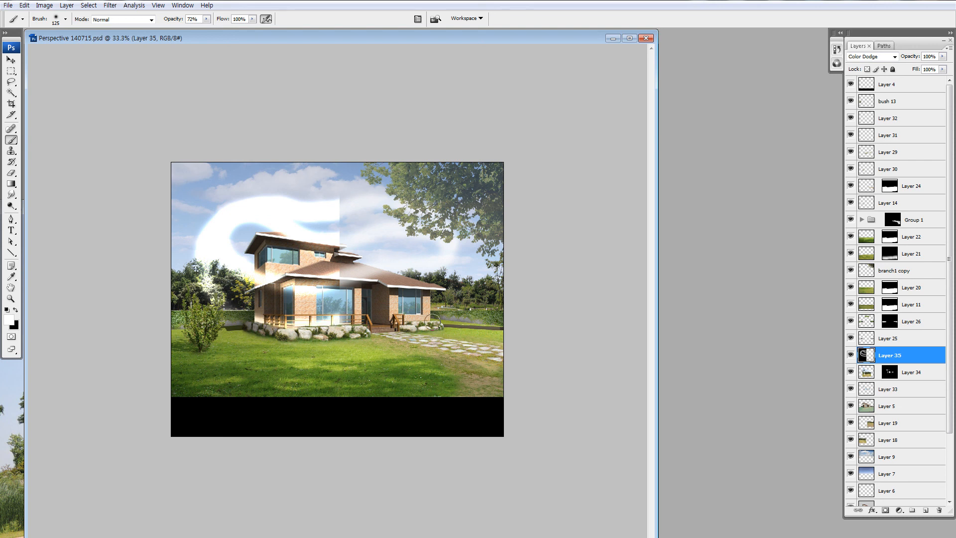
- Undo the white test strokes and the cut so the Color Dodge layer is fully black again
key(ctrl+alt+z)
key(ctrl+alt+z)
key(ctrl+alt+z)
key(ctrl+alt+z)
mouse_move(334, 245)
mouse_down()
mouse_move(336, 270)
mouse_move(277, 270)
mouse_move(341, 220)
mouse_move(378, 326)
mouse_move(443, 271)
mouse_move(381, 265)
mouse_move(414, 286)
mouse_move(389, 280)
mouse_up()
key(ctrl+z)
- Enlarge the brush to 175 and copy the reflection photo layer's window mask onto the black Color Dodge layer
key(z)
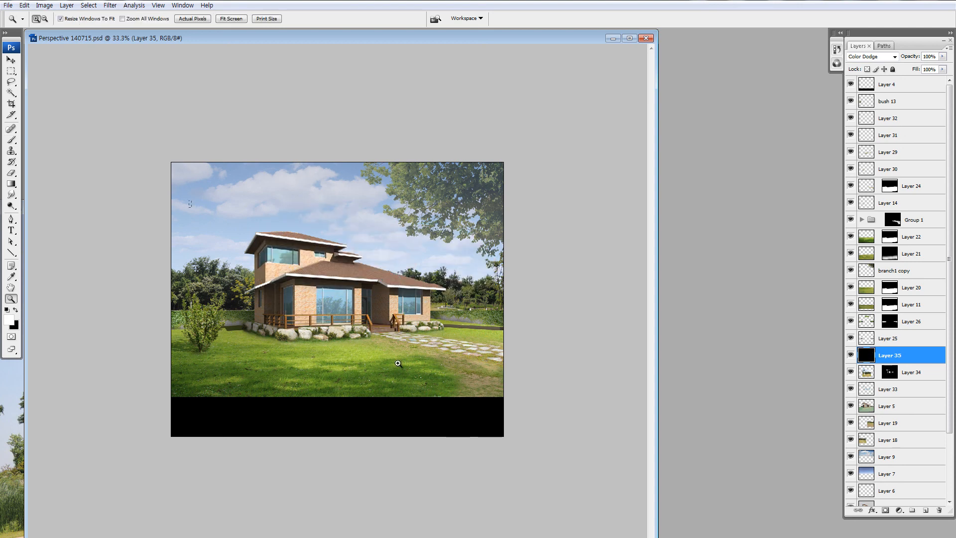
drag(189, 200, 465, 396)
key(b)
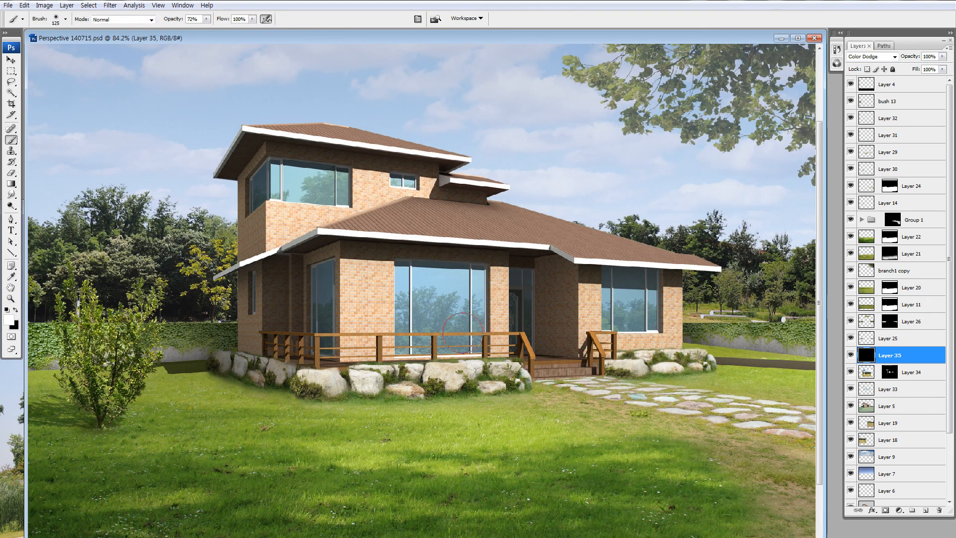
key(bracketright)
key(bracketright)
alt+click(882, 371)
alt+click(888, 374)
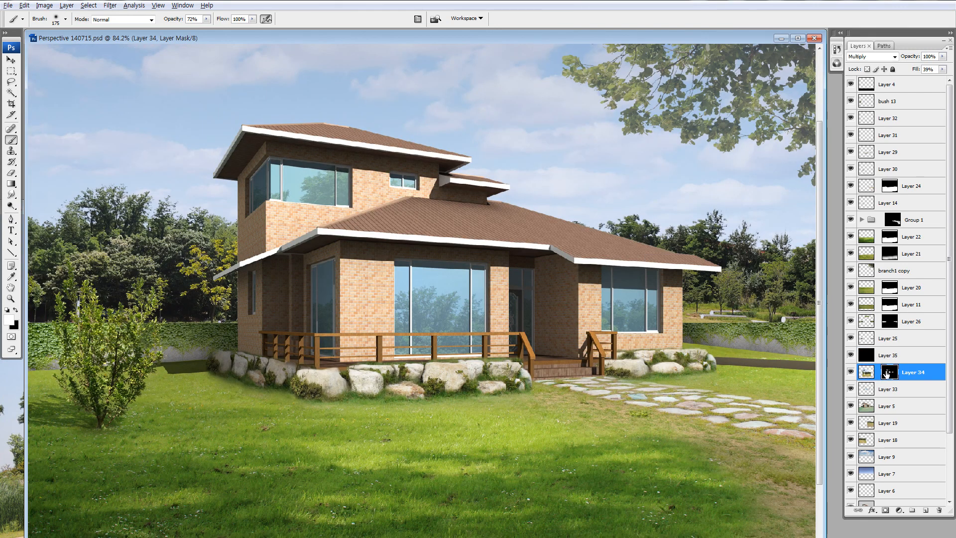
drag(888, 373, 889, 355)
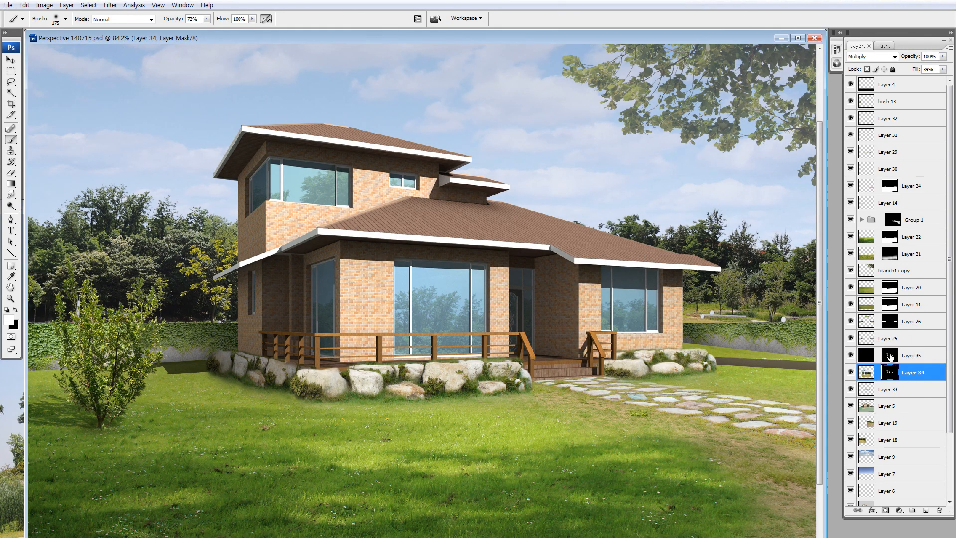
click(890, 355)
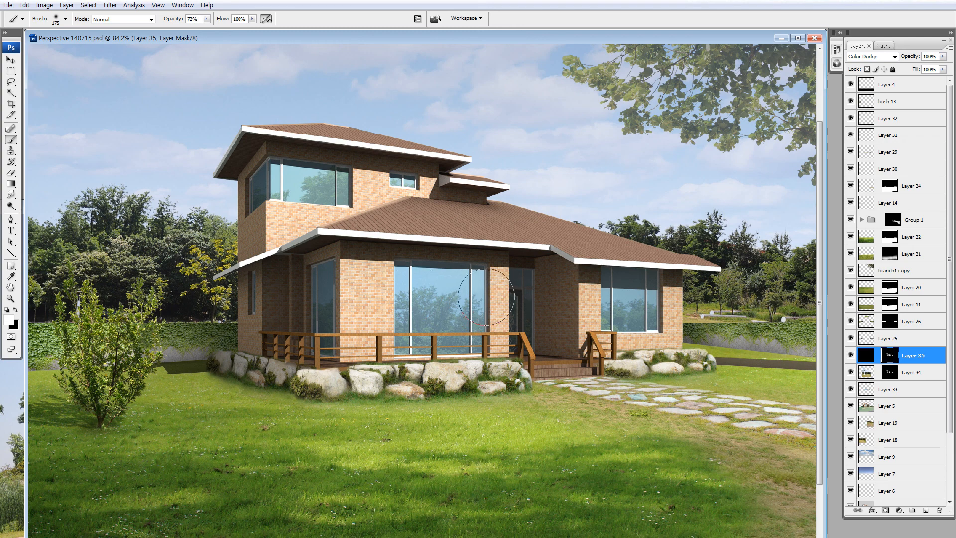
- Try painting the windows white on the masked Color Dodge layer at 72% brush opacity
click(862, 357)
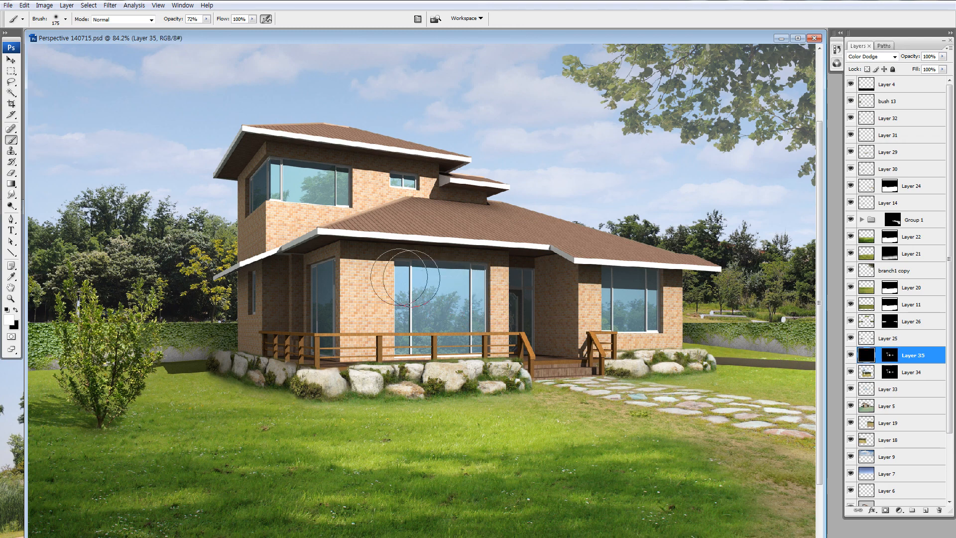
mouse_move(398, 289)
mouse_down()
mouse_move(553, 302)
mouse_move(419, 290)
mouse_move(647, 298)
mouse_up()
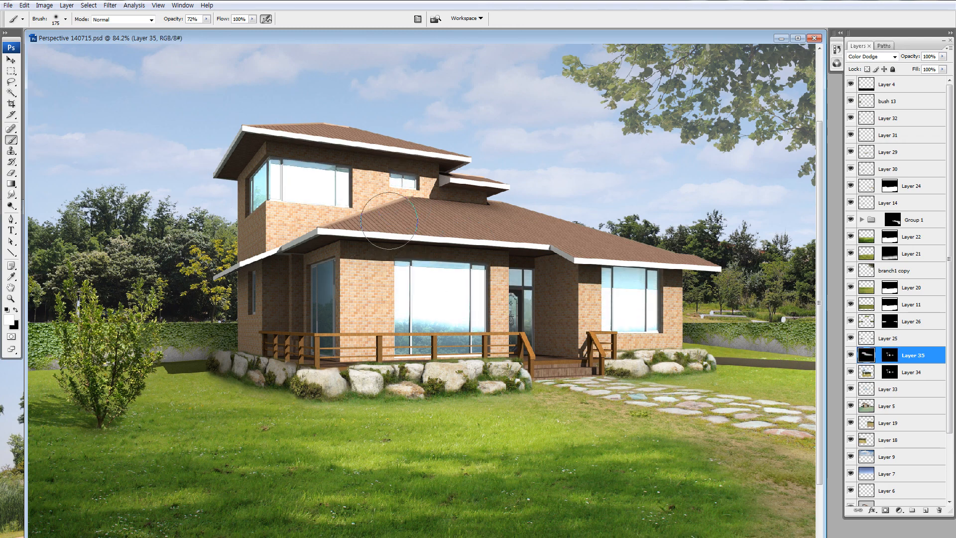
key(ctrl+z)
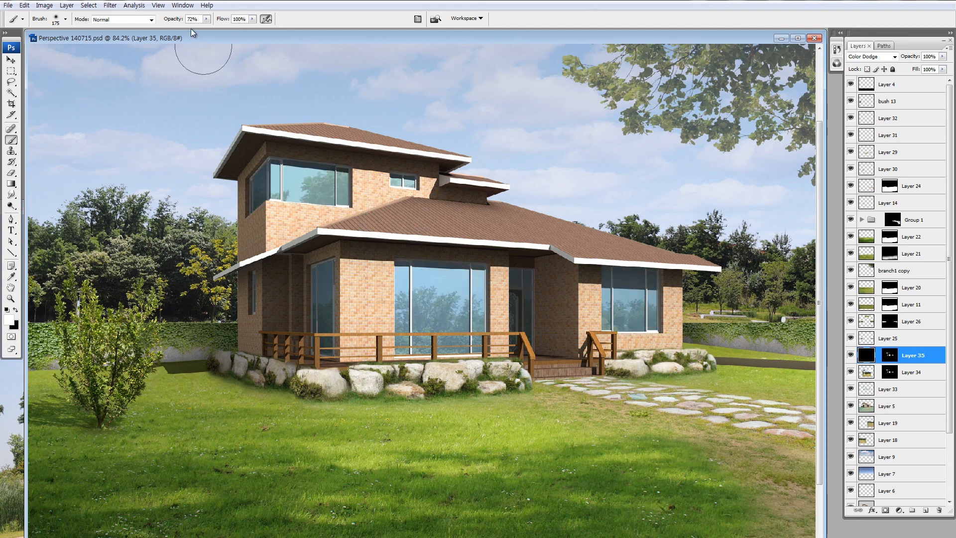
- Try painting the ground-floor windows white at 3% brush opacity
drag(173, 20, 141, 27)
drag(413, 275, 669, 294)
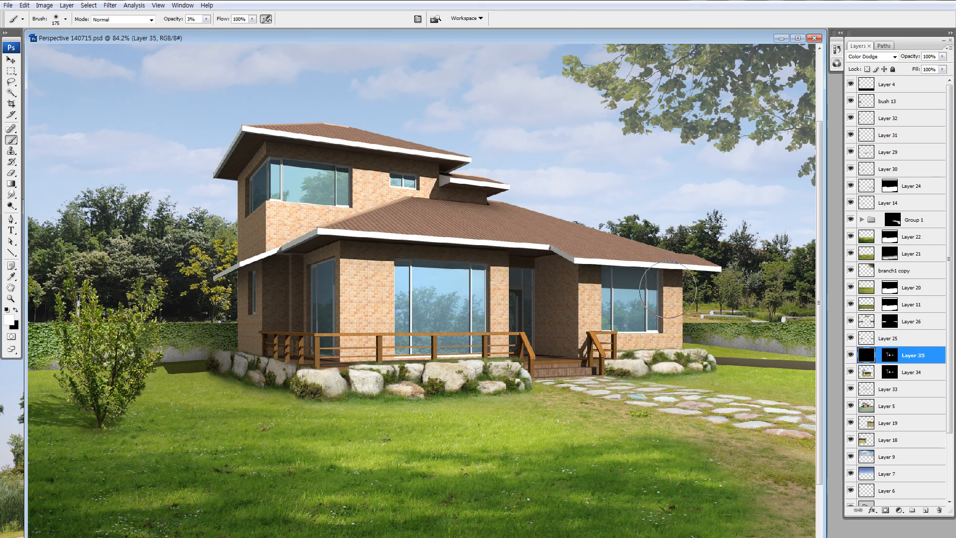
key(ctrl+z)
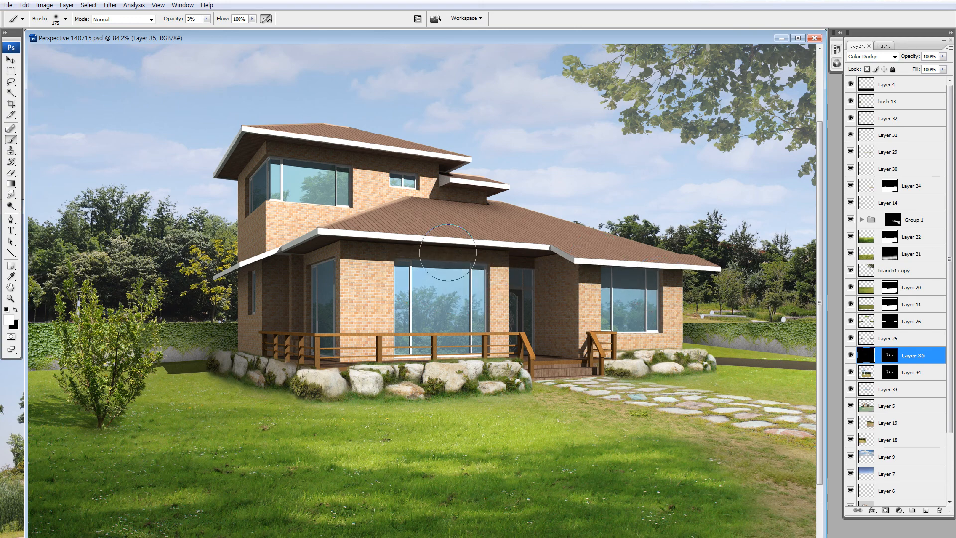
- Set the foreground colour to the dark grey-teal #374040
click(10, 321)
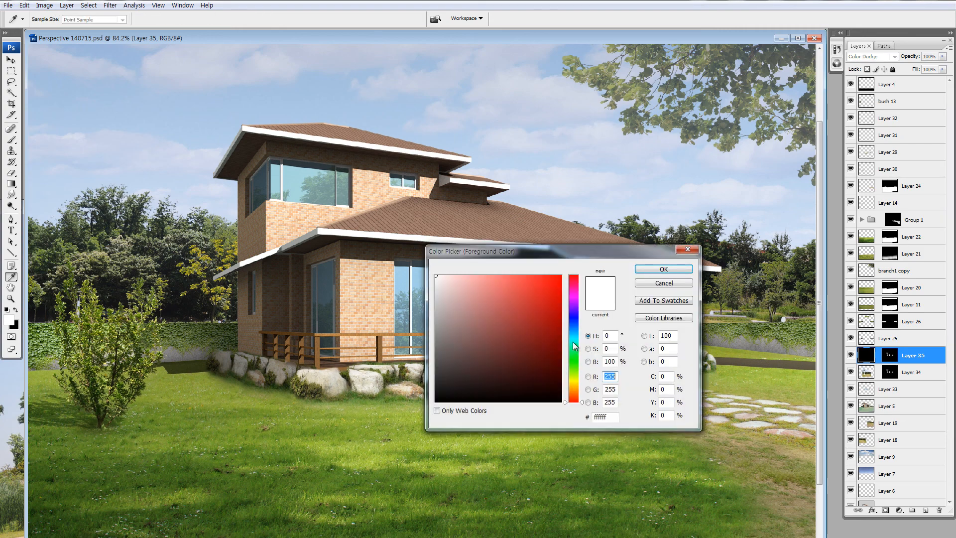
click(574, 338)
click(451, 280)
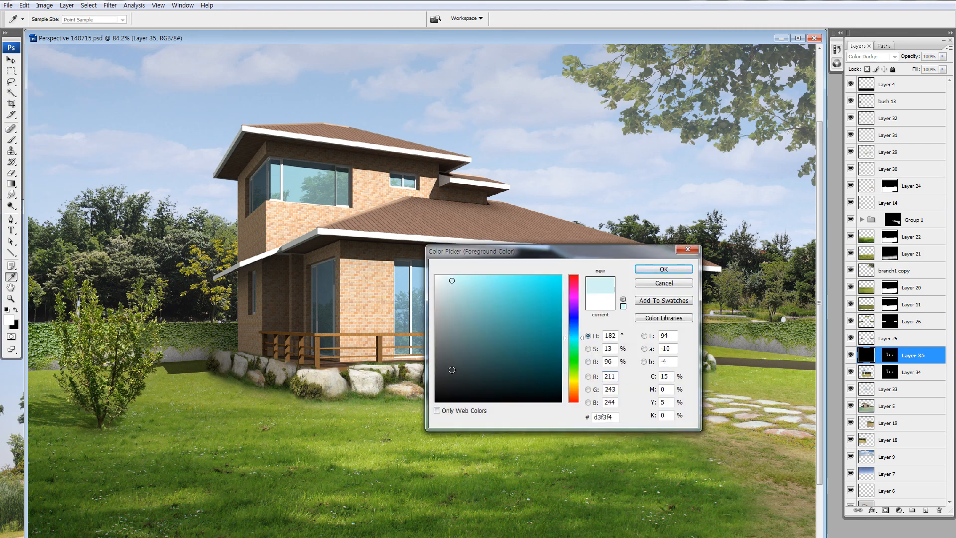
click(451, 370)
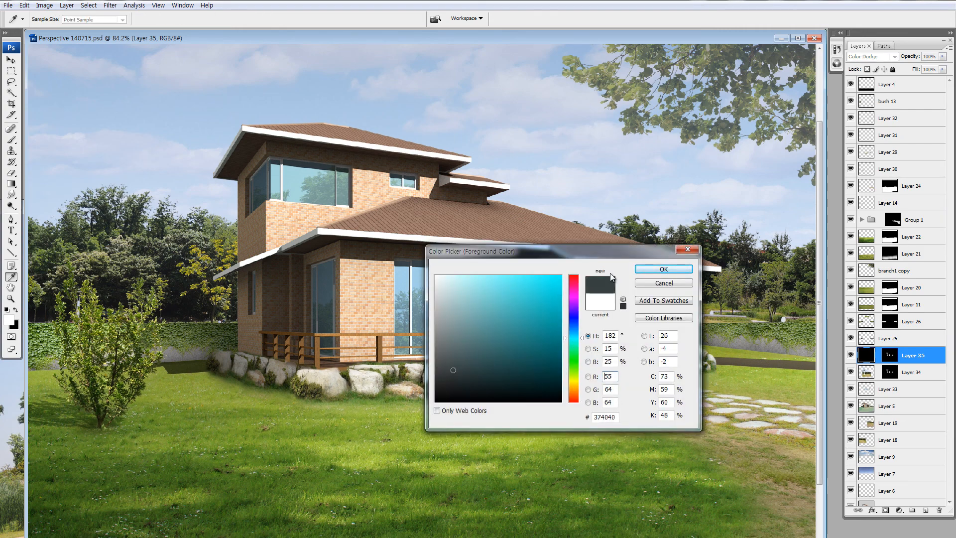
click(644, 270)
- Try brushing the dark grey-teal over the ground-floor windows at 33% opacity
drag(243, 23, 210, 26)
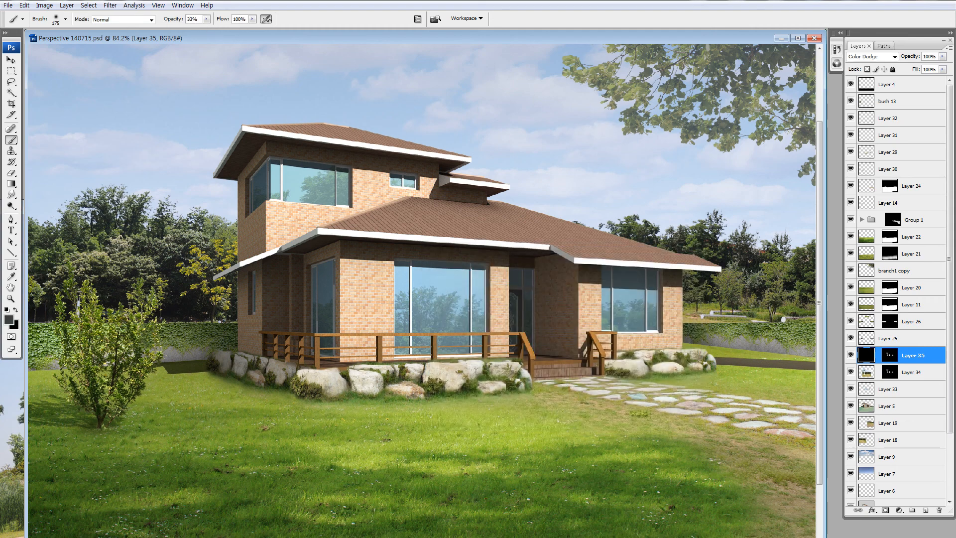
mouse_move(429, 282)
mouse_down()
mouse_move(647, 284)
mouse_move(587, 282)
mouse_up()
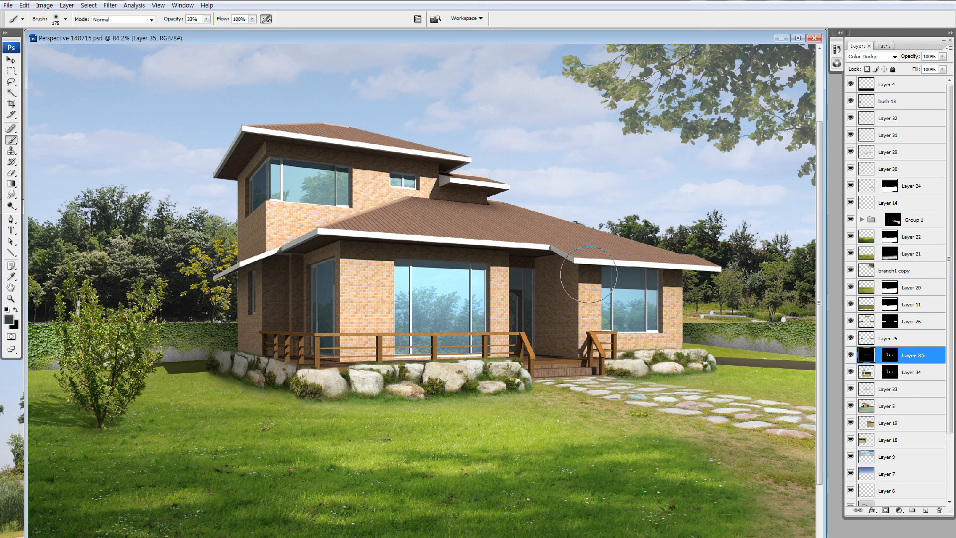
key(ctrl+alt+z)
key(ctrl+alt+z)
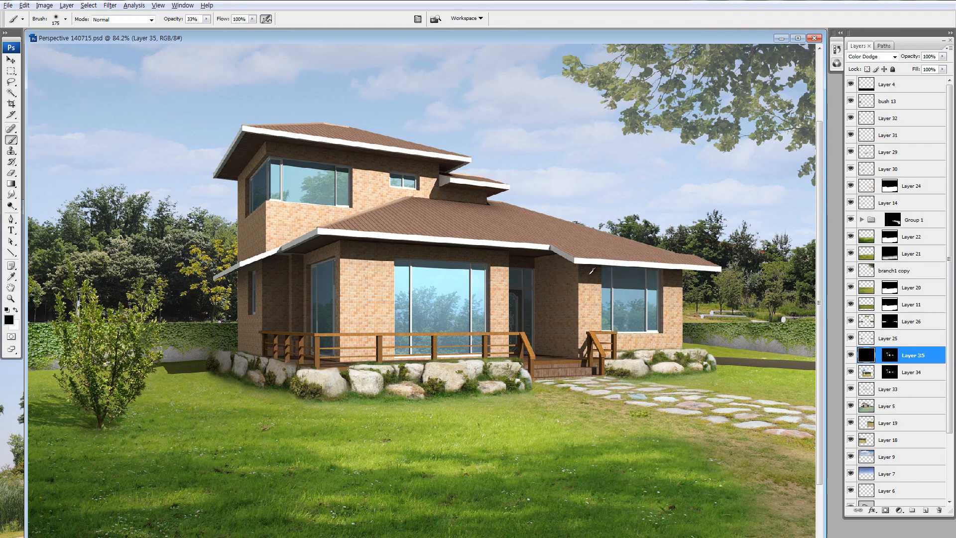
- Brush white highlights at 9% opacity over the large front, wing and upper-floor windows on the Color Dodge layer
key(x)
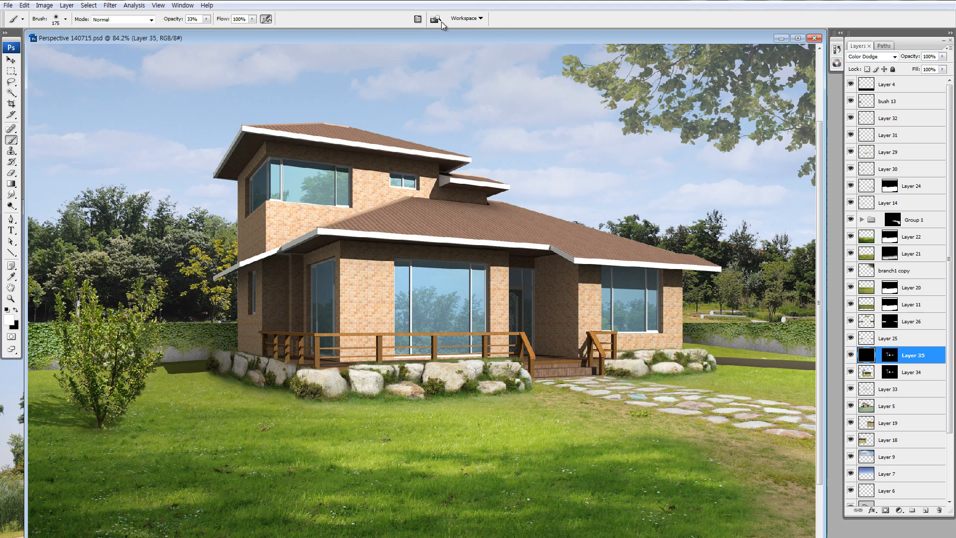
drag(173, 22, 151, 24)
drag(424, 288, 479, 279)
key(ctrl+z)
drag(385, 275, 497, 281)
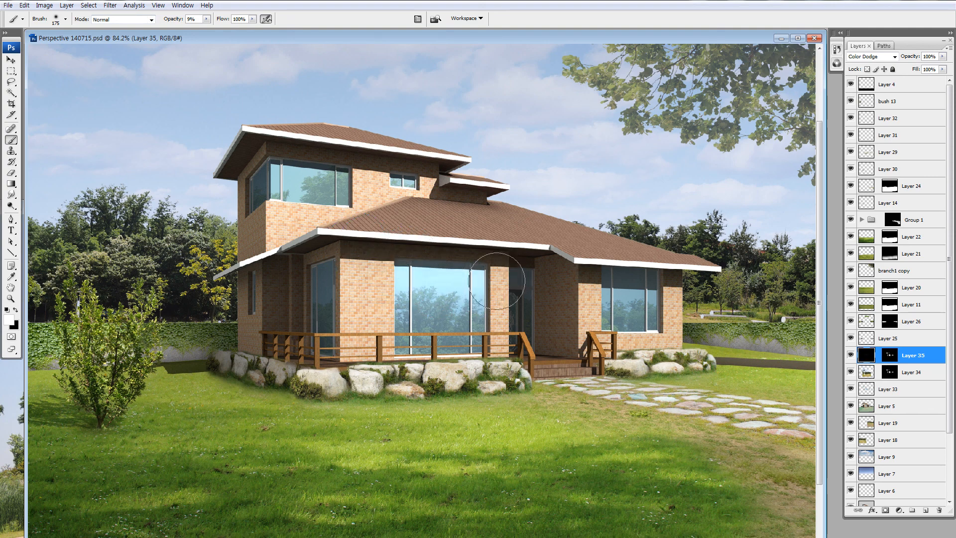
drag(590, 288, 671, 294)
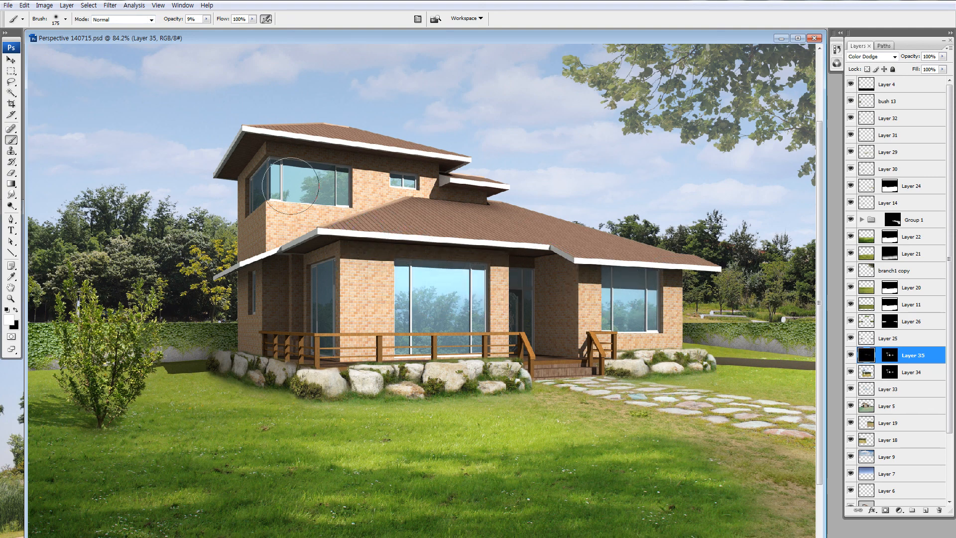
mouse_move(291, 186)
mouse_down()
mouse_move(344, 184)
mouse_move(289, 181)
mouse_up()
drag(422, 291, 472, 291)
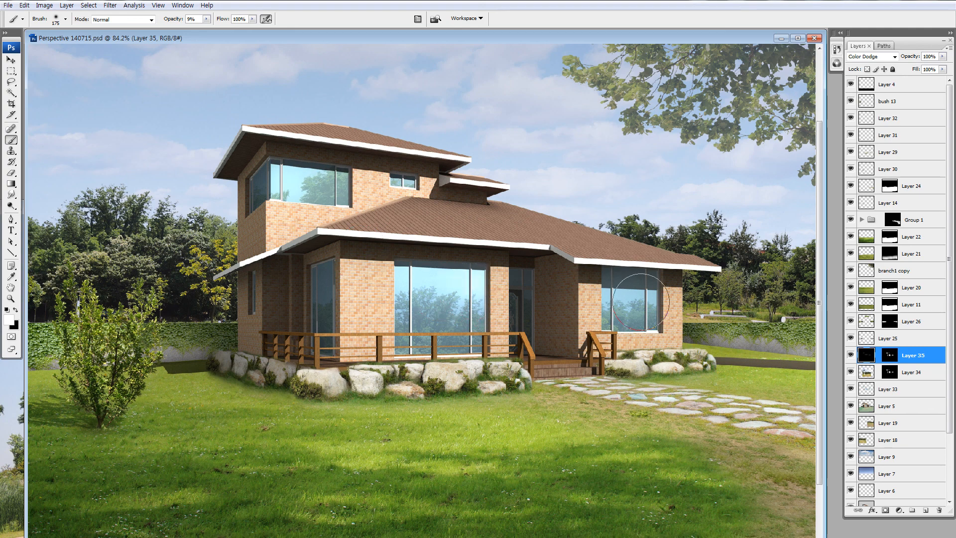
- Compare the whole rendering with the window highlight and reflection layers hidden and shown
key(ctrl+minus)
key(ctrl+minus)
key(ctrl+minus)
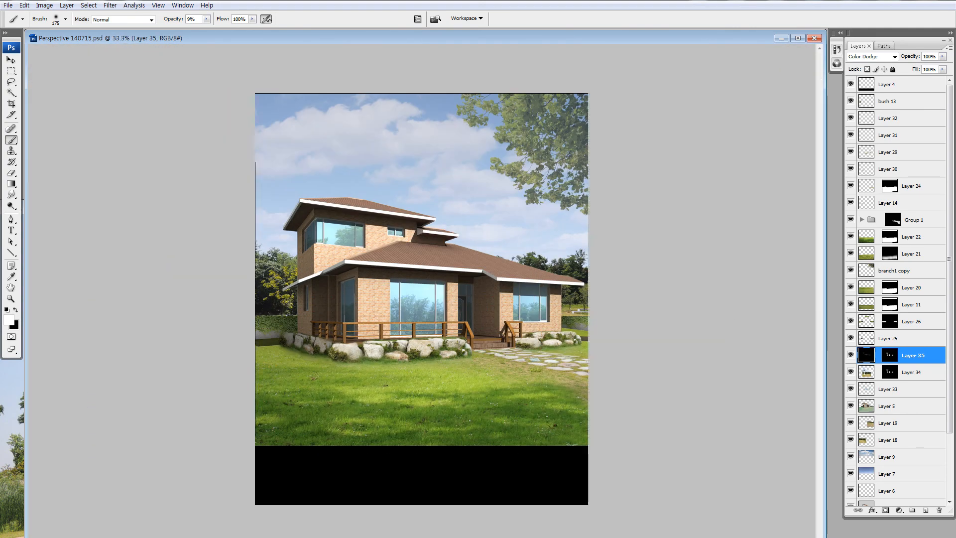
click(850, 355)
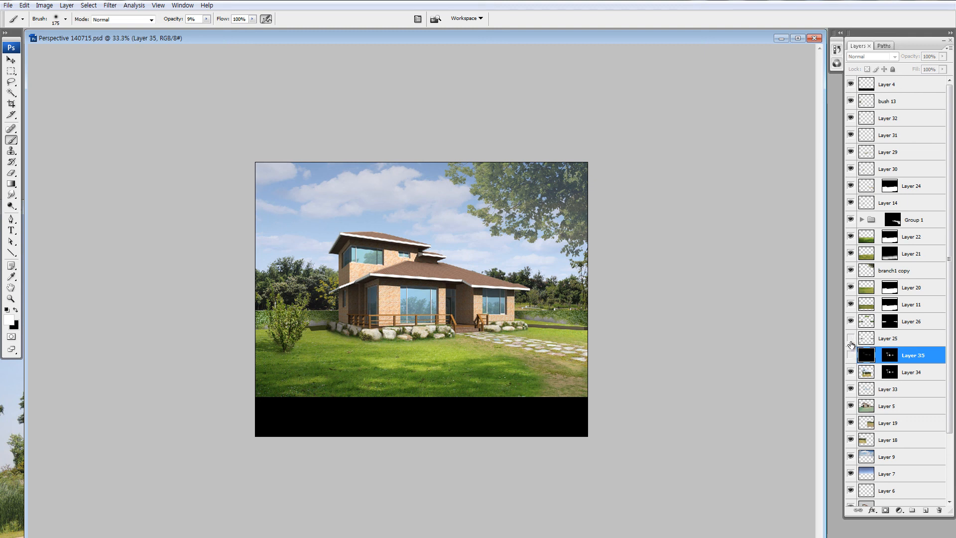
click(850, 340)
click(850, 372)
click(851, 372)
click(850, 355)
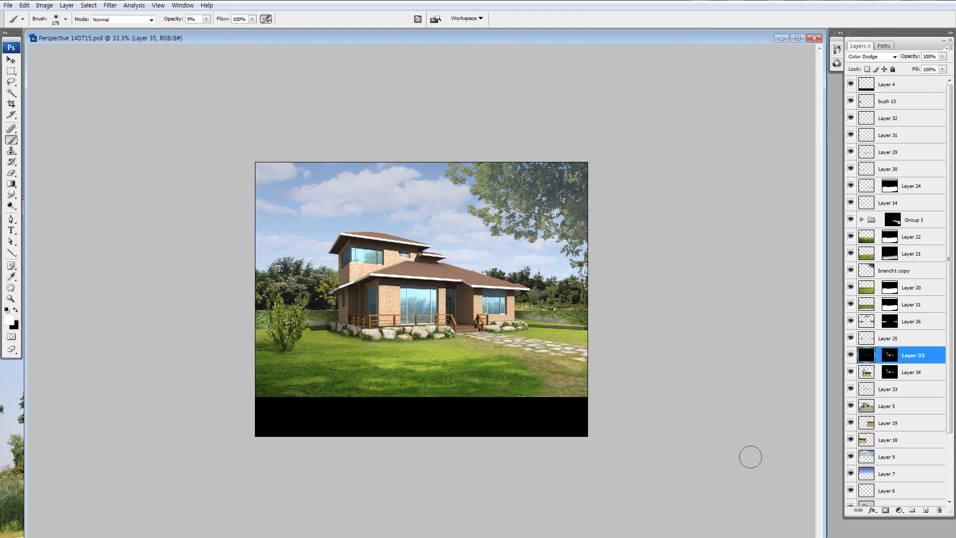
- Examine the window highlights and reflections close up and within the whole image
right_click(750, 457)
click(754, 461)
key(z)
drag(316, 218, 493, 357)
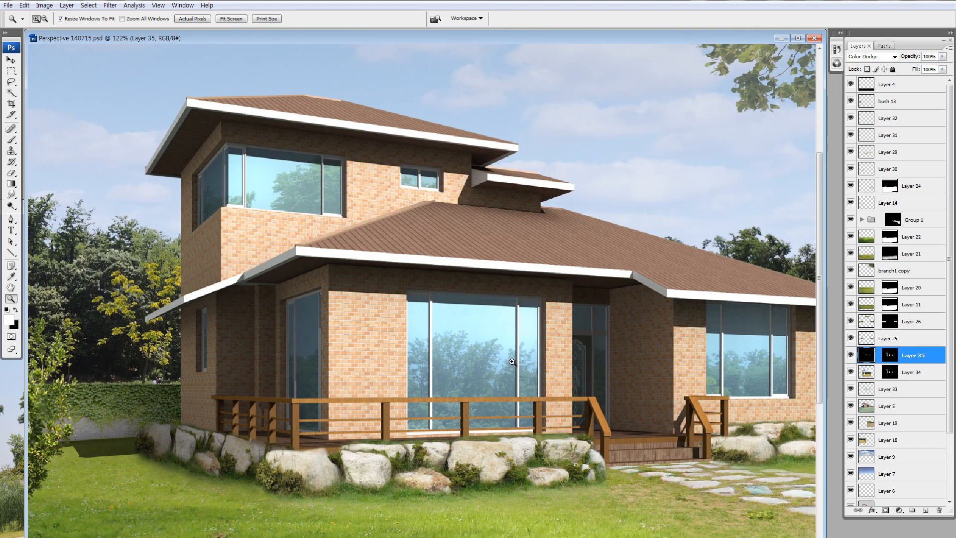
key(ctrl+minus)
key(ctrl+minus)
key(ctrl+minus)
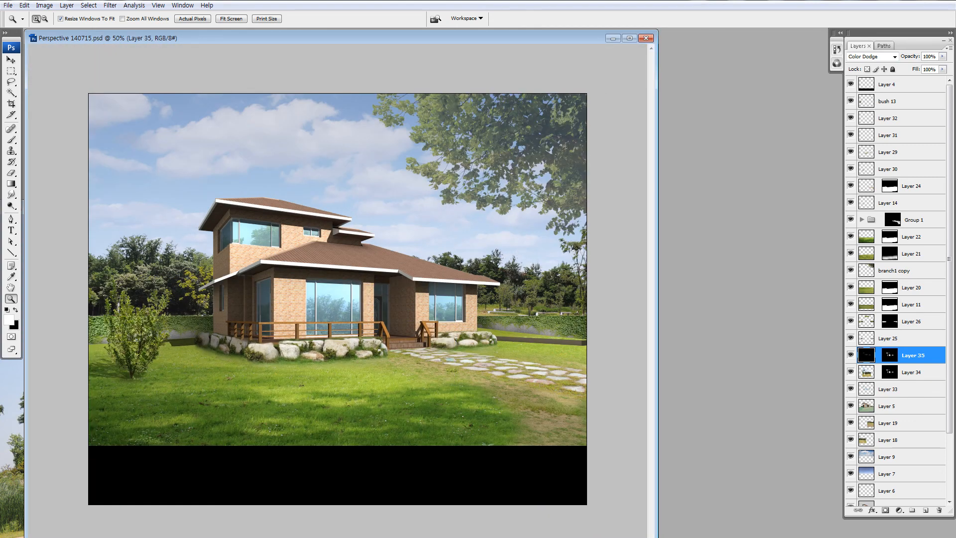
- Open DSC_2414.JPG from the perspective 140715 folder and copy the night-window photo into Perspective 140715.psd over the house
key(alt+Tab)
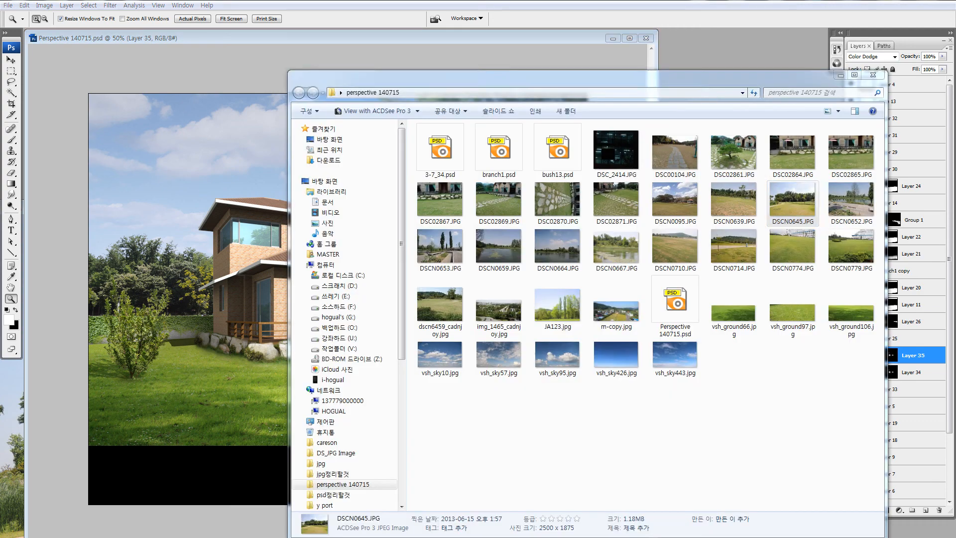
click(604, 157)
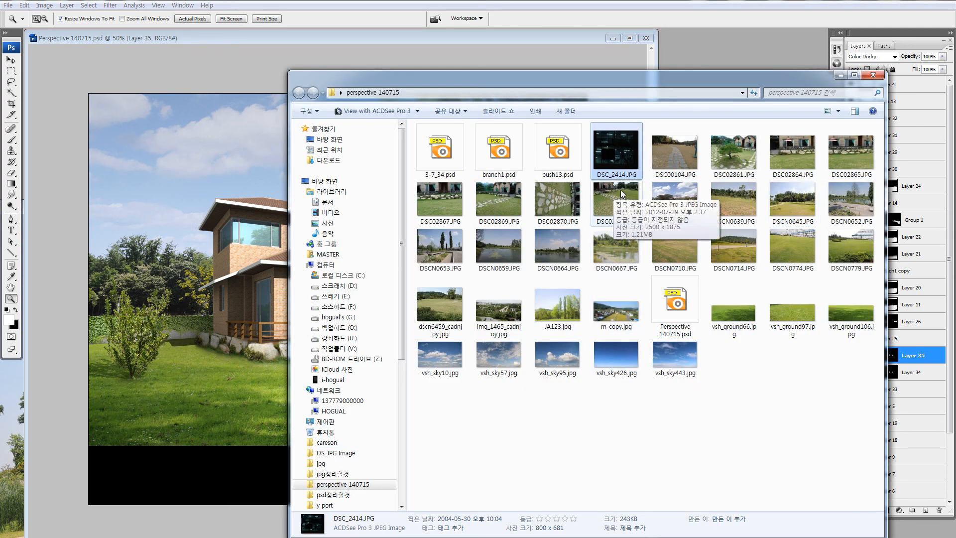
drag(626, 162, 214, 330)
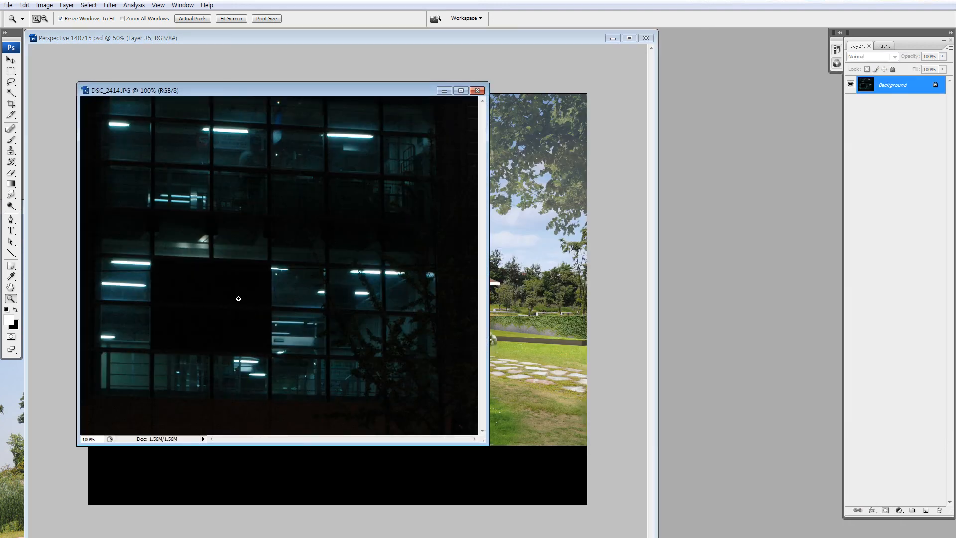
key(v)
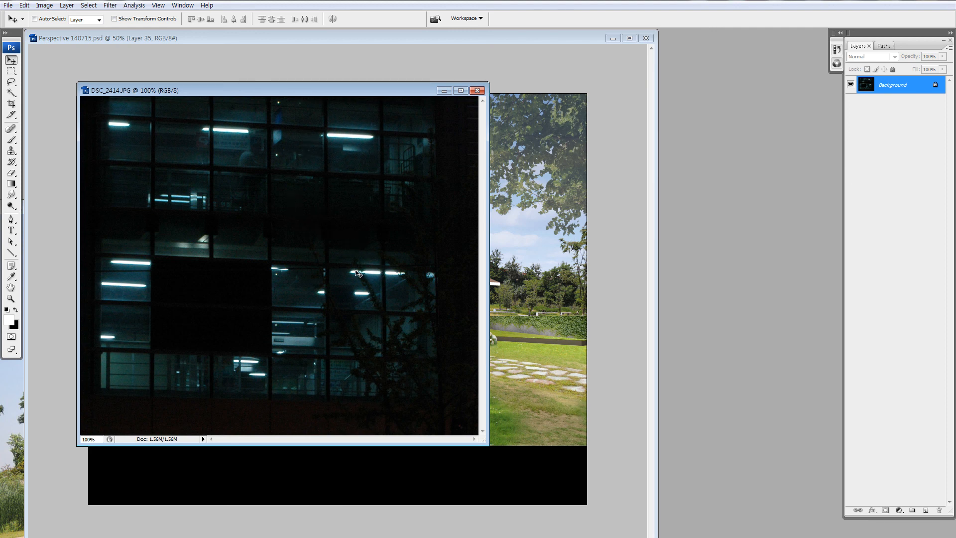
drag(392, 234, 371, 281)
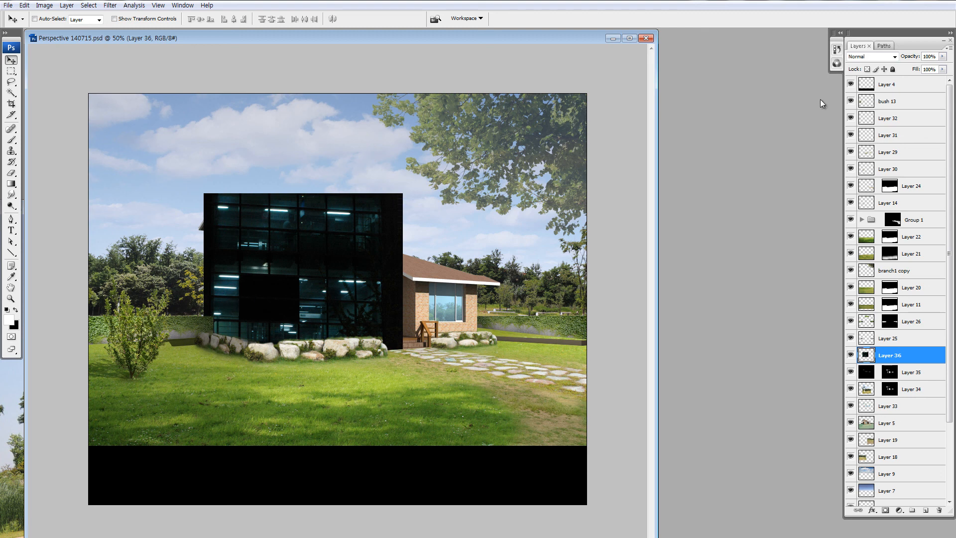
- Set the night-window layer's blend mode to Color Dodge and move the layer over the sky beside the house
click(871, 54)
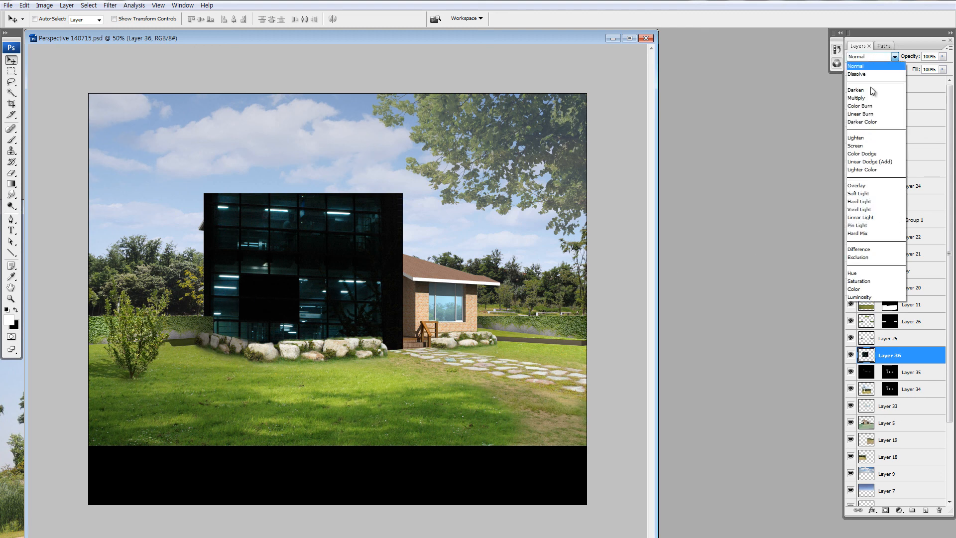
click(869, 154)
mouse_move(361, 270)
mouse_down()
mouse_move(359, 330)
mouse_move(271, 175)
mouse_move(246, 181)
mouse_move(359, 182)
mouse_move(448, 209)
mouse_move(532, 187)
mouse_move(242, 216)
mouse_up()
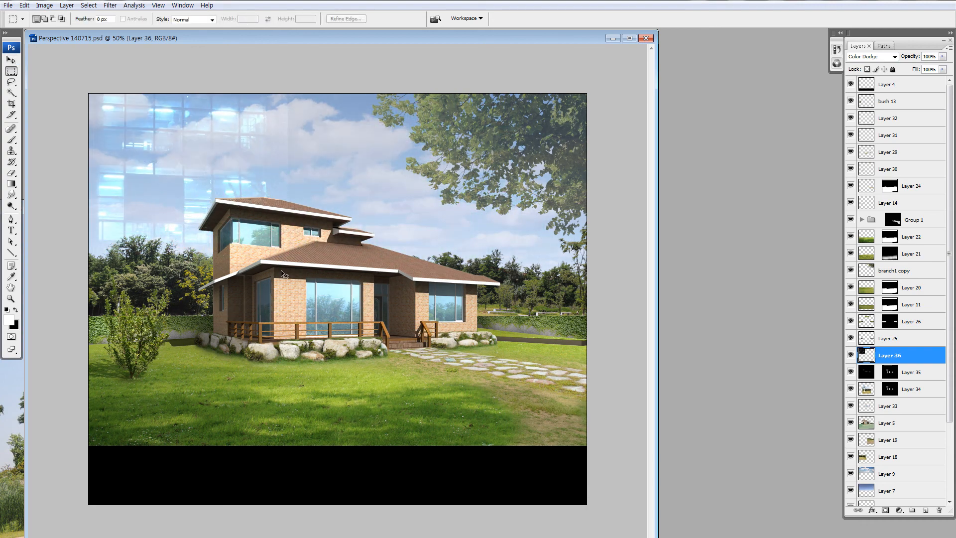
- Place a piece of the night lights over the front ground-floor windows, scaled to 59.5% and rotated by -1.7°
drag(262, 255, 409, 373)
key(z)
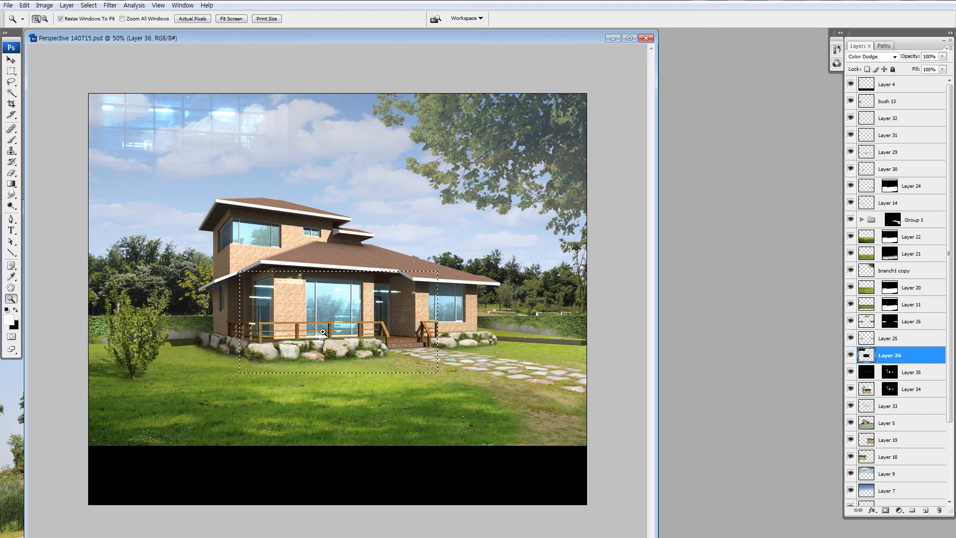
click(322, 332)
key(ctrl+t)
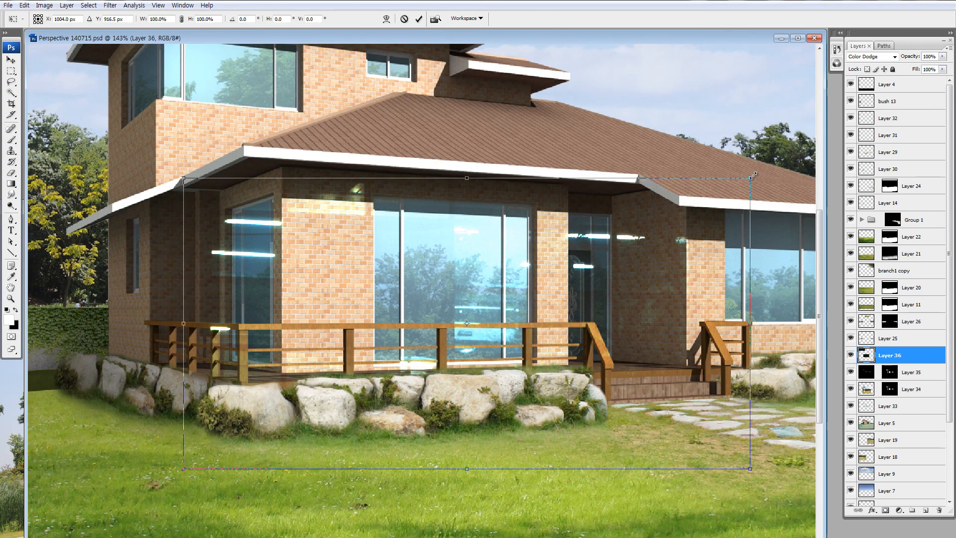
drag(752, 175, 521, 296)
drag(433, 320, 465, 222)
drag(450, 381, 453, 379)
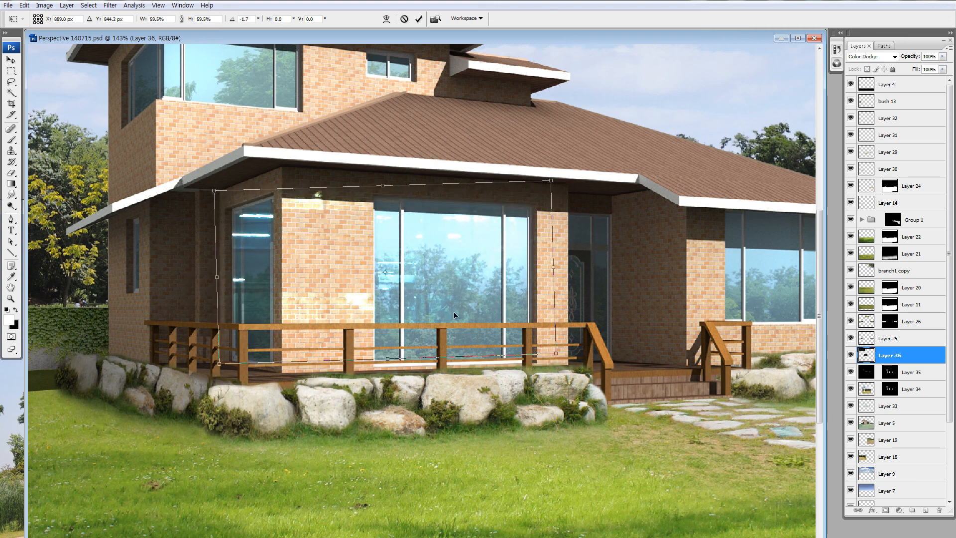
drag(454, 312, 456, 318)
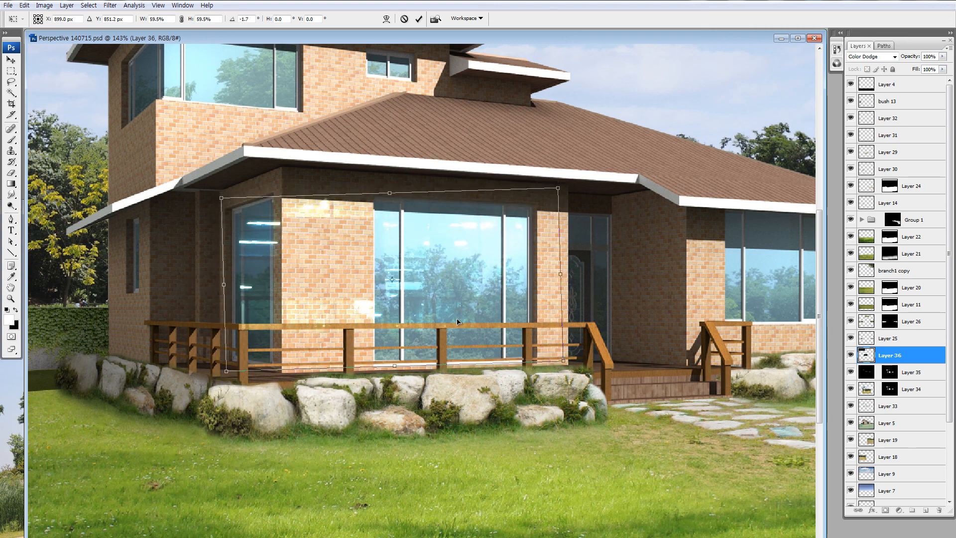
key(z)
key(Return)
- Move a section of the light reflections onto the entrance door glass and skew it horizontally by -0.6°
key(m)
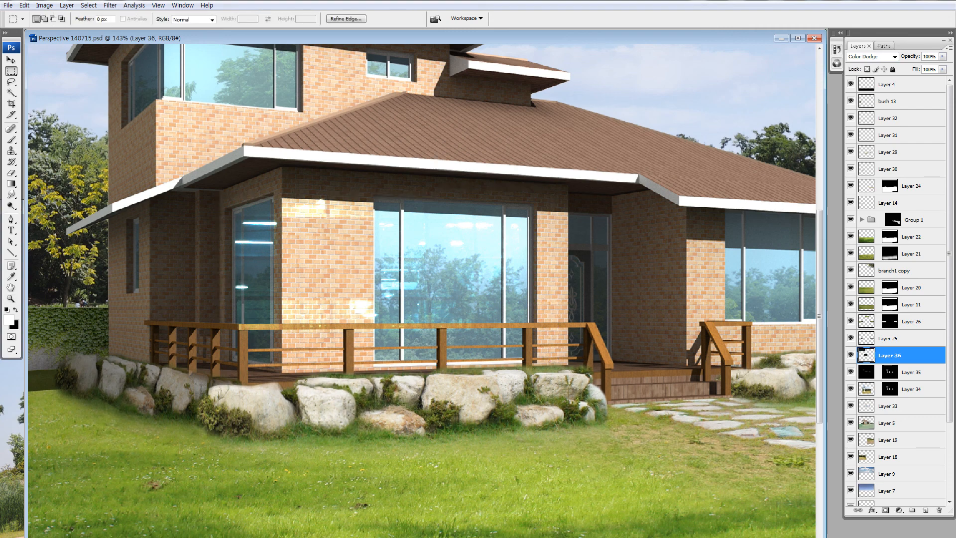
key(Delete)
key(ctrl+d)
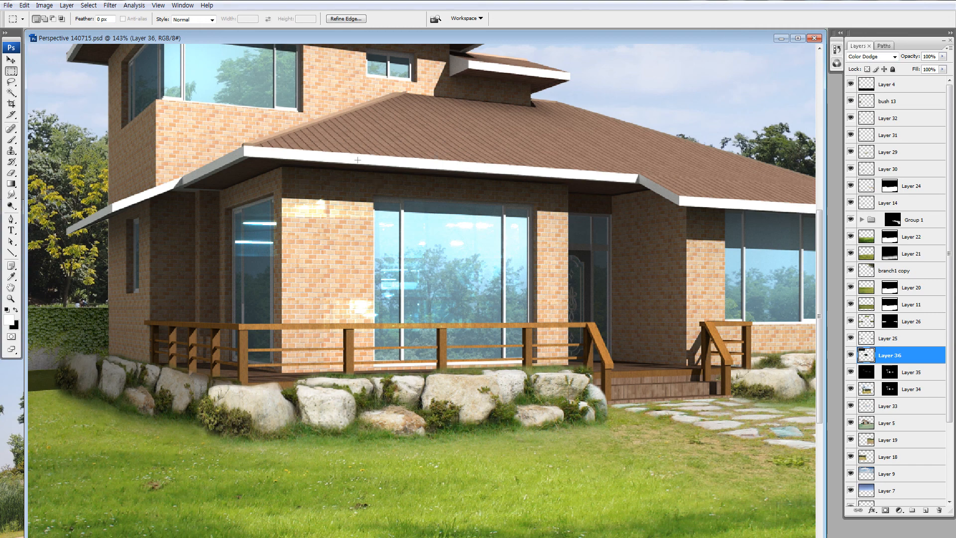
drag(506, 303, 373, 326)
drag(345, 287, 467, 291)
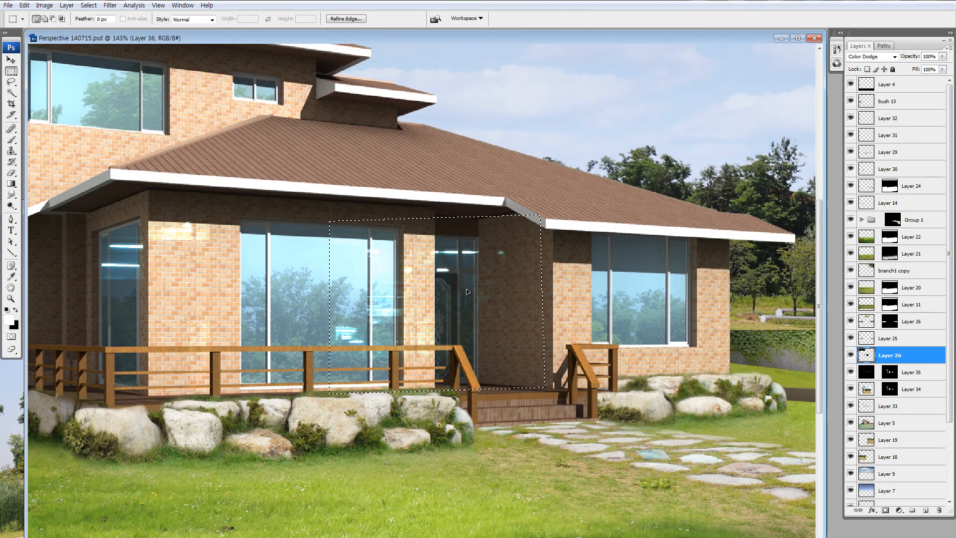
key(ctrl+t)
drag(441, 217, 445, 218)
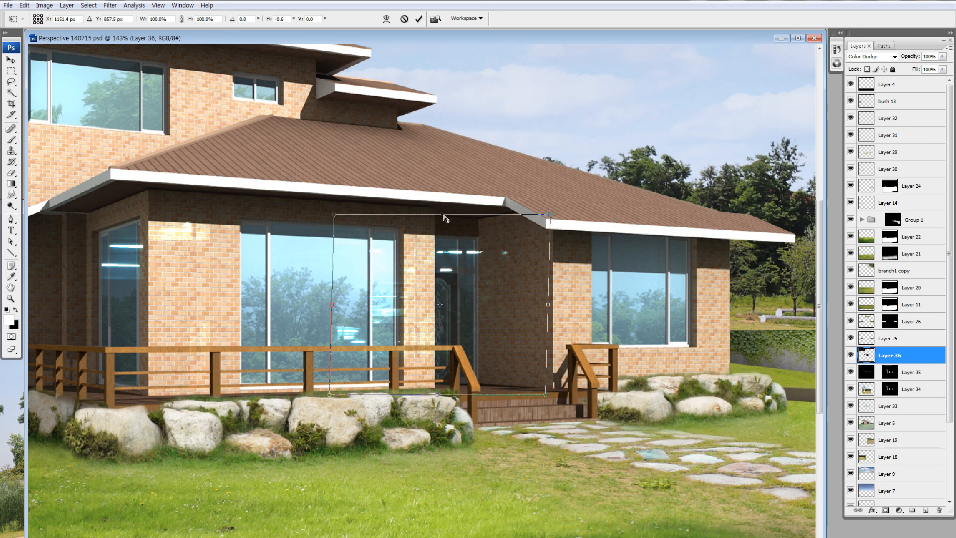
drag(479, 269, 473, 262)
key(Return)
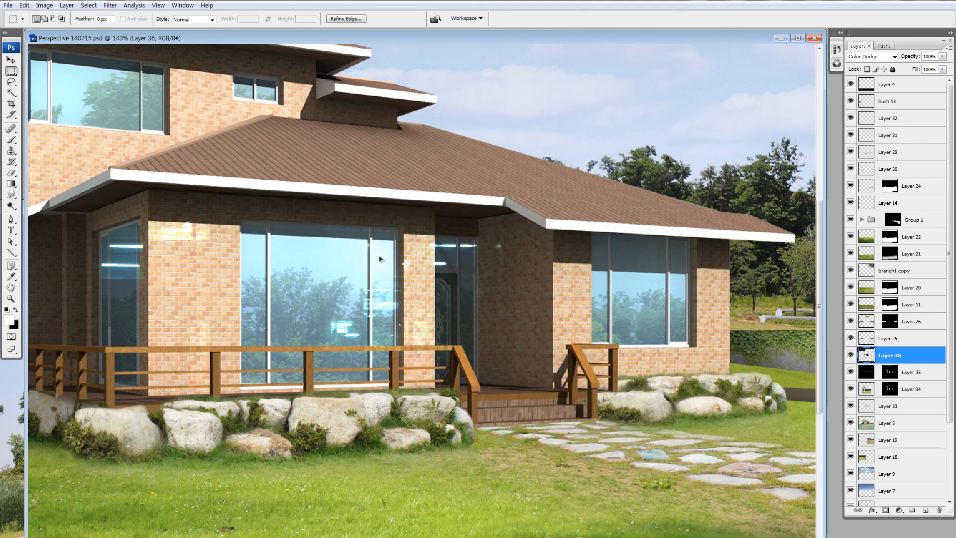
- Delete the stray light fragments at the end of the large front window nearest the entrance and deselect
key(ctrl+Down)
key(ctrl+Down)
key(ctrl+Down)
key(ctrl+Down)
key(ctrl+Down)
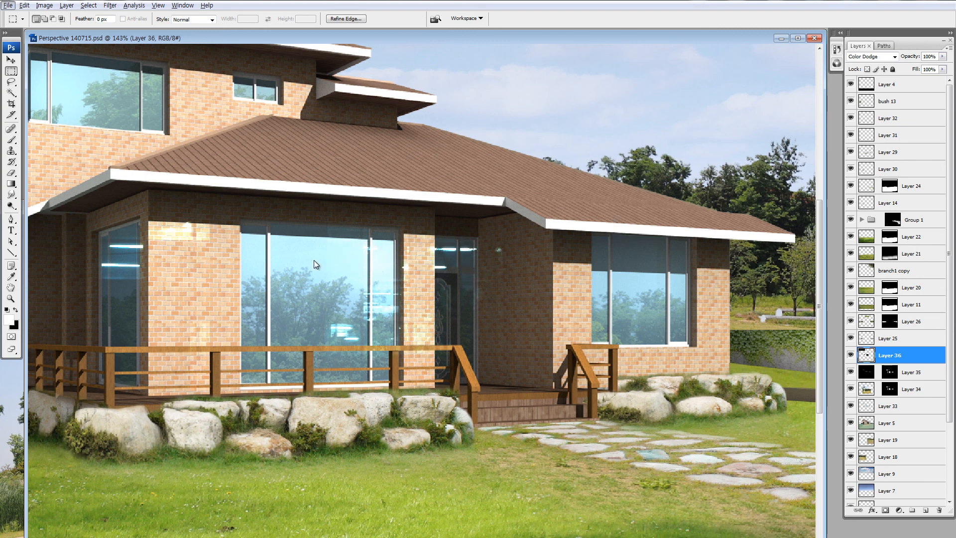
key(Delete)
key(ctrl+d)
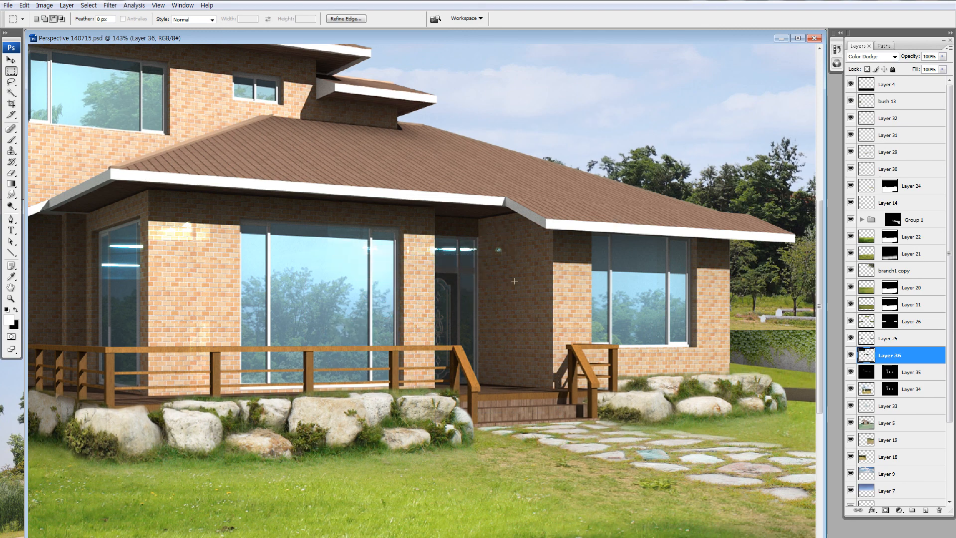
- Move another piece of the night lights onto the wing window and scale it to 63.1%
key(ctrl+minus)
key(ctrl+minus)
key(ctrl+minus)
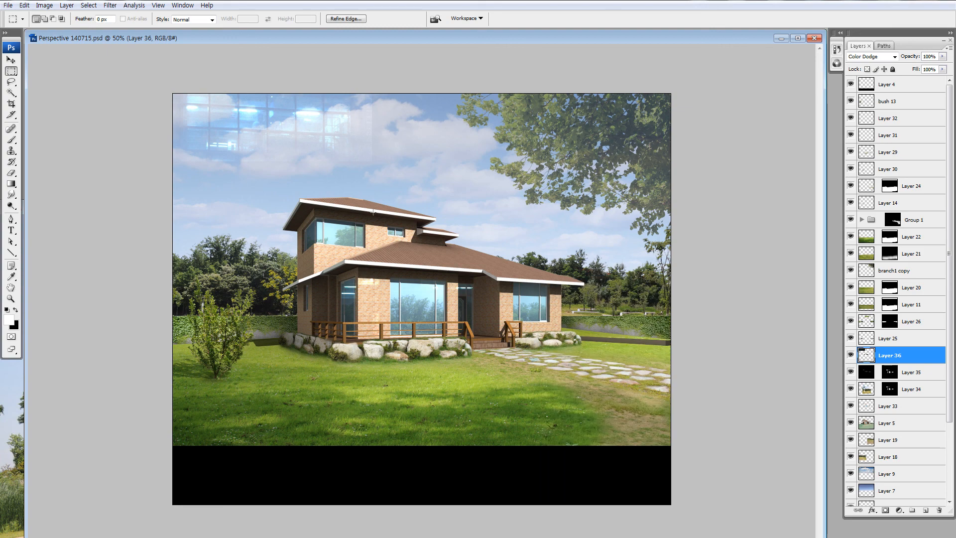
mouse_move(346, 148)
mouse_down()
mouse_move(619, 318)
mouse_move(455, 177)
mouse_move(442, 181)
mouse_up()
drag(378, 119, 543, 228)
drag(420, 158, 547, 312)
key(z)
drag(501, 245, 600, 380)
key(ctrl+t)
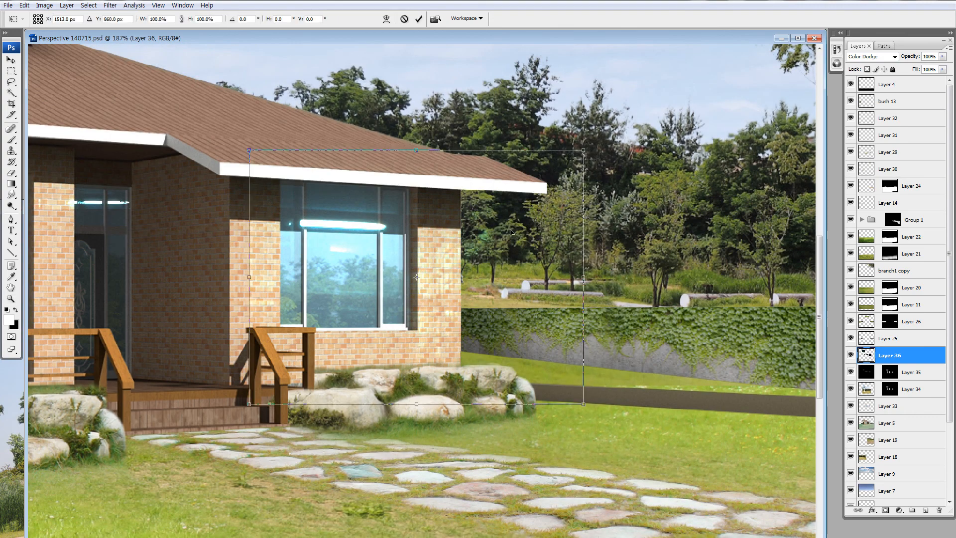
drag(556, 161, 433, 255)
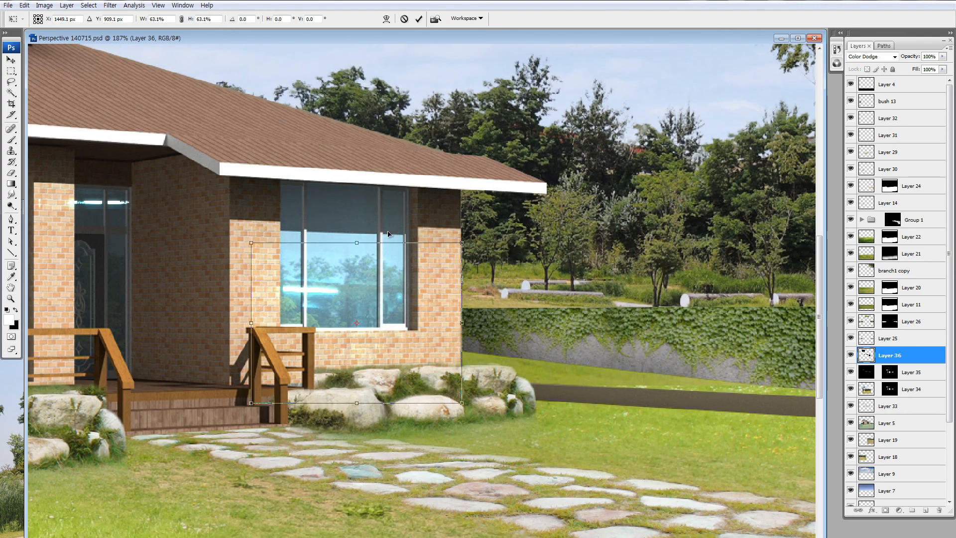
drag(373, 300, 401, 220)
key(Return)
- Move a further piece of the night lights from the sky to beside the upper-floor corner window
alt+click(402, 221)
alt+click(401, 221)
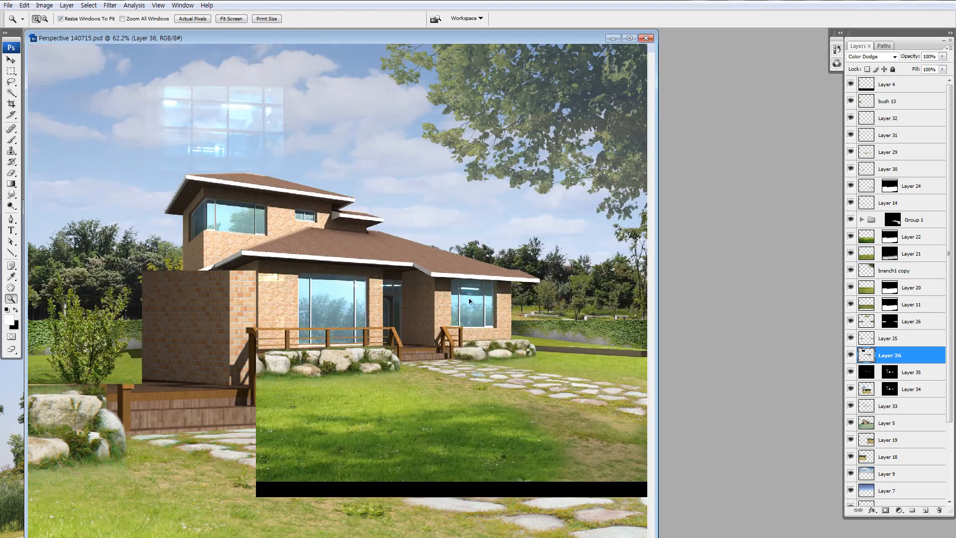
alt+click(401, 221)
key(m)
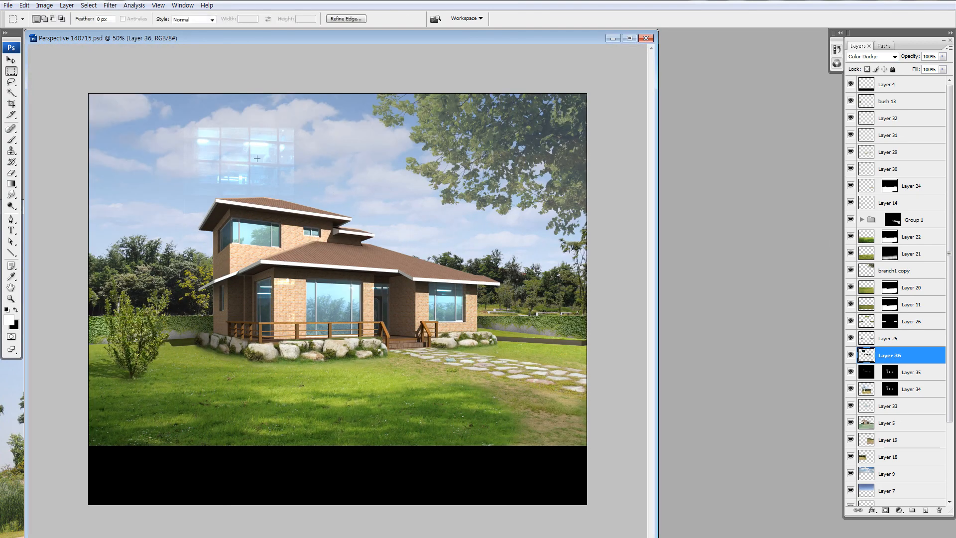
drag(259, 163, 223, 253)
key(z)
drag(127, 188, 349, 339)
- Try to fit the lights to the upper-floor corner window by scaling to 64% and rotating by -46.3°
key(ctrl+t)
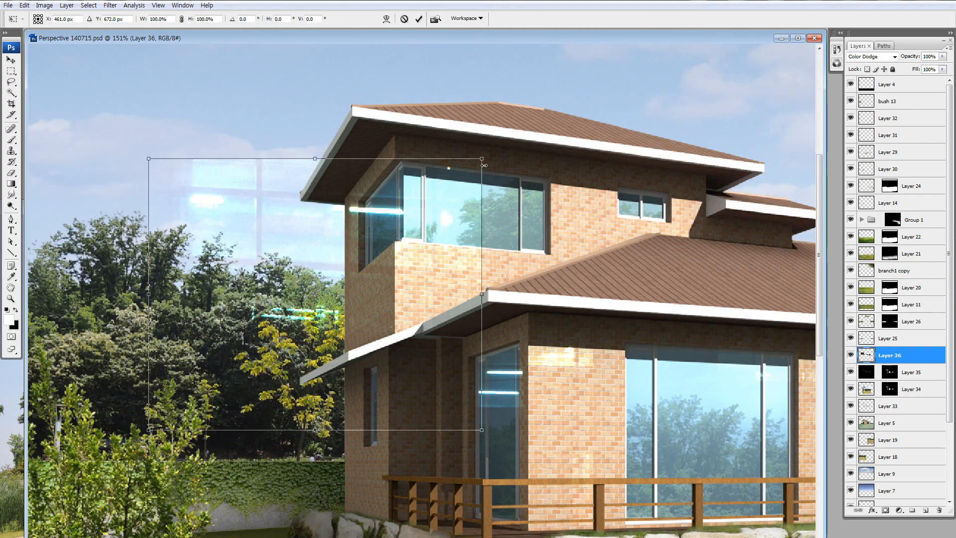
drag(481, 160, 362, 256)
drag(301, 311, 398, 238)
drag(475, 253, 450, 129)
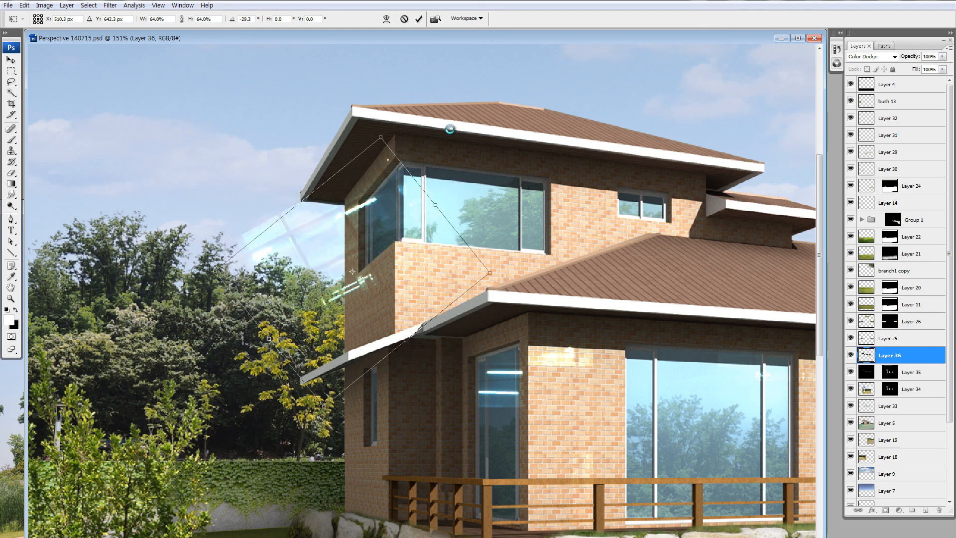
mouse_move(420, 225)
mouse_down()
mouse_move(436, 224)
mouse_move(412, 224)
mouse_up()
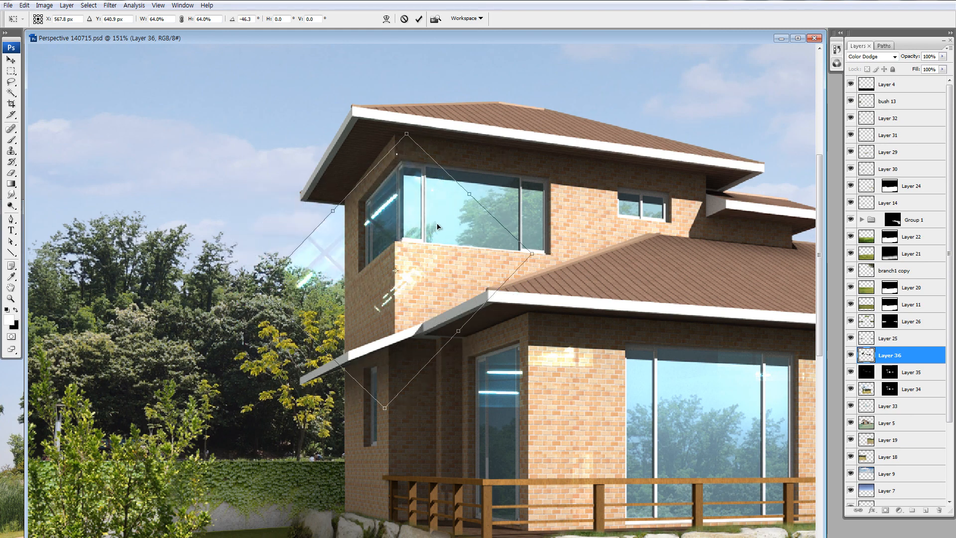
key(Return)
key(z)
- Scale the night lights to 56.4%, rotate them slightly and position them over the upper-floor corner window
key(ctrl+t)
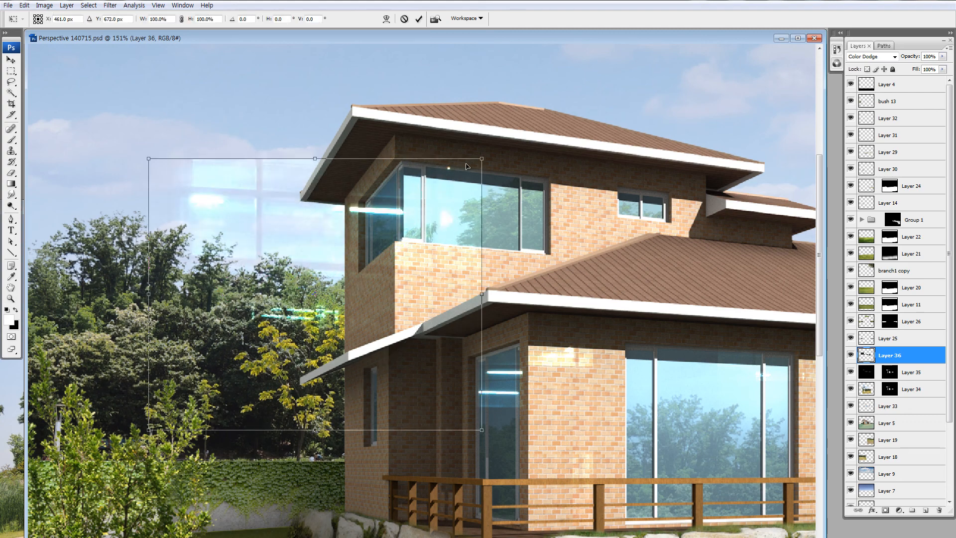
drag(428, 184, 473, 158)
drag(586, 170, 586, 171)
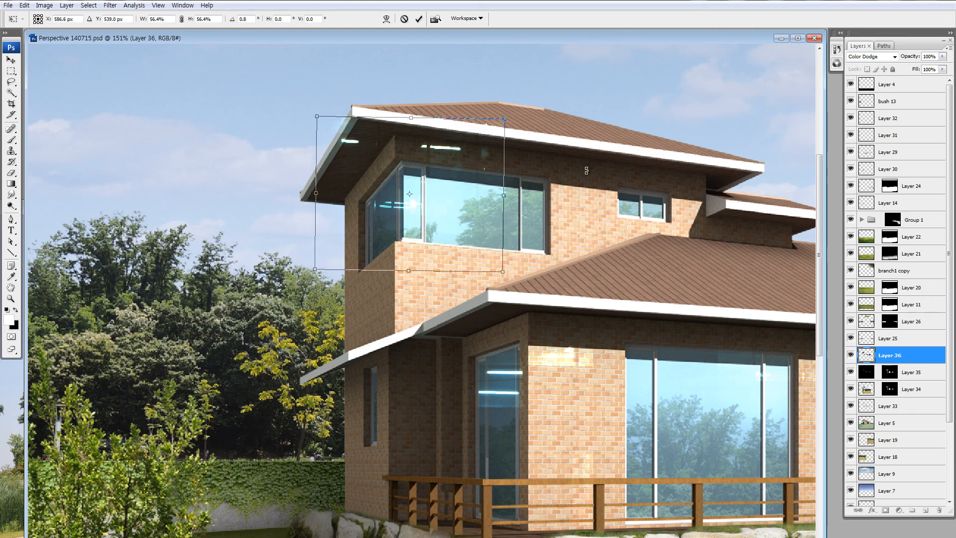
drag(463, 180, 458, 183)
drag(518, 182, 518, 184)
key(Return)
- Move the excess lights off the upper eaves into the sky and place part of them on the narrow ground-floor side window
key(m)
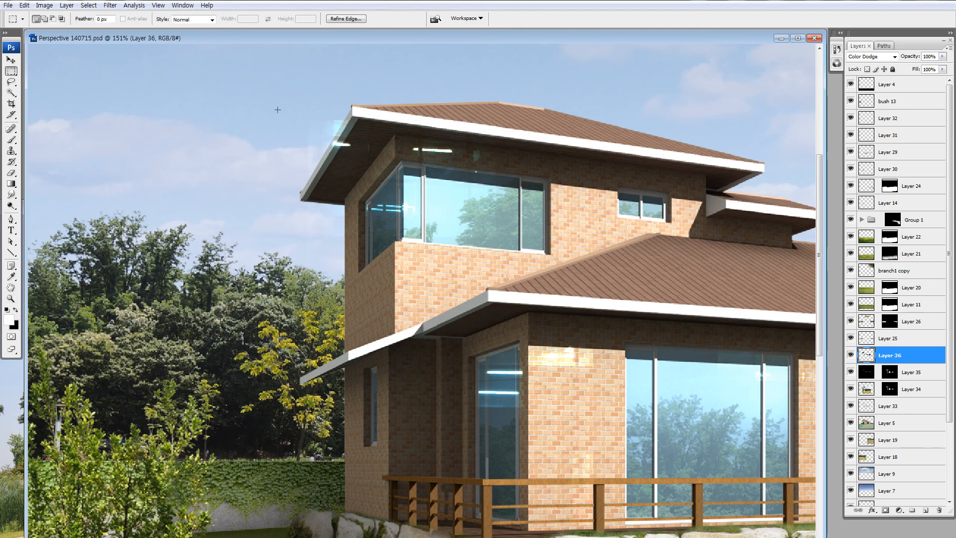
drag(270, 104, 587, 183)
drag(468, 146, 274, 142)
drag(106, 102, 205, 206)
drag(184, 166, 418, 412)
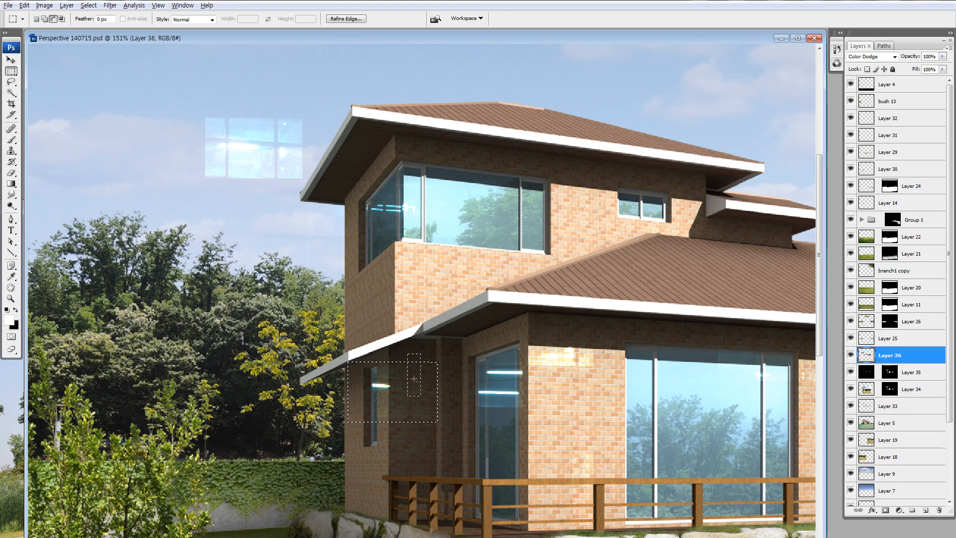
key(ctrl+d)
- Select the outer ends of the light strips in the upper-floor corner window and nudge them inward and slightly down
drag(407, 303, 371, 361)
drag(306, 223, 410, 347)
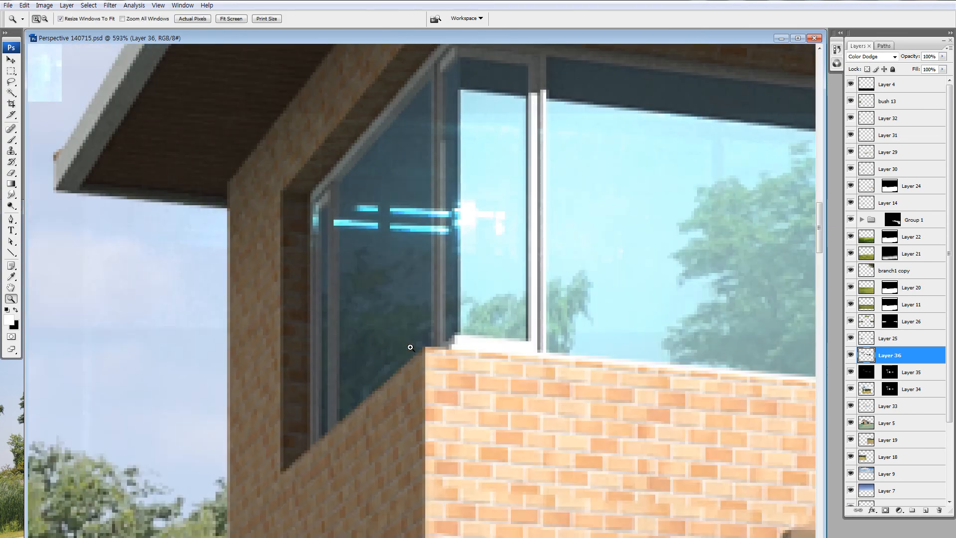
key(m)
drag(374, 316, 380, 316)
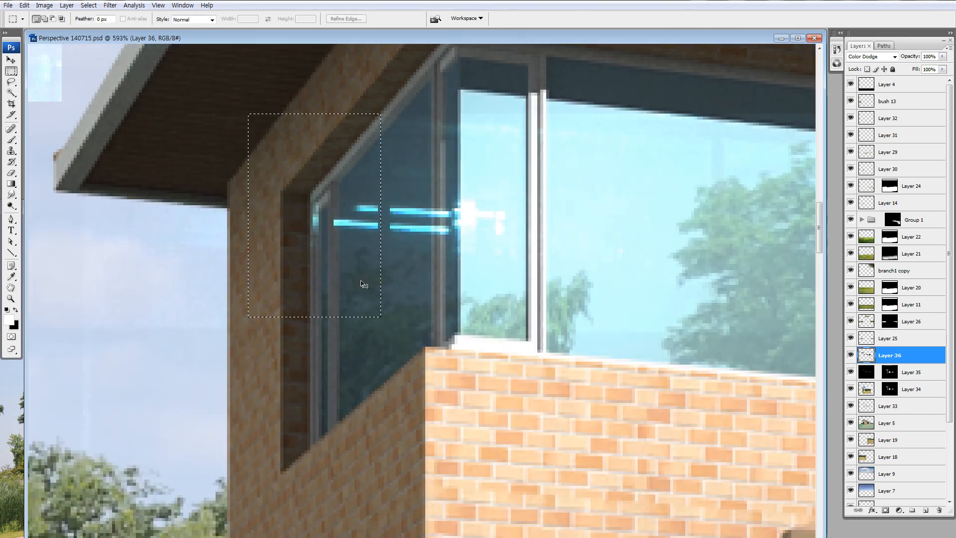
key(ctrl+Right)
key(ctrl+Right)
key(ctrl+Right)
key(ctrl+Right)
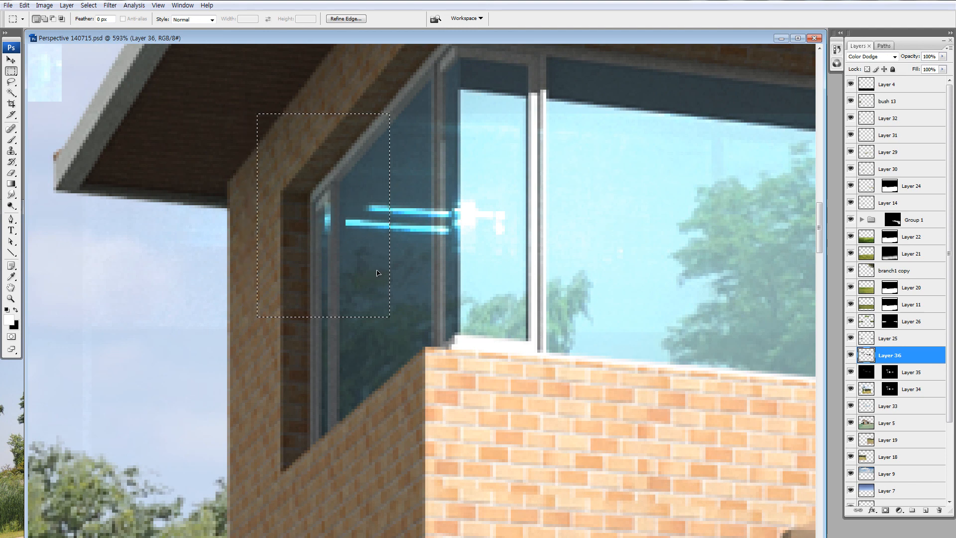
key(ctrl+Down)
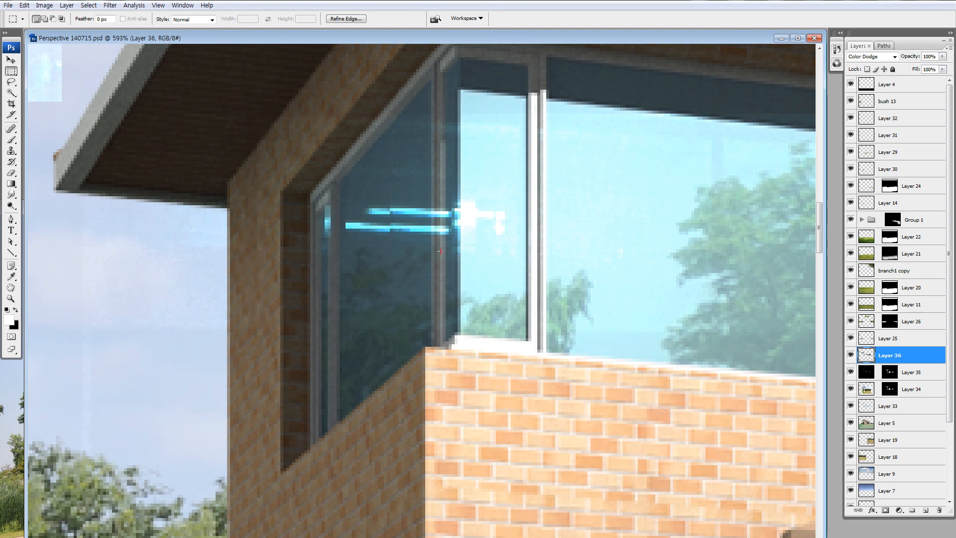
- Select the stray window-light patch in the sky beside the house on Layer 36 and delete it
key(ctrl+minus)
key(ctrl+minus)
key(ctrl+minus)
key(ctrl+minus)
key(ctrl+minus)
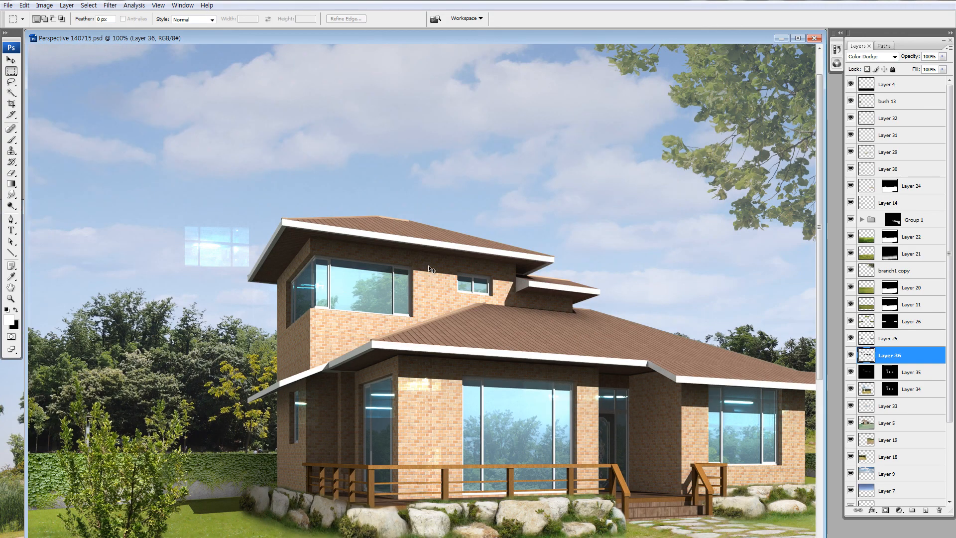
key(ctrl+minus)
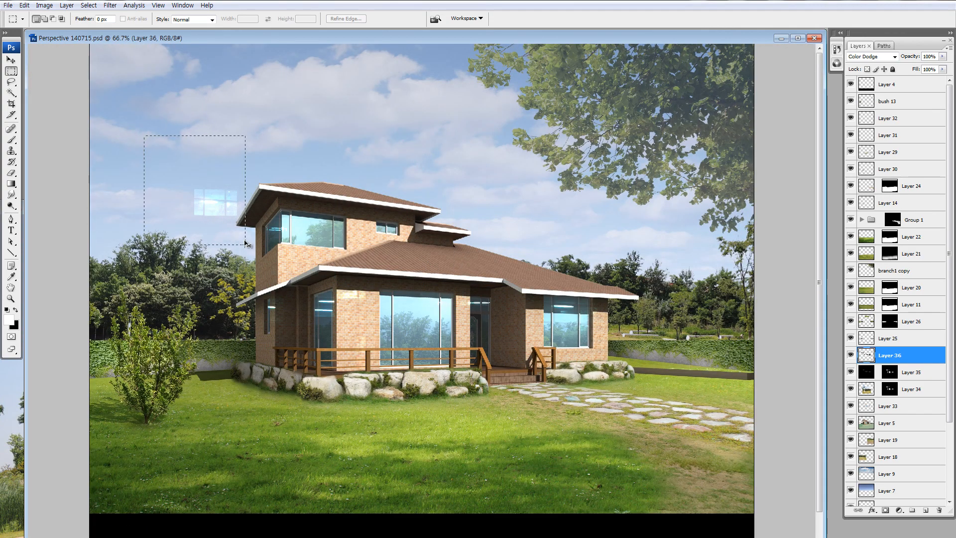
drag(244, 241, 233, 210)
key(Delete)
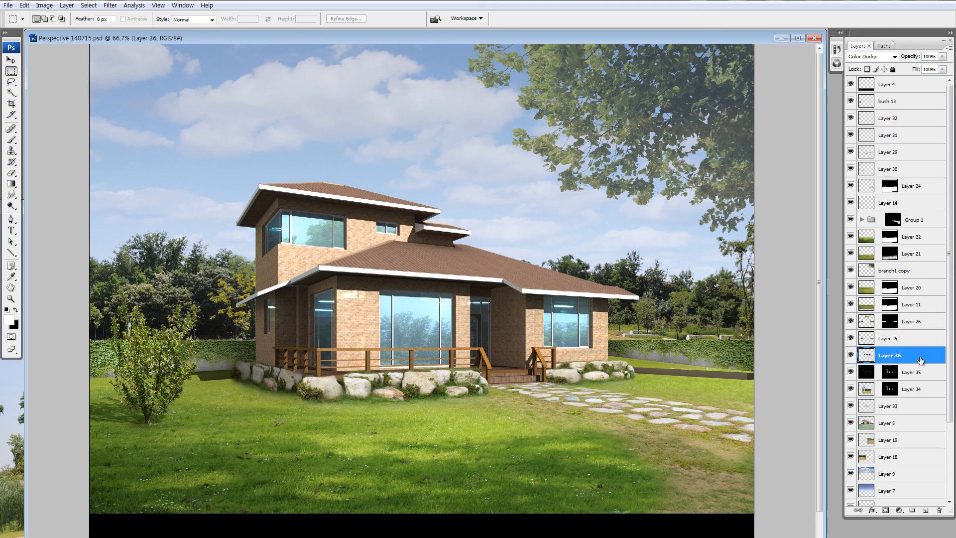
- Copy the layer mask from Layer 35 onto Layer 36 and make the Layer 36 image active for editing
drag(888, 373, 883, 360)
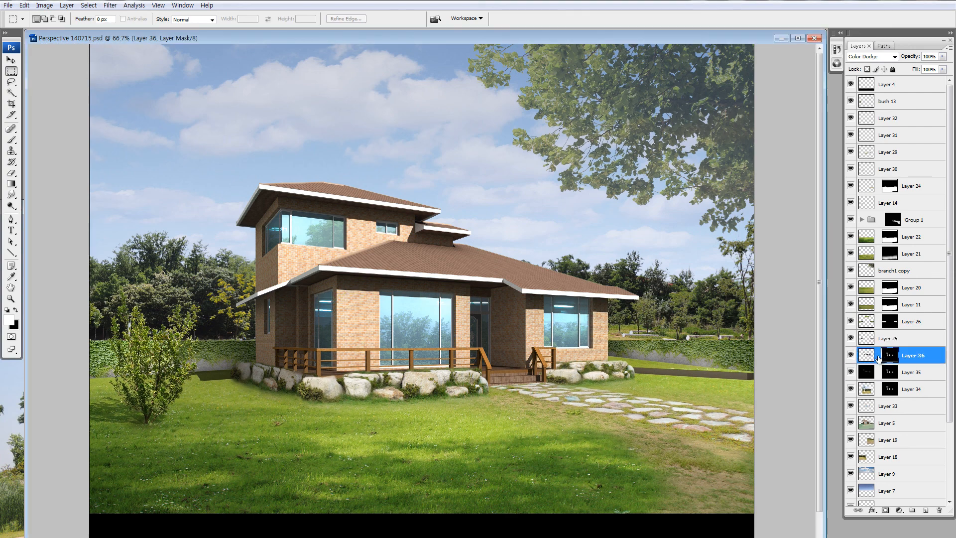
key(ctrl+minus)
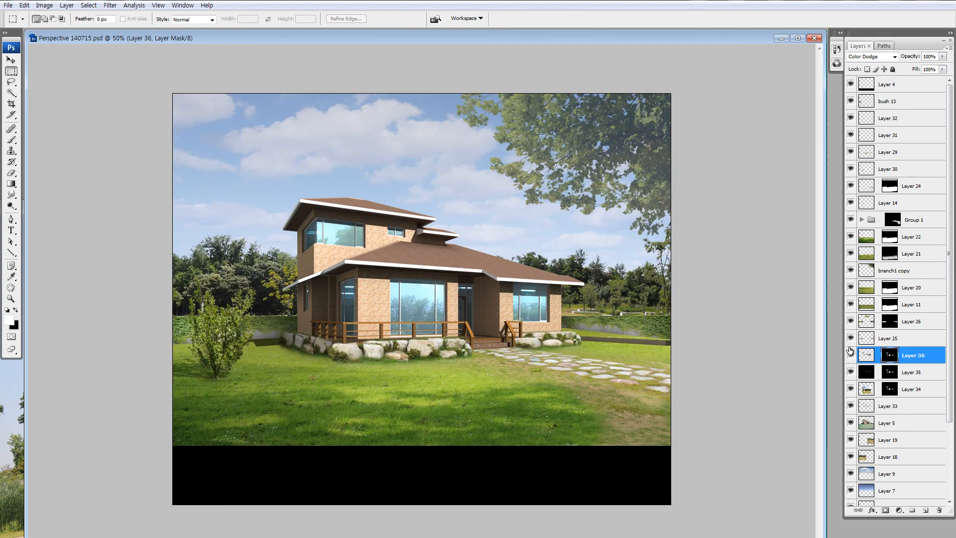
click(869, 356)
- Move the light reflection in the ground-floor side window slightly left and scale it to 83.5% width and 89.0% height
drag(275, 232, 382, 386)
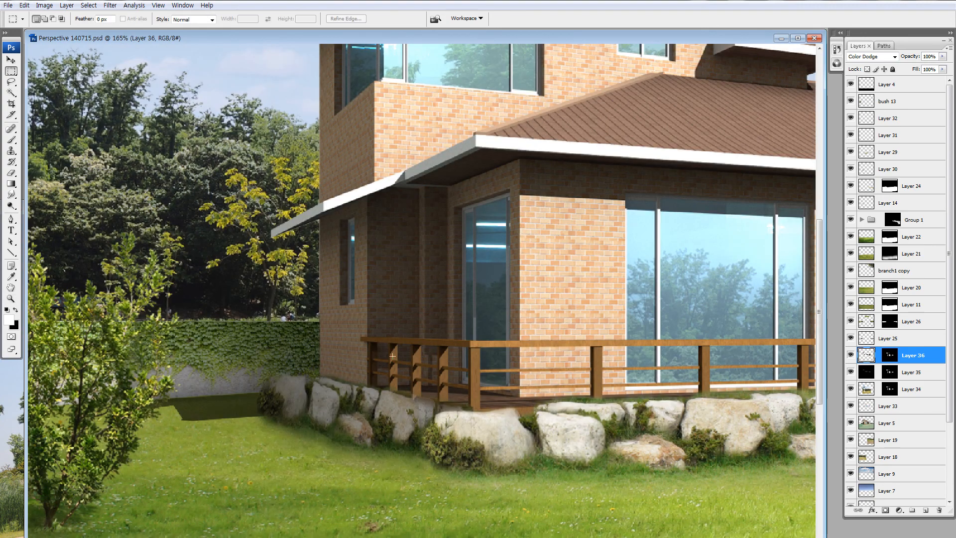
drag(410, 236, 617, 327)
mouse_move(554, 290)
mouse_down()
mouse_move(528, 304)
mouse_move(500, 293)
mouse_move(536, 291)
mouse_up()
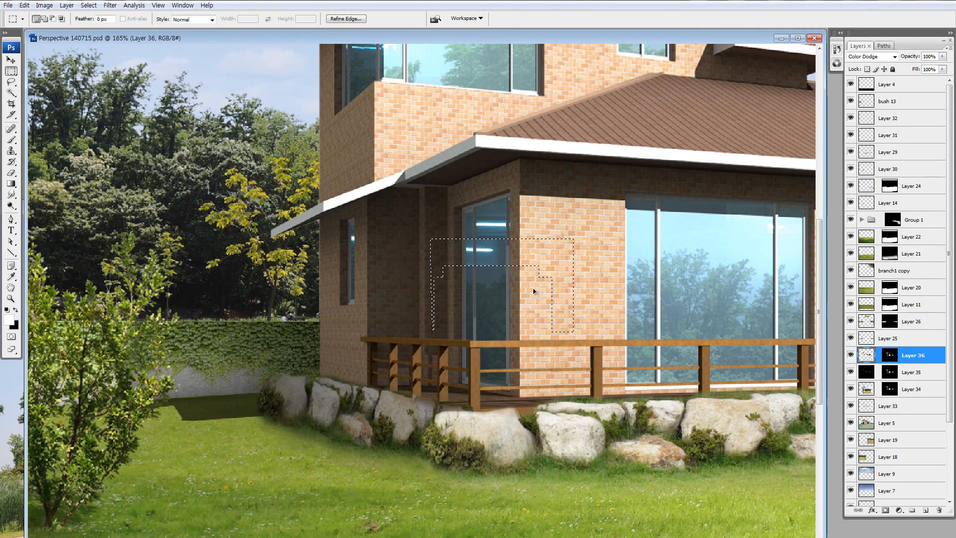
key(ctrl+t)
drag(575, 237, 561, 240)
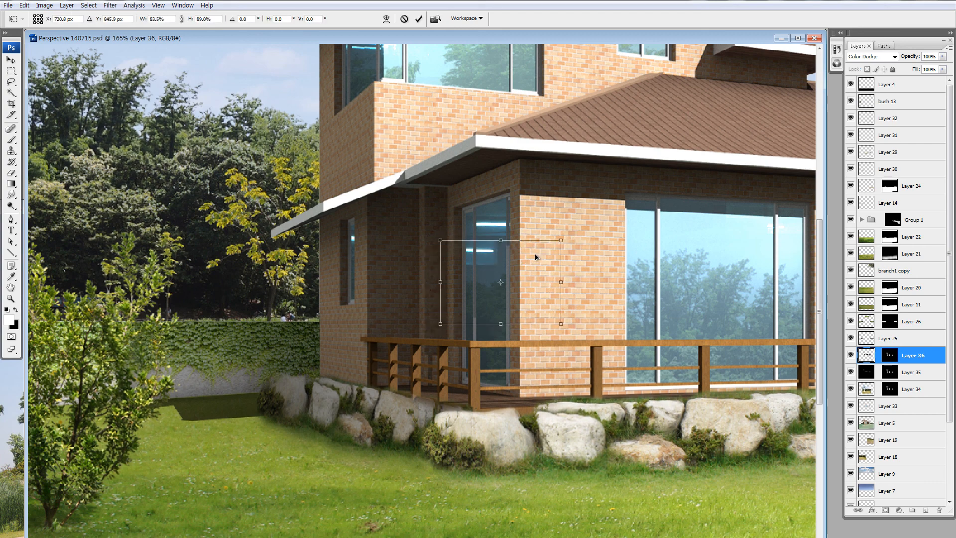
double_click(535, 254)
key(ctrl+d)
- Apply legacy Brightness/Contrast to Layer 36 with brightness -35 and contrast +29
key(alt+i)
key(a)
key(c)
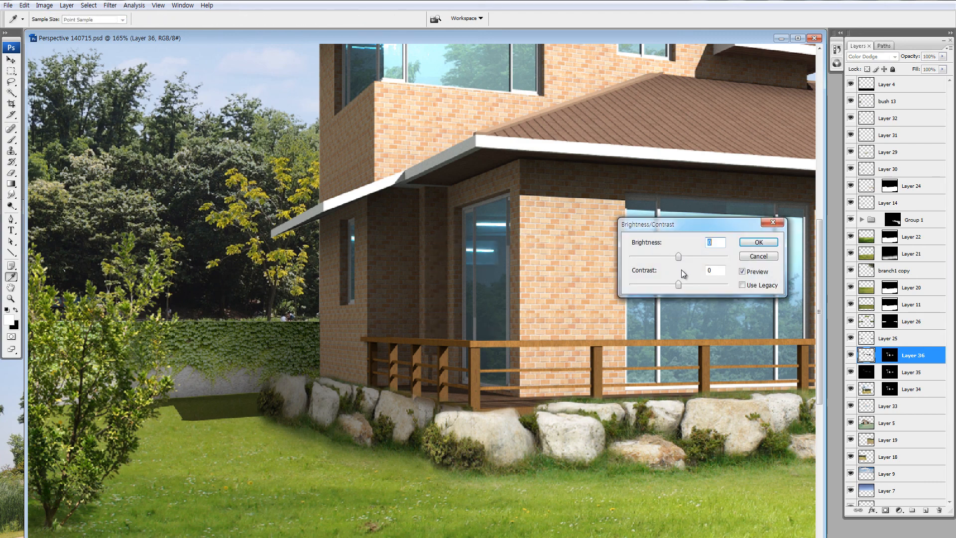
drag(684, 285, 691, 283)
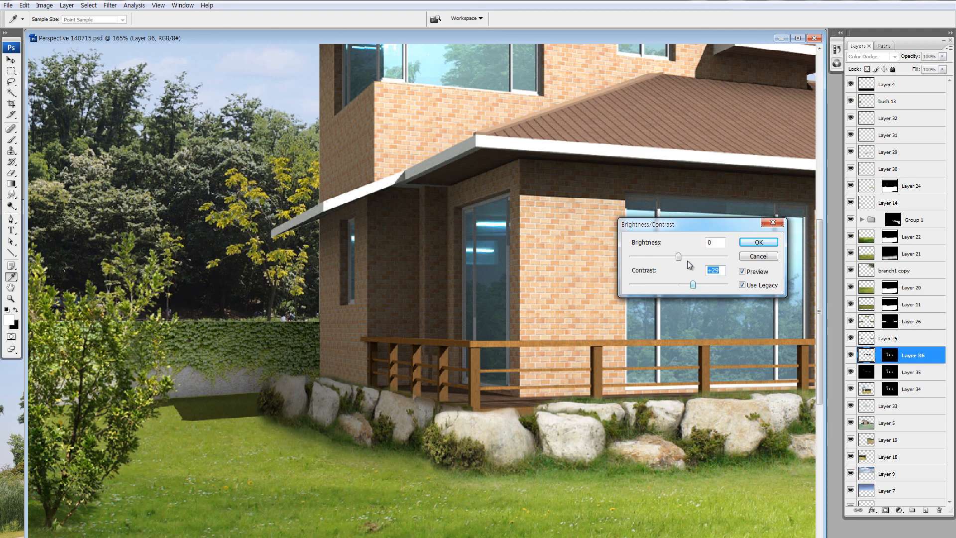
click(660, 255)
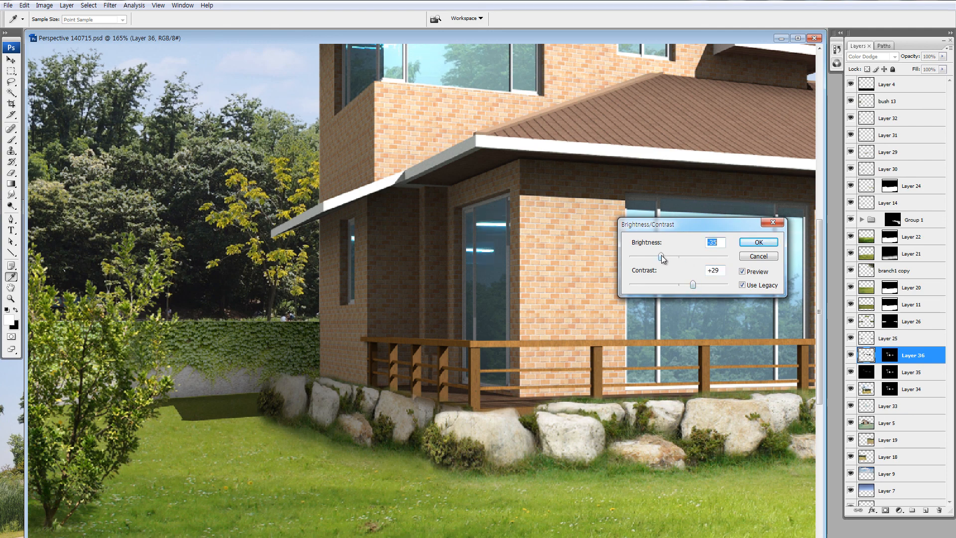
click(757, 243)
- Set up a black brush at 100% opacity, reduced to size 50, for the side window's lights, undoing the oversized test stroke
key(v)
drag(566, 242, 497, 358)
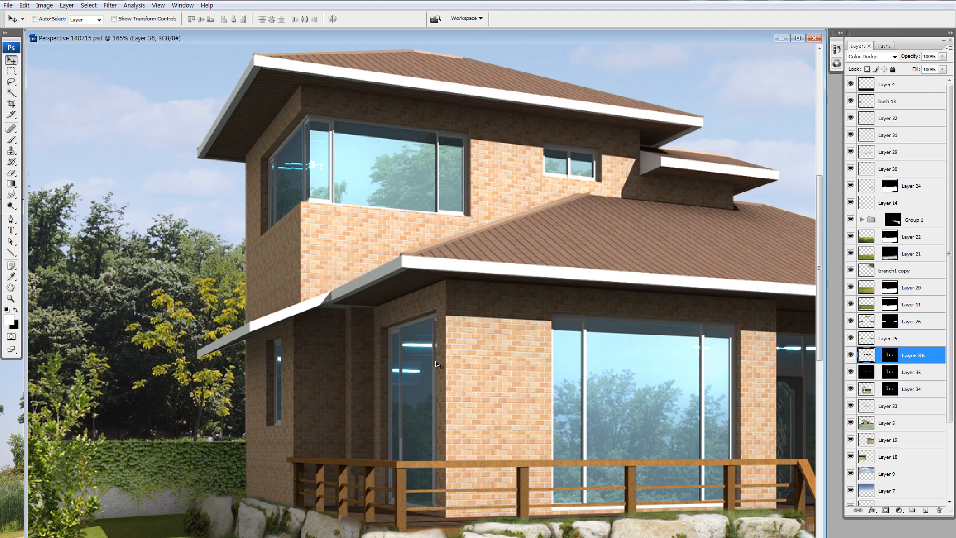
key(z)
drag(318, 291, 439, 440)
key(e)
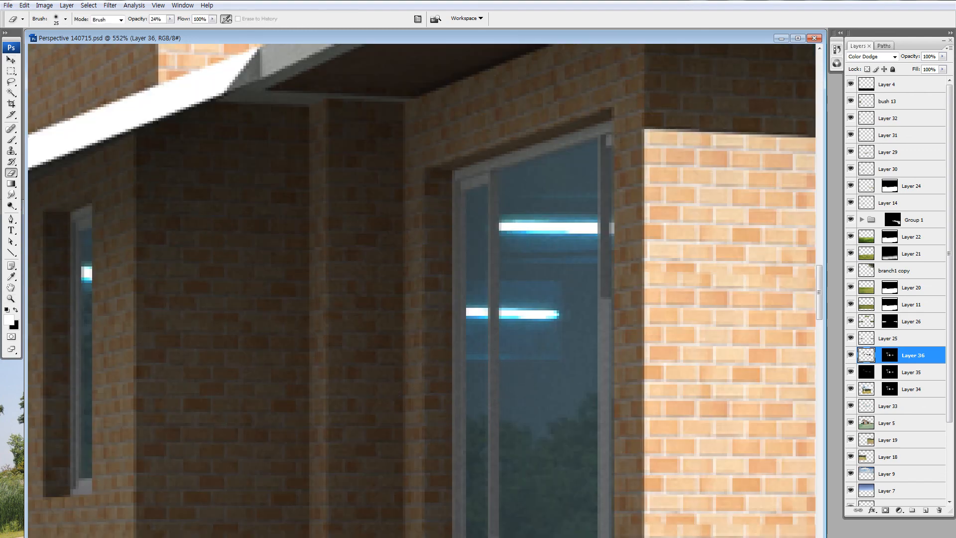
key(x)
key(b)
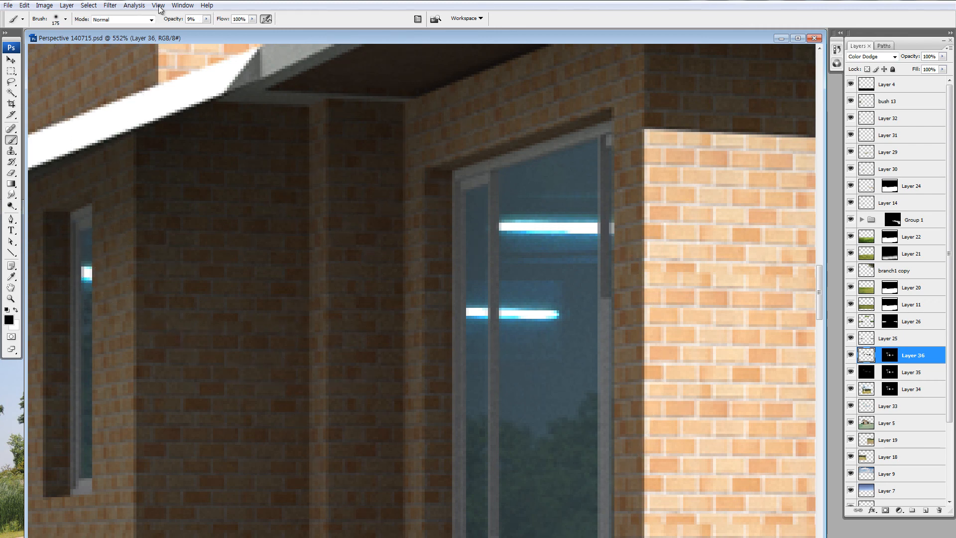
key(bracketleft)
key(bracketleft)
key(bracketleft)
key(bracketleft)
key(bracketleft)
key(bracketleft)
key(bracketleft)
key(bracketleft)
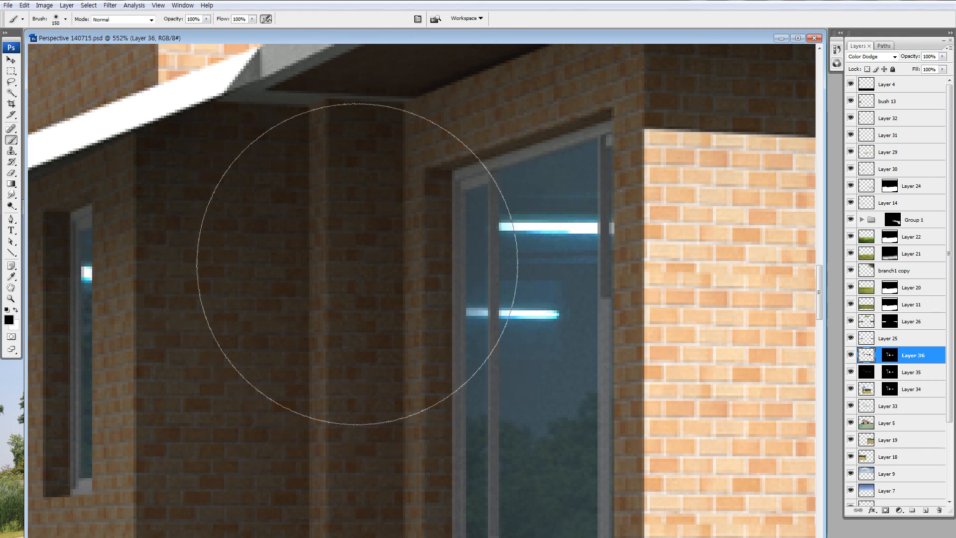
key(ctrl+z)
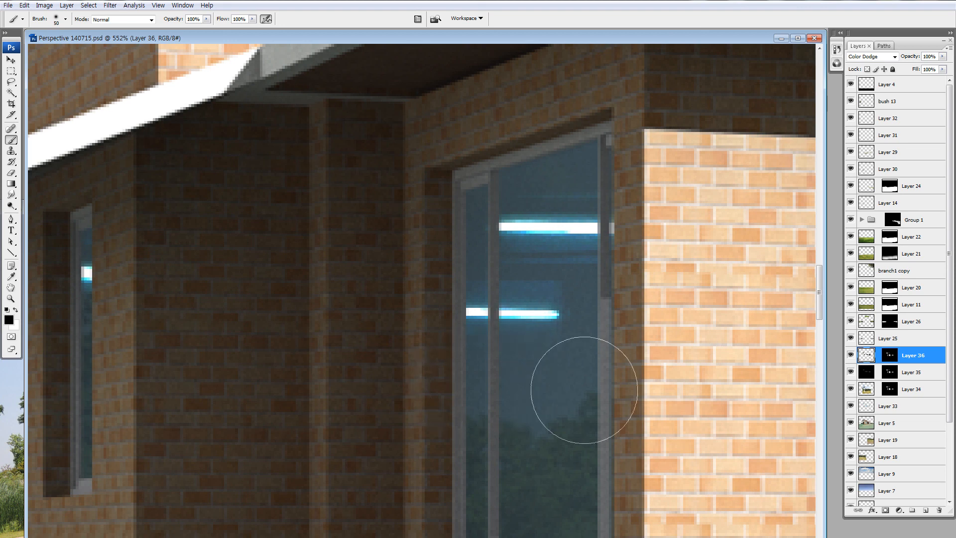
- Paint black over the glow around the side window's lower light at size 30, lower opacity to 72%, and undo the last stroke
key(bracketleft)
key(bracketleft)
key(bracketleft)
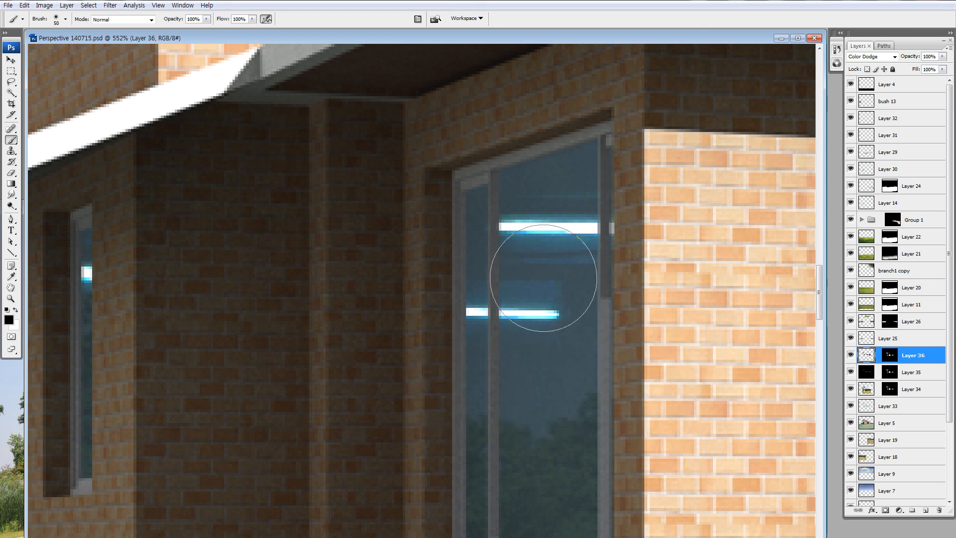
key(bracketleft)
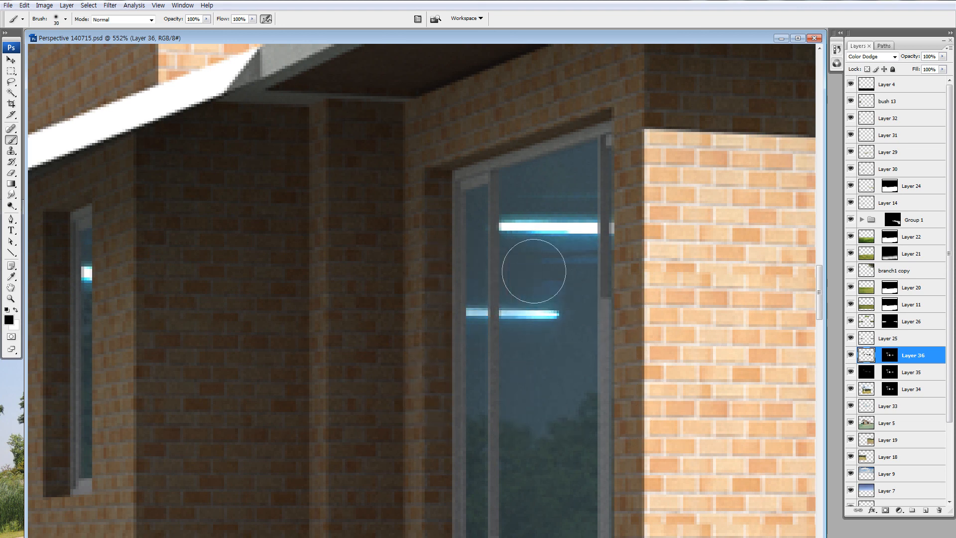
click(558, 318)
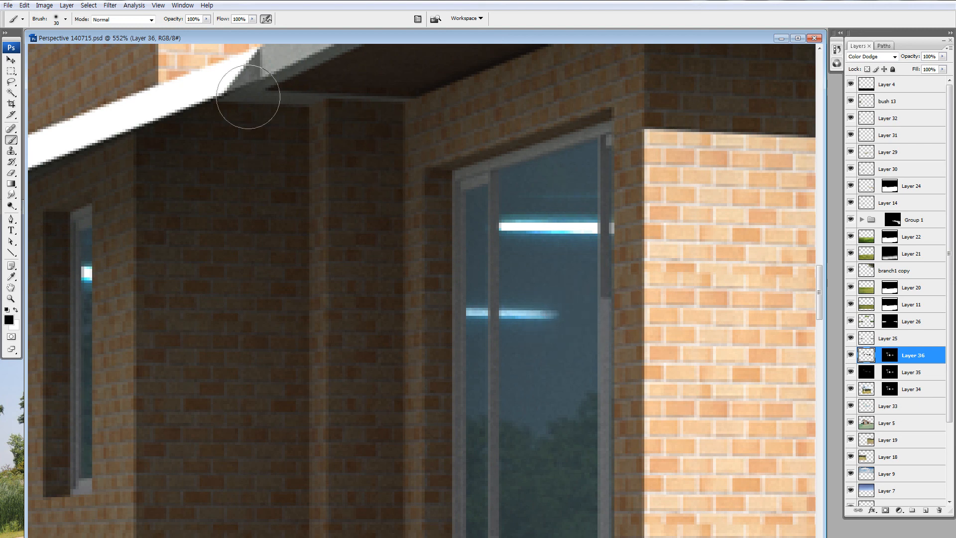
drag(172, 22, 159, 20)
drag(413, 303, 624, 325)
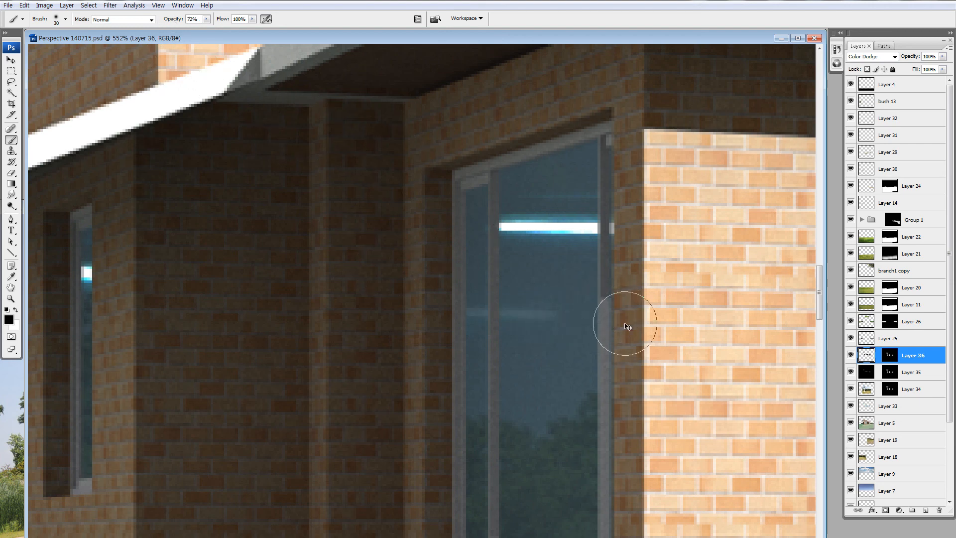
key(ctrl+z)
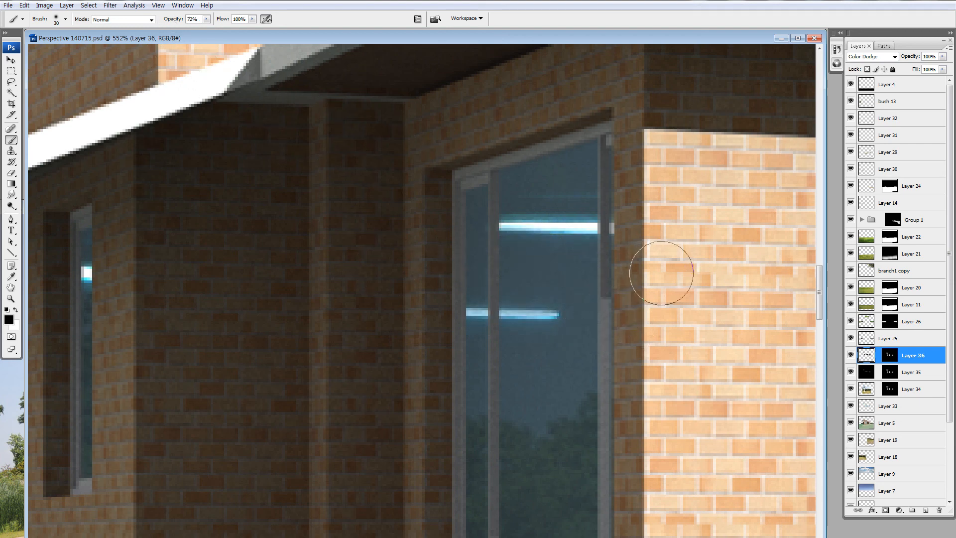
- Select the light reflections above the front door on Layer 36 and skew them vertically by 3.2 degrees
key(ctrl+minus)
key(ctrl+minus)
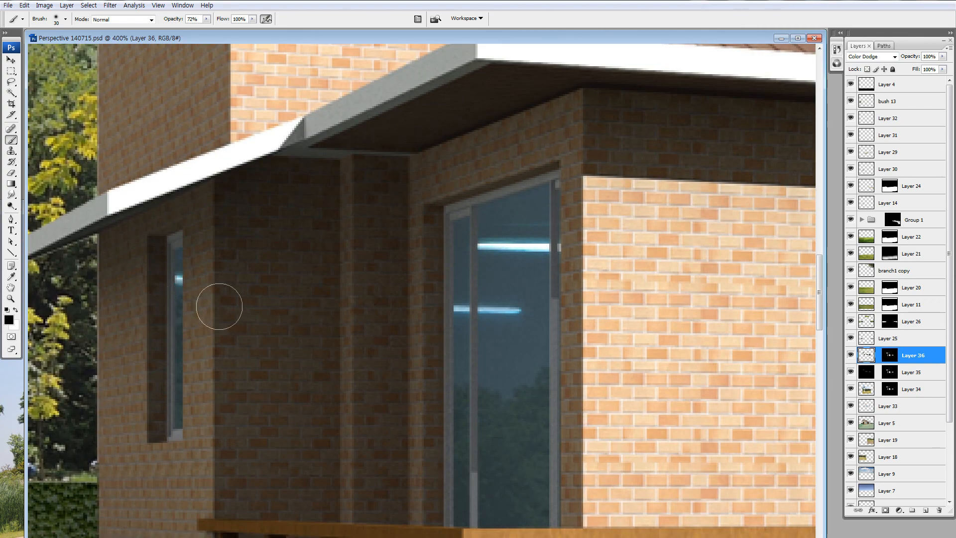
key(ctrl+minus)
key(ctrl+minus)
scroll(258, 177, up, 3)
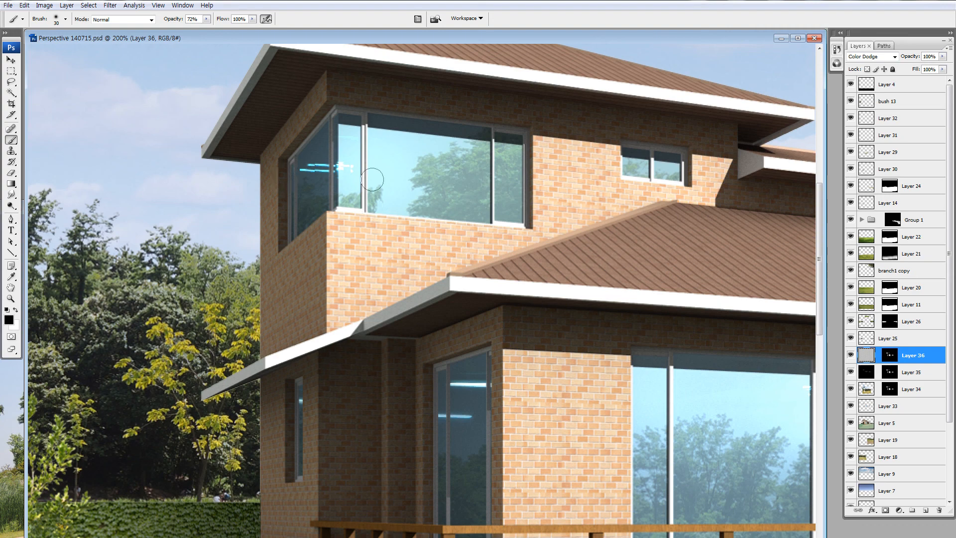
mouse_move(430, 176)
mouse_down()
mouse_move(378, 188)
mouse_move(65, 107)
mouse_up()
key(m)
mouse_move(424, 274)
mouse_down()
mouse_move(635, 332)
mouse_move(633, 309)
mouse_move(633, 320)
mouse_up()
key(ctrl+t)
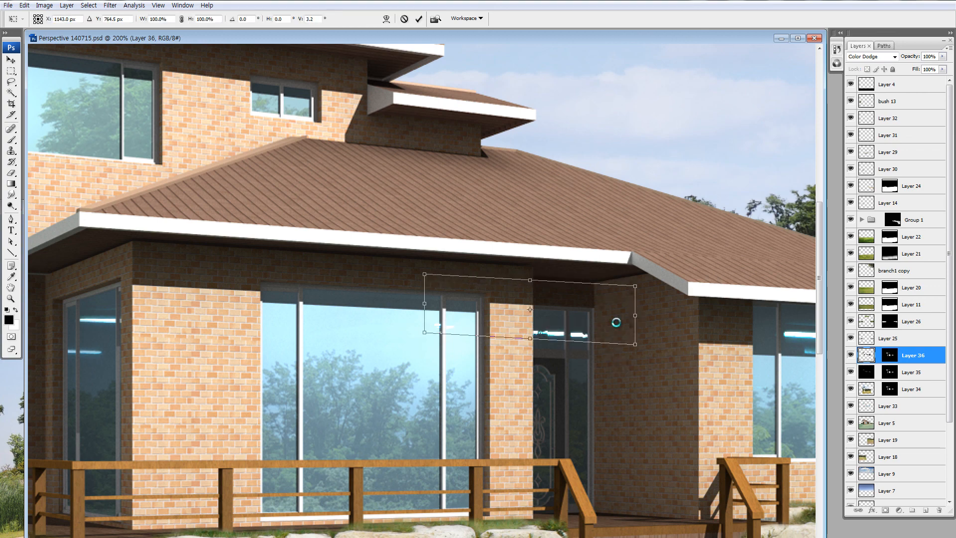
key(Return)
- Select the light reflection in the house's rightmost window and shift it left across the window frame
key(ctrl+minus)
key(ctrl+minus)
key(ctrl+minus)
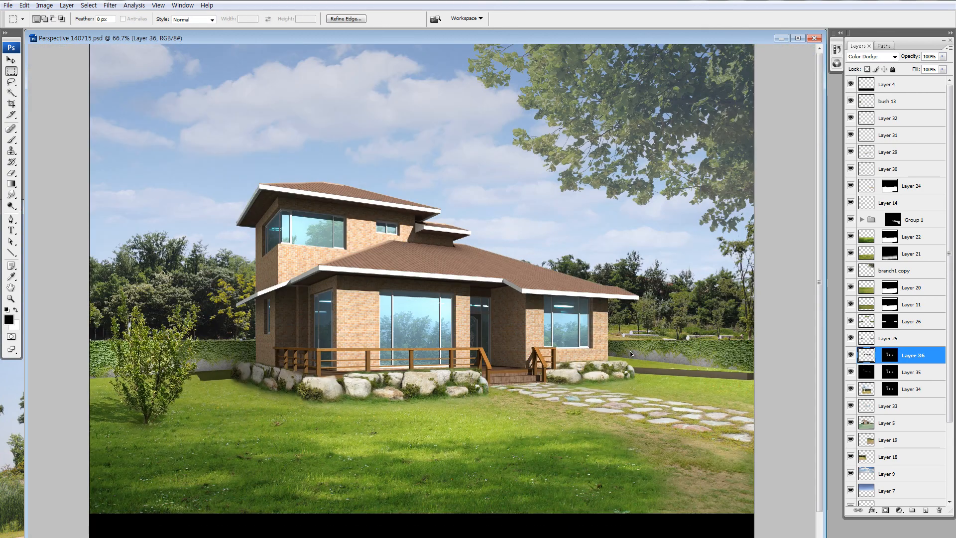
key(z)
drag(444, 242, 615, 355)
key(m)
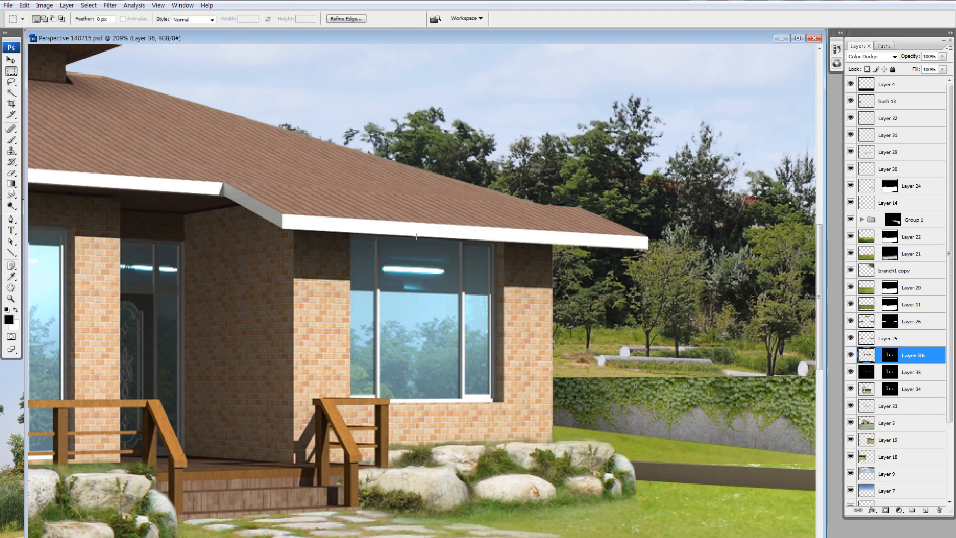
drag(347, 217, 582, 396)
ctrl+drag(534, 344, 490, 331)
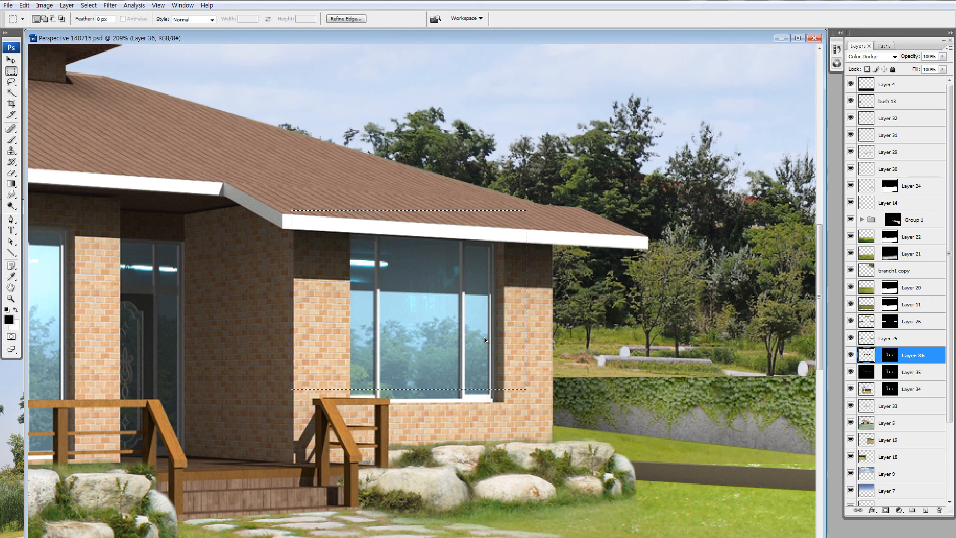
key(ctrl+d)
key(b)
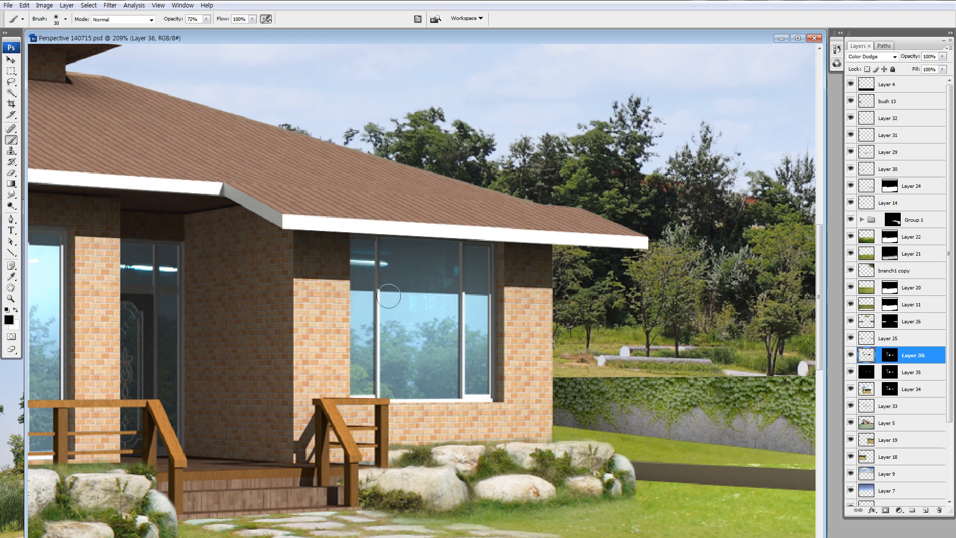
- Select Layer 33 and show it alone briefly to inspect the window glass, restoring the other layers
key(ctrl+minus)
key(ctrl+minus)
key(ctrl+minus)
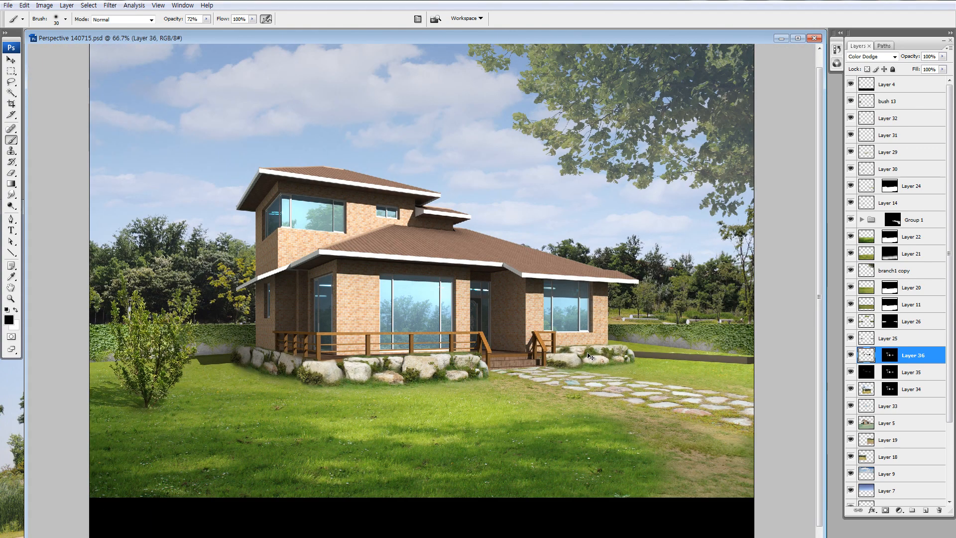
key(ctrl+minus)
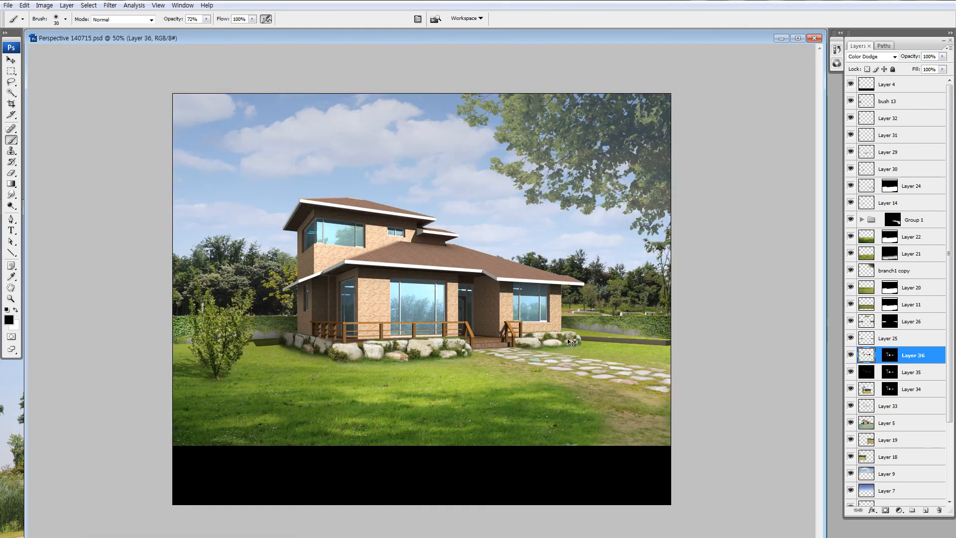
click(862, 408)
alt+click(850, 405)
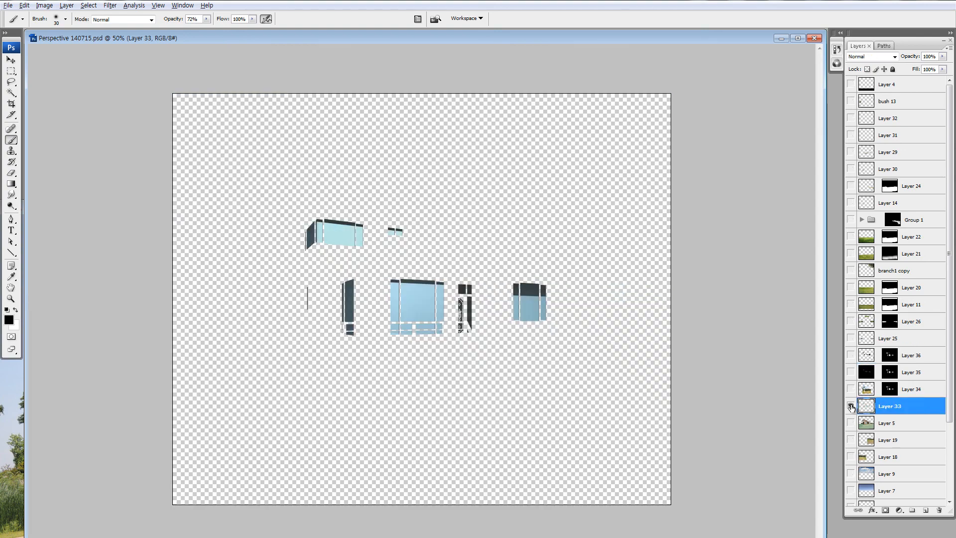
alt+click(850, 406)
- Recolour Layer 33's window glass with Hue/Saturation, comparing several hue shifts and applying Hue +13 and Lightness -2
key(ctrl+u)
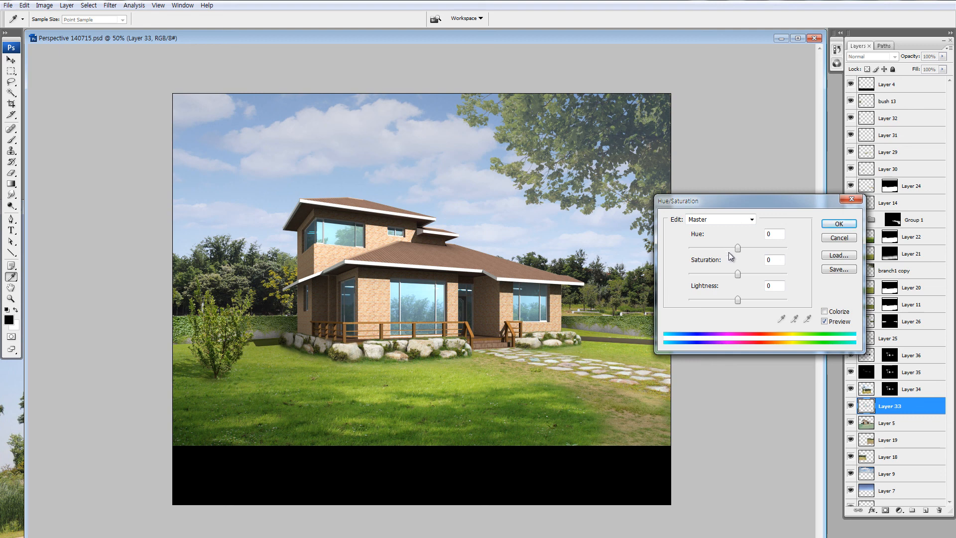
click(715, 248)
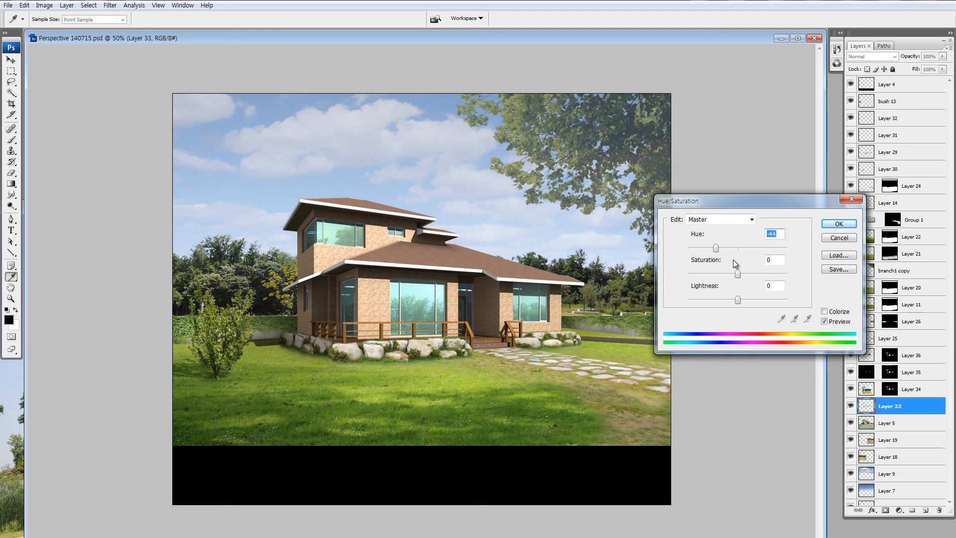
click(754, 247)
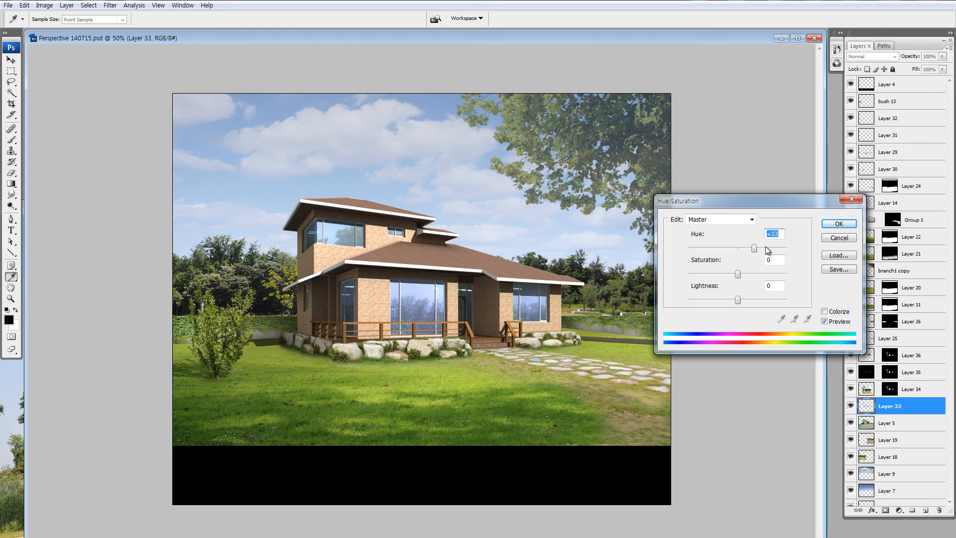
click(765, 247)
click(781, 248)
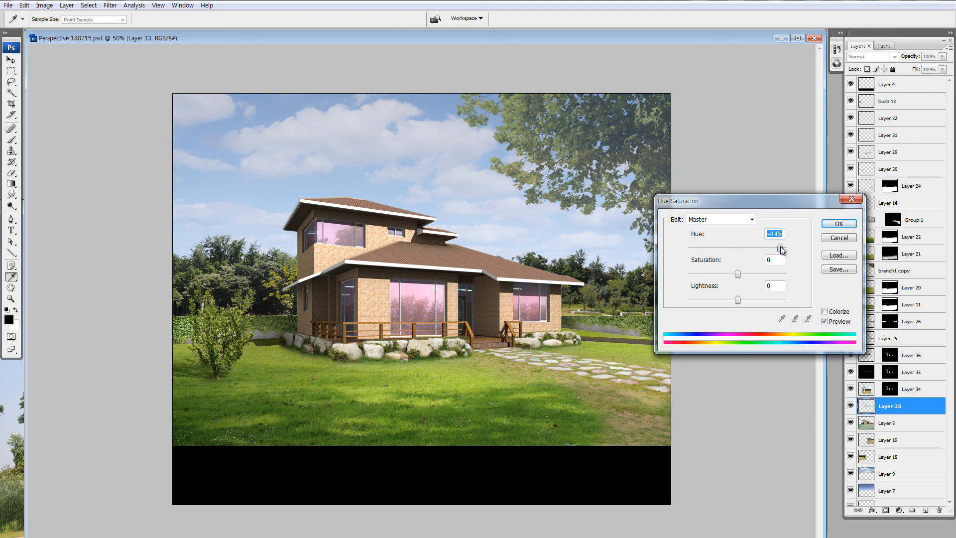
drag(780, 248, 765, 247)
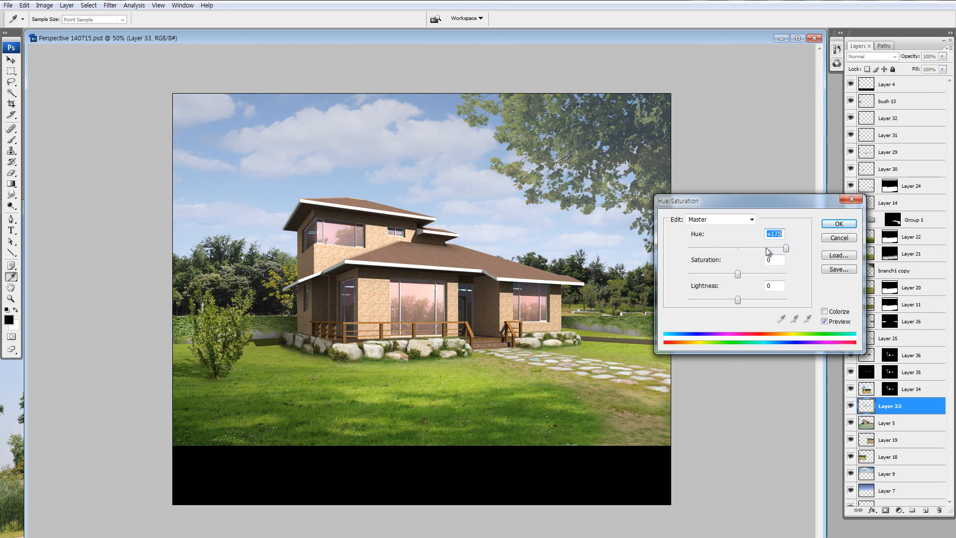
click(745, 247)
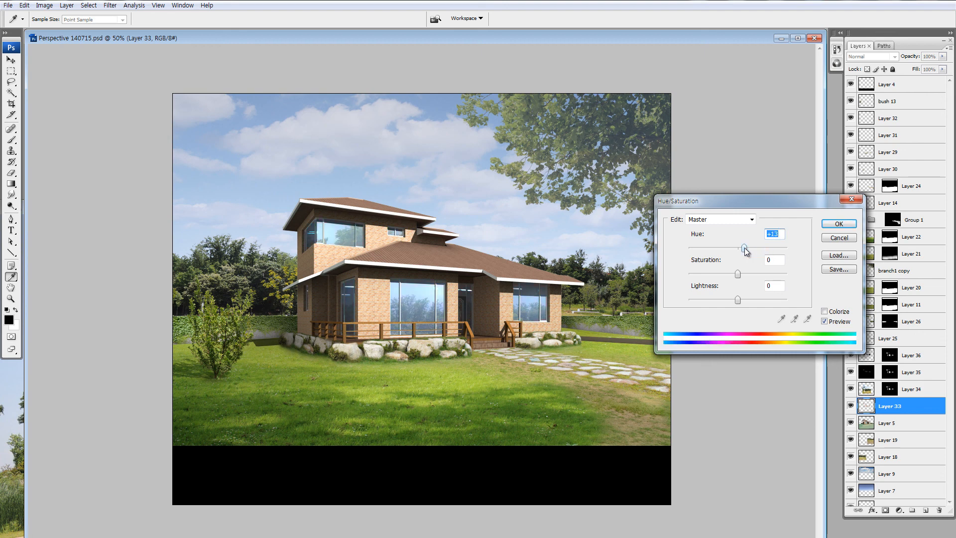
click(719, 248)
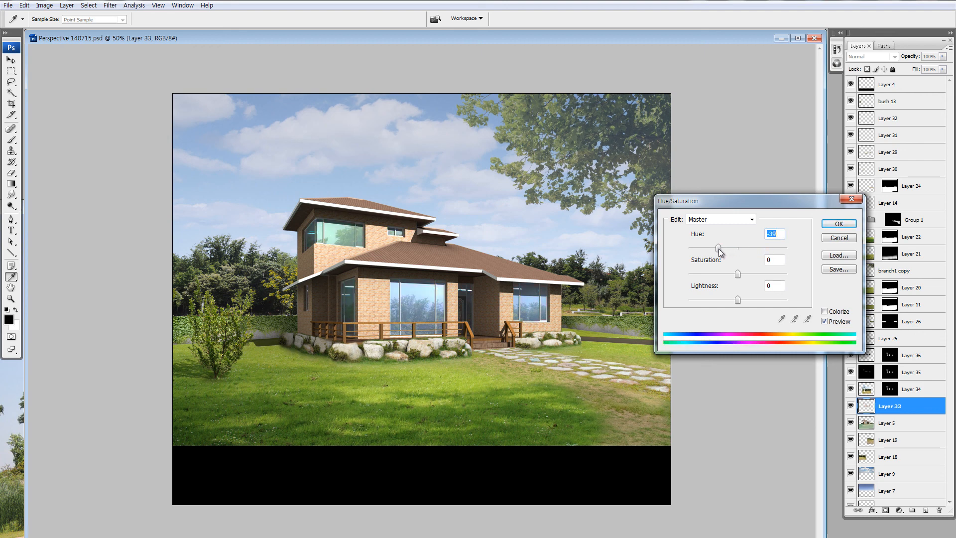
click(730, 300)
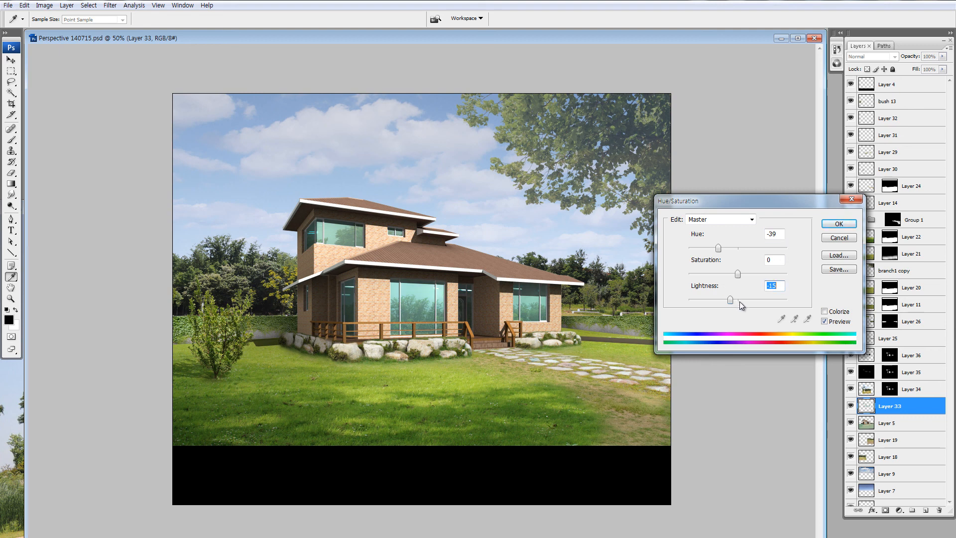
click(736, 300)
click(742, 248)
drag(743, 247, 745, 247)
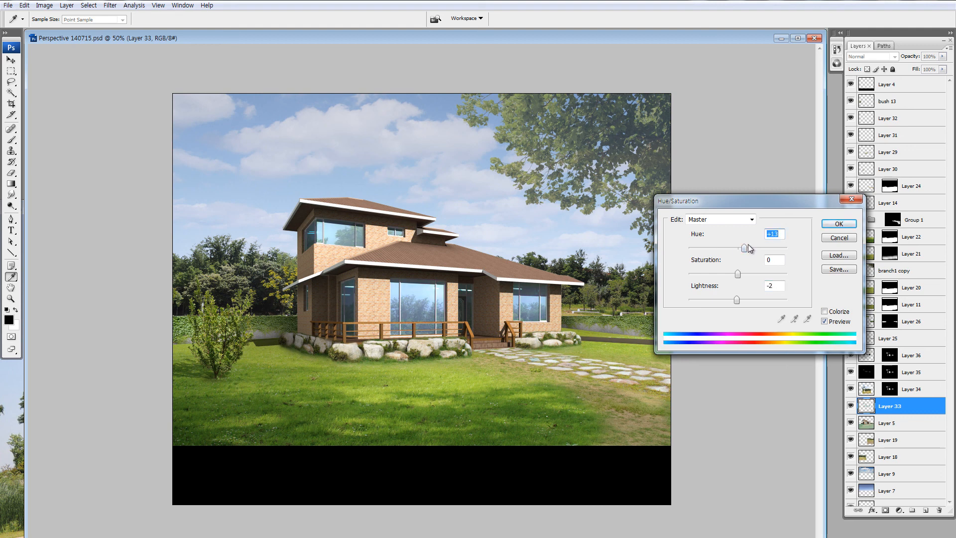
click(838, 223)
key(b)
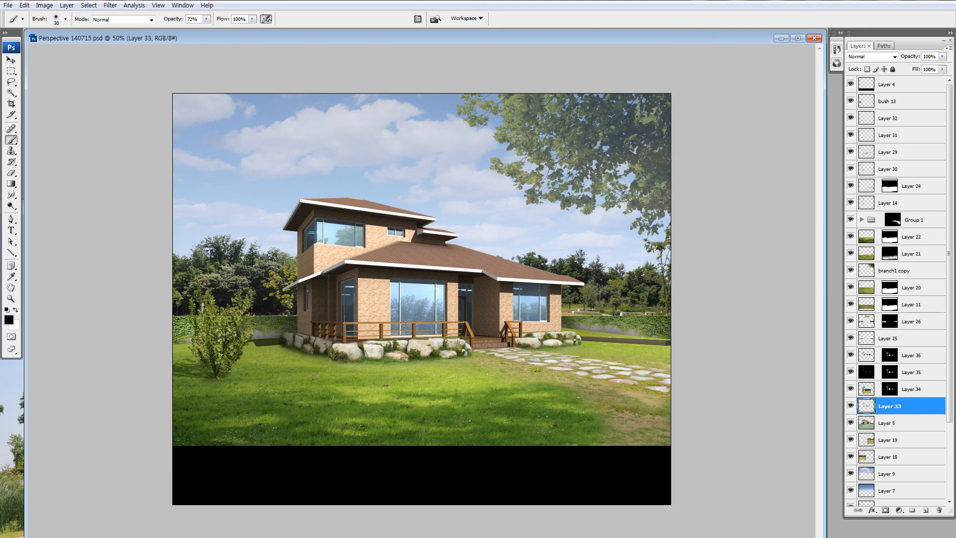
- Try the Overlay blend mode on Layer 34 and return it to Multiply
key(ctrl+minus)
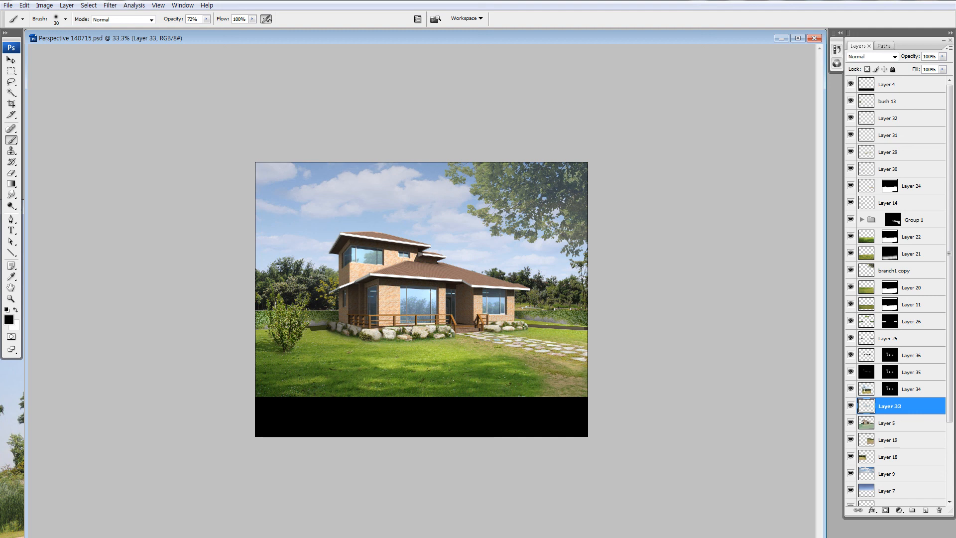
click(867, 389)
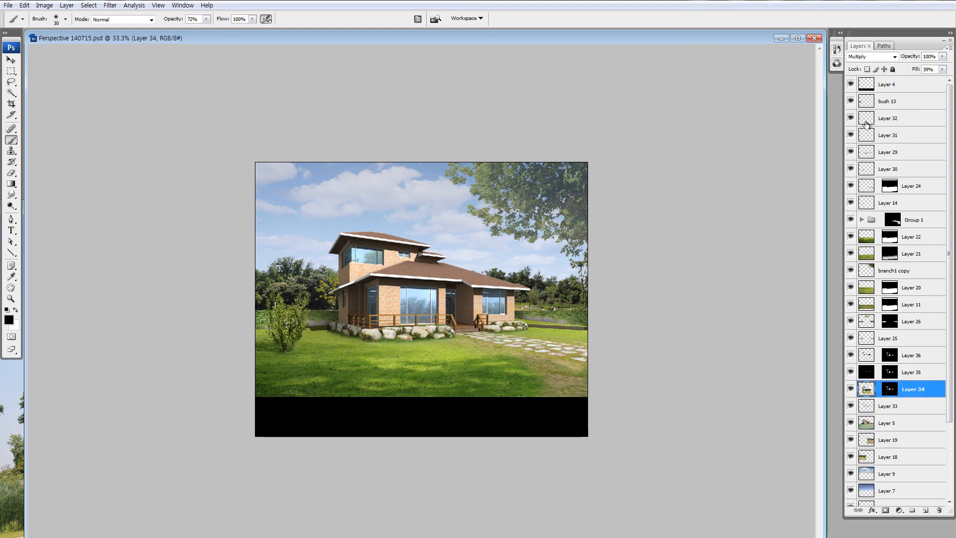
click(872, 56)
click(853, 188)
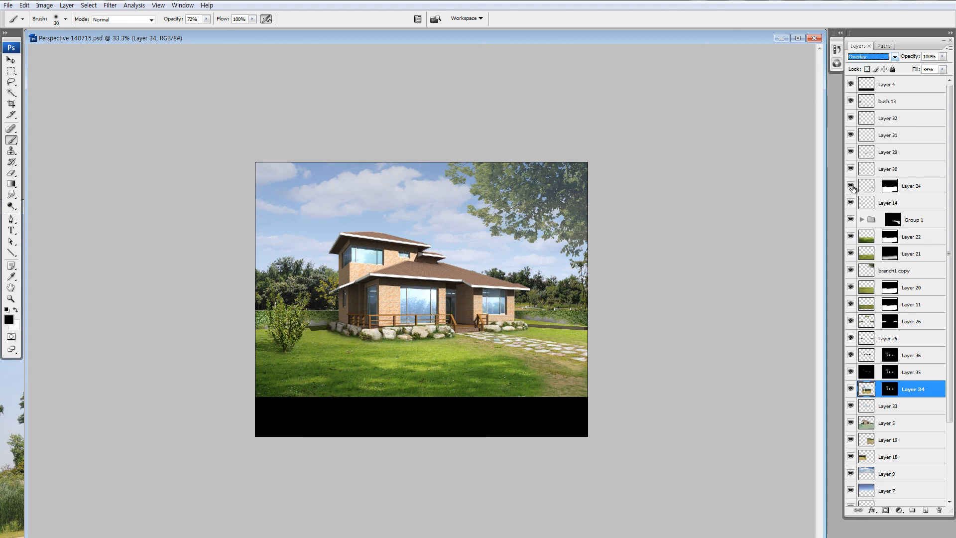
click(871, 56)
click(867, 95)
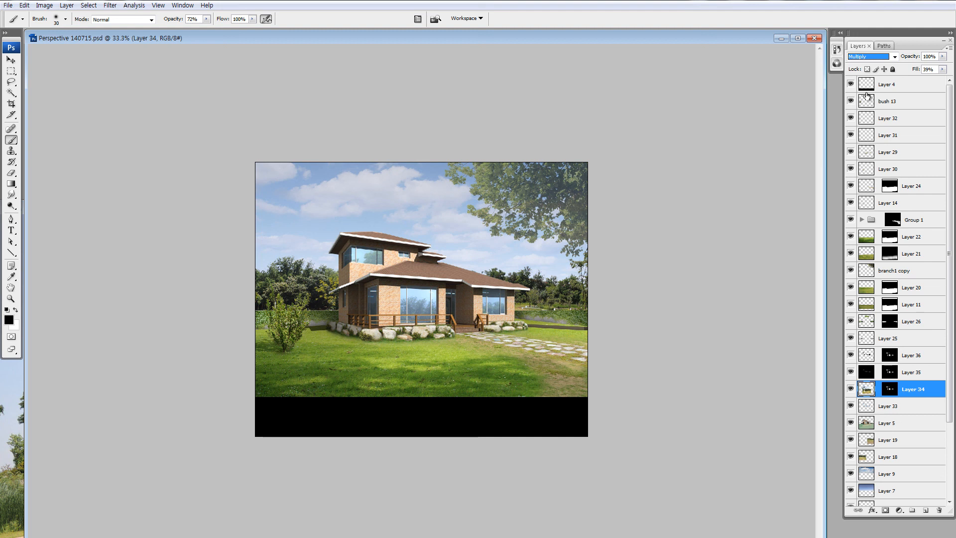
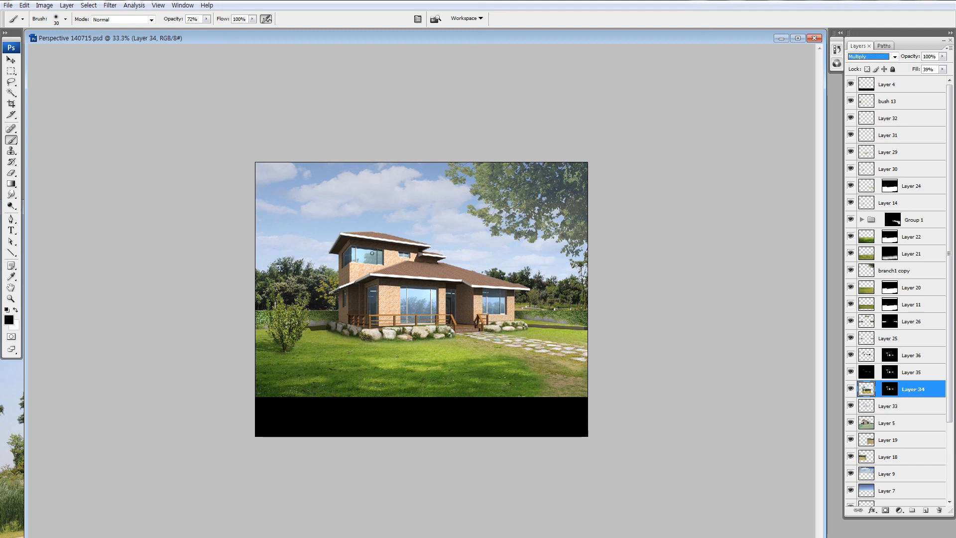
- Review the window masks attached to Layer 36, Layer 35 and Layer 34
click(891, 373)
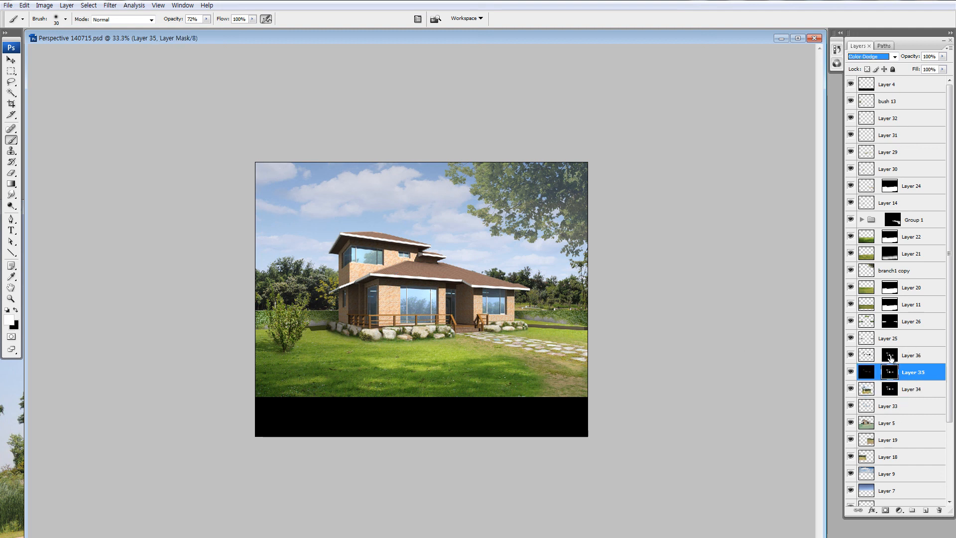
click(889, 357)
click(889, 373)
click(890, 390)
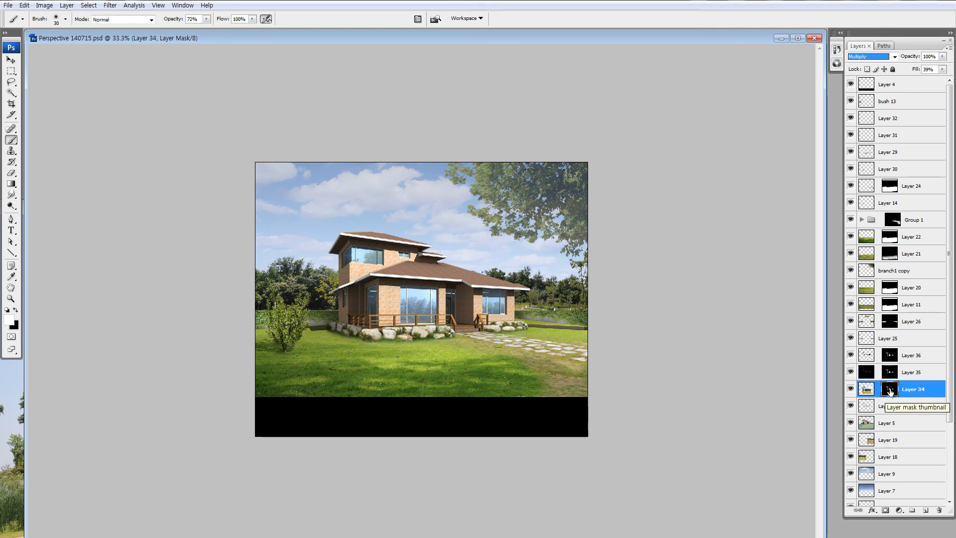
- Duplicate Layer 34 with its mask and hide the copy together with all layers above it
click(867, 390)
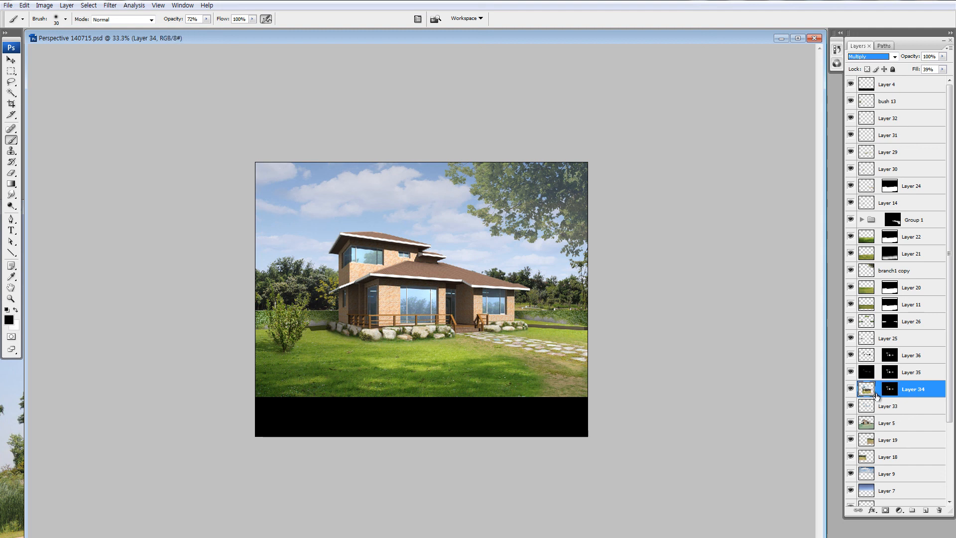
key(ctrl+j)
click(850, 389)
drag(854, 373, 849, 330)
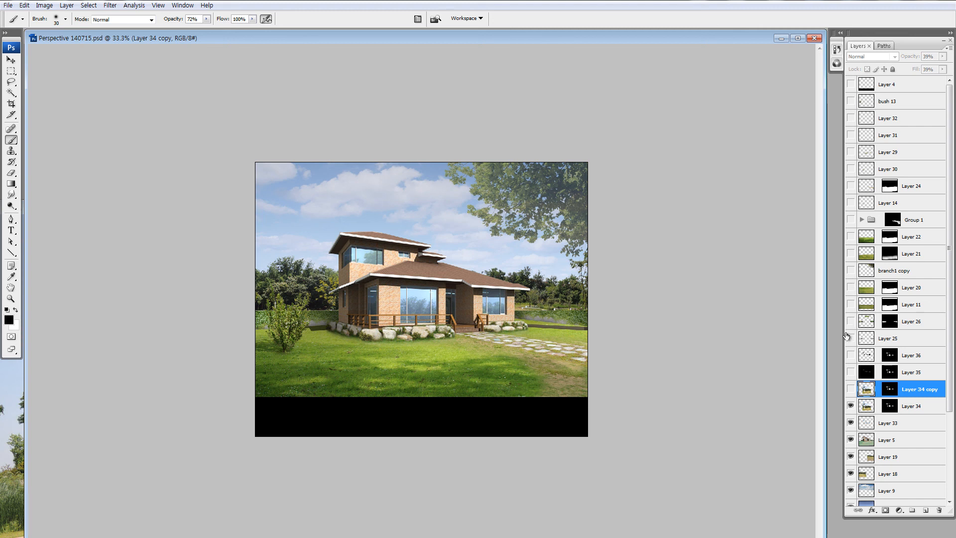
- Delete the mask of the original Layer 34 without applying it, and toggle Layers 34 and 33 to compare the reflections
drag(888, 410, 939, 510)
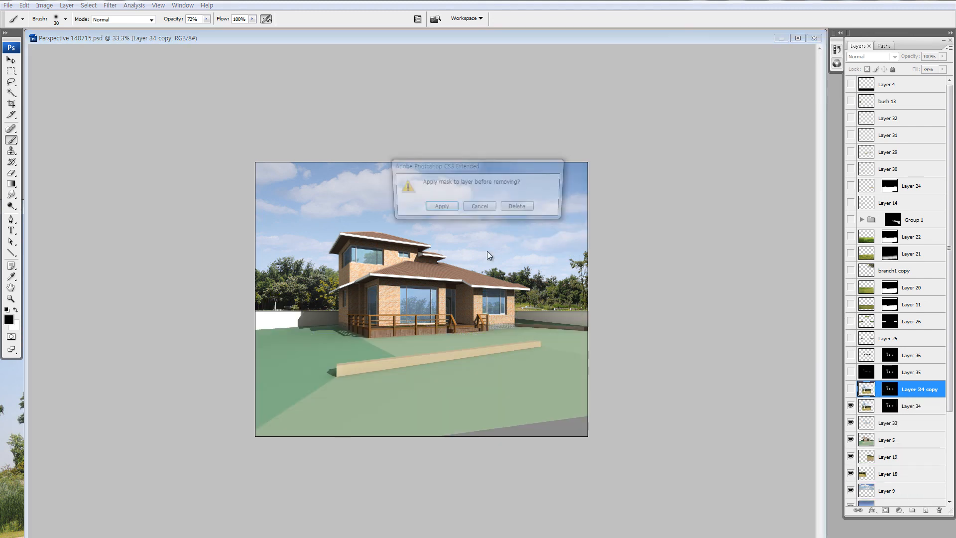
click(517, 208)
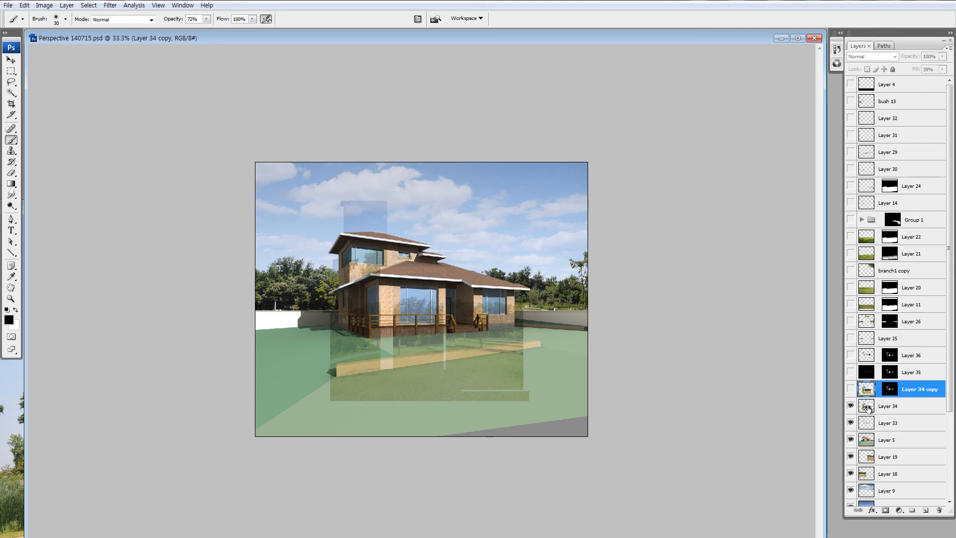
click(850, 405)
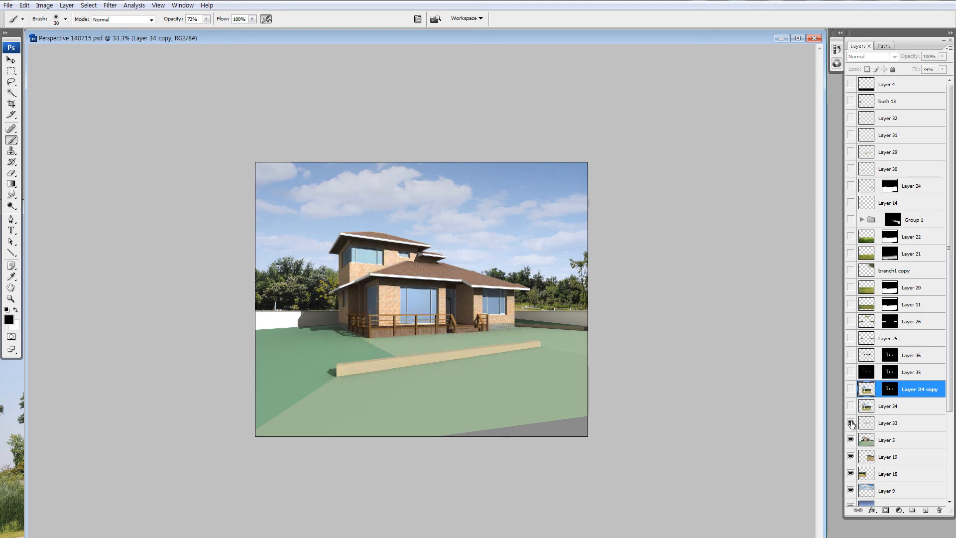
alt+click(851, 423)
alt+click(850, 423)
click(850, 406)
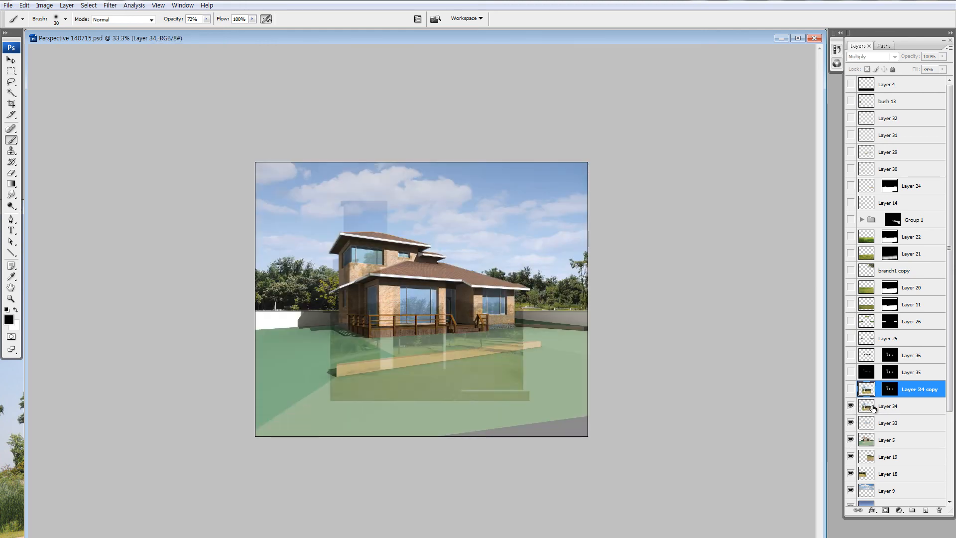
- Clip the unmasked Layer 34 reflections to the window glass on Layer 33
click(870, 411)
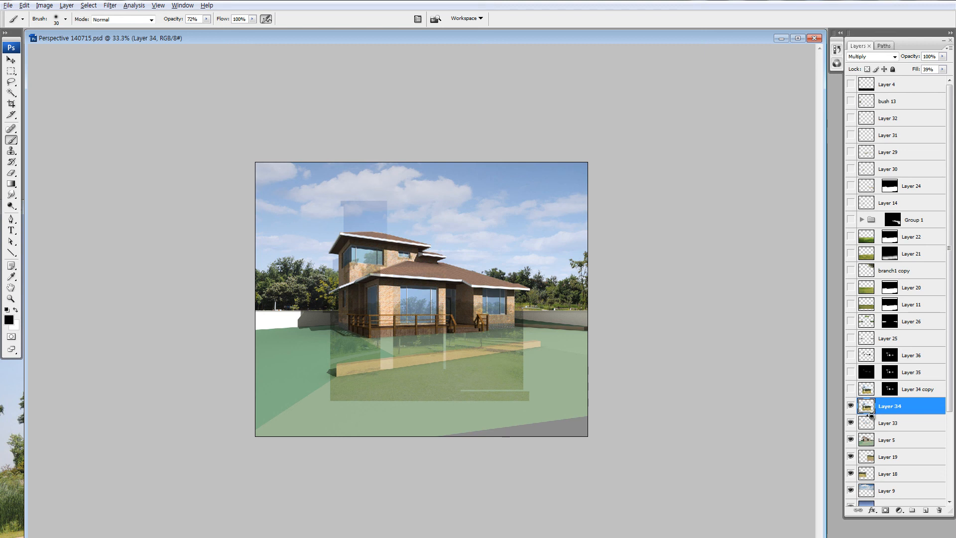
alt+click(871, 414)
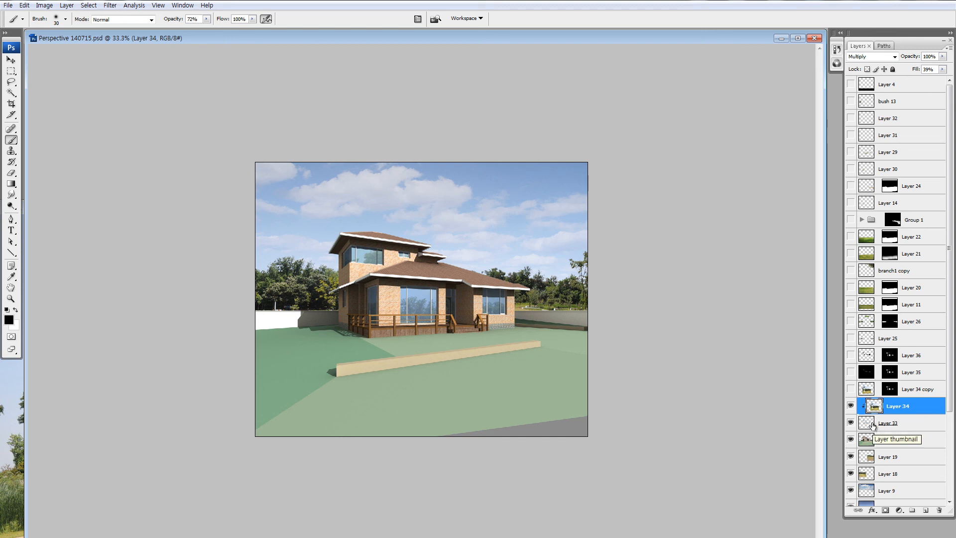
click(867, 423)
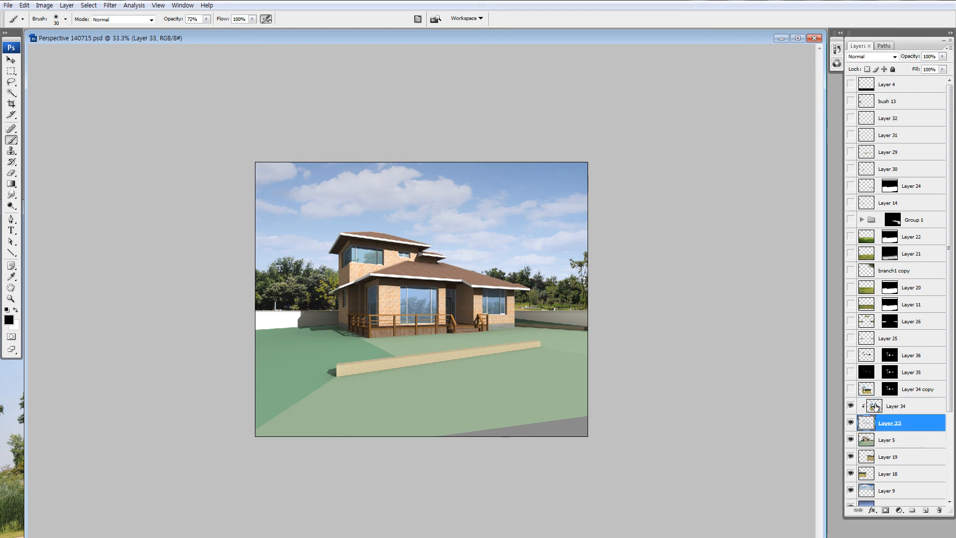
click(875, 407)
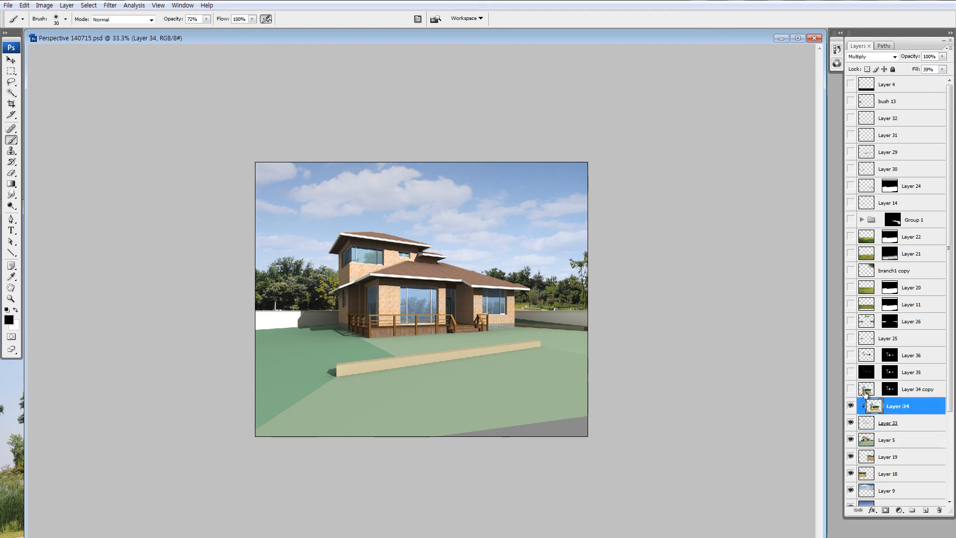
- Compare the clipped reflections with the masked Layer 34 copy, and briefly release and restore the clipping
click(850, 388)
click(851, 389)
click(851, 389)
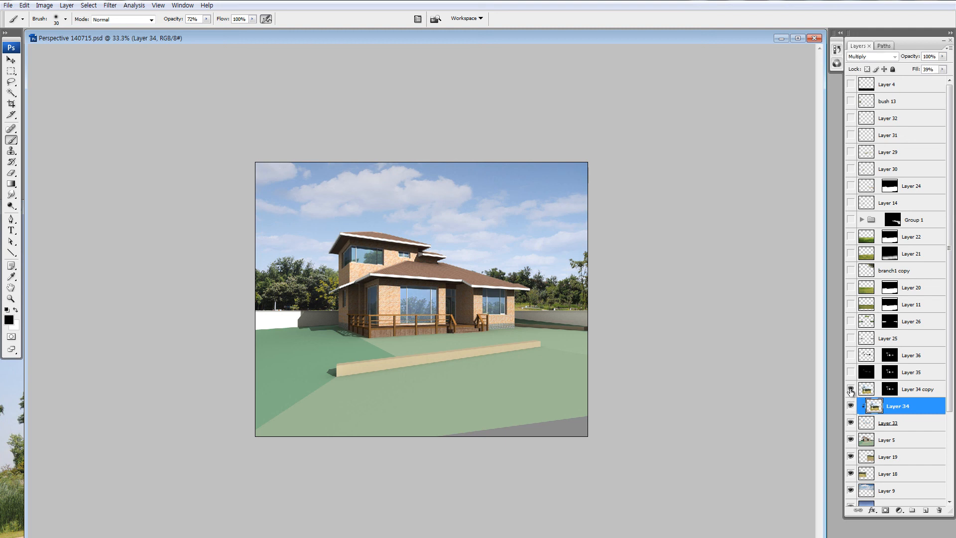
click(851, 389)
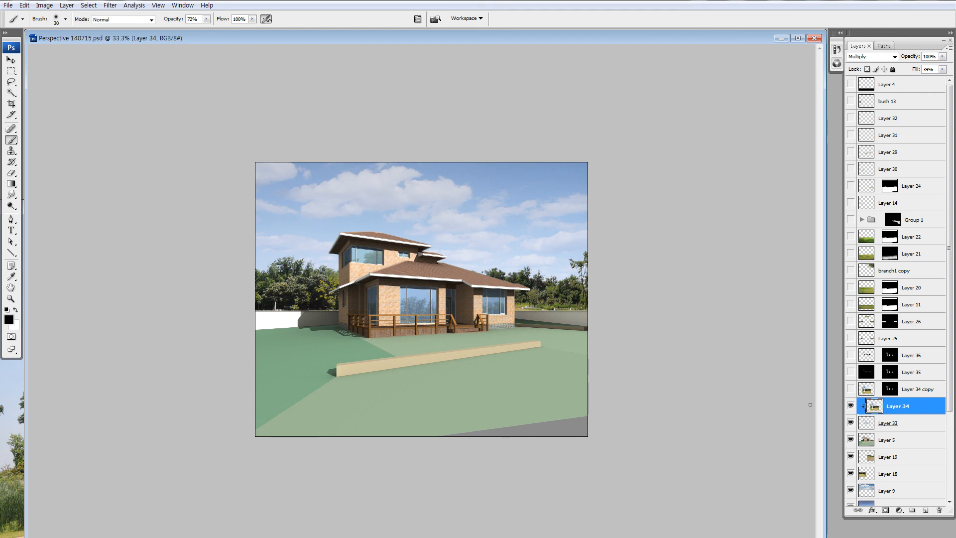
alt+click(879, 414)
alt+click(878, 413)
- Try moving a rectangular piece of Layer 33's glass from the rightmost window onto the wall below, undo the move and deselect
click(868, 423)
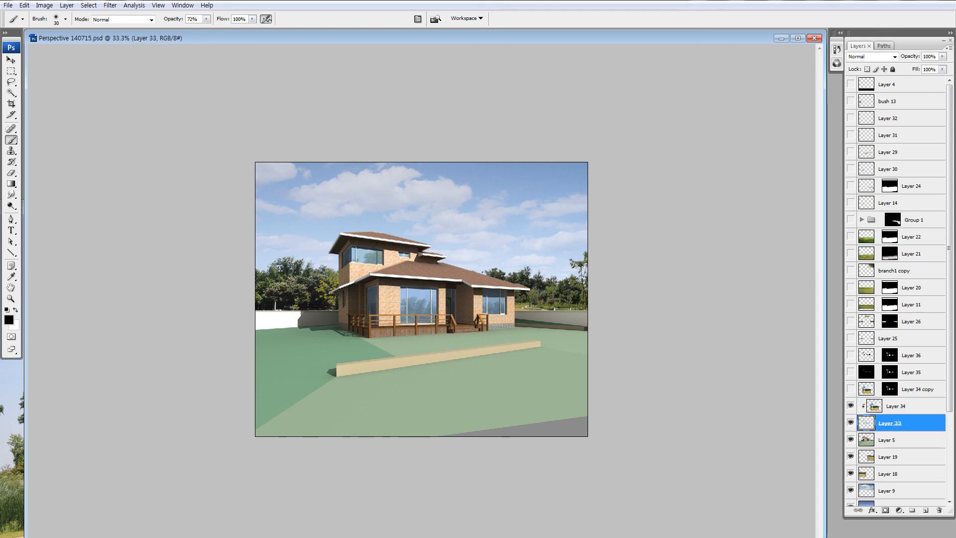
key(m)
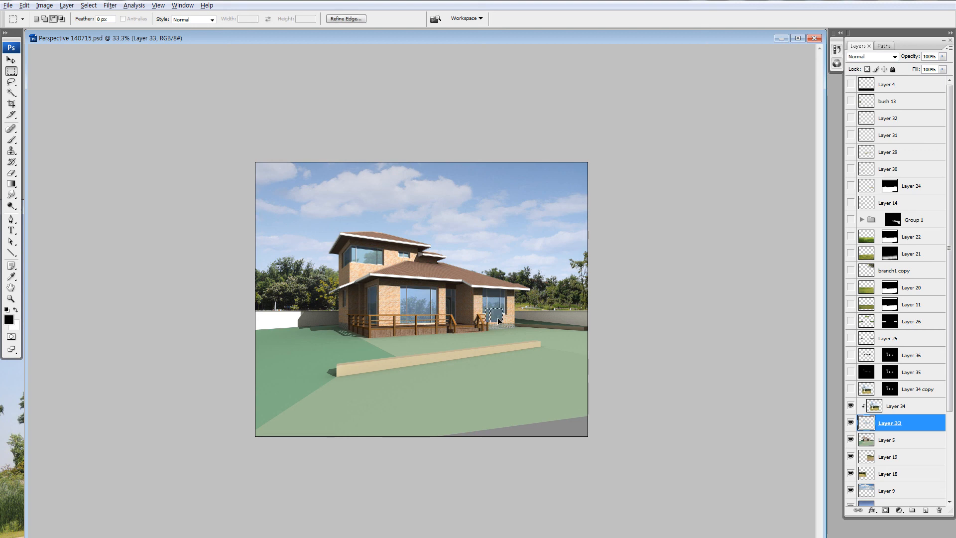
drag(488, 313, 504, 329)
key(z)
drag(454, 266, 554, 368)
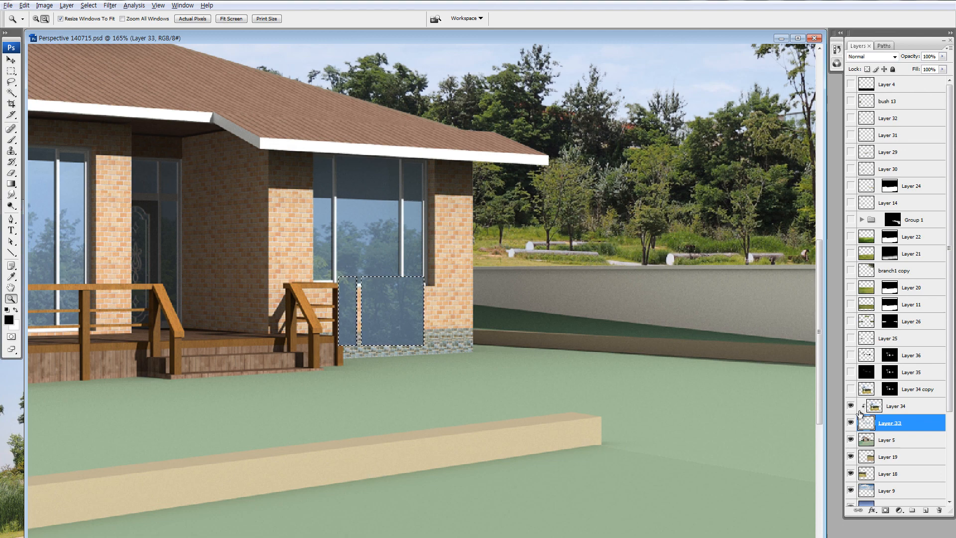
key(ctrl+z)
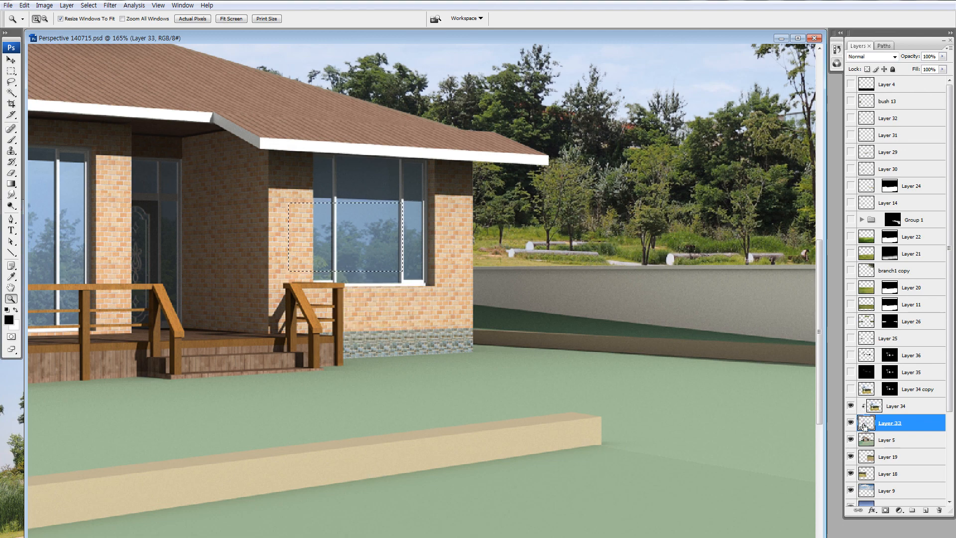
key(ctrl+d)
- Paint black on Layer 33 across the rightmost window's lower edge and the wall, undo the strokes and paint the area again
key(b)
mouse_move(381, 279)
mouse_down()
mouse_move(401, 306)
mouse_move(371, 297)
mouse_up()
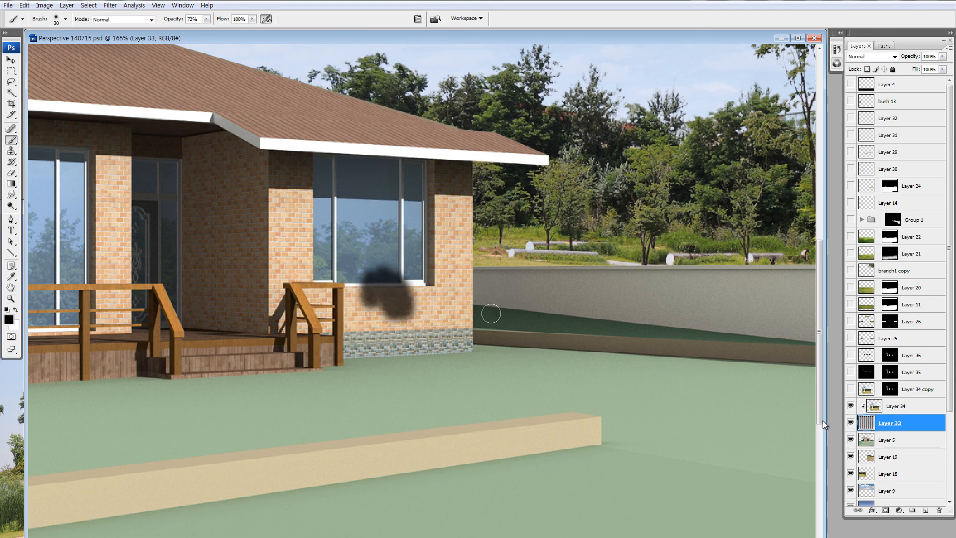
key(ctrl+z)
mouse_move(450, 266)
mouse_down()
mouse_move(390, 301)
mouse_move(376, 258)
mouse_move(390, 284)
mouse_up()
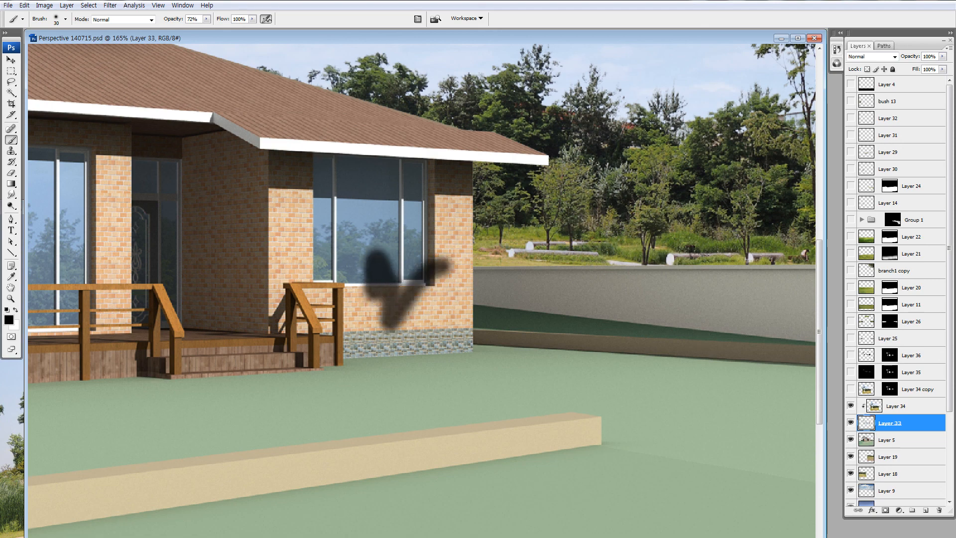
- Undo the last black painting on Layer 33, release Layer 34 from its clipping mask and hide Layer 34
key(ctrl+z)
click(870, 408)
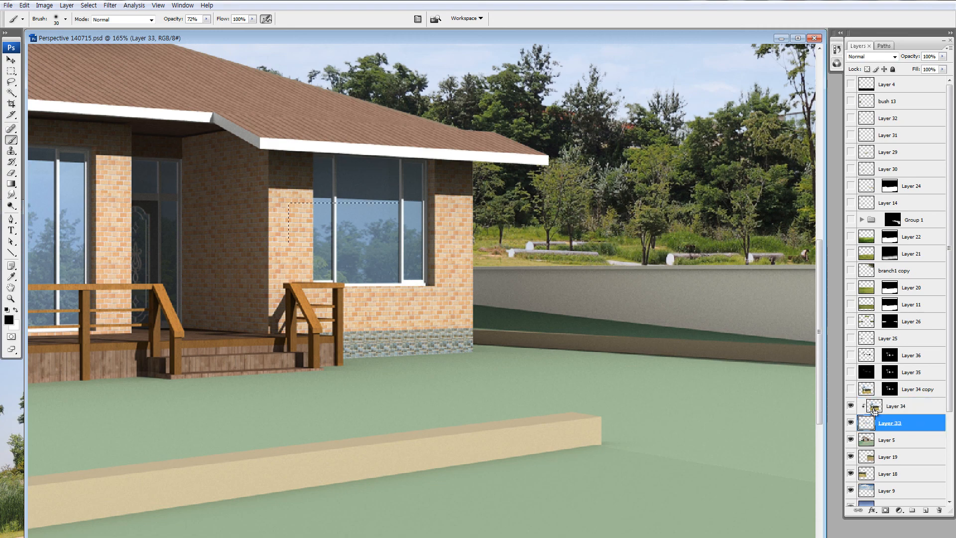
alt+click(874, 414)
click(851, 406)
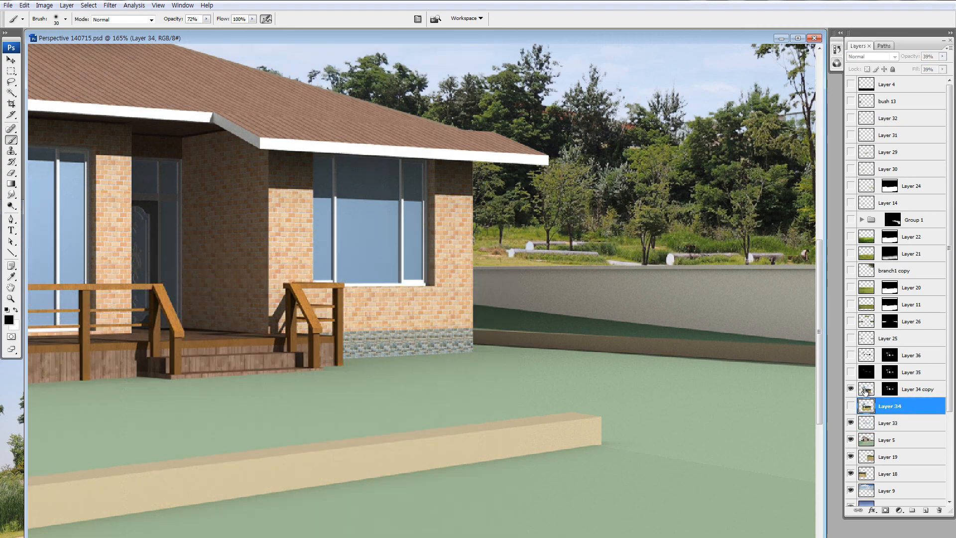
- Show Layer 34 copy and make its layer mask active for editing
click(850, 388)
key(x)
click(889, 389)
key(m)
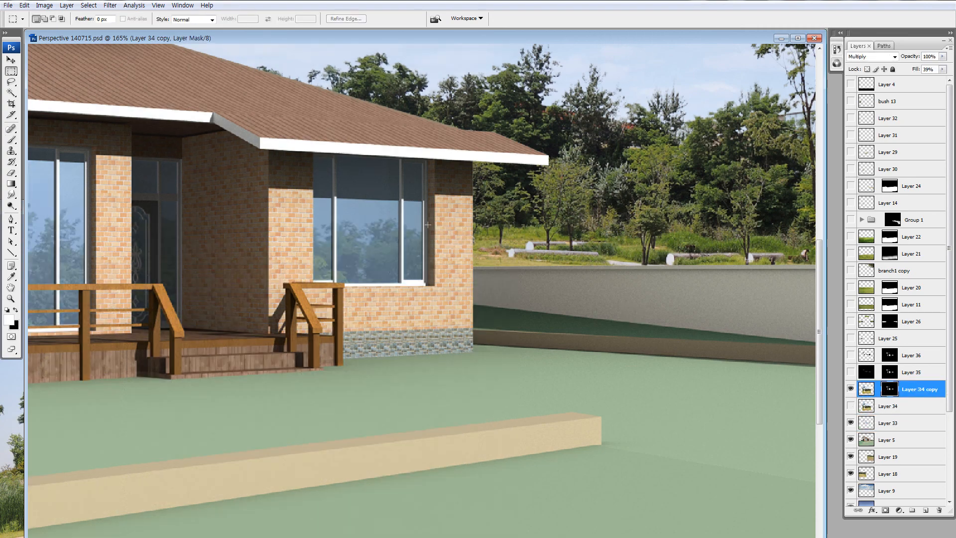
- Try white and black brush strokes on Layer 34 copy's mask around the rightmost window's lower edge at 100% opacity, undoing each stroke
key(b)
mouse_move(379, 264)
mouse_down()
mouse_move(388, 301)
mouse_move(406, 282)
mouse_move(407, 300)
mouse_up()
key(ctrl+z)
drag(176, 20, 192, 21)
mouse_move(395, 282)
mouse_down()
mouse_move(365, 297)
mouse_move(404, 295)
mouse_up()
key(ctrl+z)
key(x)
mouse_move(373, 263)
mouse_down()
mouse_move(377, 276)
mouse_move(394, 274)
mouse_up()
key(ctrl+z)
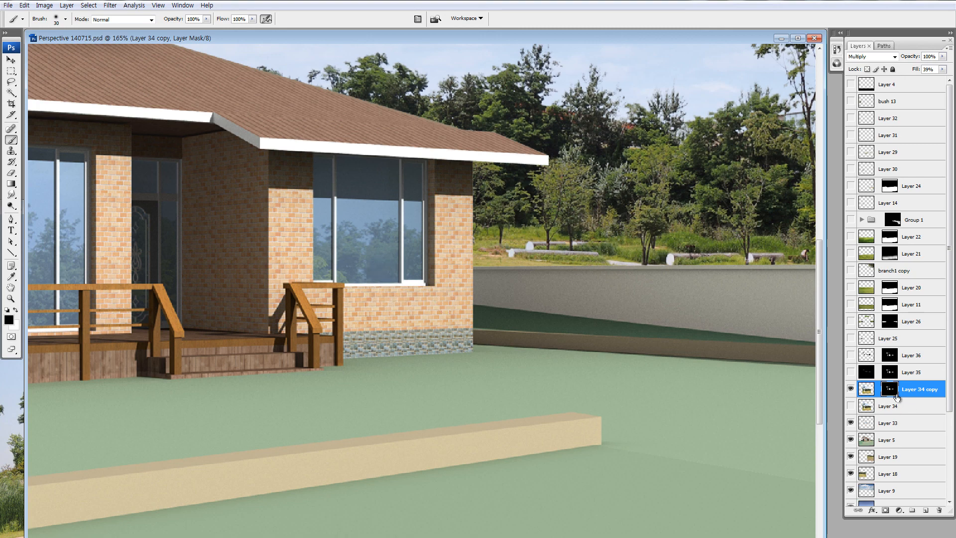
- Raise the contrast and lower the brightness of Layer 34 copy's mask with a legacy Brightness/Contrast adjustment
key(alt+i)
key(a)
key(c)
click(742, 285)
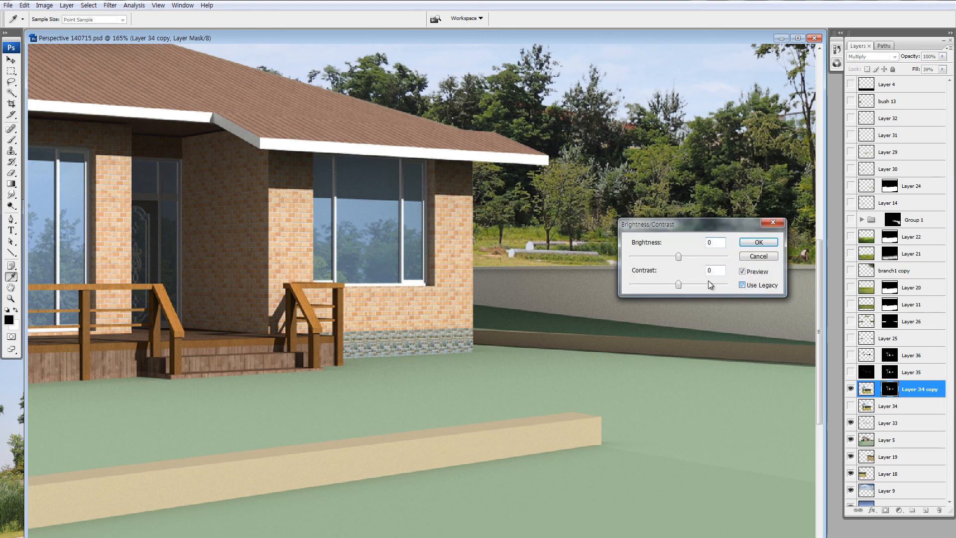
drag(709, 283, 724, 283)
mouse_move(681, 254)
mouse_down()
mouse_move(694, 252)
mouse_move(660, 252)
mouse_up()
key(Return)
key(b)
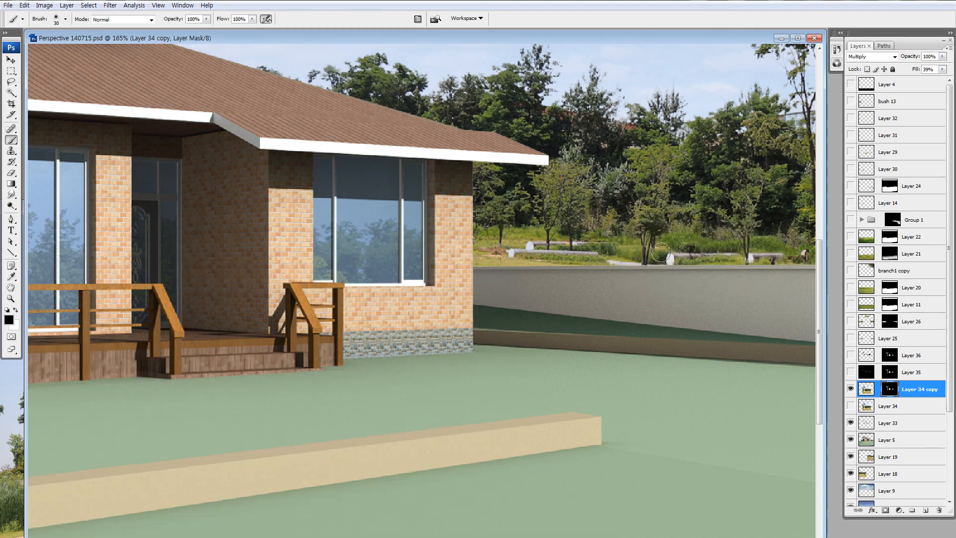
- Delete the hidden, unmasked Layer 34
key(ctrl+minus)
key(ctrl+minus)
key(ctrl+minus)
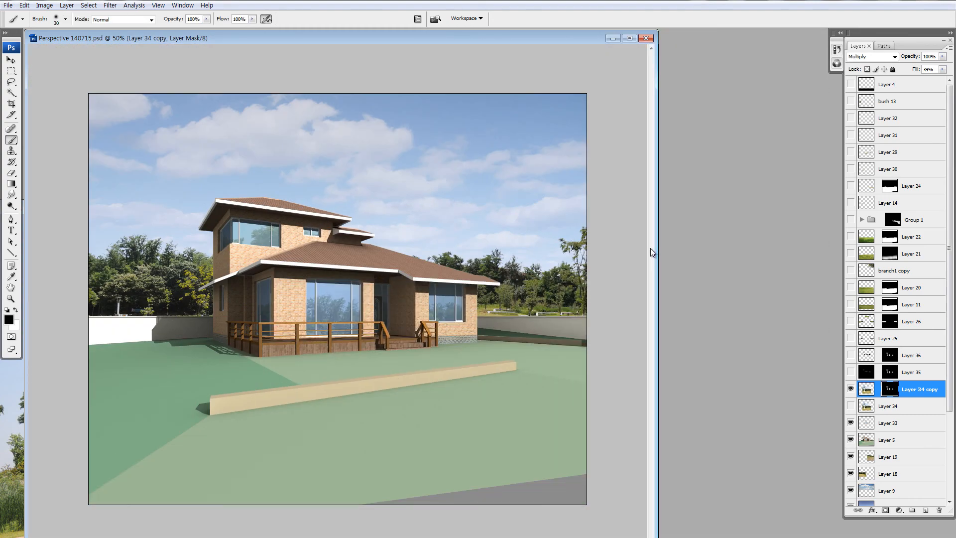
click(864, 409)
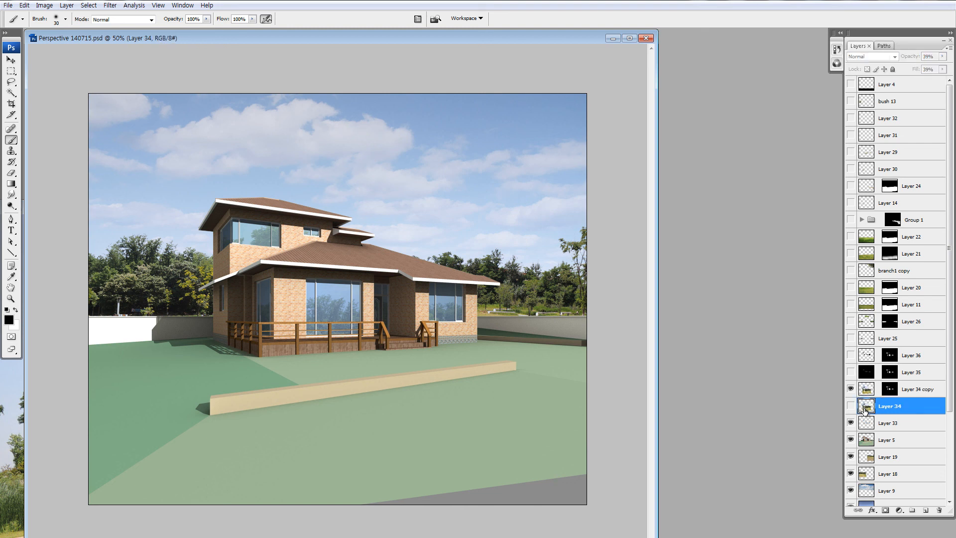
key(Delete)
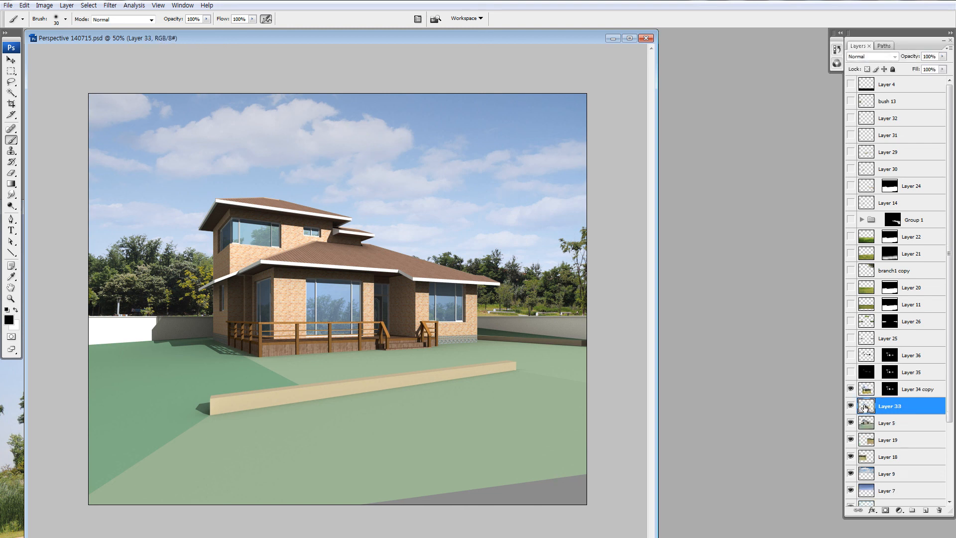
- Hide and show all layers other than Layer 34 copy so that the complete composition is displayed
right_click(851, 391)
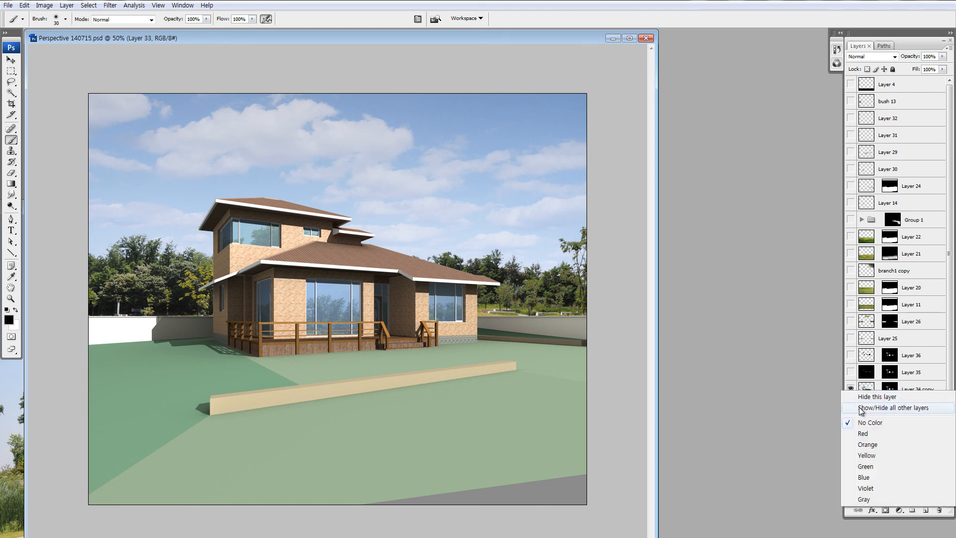
click(854, 405)
right_click(851, 392)
click(854, 405)
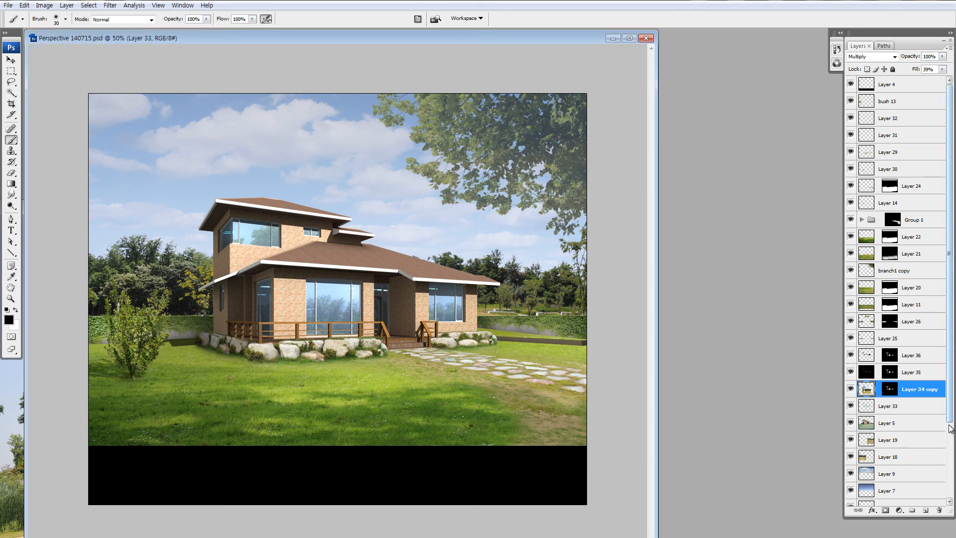
- Copy the roof surfaces from Layer 5 to a new layer, using the red channel of Layer 1's colour map as the selection
click(949, 501)
alt+click(850, 495)
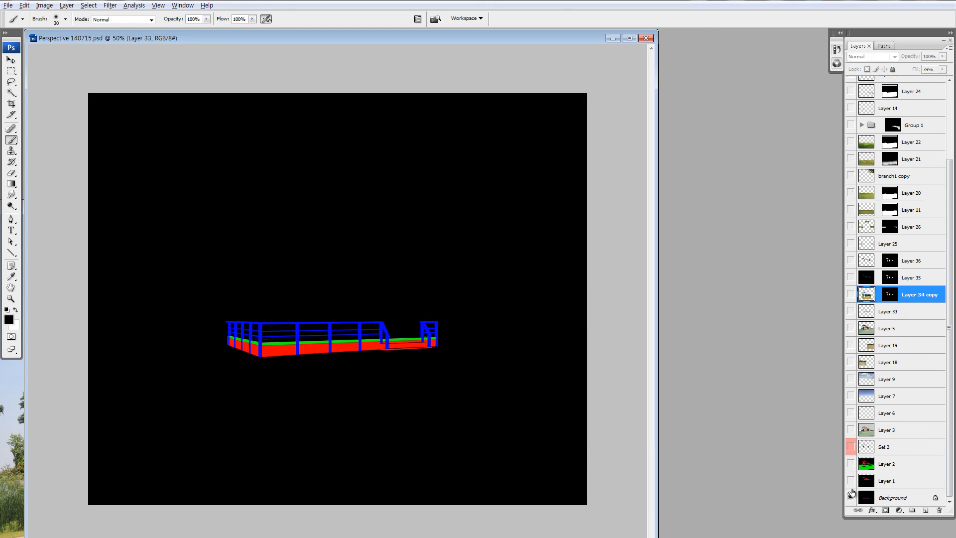
click(850, 481)
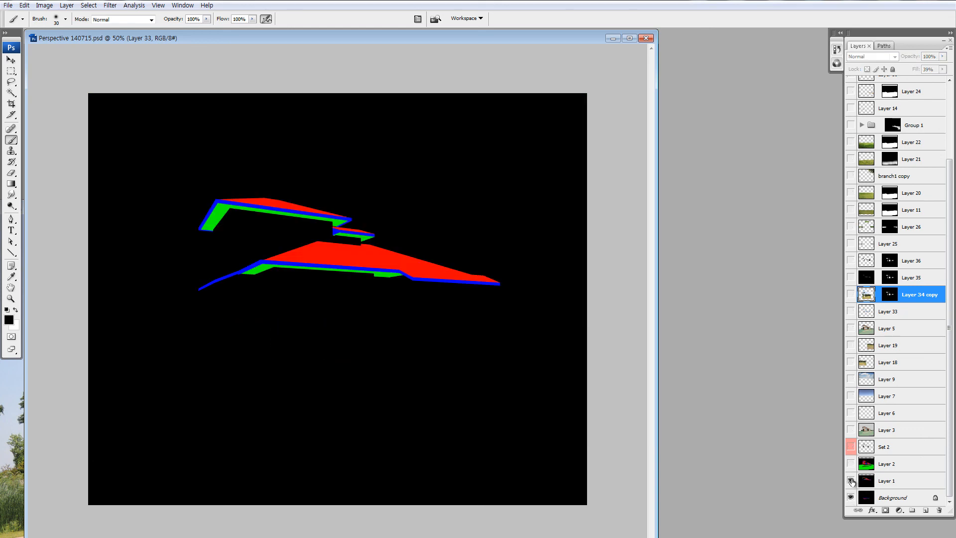
click(836, 64)
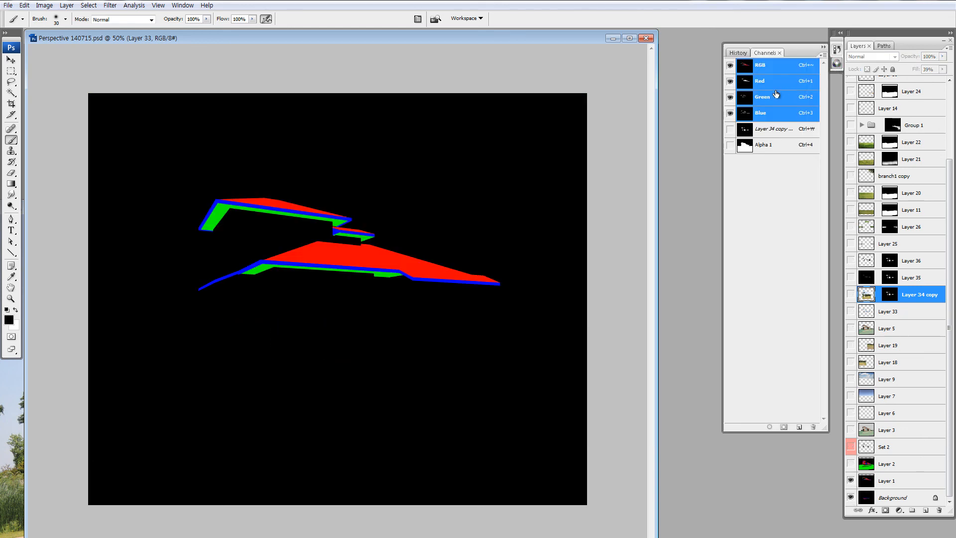
click(850, 328)
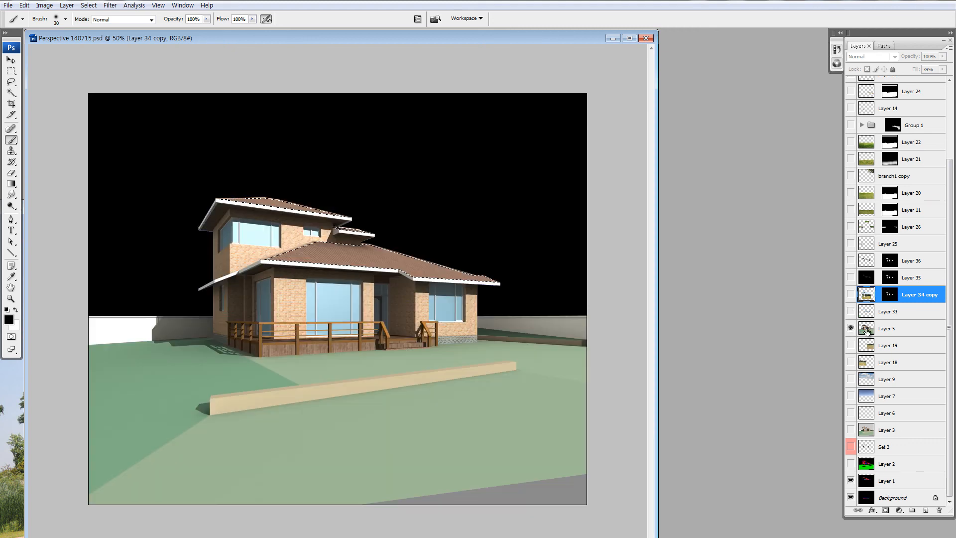
click(867, 330)
key(ctrl+j)
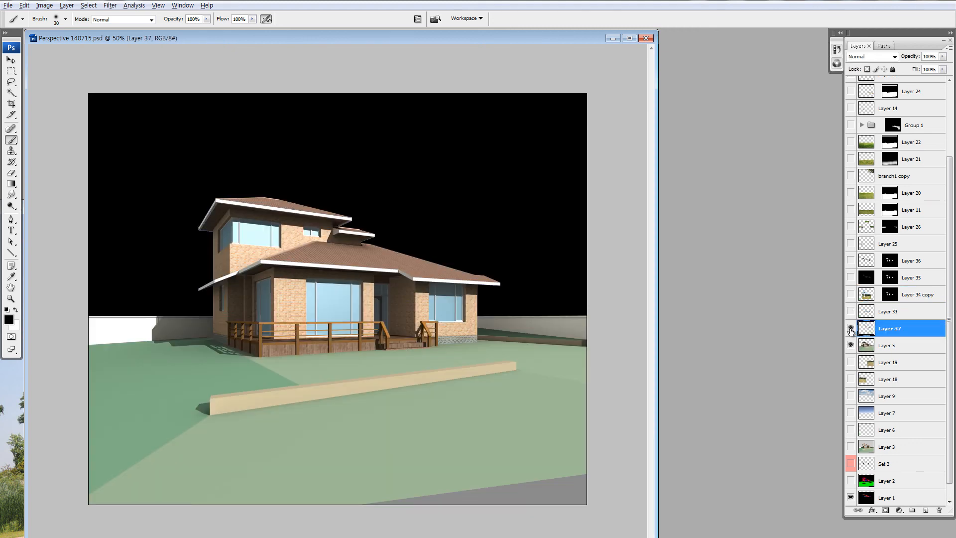
- Isolate the copied roof layer to examine it, and show Layer 5 with it again
alt+click(850, 328)
scroll(869, 447, down, 1)
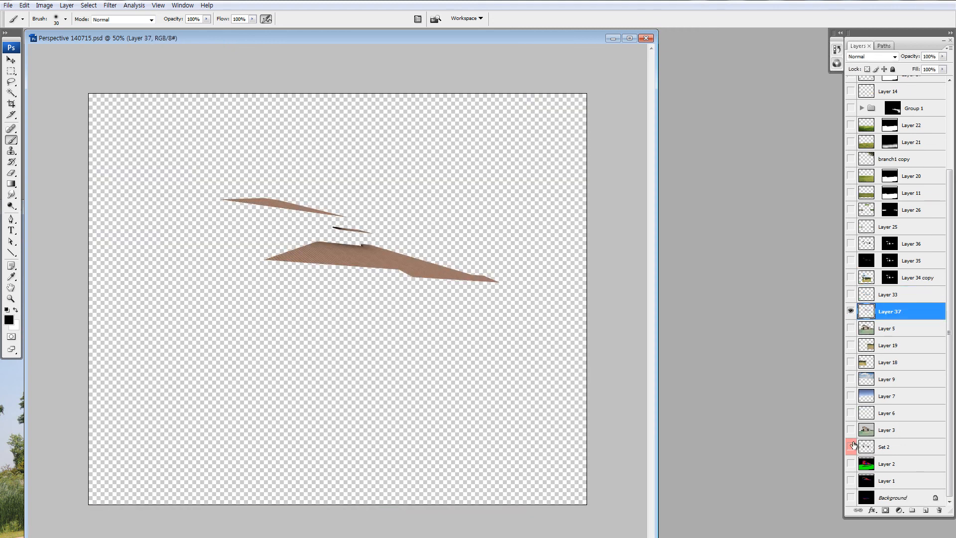
click(850, 328)
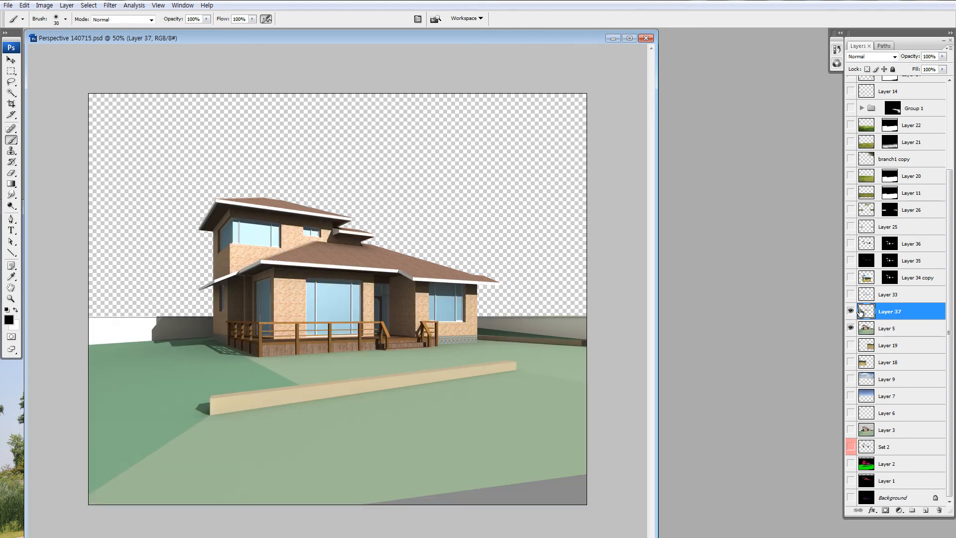
- Copy the brick walls from Layer 5 to a new layer, using the red channel of Layer 2's colour map as the selection
alt+click(851, 464)
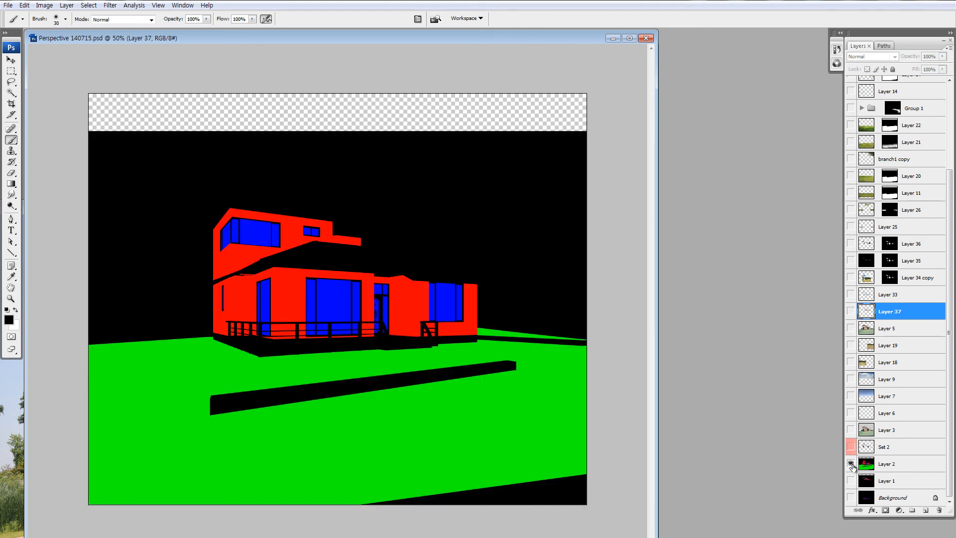
click(837, 65)
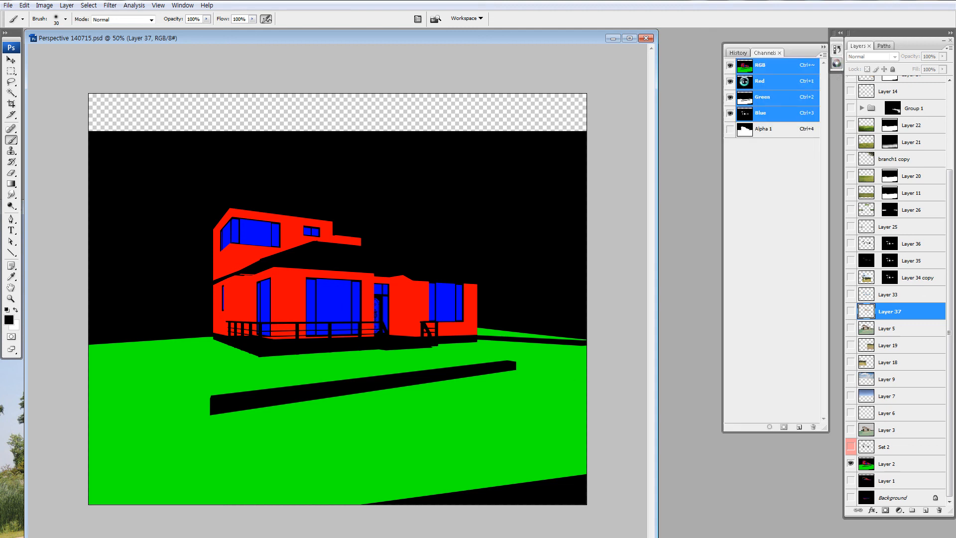
ctrl+click(744, 81)
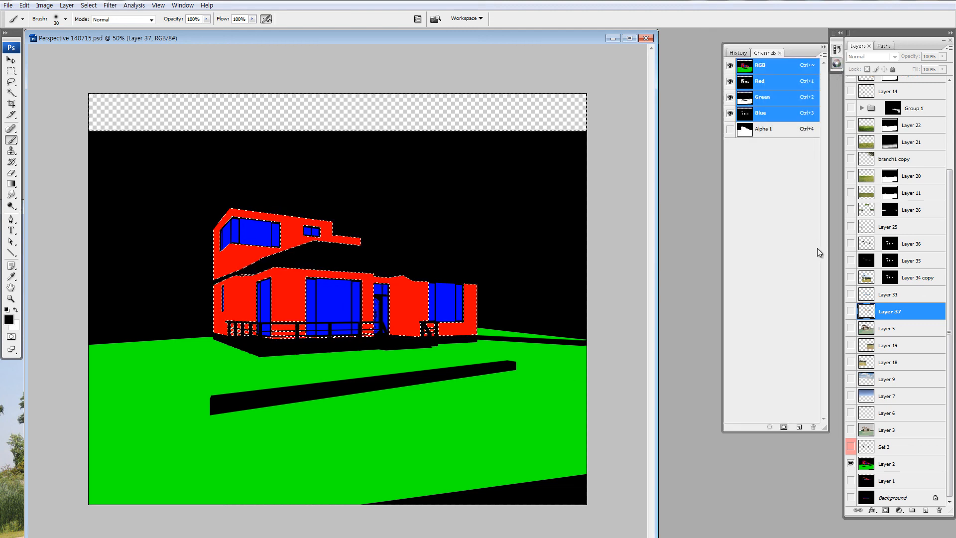
click(850, 328)
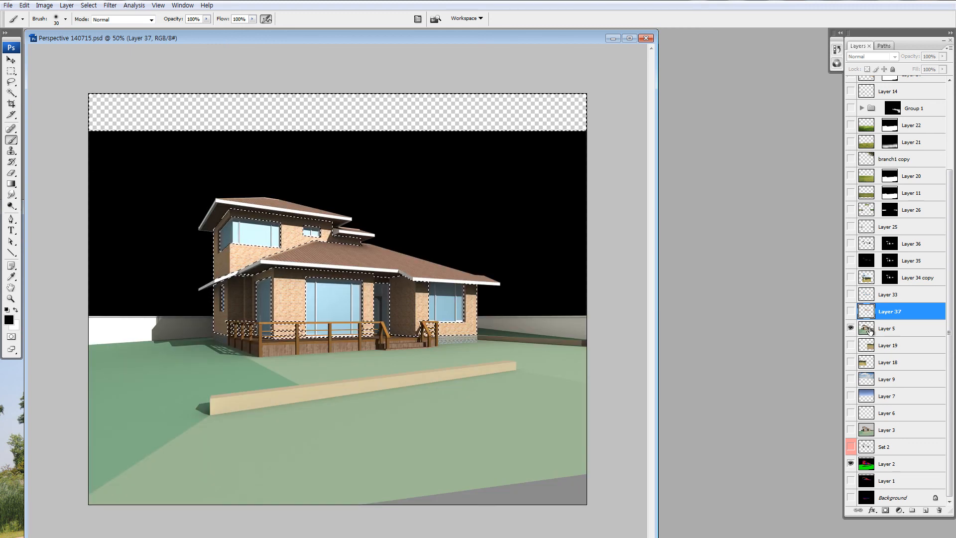
click(869, 330)
key(ctrl+j)
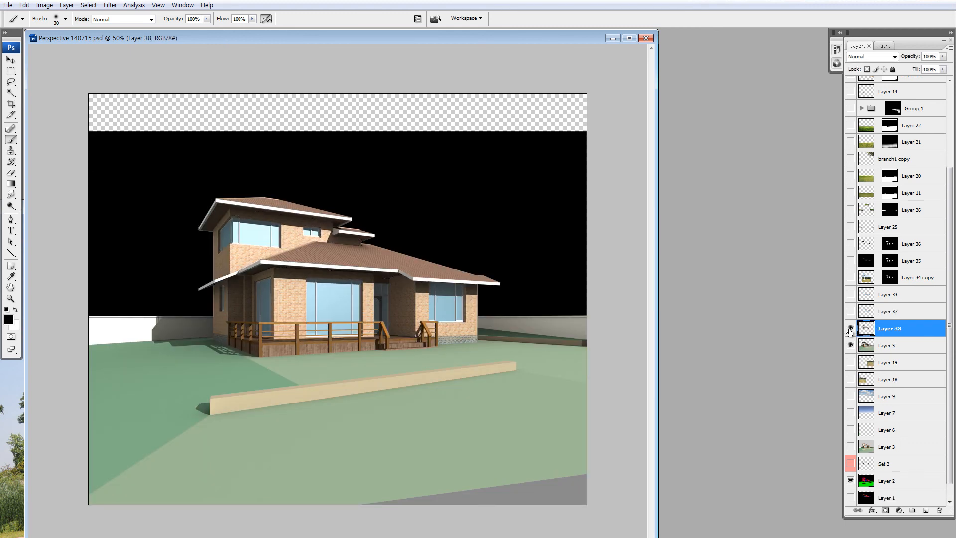
- Isolate the copied wall layer to examine it, and restore the other visible layers
alt+click(850, 328)
alt+click(850, 328)
scroll(908, 413, down, 1)
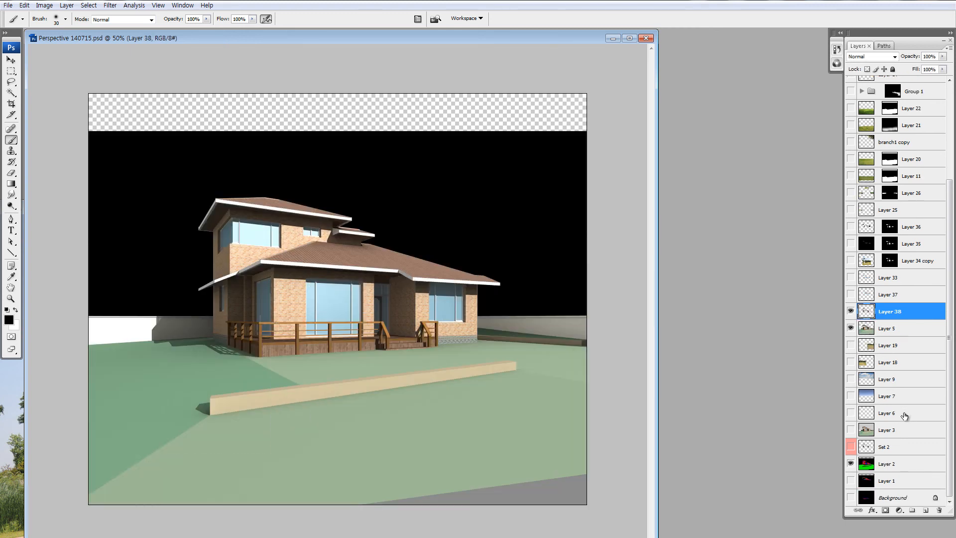
- Move the Set 2 siding layer directly above the copied wall layer, show it and examine the siding on the house up close
drag(861, 447, 867, 309)
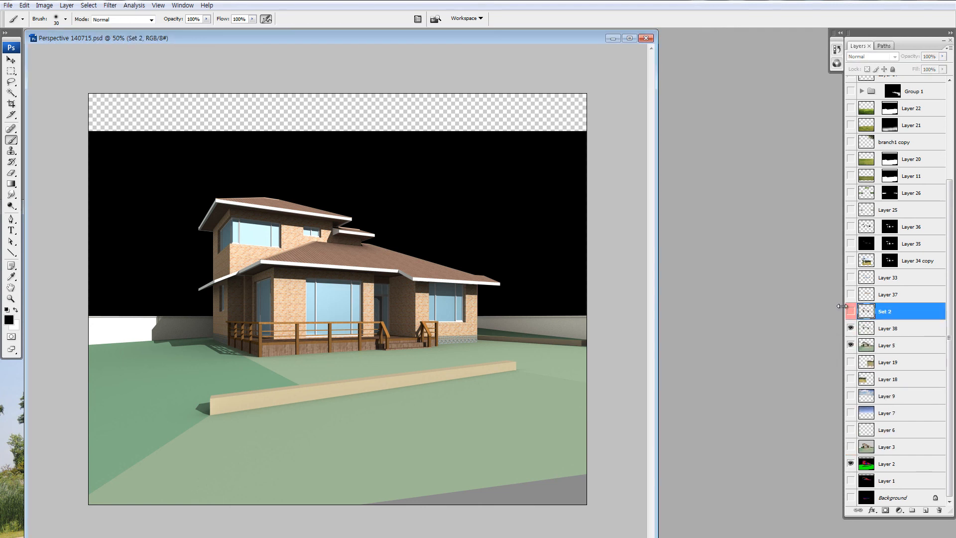
click(851, 314)
key(z)
drag(228, 265, 354, 357)
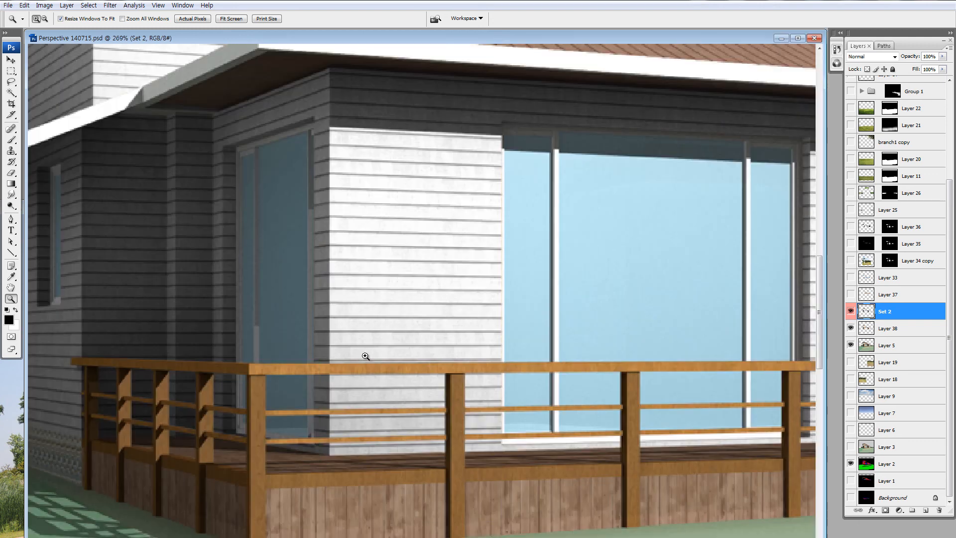
key(ctrl+minus)
key(ctrl+minus)
key(ctrl+minus)
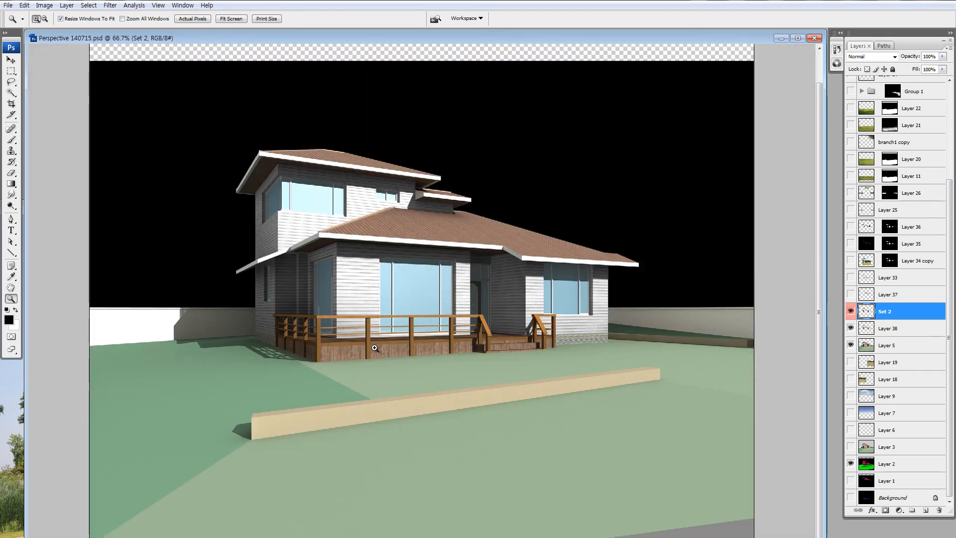
drag(249, 190, 222, 333)
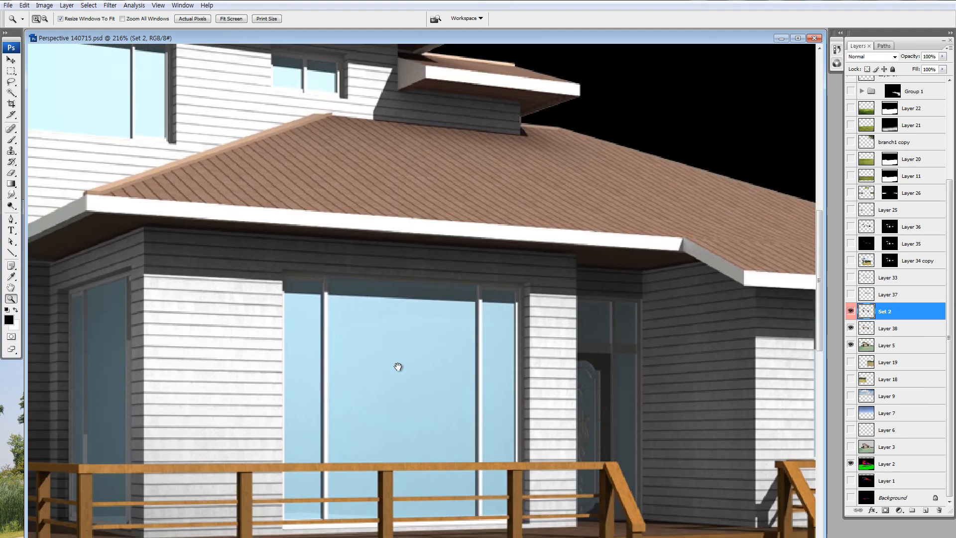
drag(397, 367, 447, 440)
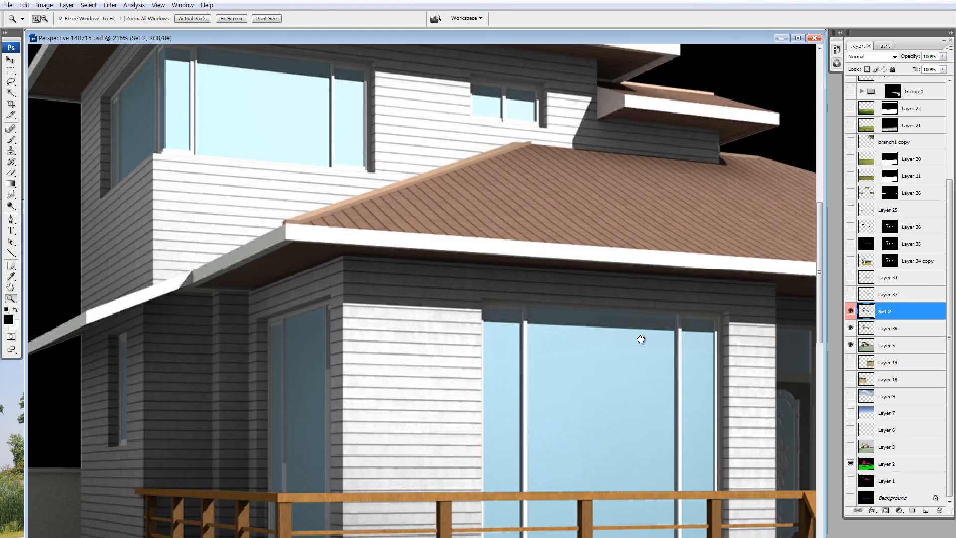
- Switch Set 2 and the copied wall layer off and on to compare the brick and siding walls over the whole house
click(850, 311)
key(ctrl+minus)
key(ctrl+minus)
key(ctrl+minus)
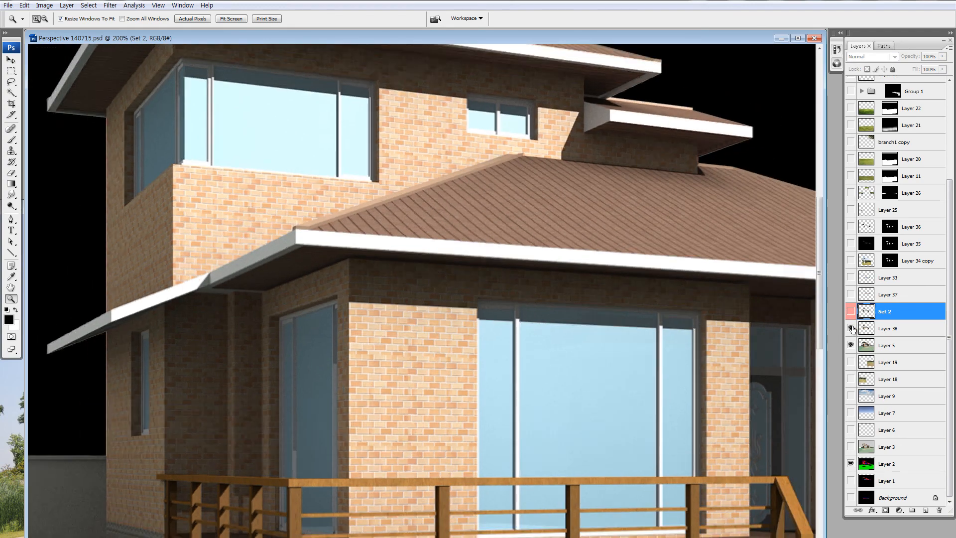
click(851, 312)
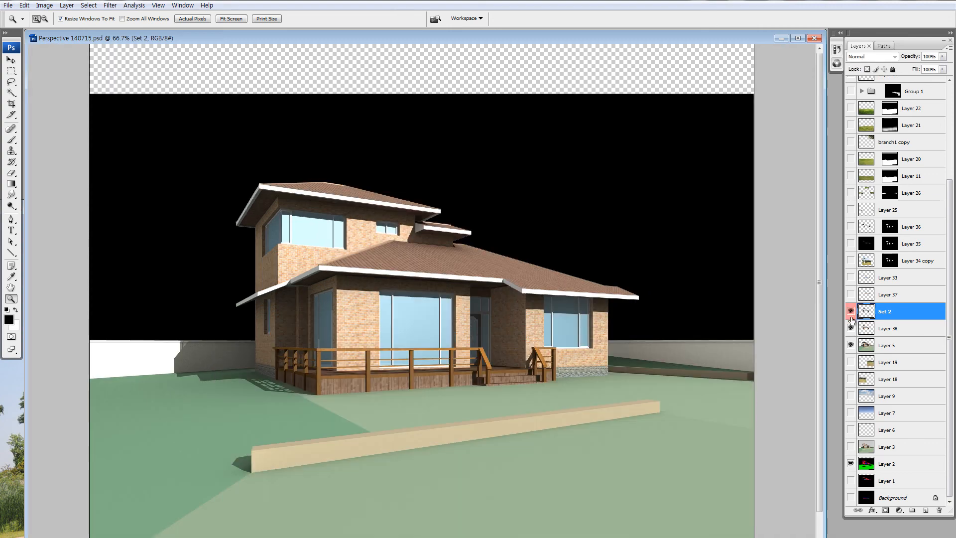
click(851, 328)
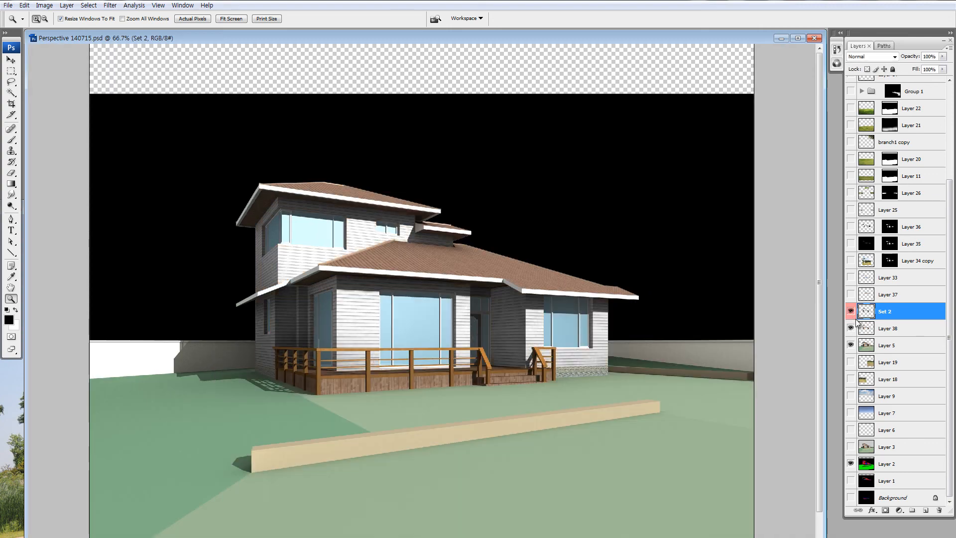
- Make every layer visible to view the siding house in the full landscaped scene
right_click(851, 311)
click(857, 326)
right_click(851, 312)
click(857, 326)
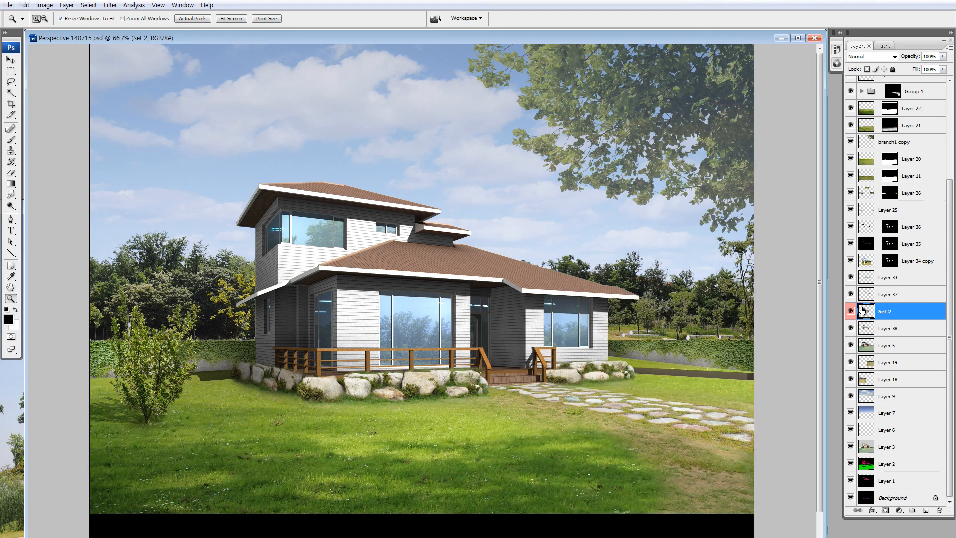
- Duplicate the Set 2 siding layer and load the duplicate's outline as a selection
click(340, 315)
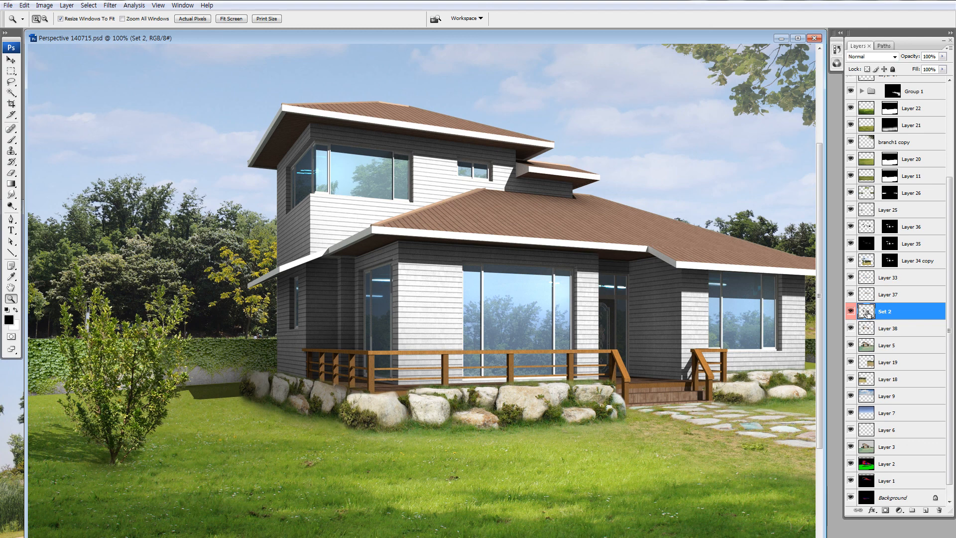
key(ctrl+j)
ctrl+click(866, 311)
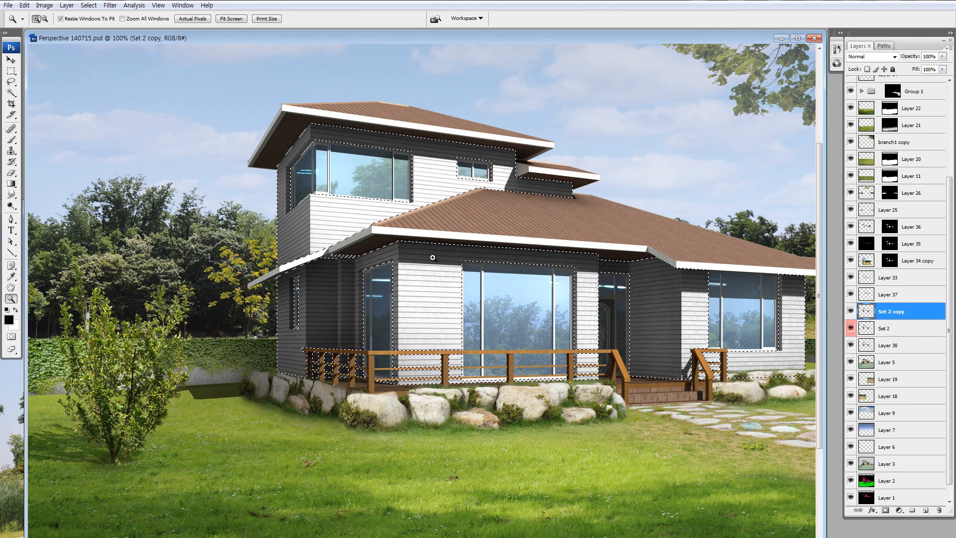
- Fill the selected siding outline on Set 2 copy with the brown sampled from the roof, and set the layer's blend mode to Color
key(i)
click(452, 219)
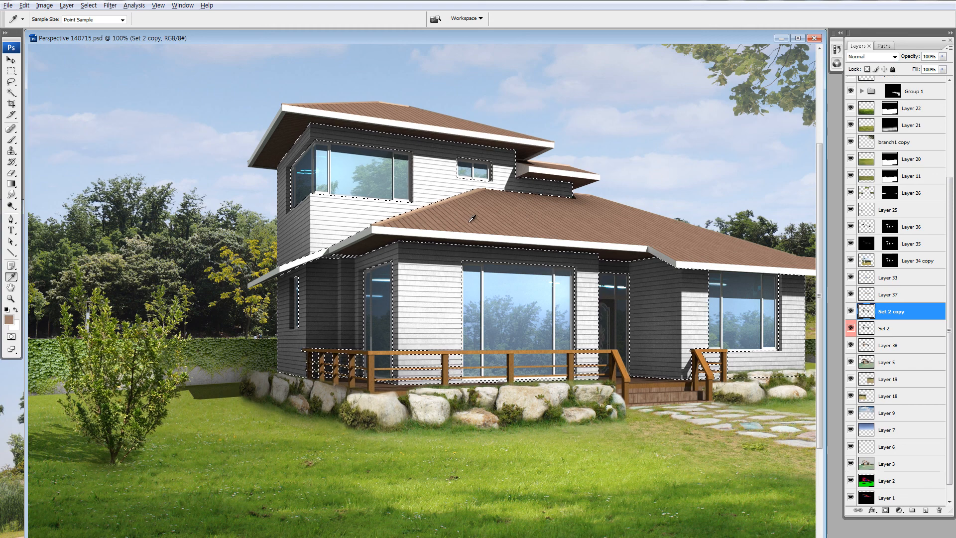
key(alt+BackSpace)
key(ctrl+d)
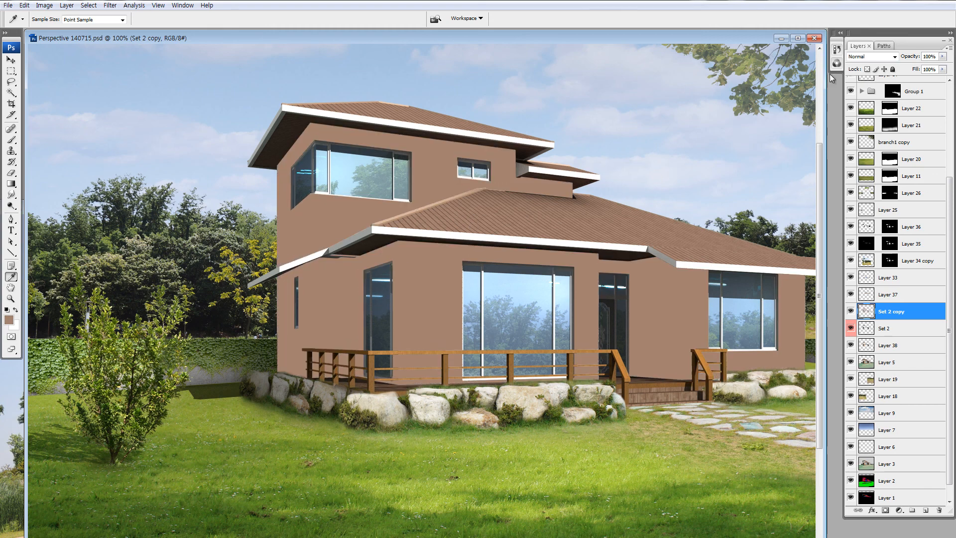
click(857, 58)
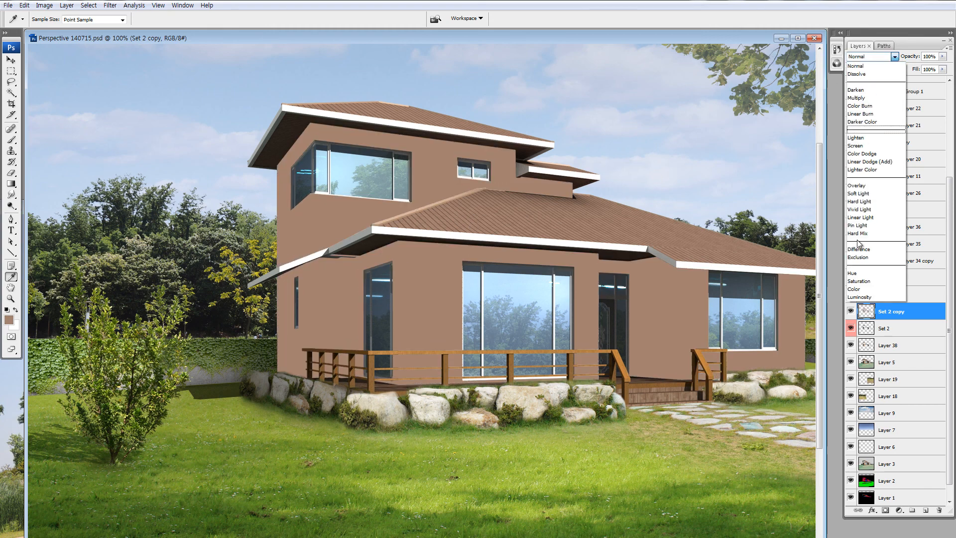
click(858, 291)
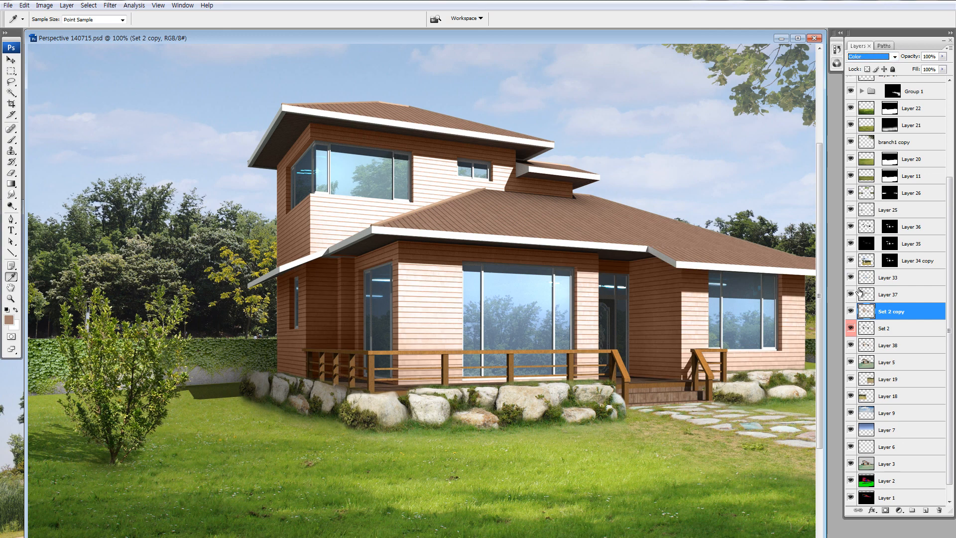
- Desaturate and darken the Set 2 siding layer with Hue/Saturation, using saturation -100 and lightness -31
click(863, 328)
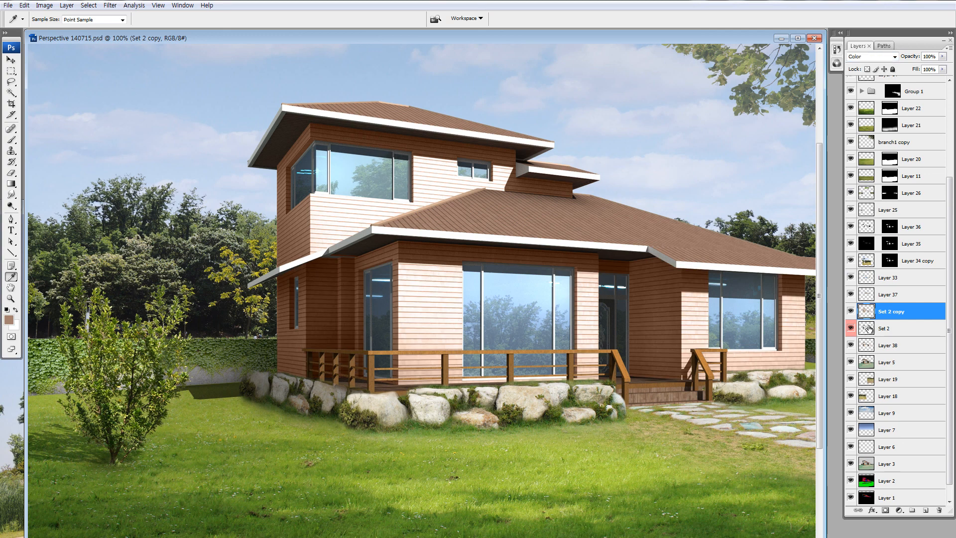
click(866, 329)
alt+click(850, 328)
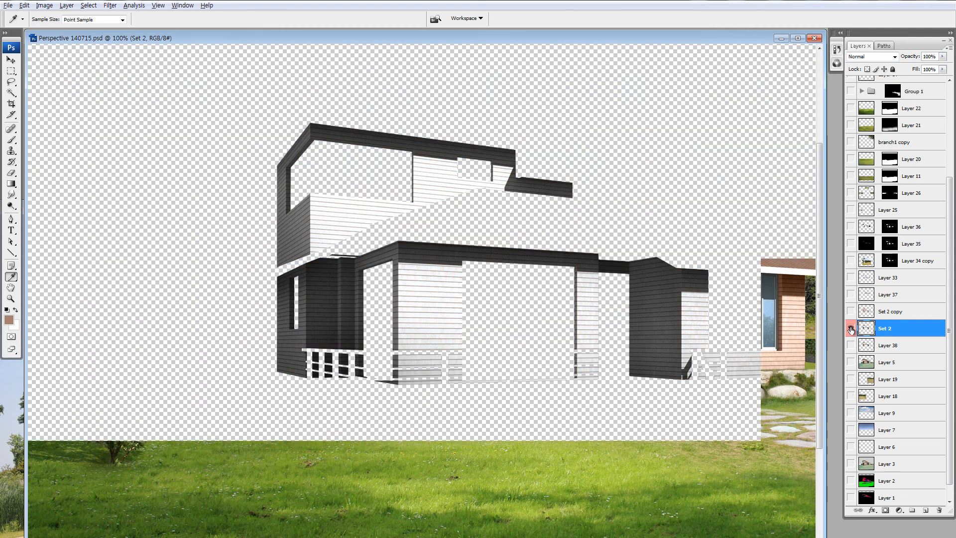
alt+click(850, 328)
key(ctrl+u)
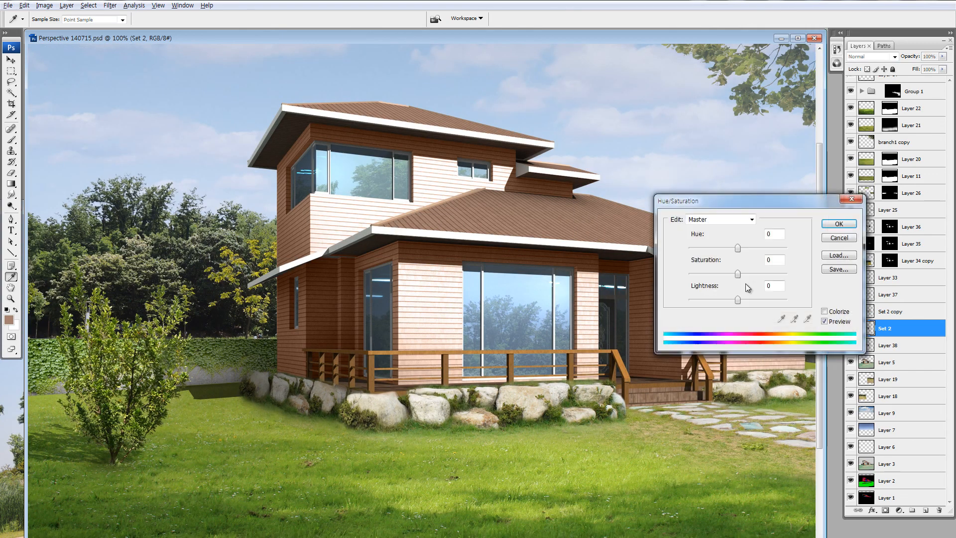
drag(713, 273, 655, 273)
drag(737, 300, 721, 297)
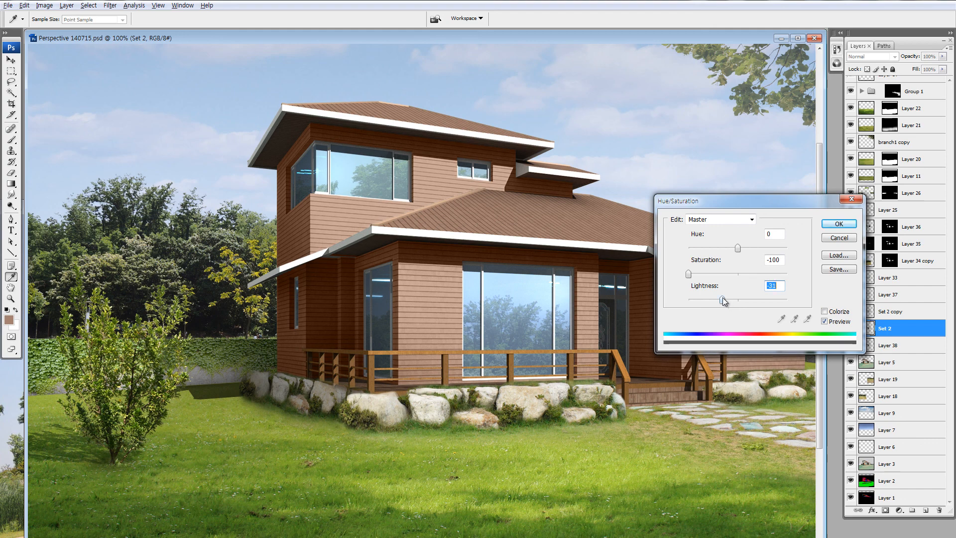
click(838, 224)
- Lower the opacity of Set 2 copy to 70% and shift its midtones toward yellow with Color Balance
click(871, 313)
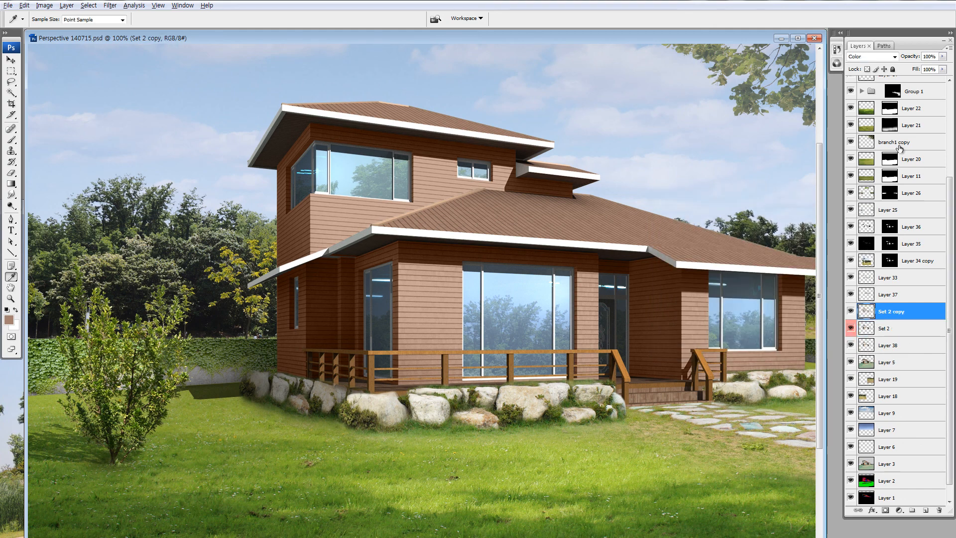
drag(943, 56, 929, 70)
key(ctrl+b)
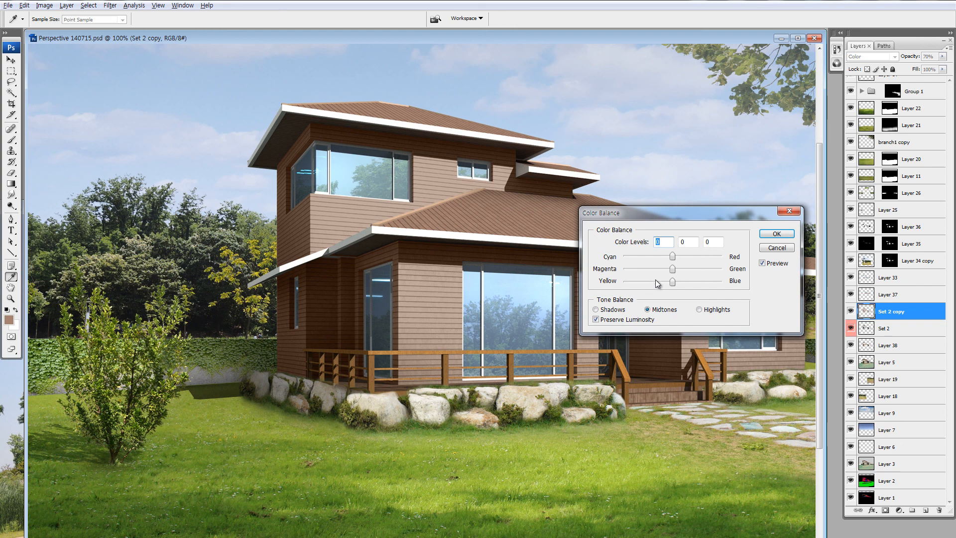
click(655, 280)
click(775, 234)
key(ctrl+minus)
key(ctrl+minus)
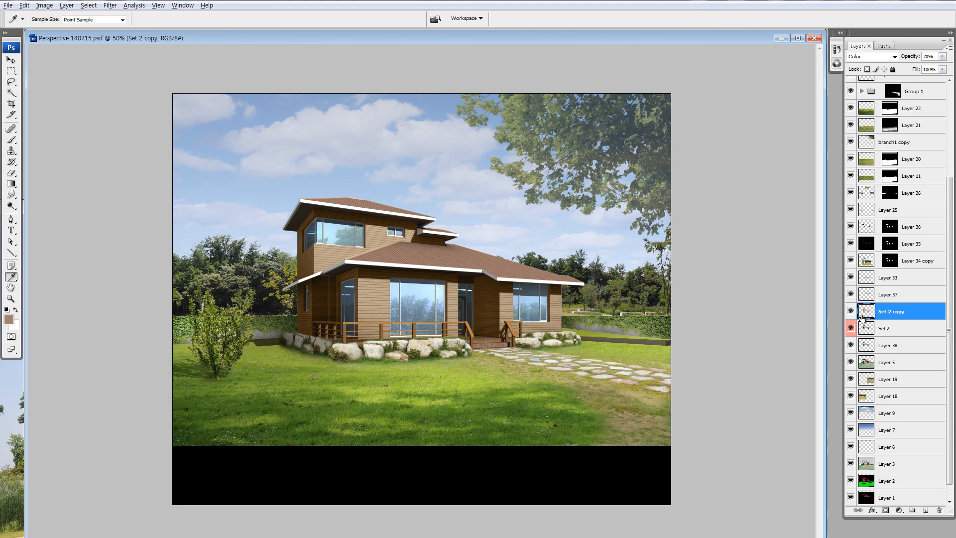
- Show the Set 2 siding layer alone and view its front walls up close
alt+click(849, 328)
alt+click(849, 328)
alt+click(850, 328)
key(z)
drag(272, 185, 429, 358)
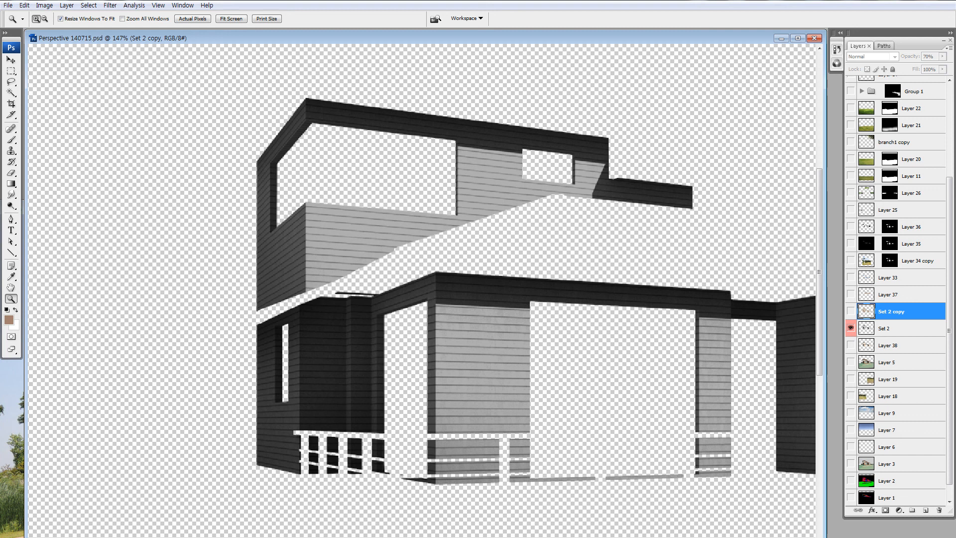
- Try a Color Range selection with fuzziness 59 inside a small rectangle at the upper-storey wall corner
key(m)
drag(304, 174, 470, 268)
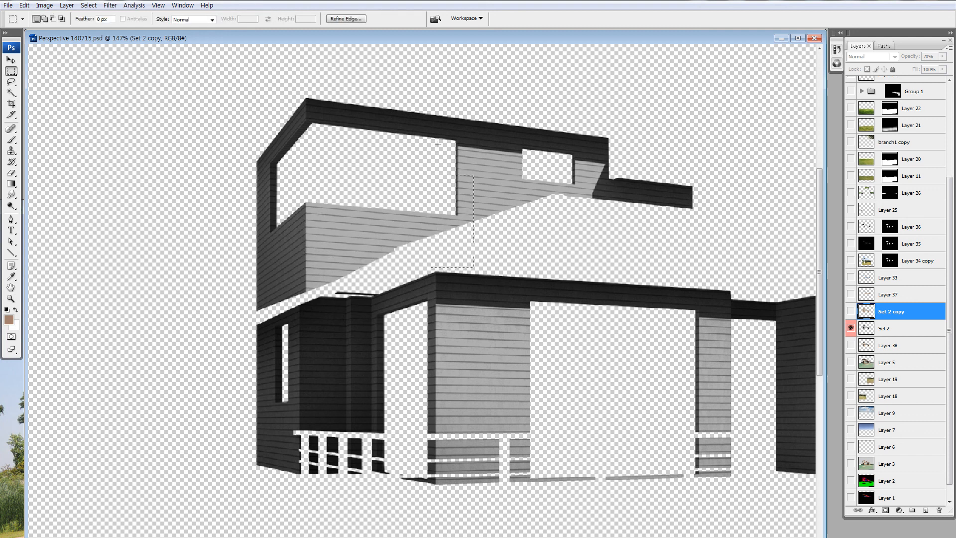
drag(436, 144, 540, 210)
drag(265, 121, 474, 291)
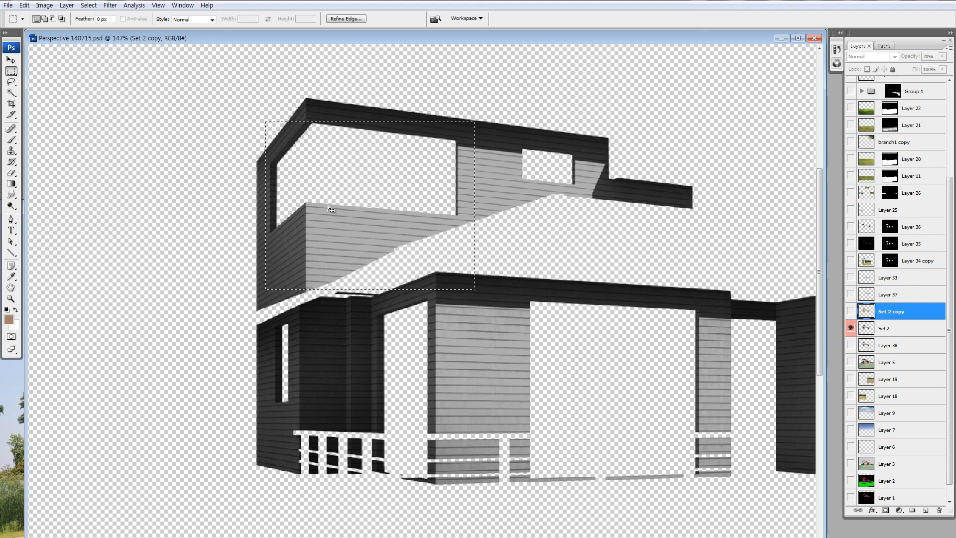
click(299, 204)
drag(300, 203, 359, 258)
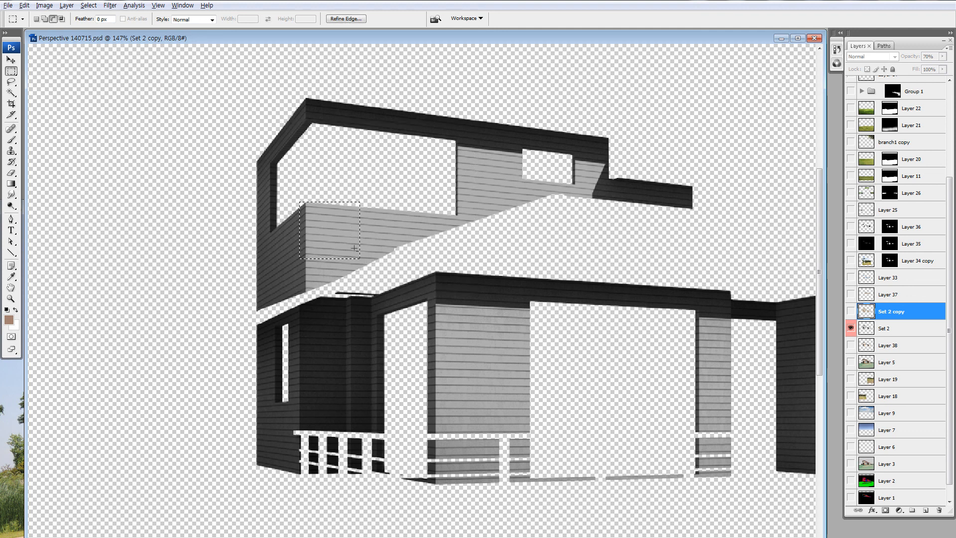
key(alt+s)
key(c)
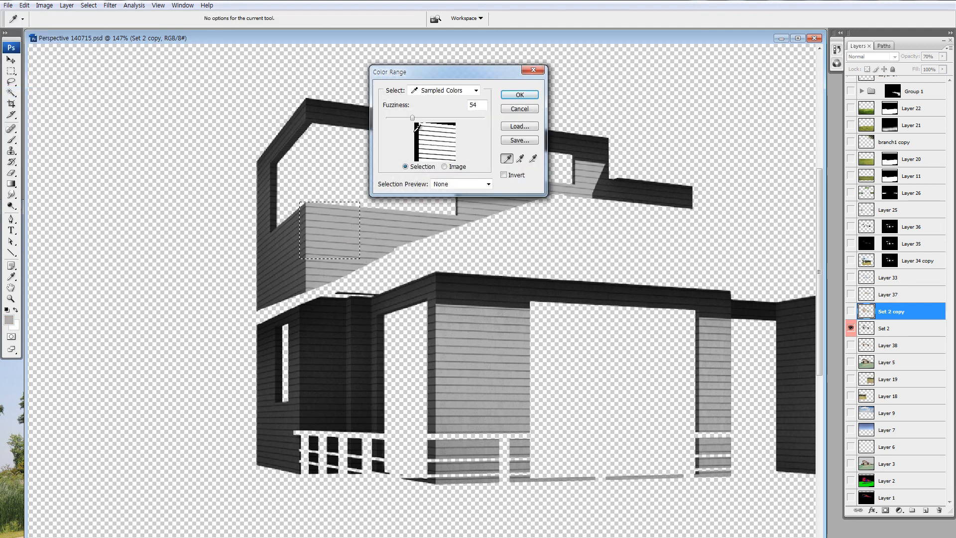
mouse_move(413, 118)
mouse_down()
mouse_move(438, 120)
mouse_move(407, 120)
mouse_move(418, 119)
mouse_up()
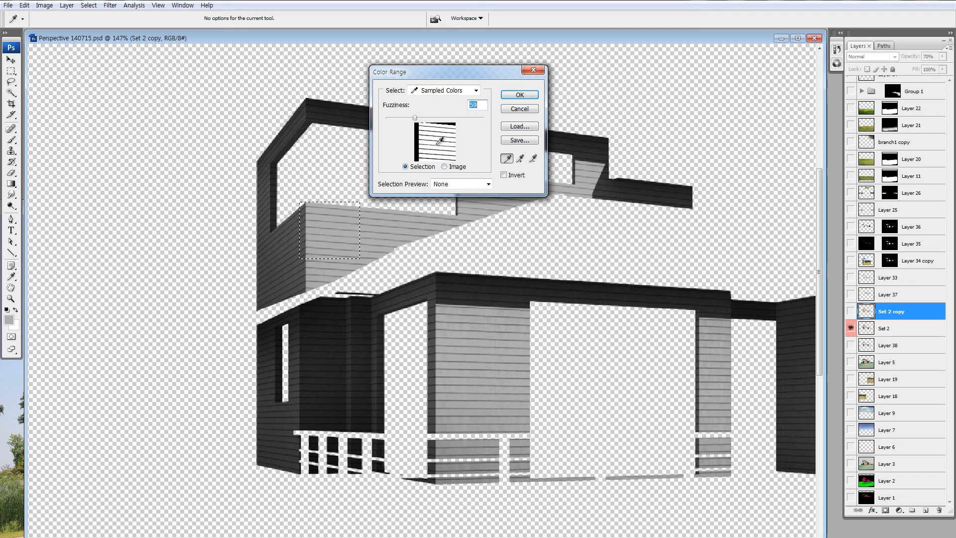
click(529, 92)
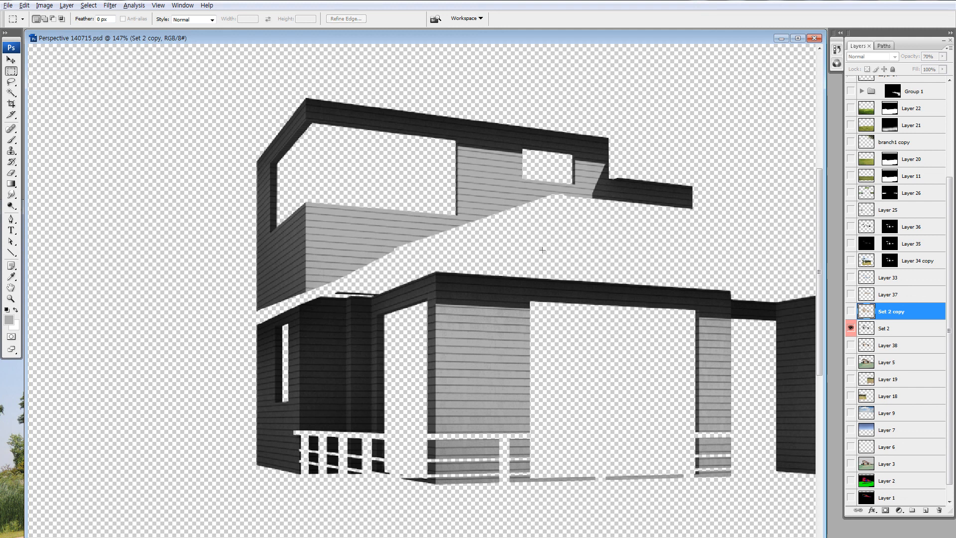
- Select the light siding of all sunlit walls with Color Range, show all layers again and make Set 2 active
key(alt+s)
key(c)
click(518, 95)
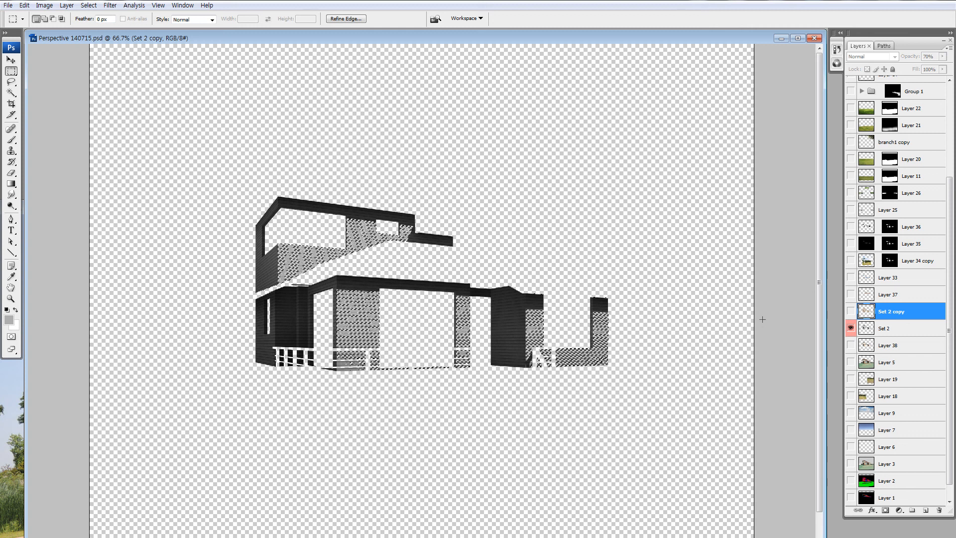
alt+click(851, 328)
click(864, 328)
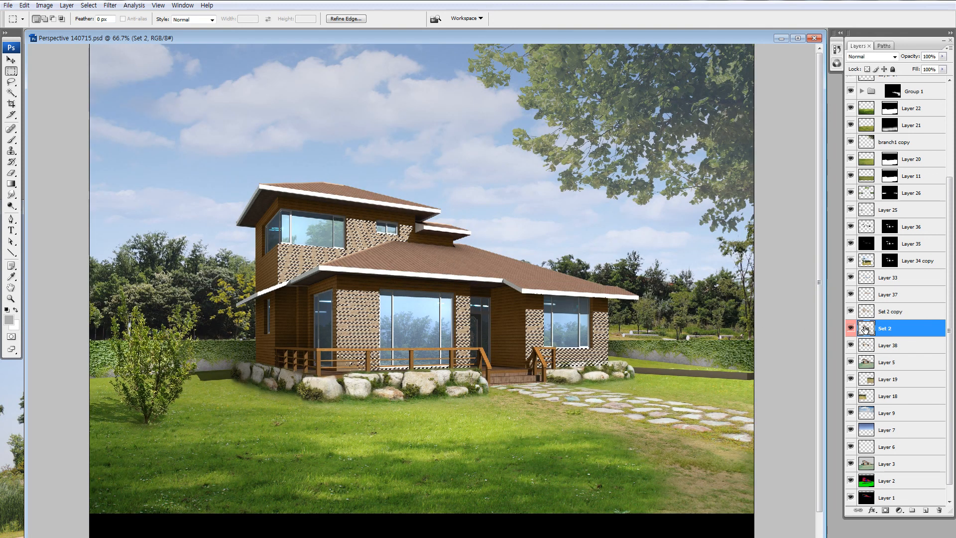
alt+click(850, 328)
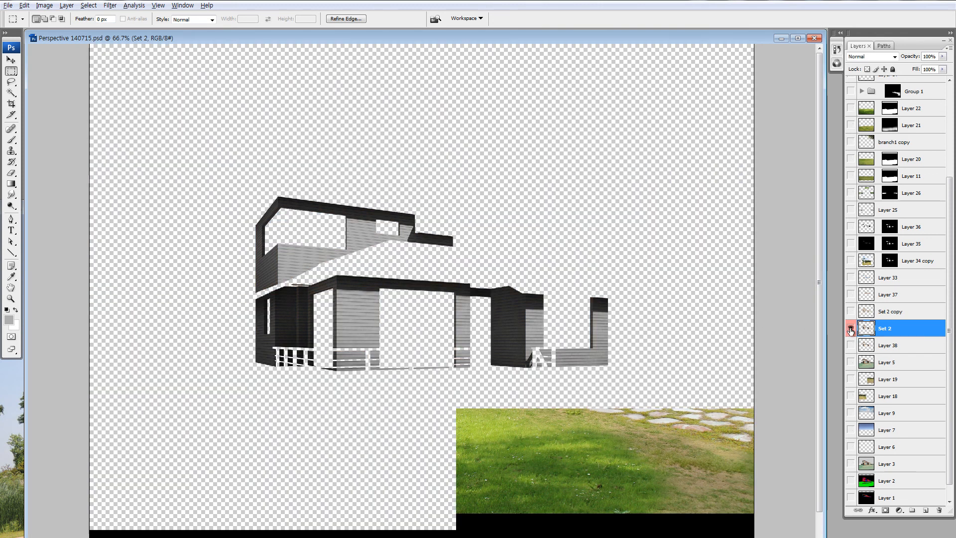
alt+click(850, 328)
- Brighten the selected light siding on Set 2 with two Brightness/Contrast adjustments, brightness +18 and +26
key(i)
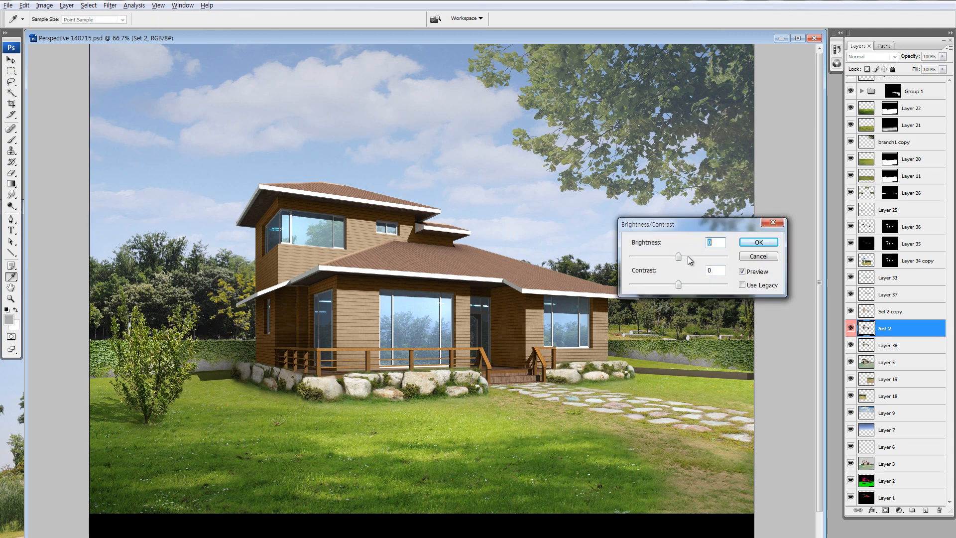
click(688, 255)
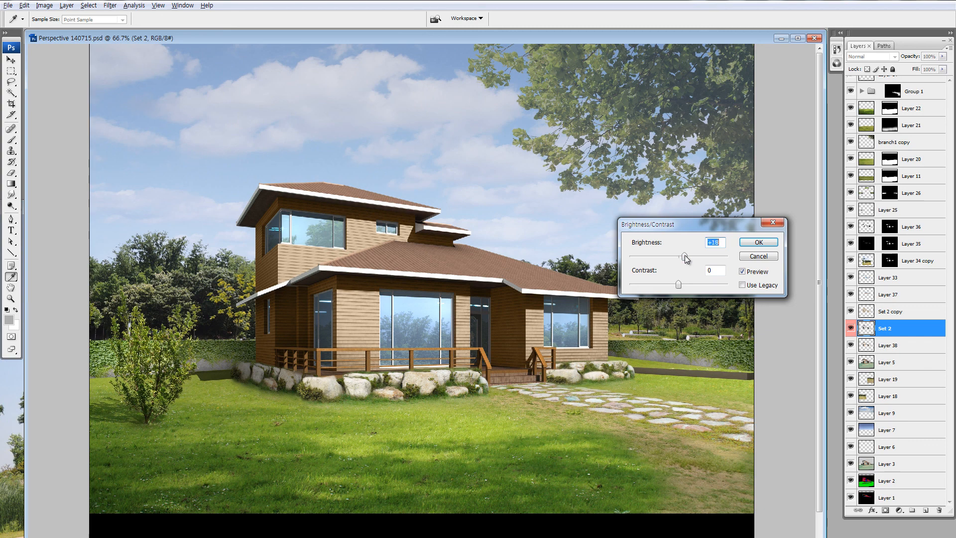
key(Return)
key(alt+i)
key(a)
key(c)
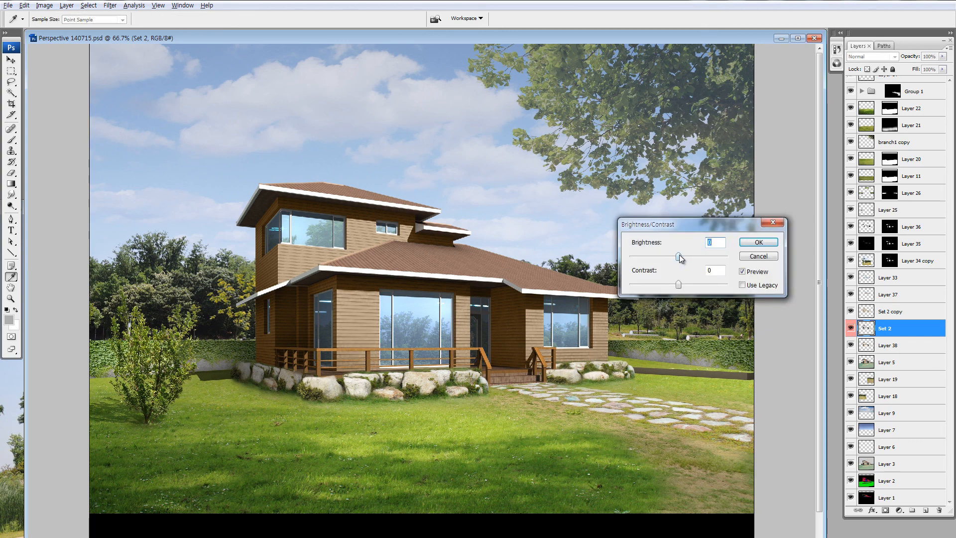
drag(680, 257, 686, 257)
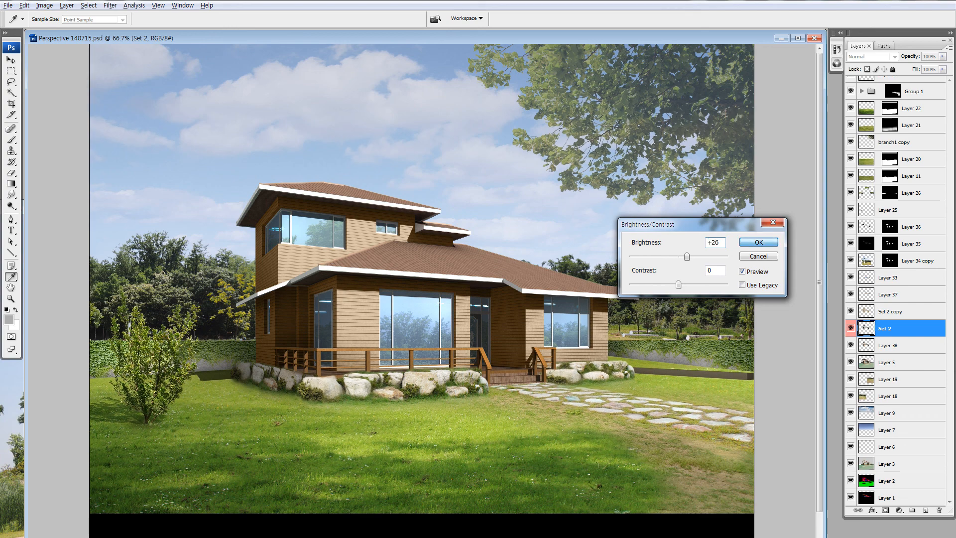
key(Return)
- Shift the highlights of the selected siding toward yellow with Color Balance, setting the yellow-blue level to -15
key(m)
key(ctrl+b)
click(699, 309)
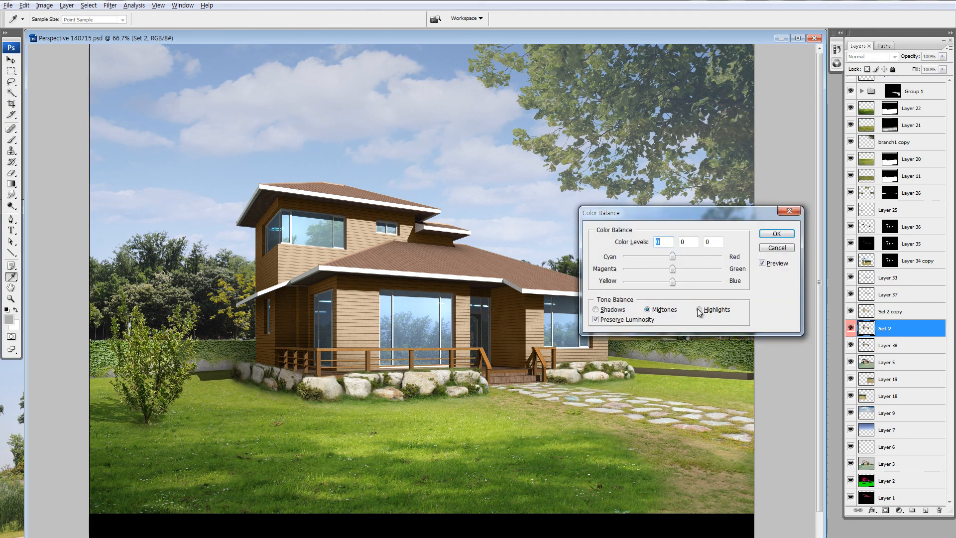
click(667, 282)
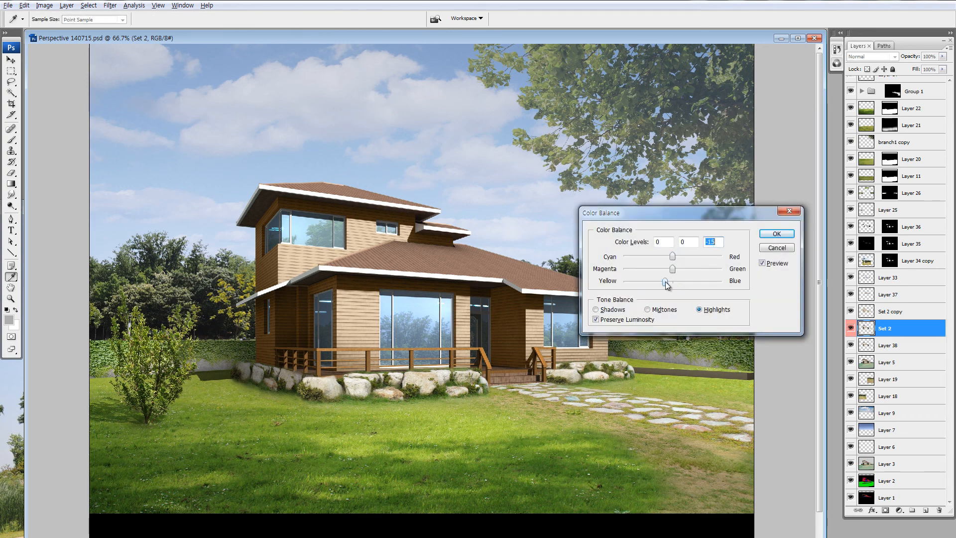
click(769, 235)
- Inspect the wood siding up close and in the full scene, and hide Set 2, Set 2 copy and Layer 38 for comparison
key(z)
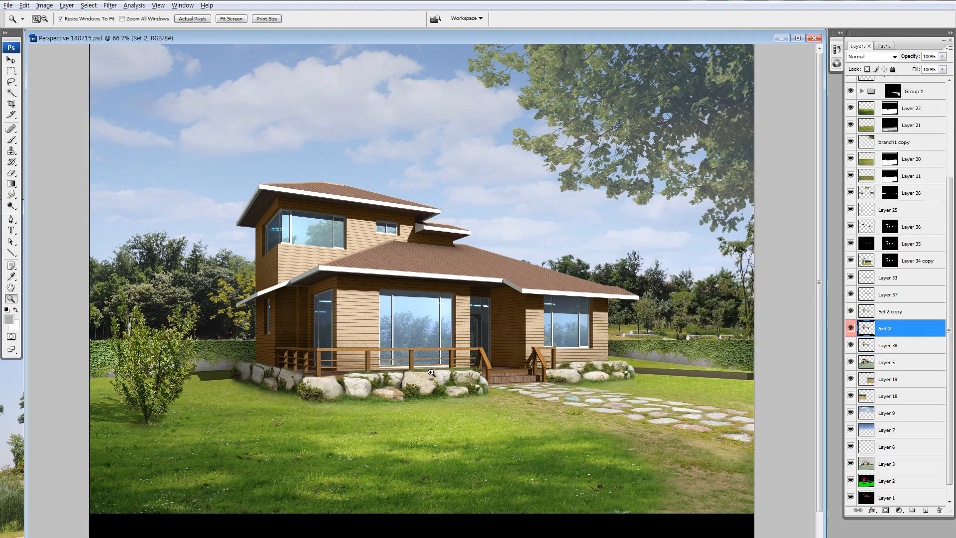
drag(246, 221, 444, 380)
key(ctrl+minus)
key(ctrl+minus)
key(ctrl+minus)
key(ctrl+minus)
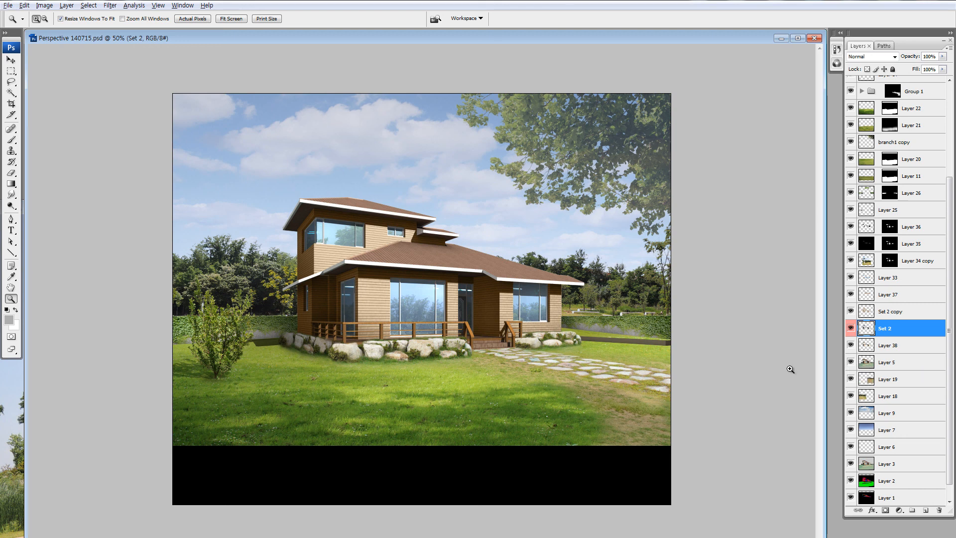
drag(850, 335, 853, 340)
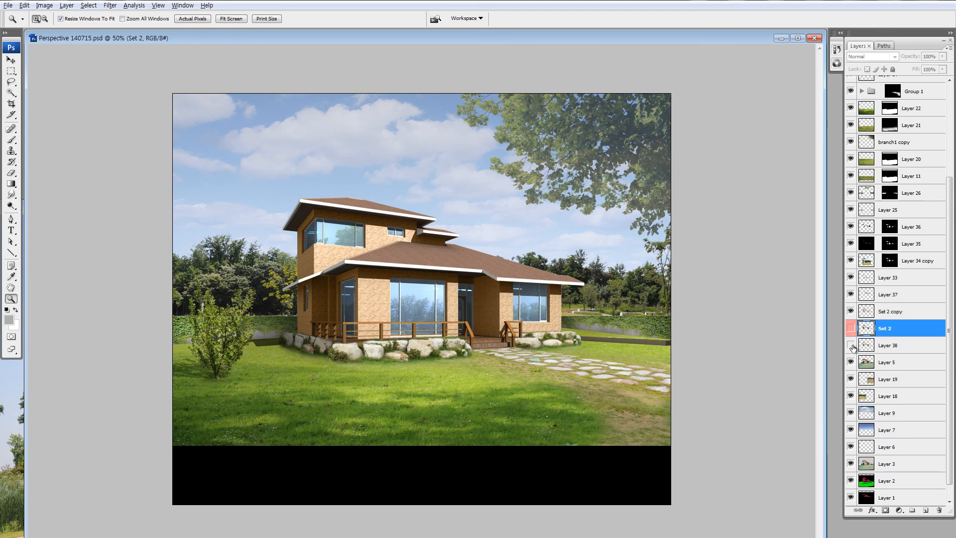
click(851, 295)
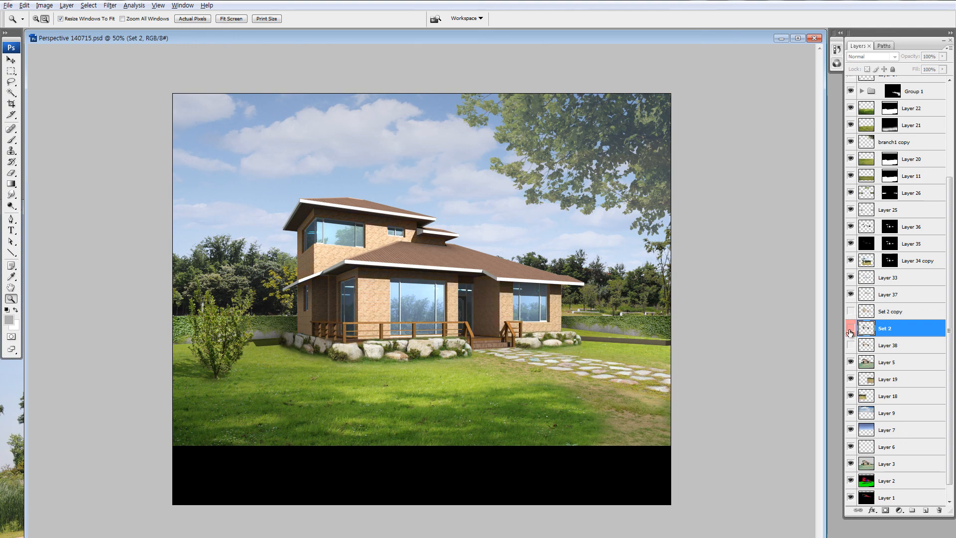
click(850, 328)
- View Layer 38's walls alone, and switch that layer off and on with both Set 2 layers hidden
alt+click(851, 345)
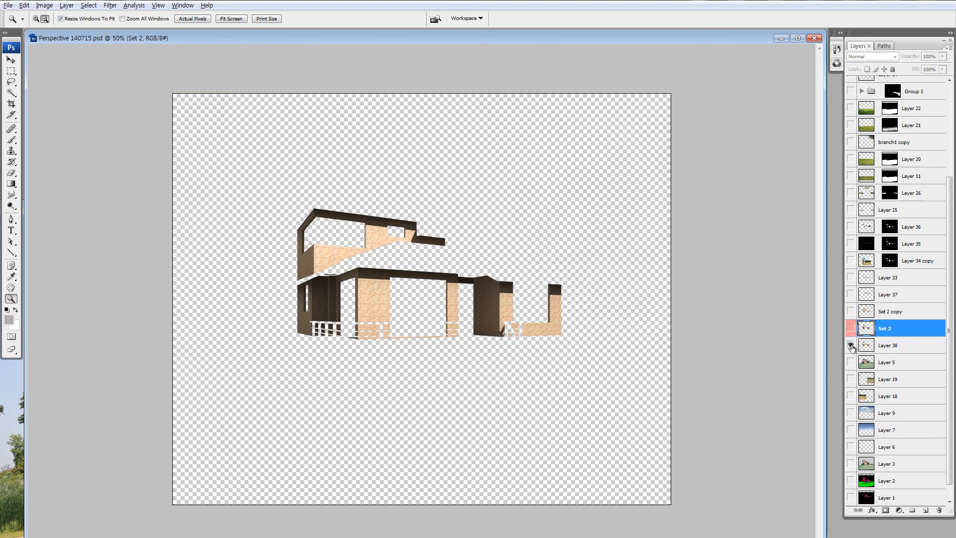
alt+click(850, 345)
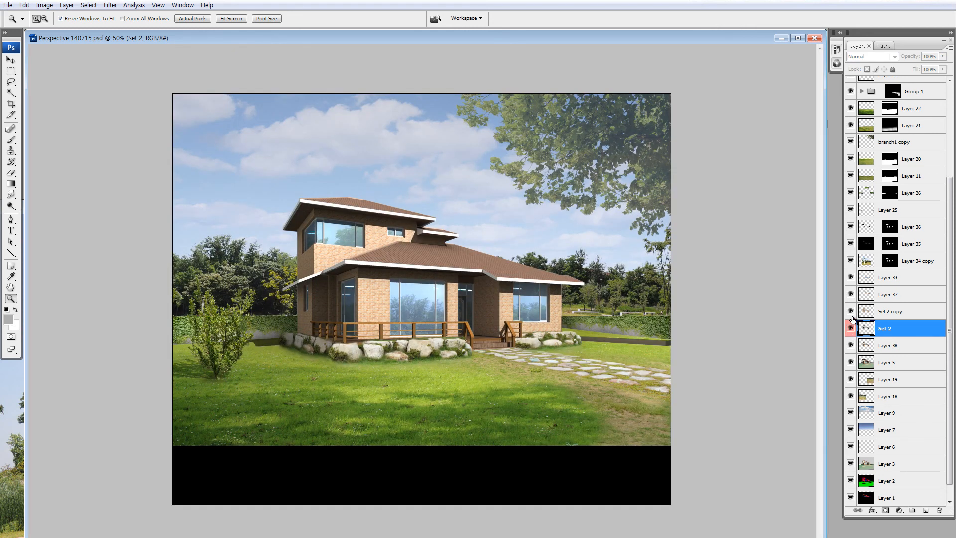
drag(850, 329, 851, 311)
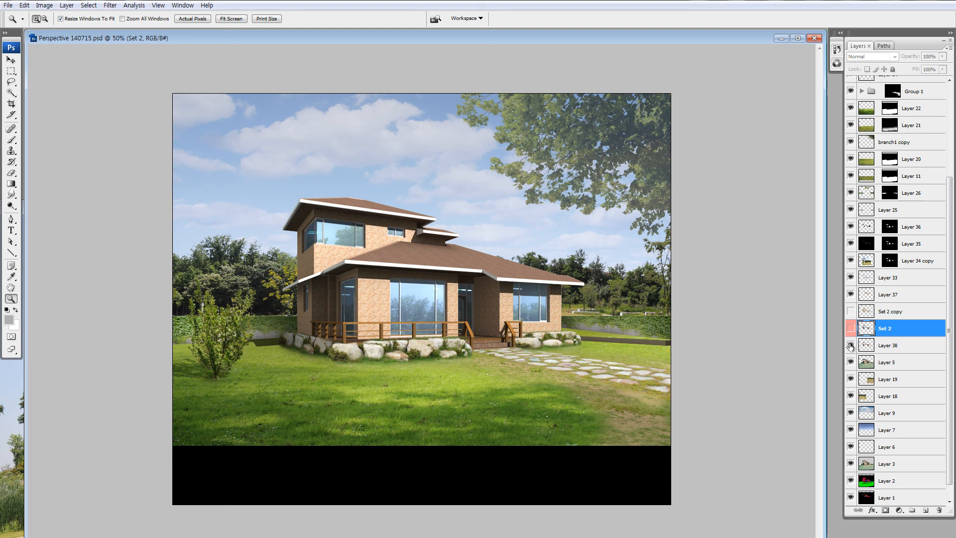
click(850, 345)
click(850, 344)
- Show Set 2 and Set 2 copy again and move both layers together directly below Layer 5
drag(851, 328, 869, 365)
shift+click(875, 312)
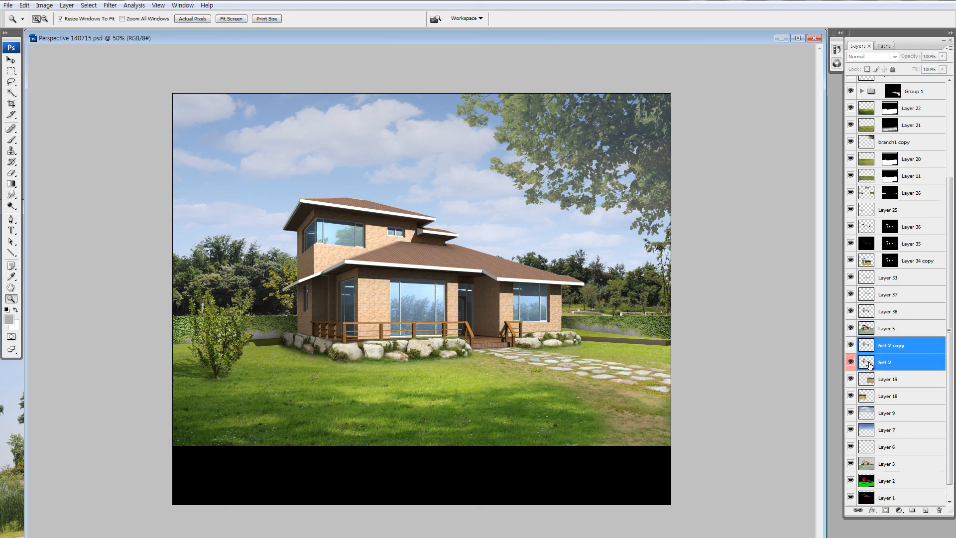
- Select Layer 38, view its brick walls alone, and show all the other layers again
click(872, 311)
alt+click(850, 311)
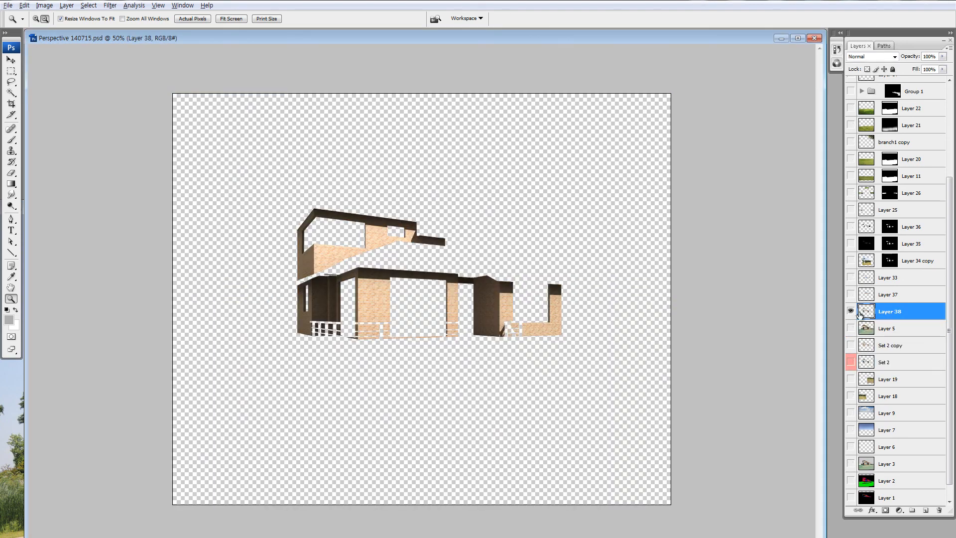
alt+click(850, 311)
drag(180, 158, 501, 393)
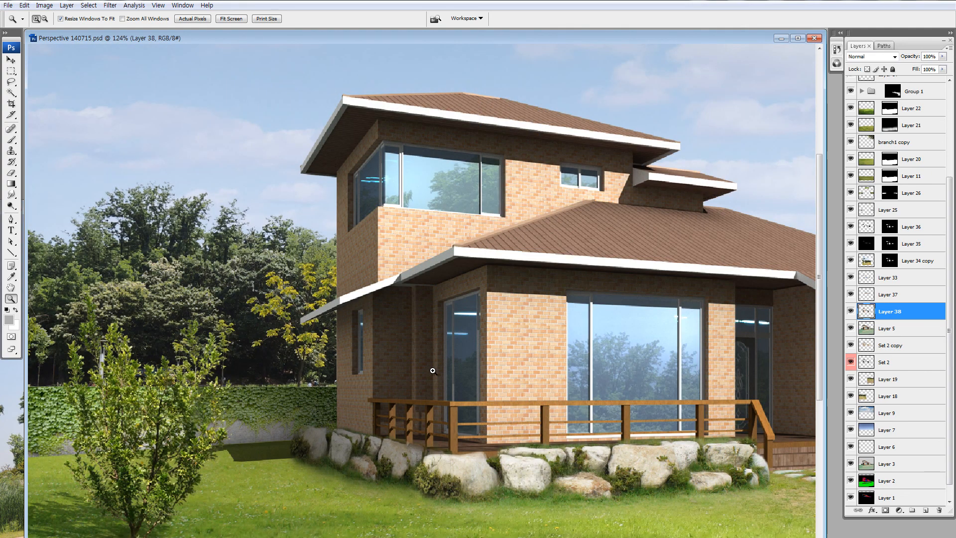
drag(549, 350, 372, 363)
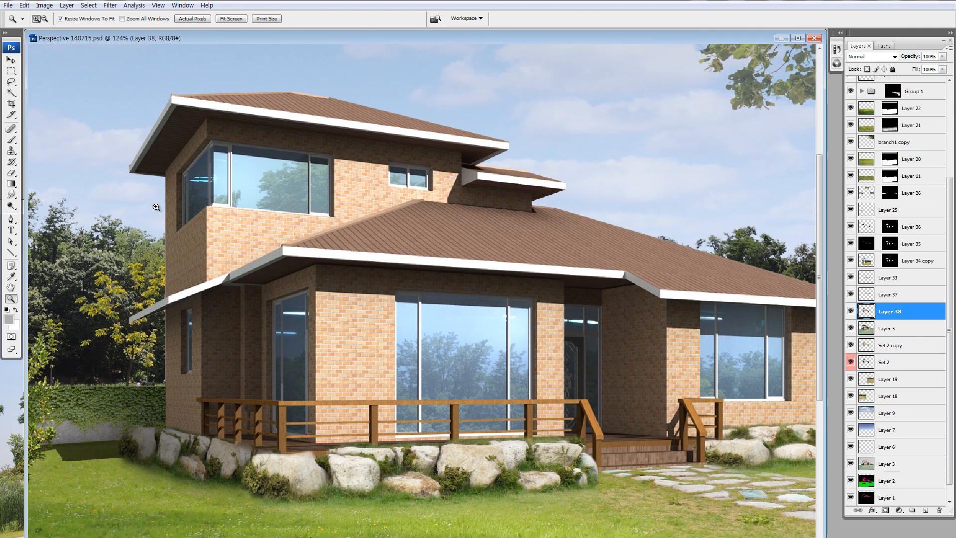
drag(110, 156, 350, 453)
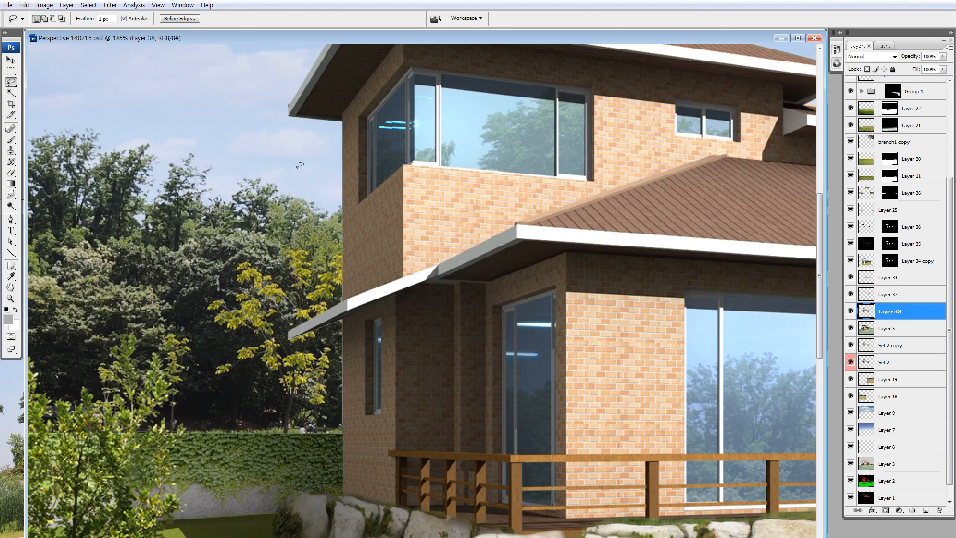
drag(317, 82, 312, 121)
key(l)
click(256, 127)
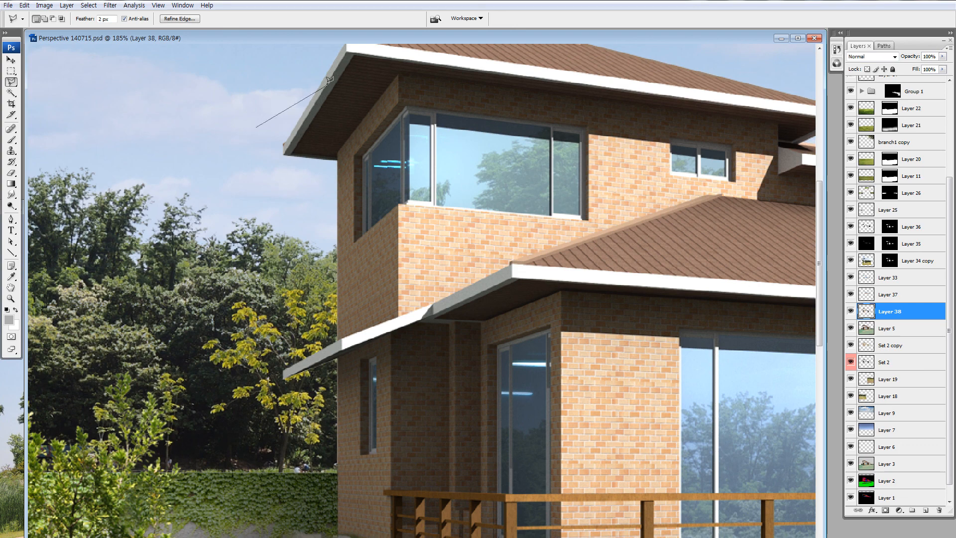
click(389, 52)
click(413, 58)
key(Escape)
- Outline the house's shaded end walls on both floors up to the corner edge with the Polygonal Lasso, using 0 px feather
click(352, 65)
click(396, 66)
click(398, 72)
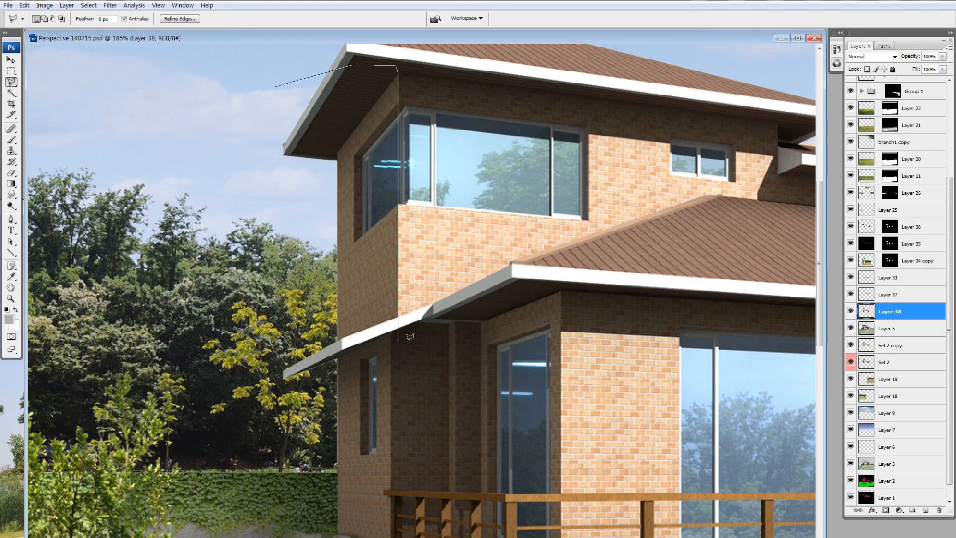
drag(393, 354, 389, 158)
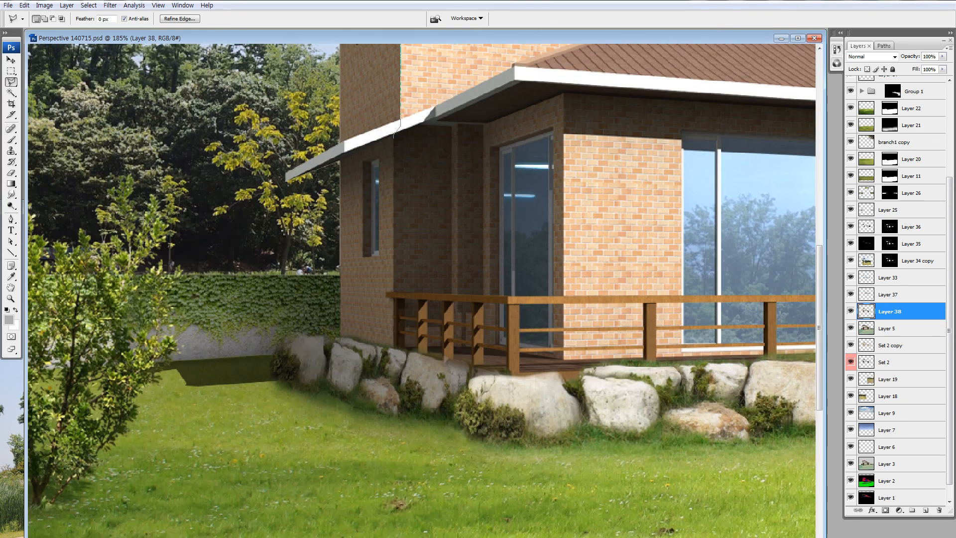
click(393, 369)
click(270, 373)
click(257, 335)
drag(246, 247, 257, 448)
double_click(253, 222)
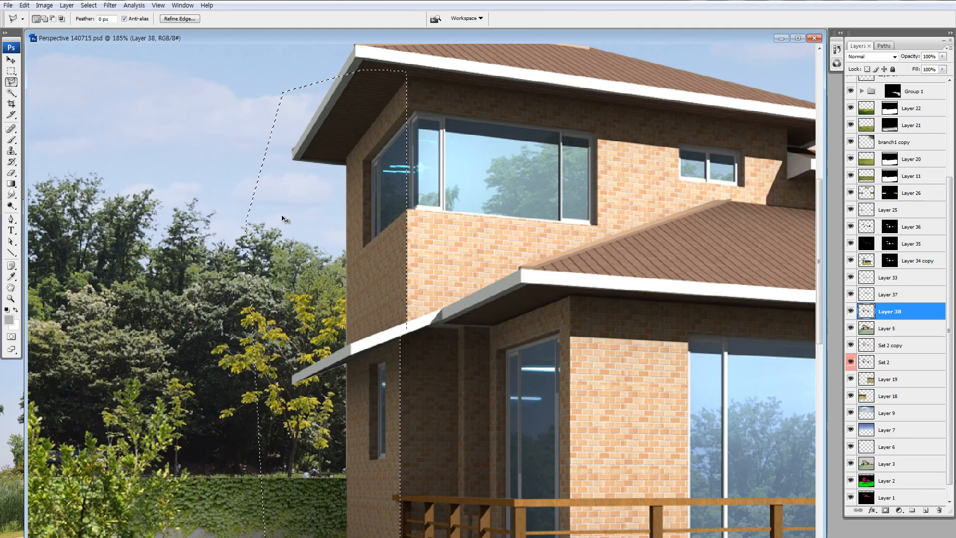
- Try darkening the selected end walls by lowering the Hue/Saturation lightness to about -29
key(ctrl+u)
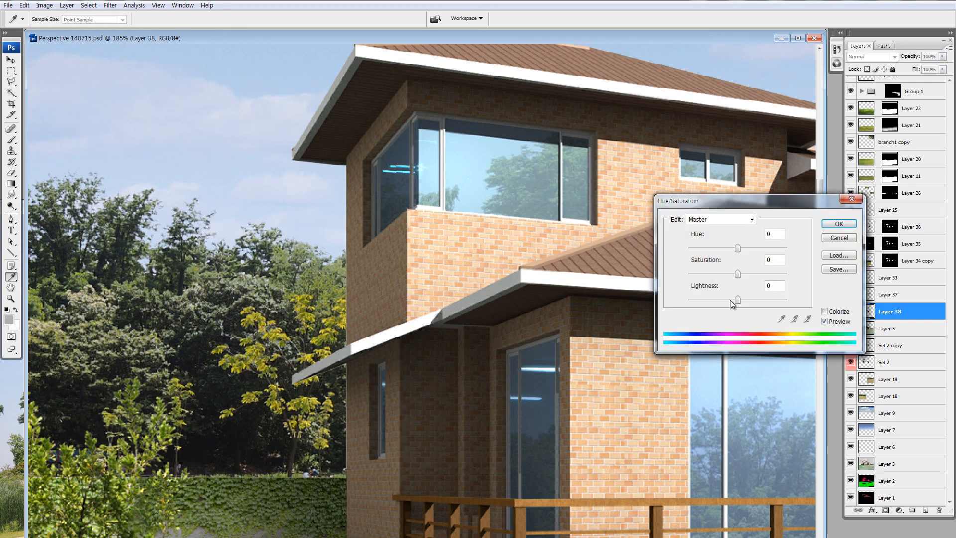
drag(729, 300, 723, 300)
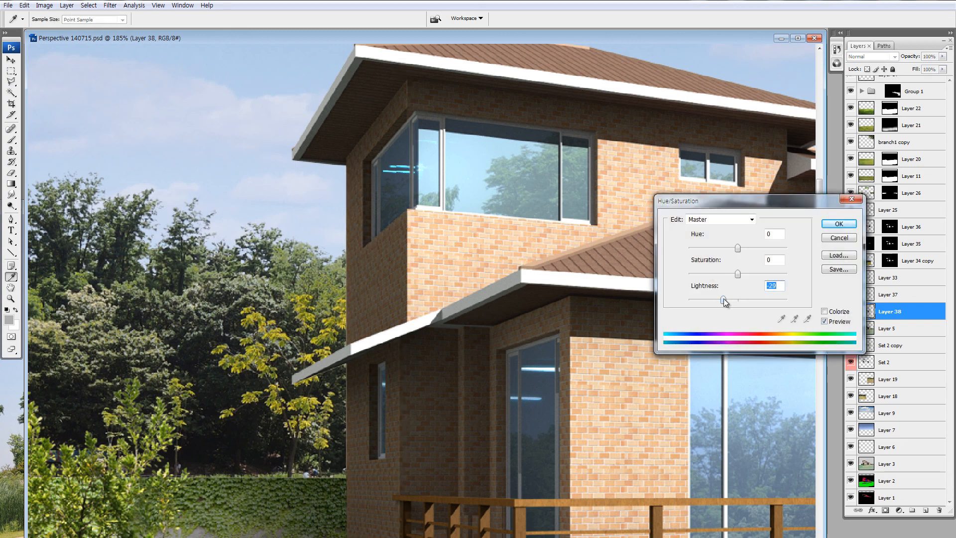
key(Return)
drag(401, 427, 408, 291)
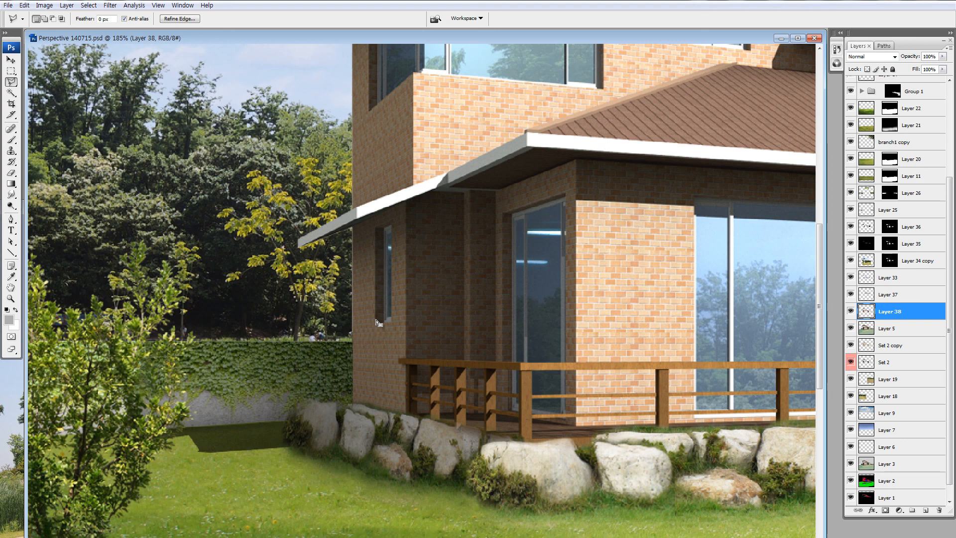
key(alt+i)
key(a)
key(c)
click(758, 257)
- Darken the selected end walls on Layer 38 with Hue/Saturation, setting lightness to about -29
key(ctrl+u)
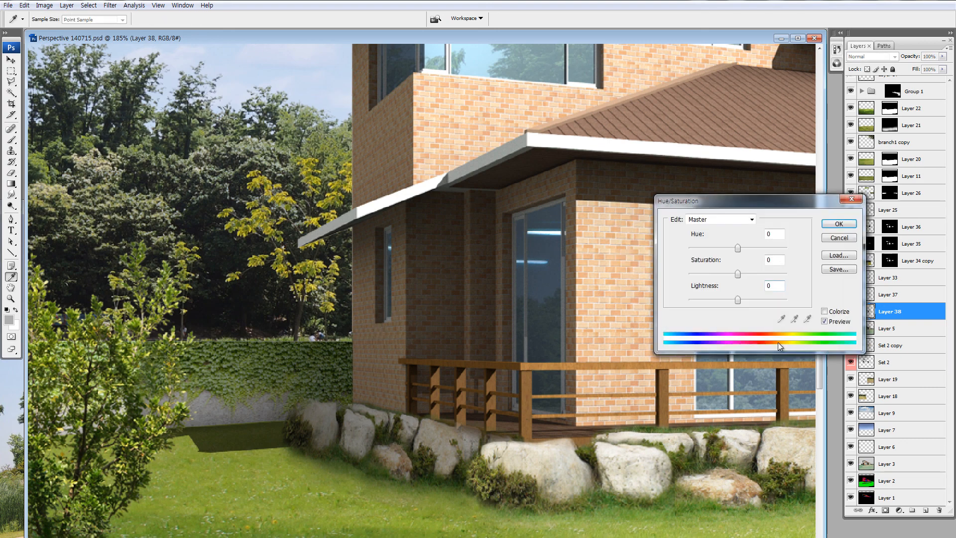
drag(736, 301, 723, 299)
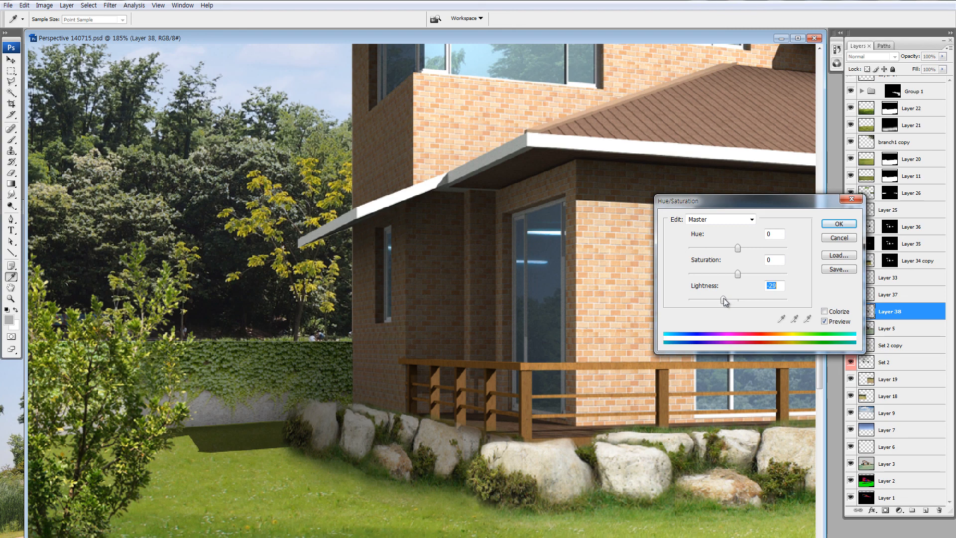
click(840, 225)
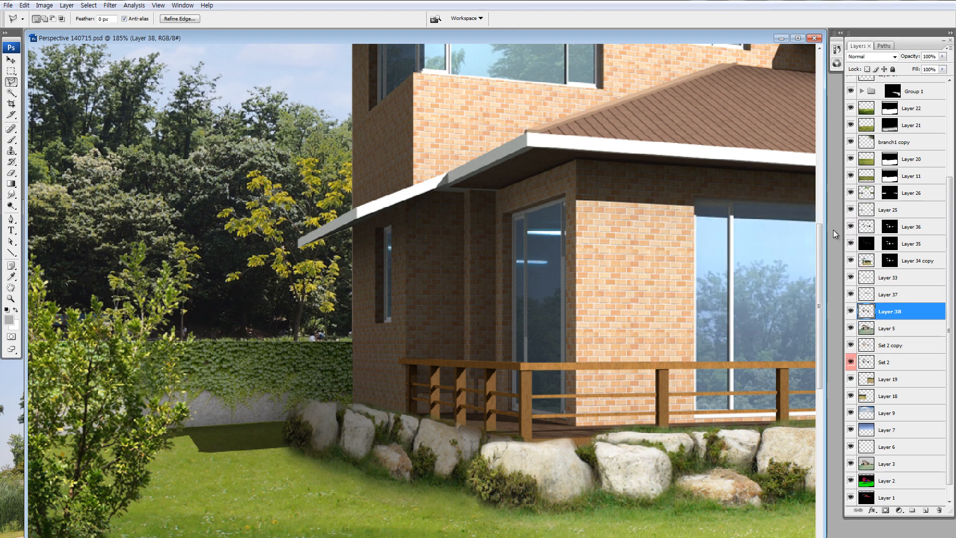
- Fade the end-wall selection in Quick Mask with a soft 175 px brush, keeping only a graduated strip along the corner edge
key(ctrl+minus)
key(ctrl+minus)
key(ctrl+minus)
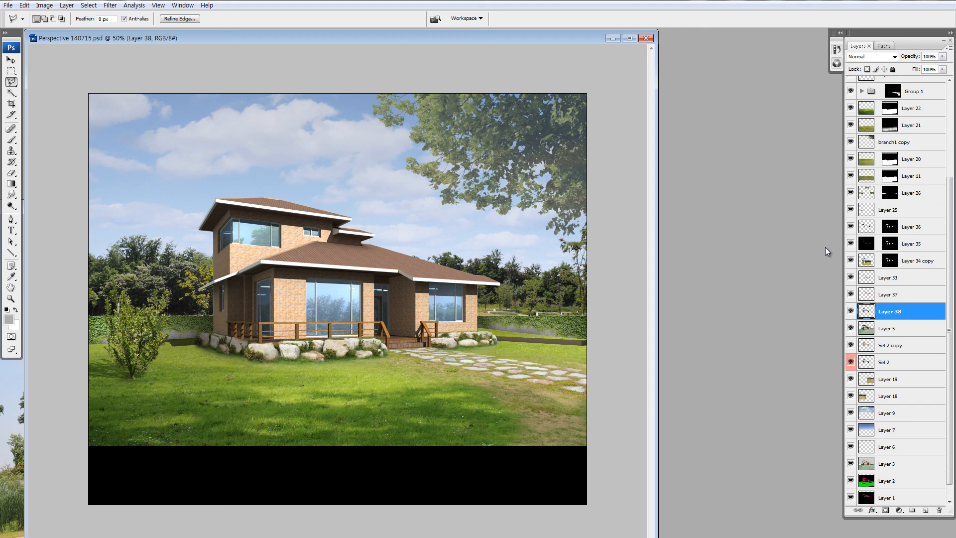
key(q)
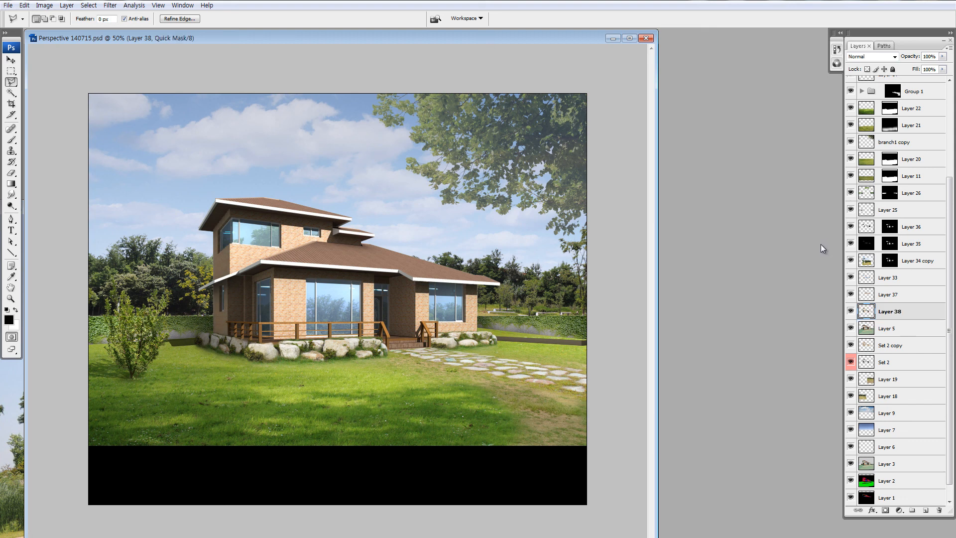
key(b)
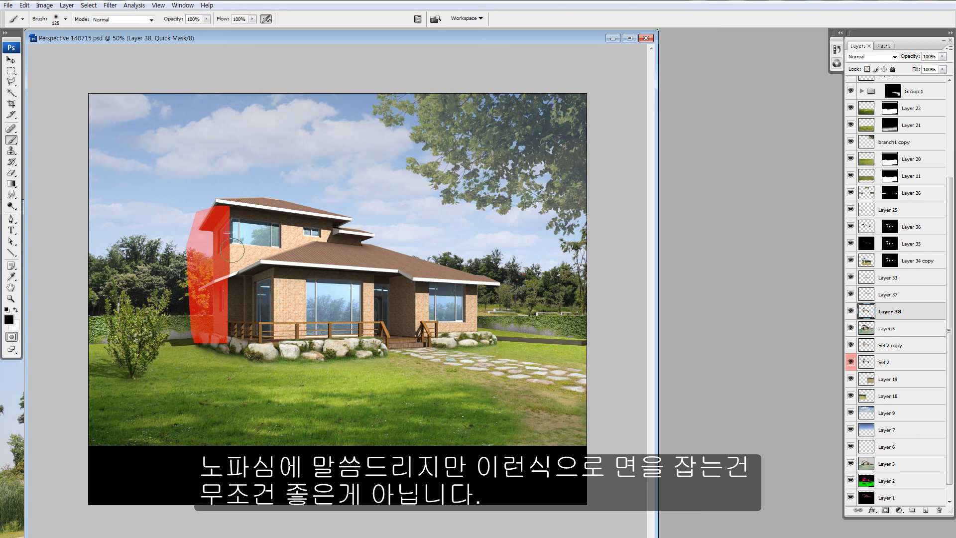
key(bracketright)
key(bracketright)
key(bracketright)
key(bracketright)
key(bracketright)
drag(188, 214, 195, 264)
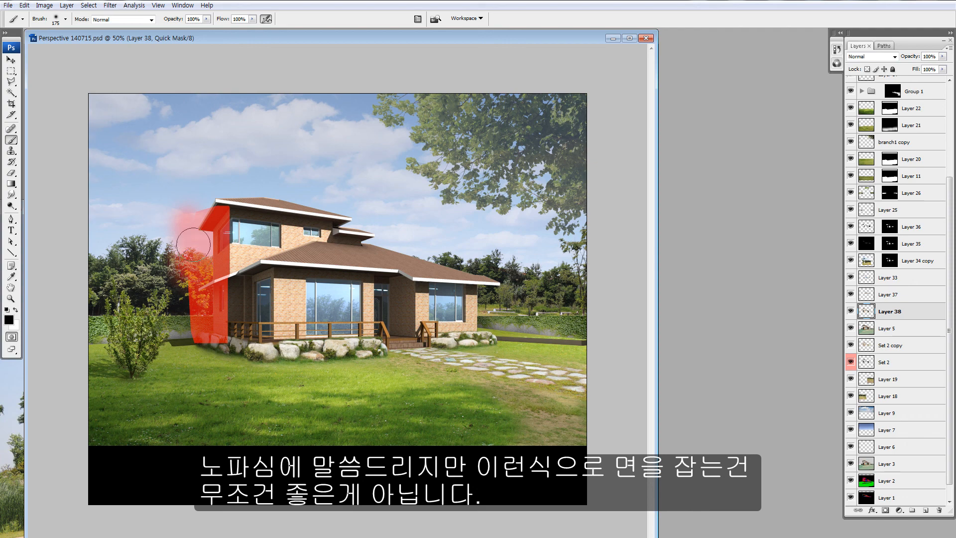
key(x)
mouse_move(185, 219)
mouse_down()
mouse_move(197, 344)
mouse_move(193, 325)
mouse_move(205, 294)
mouse_move(207, 359)
mouse_move(199, 213)
mouse_move(201, 264)
mouse_move(209, 244)
mouse_up()
key(q)
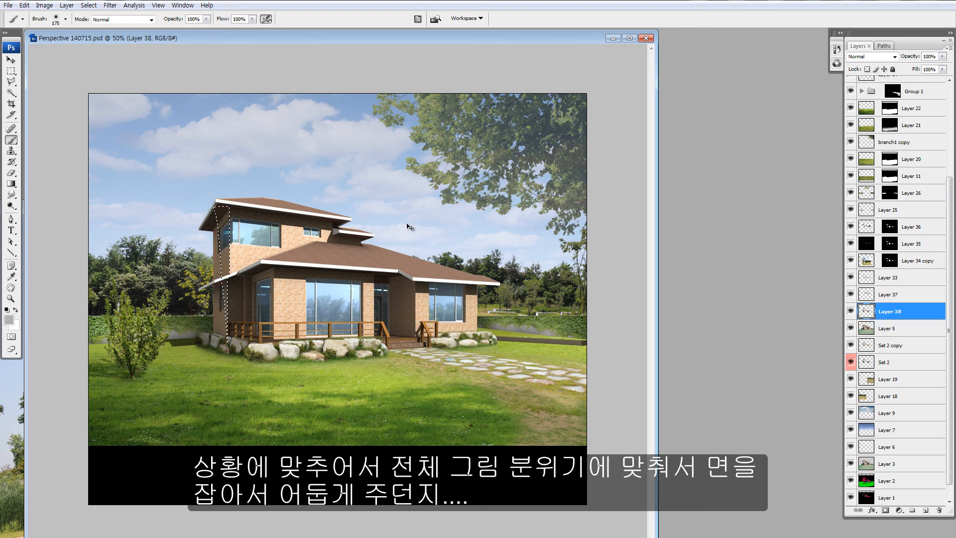
- Darken the graduated corner strip of the end walls by lowering its Hue/Saturation lightness
key(ctrl+u)
drag(731, 300, 724, 298)
click(834, 224)
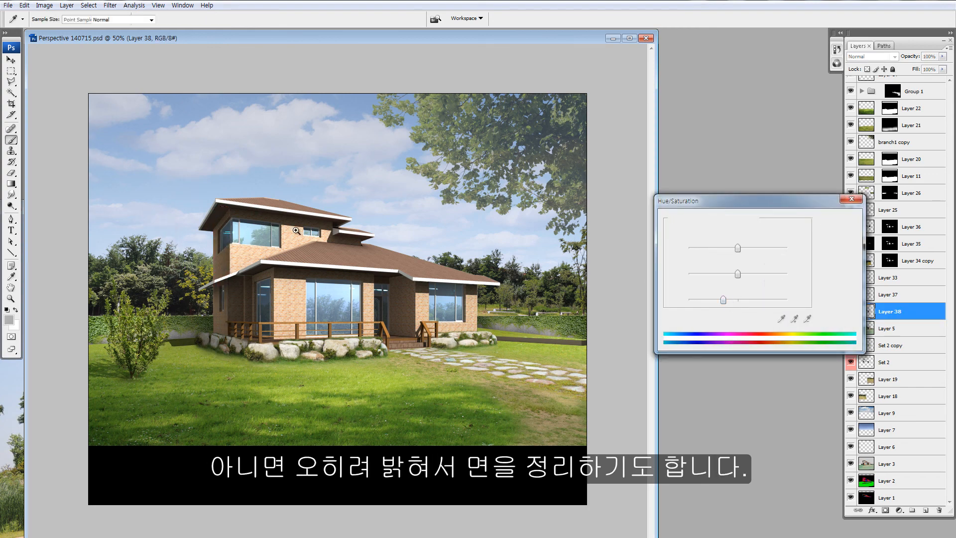
key(z)
drag(199, 170, 341, 386)
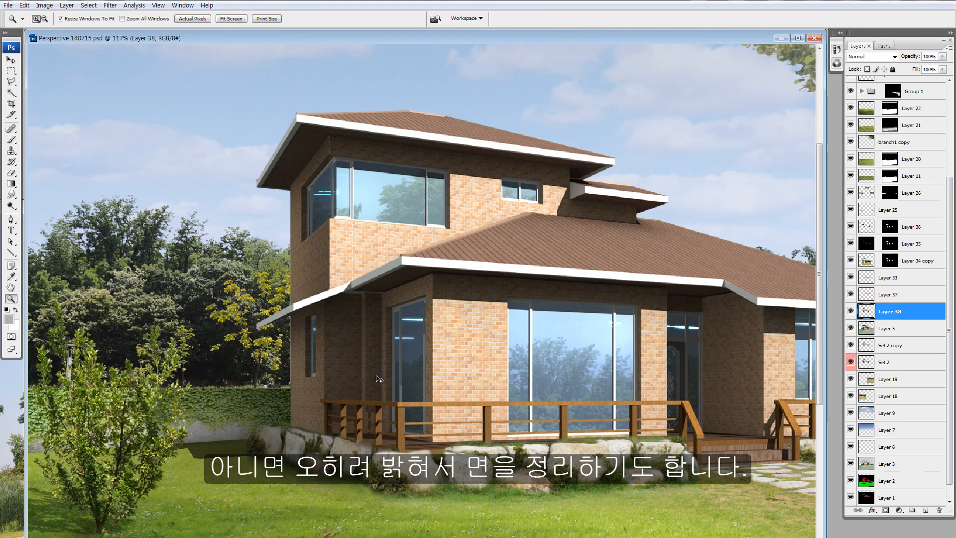
key(ctrl+minus)
key(ctrl+minus)
key(ctrl+minus)
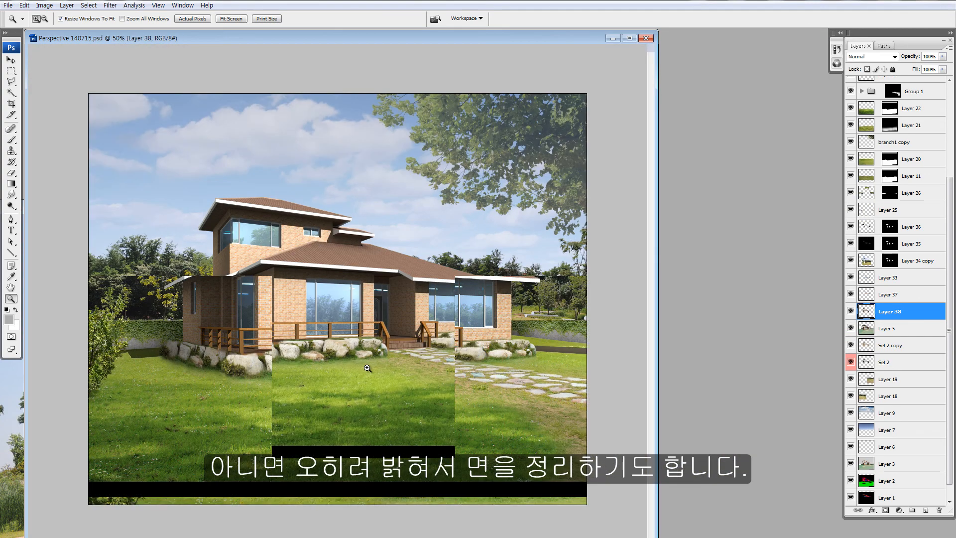
- Select the recessed brick wall beside the entrance with a rectangular marquee ending at its outer corner, and hide the selection outline
drag(356, 244, 457, 381)
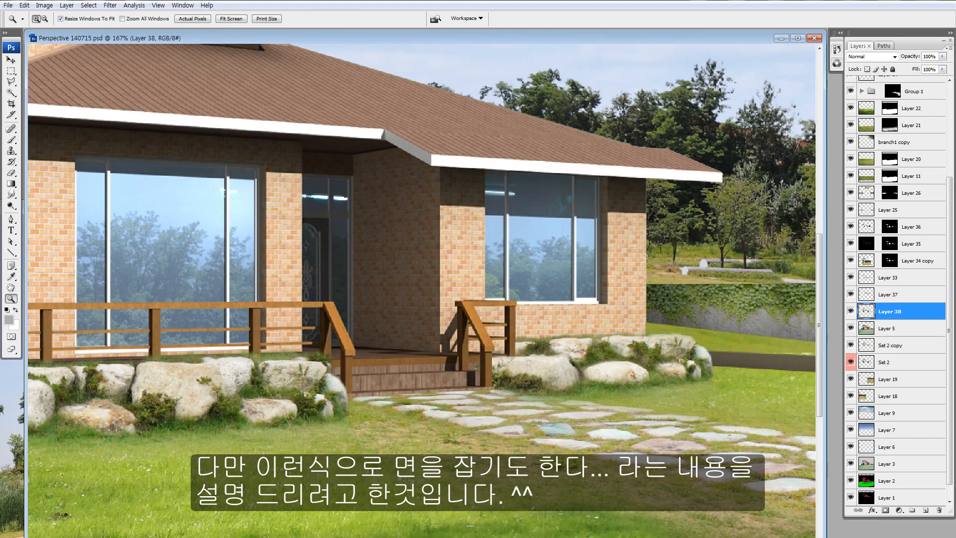
key(m)
drag(337, 127, 439, 379)
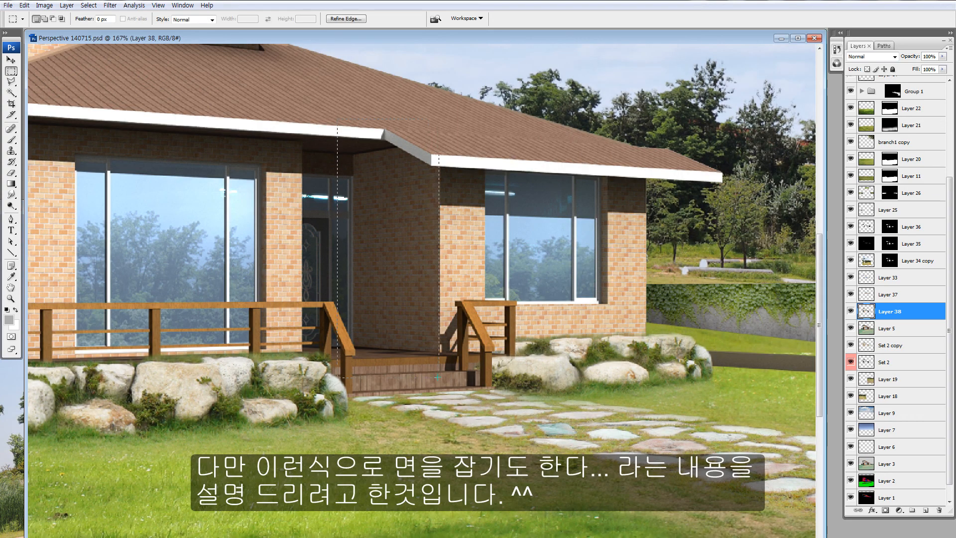
key(z)
drag(402, 168, 490, 291)
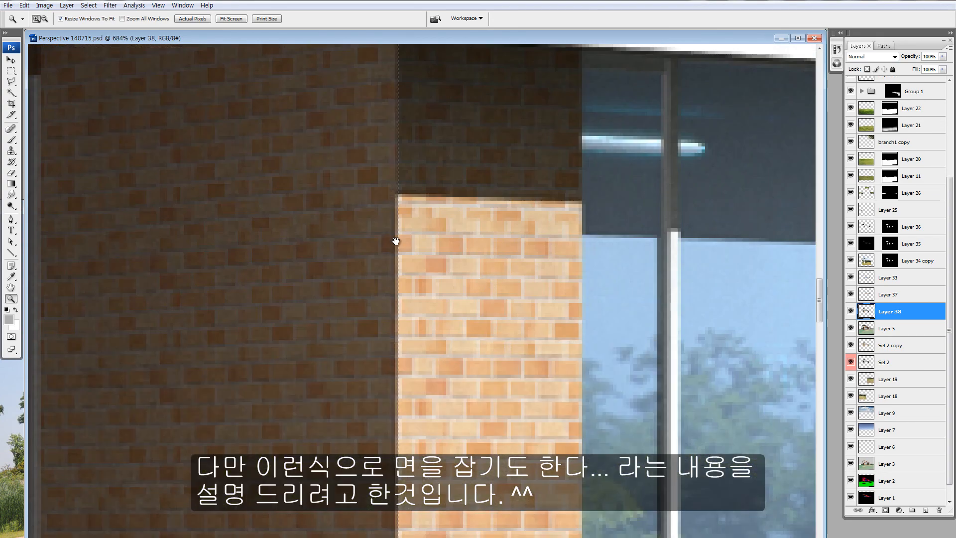
drag(284, 167, 821, 415)
key(m)
drag(471, 219, 519, 282)
drag(507, 218, 633, 392)
key(ctrl+0)
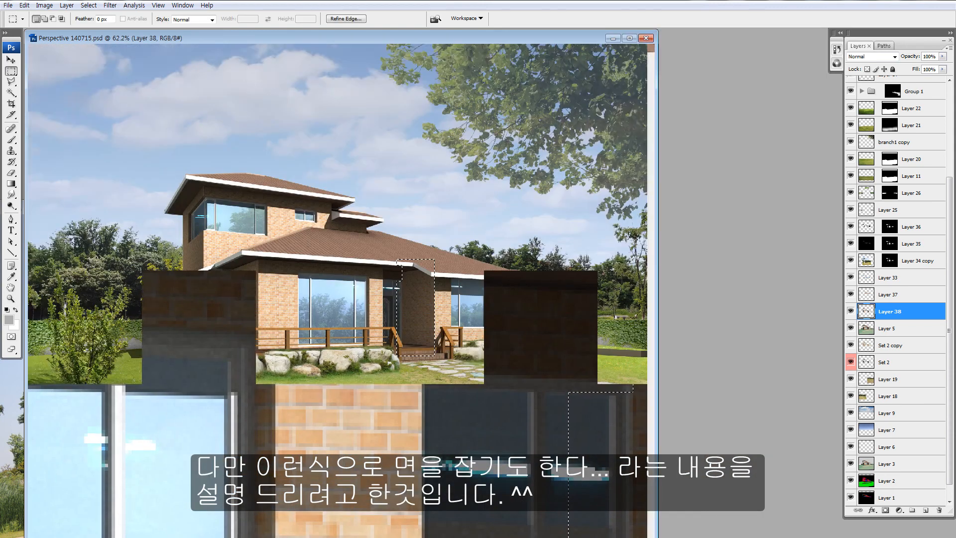
key(z)
click(464, 358)
key(ctrl+h)
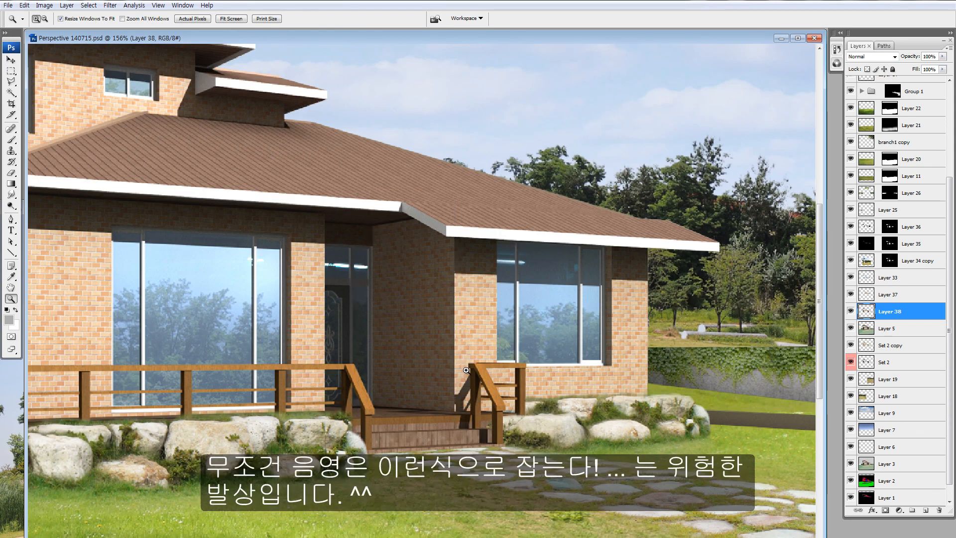
- Fade the entrance-wall selection toward the door in Quick Mask with the soft 175 px brush
key(q)
key(b)
drag(329, 199, 346, 423)
mouse_move(318, 256)
mouse_down()
mouse_move(325, 345)
mouse_move(335, 312)
mouse_move(345, 331)
mouse_move(352, 466)
mouse_move(361, 210)
mouse_move(368, 463)
mouse_up()
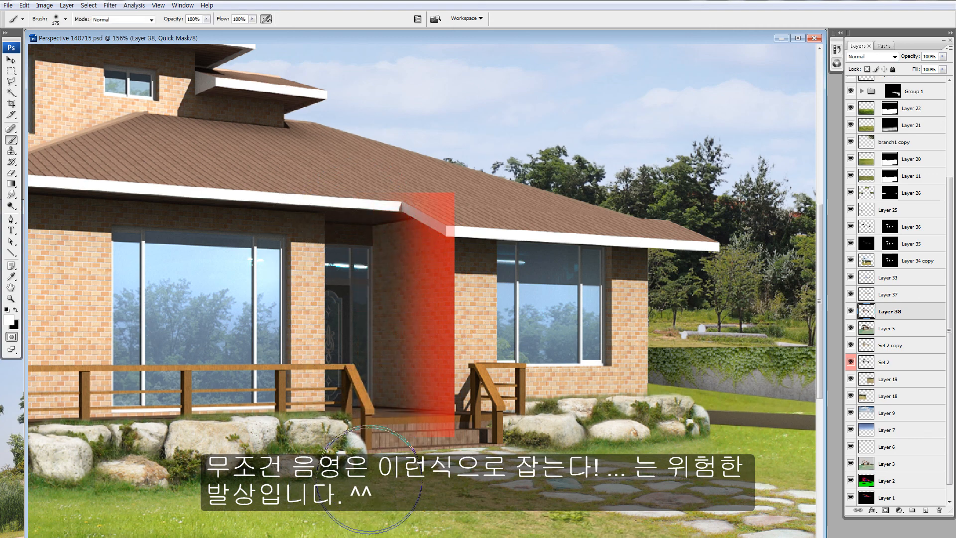
key(q)
- Darken the graduated entrance-wall selection with Hue/Saturation, setting lightness to -16
key(ctrl+u)
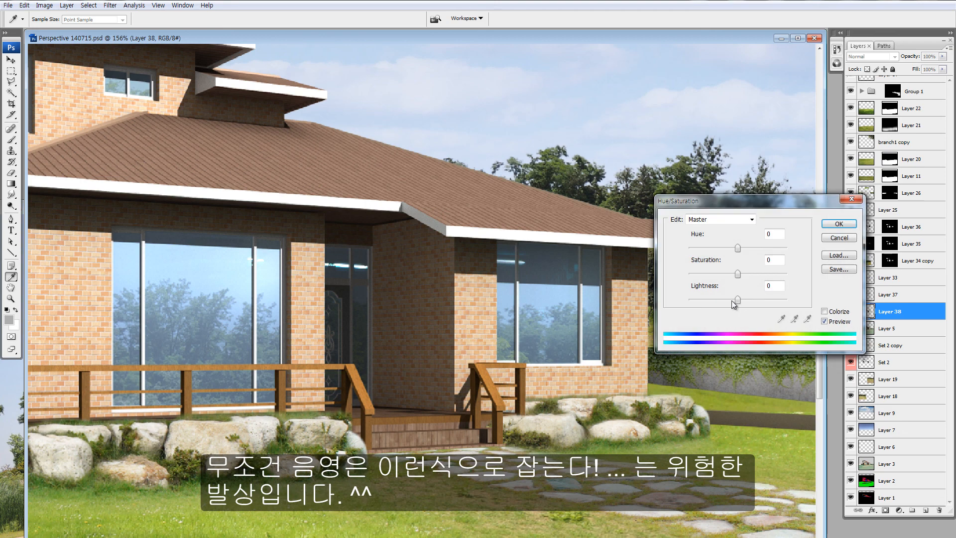
click(731, 299)
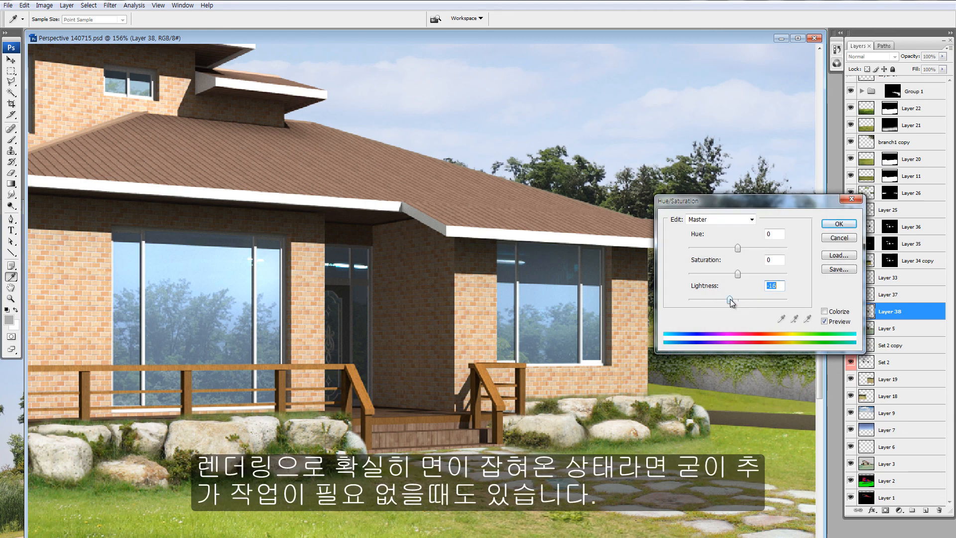
click(832, 225)
key(ctrl+minus)
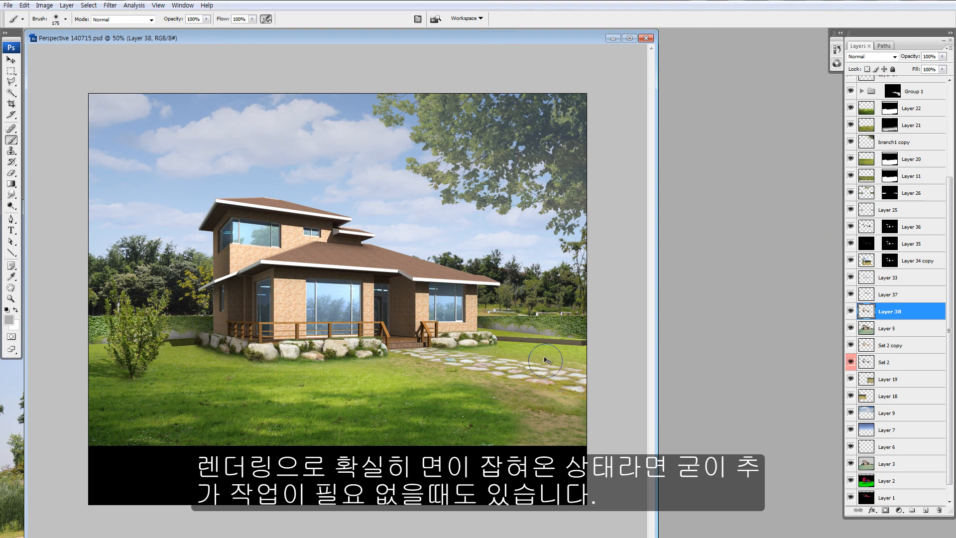
key(ctrl+minus)
- Try recolouring the brick walls on Layer 38 with Hue/Saturation at hue +15 and saturation -33
key(v)
key(z)
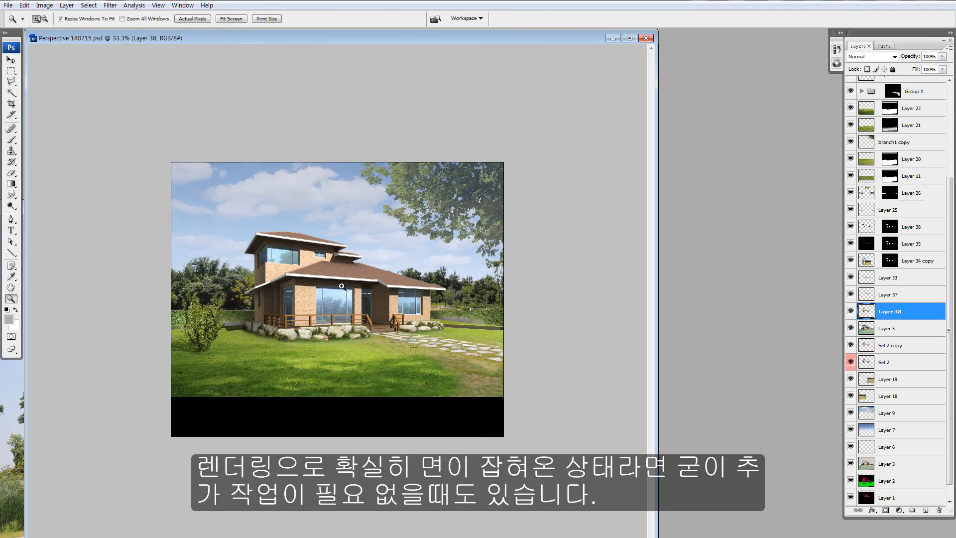
drag(226, 216, 394, 335)
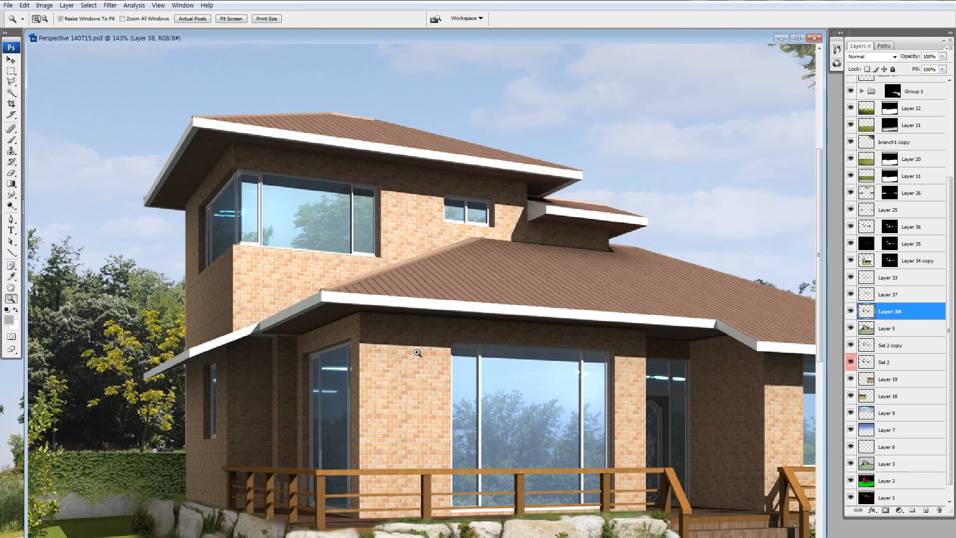
key(ctrl+u)
drag(734, 247, 745, 248)
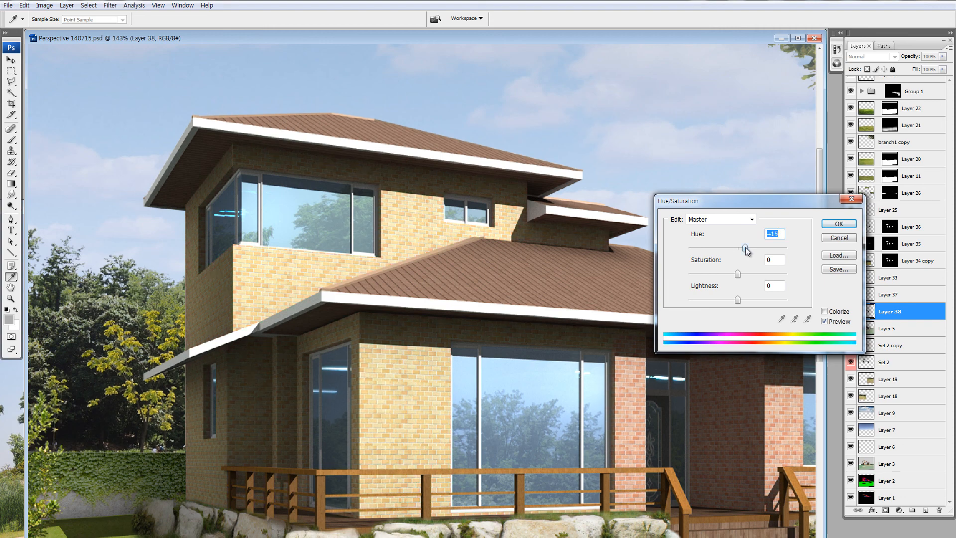
click(721, 273)
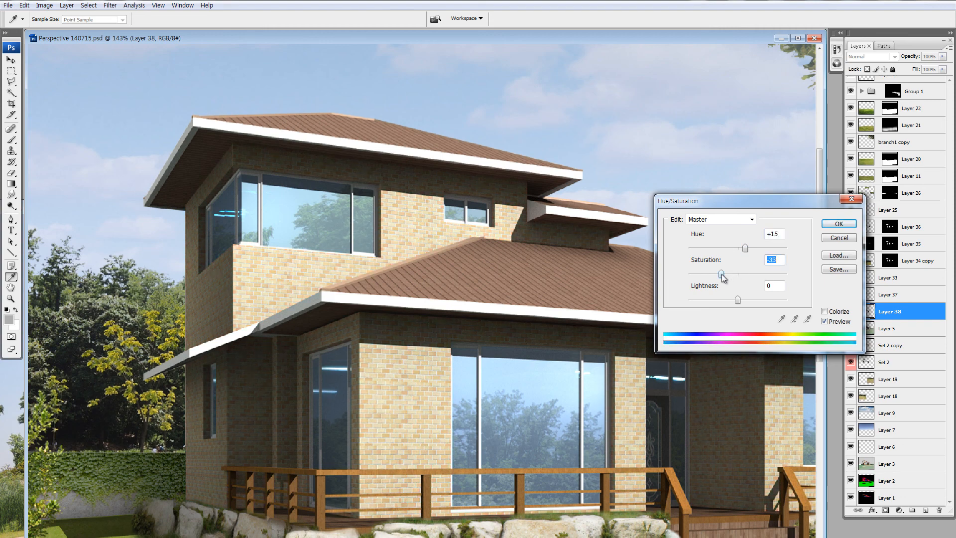
click(834, 227)
key(ctrl+minus)
key(ctrl+minus)
key(ctrl+minus)
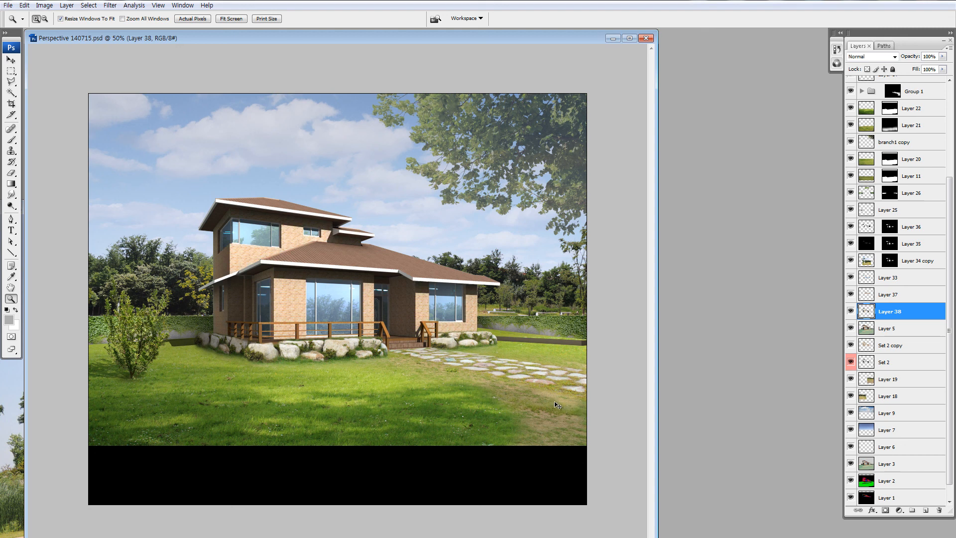
- Try Hue/Saturation on the brick walls with hue +19, saturation -31 and lightness -5, and inspect the bricks up close
key(ctrl+u)
click(734, 298)
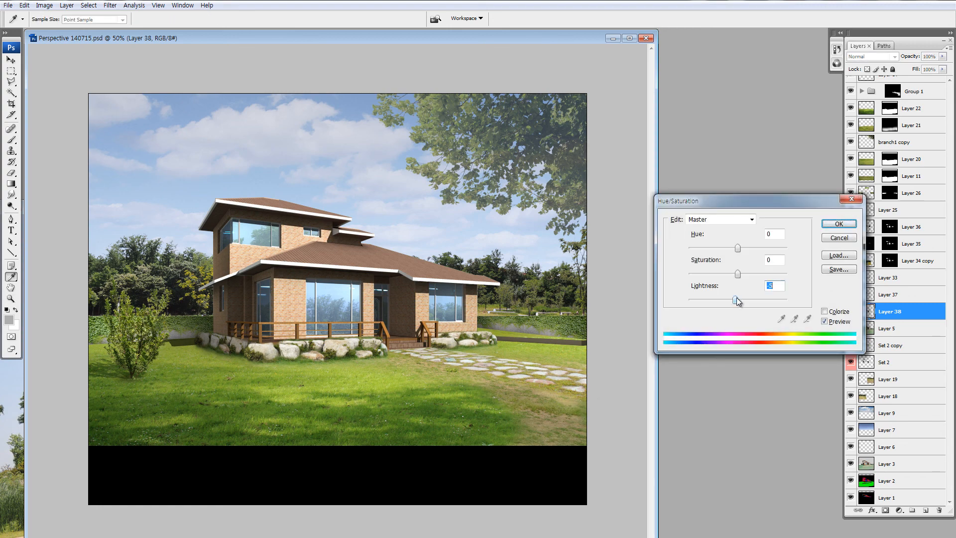
click(747, 247)
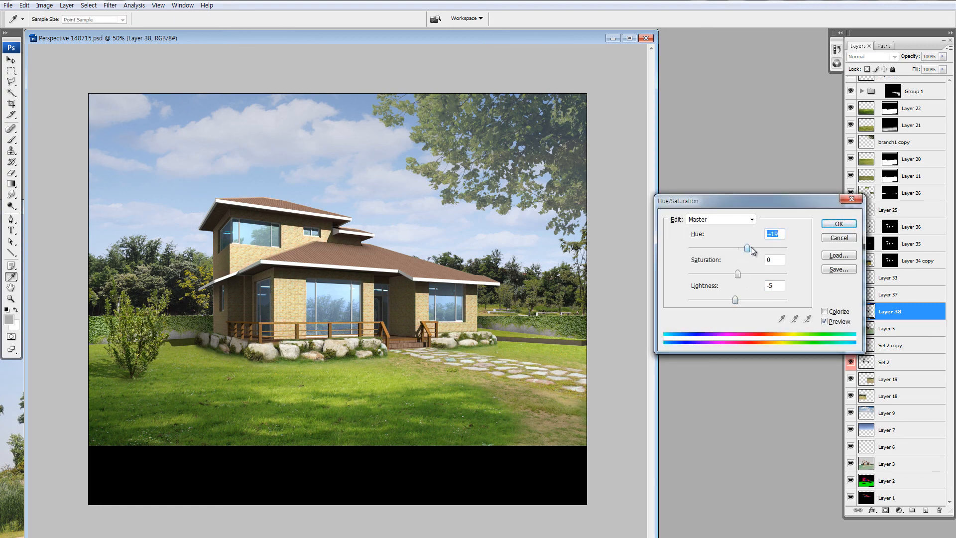
drag(722, 273, 721, 275)
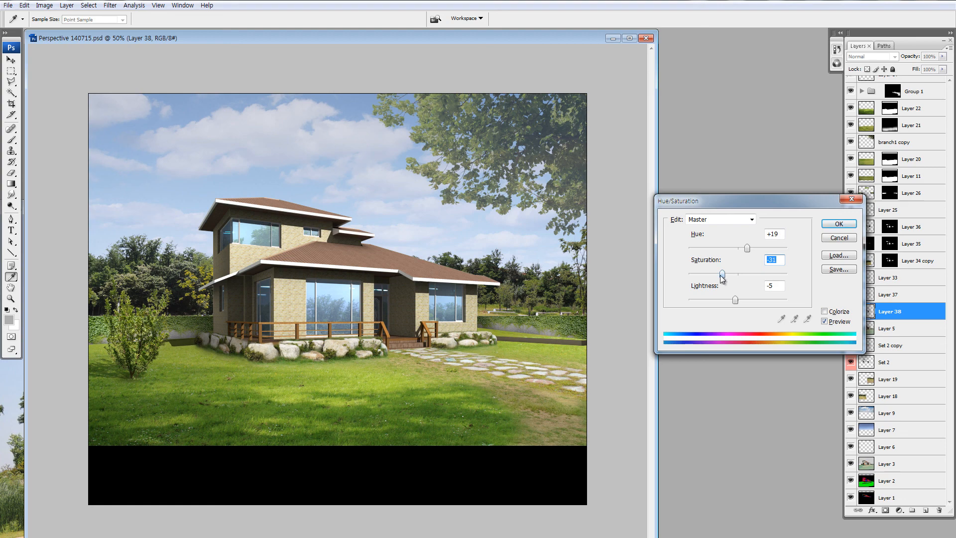
click(837, 225)
drag(231, 263, 324, 341)
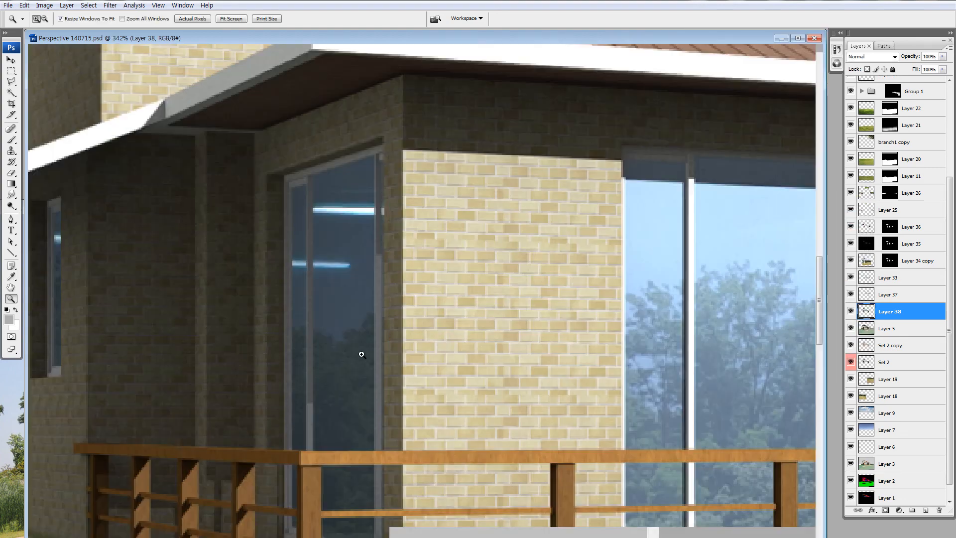
key(ctrl+0)
key(ctrl+minus)
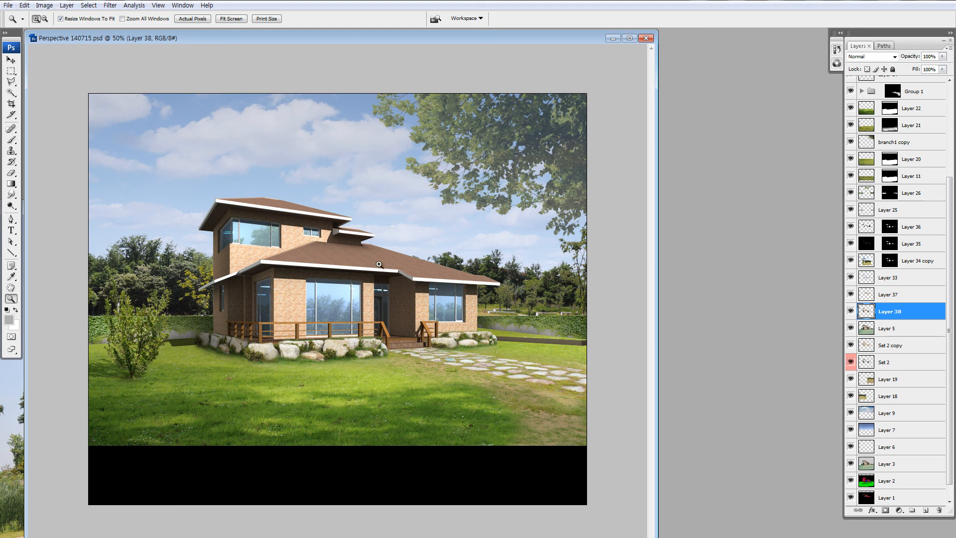
- Isolate the roof layer (Layer 37) to check its content, restore the other layers, and try Brightness/Contrast with brightness +47 on it
drag(346, 280, 204, 162)
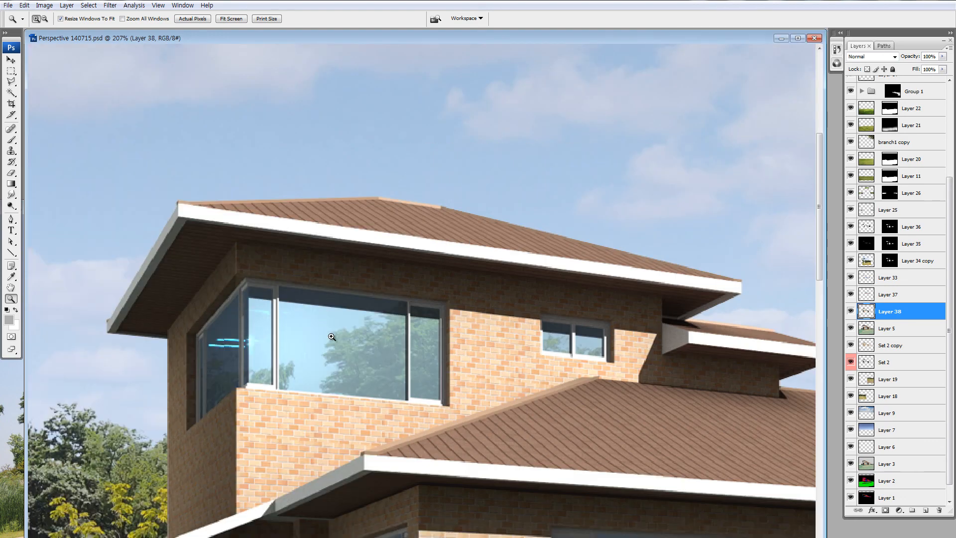
key(ctrl+0)
key(ctrl+minus)
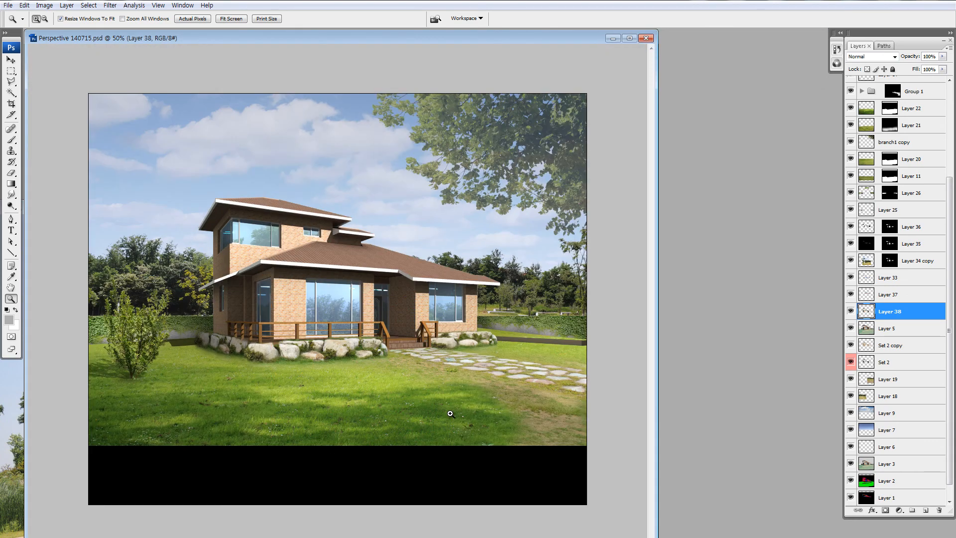
key(v)
ctrl+click(391, 256)
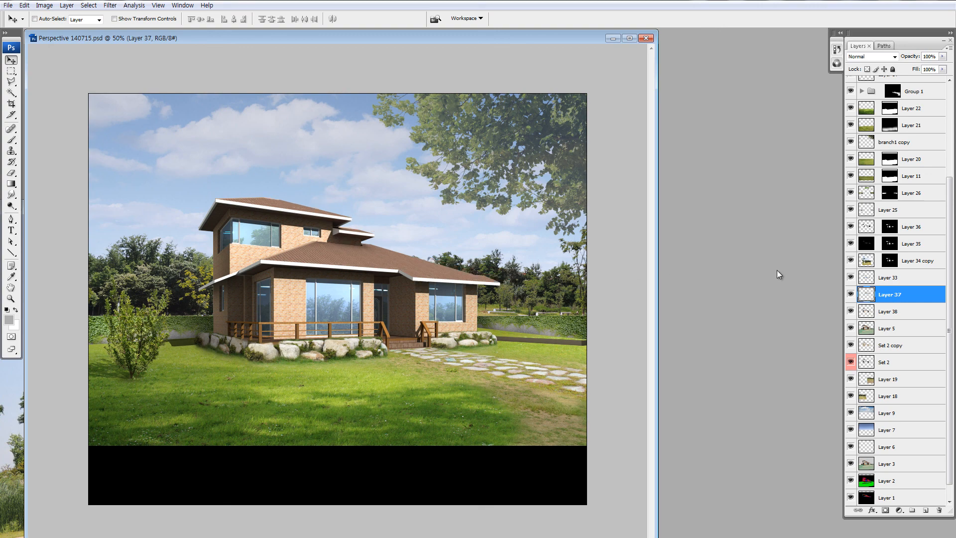
alt+click(850, 294)
alt+click(850, 294)
key(alt+i)
key(a)
key(c)
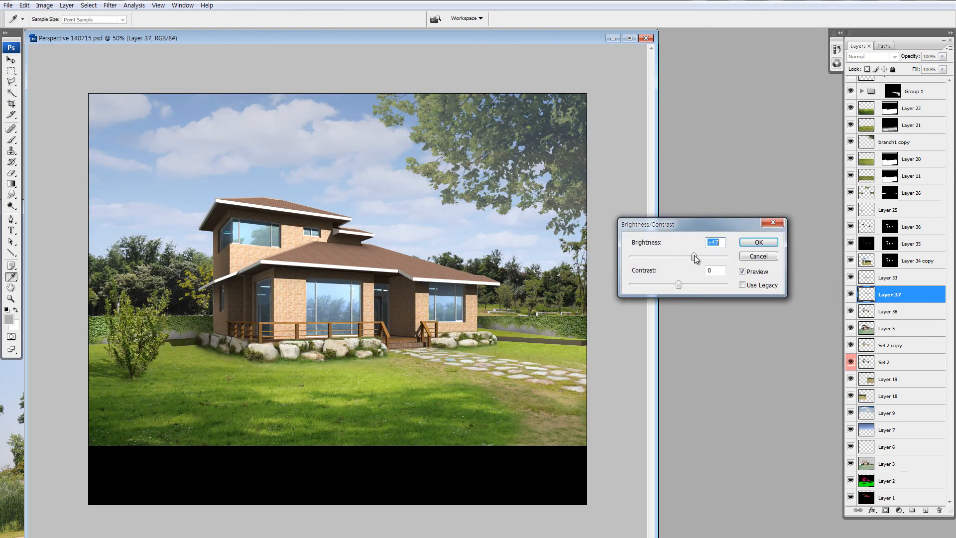
click(757, 243)
- Try merging the roof layer into the brick layer below and brightening the merged layer, and undo it
key(ctrl+e)
key(v)
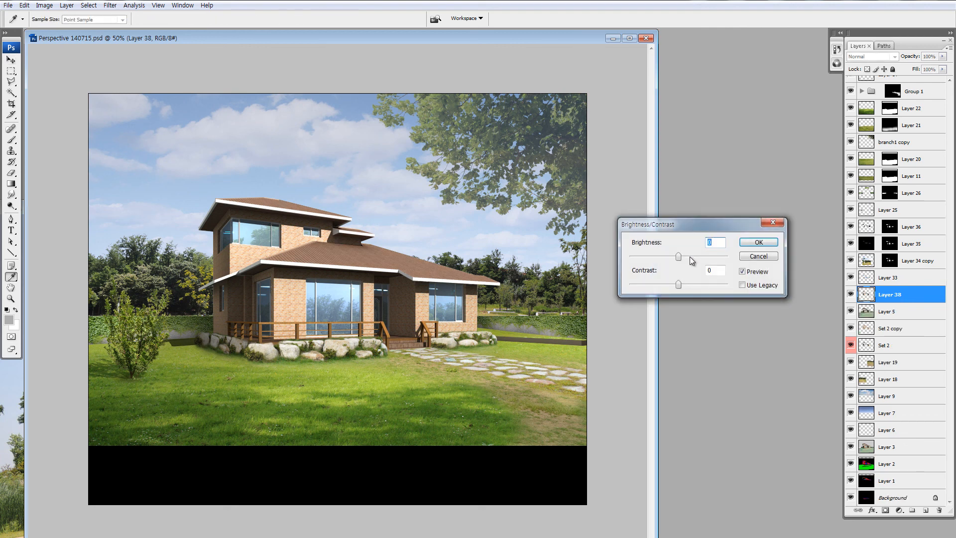
click(689, 256)
key(Return)
key(ctrl+z)
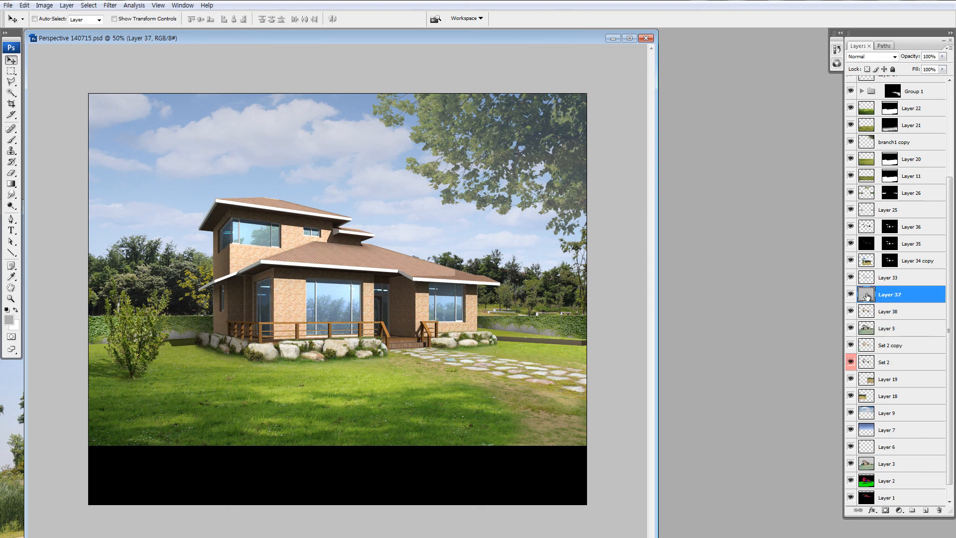
key(alt+i)
key(a)
key(c)
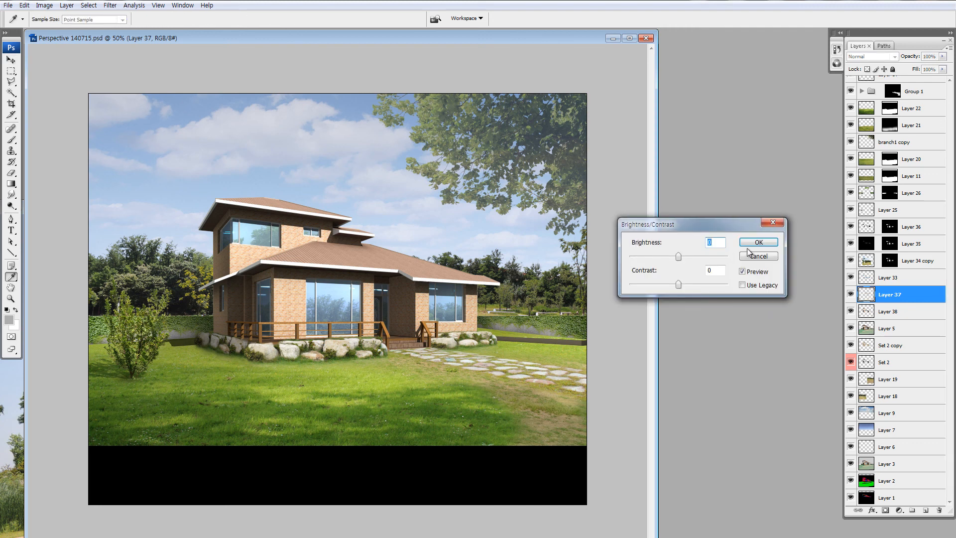
key(Escape)
key(v)
key(alt+bracketleft)
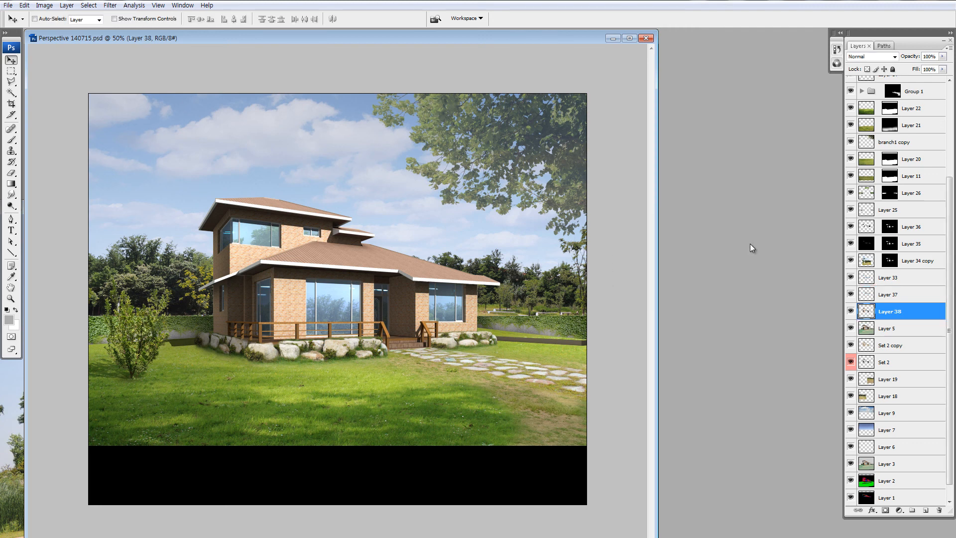
- Brighten the whole roof on Layer 37 with Brightness/Contrast, setting brightness to +32
click(869, 296)
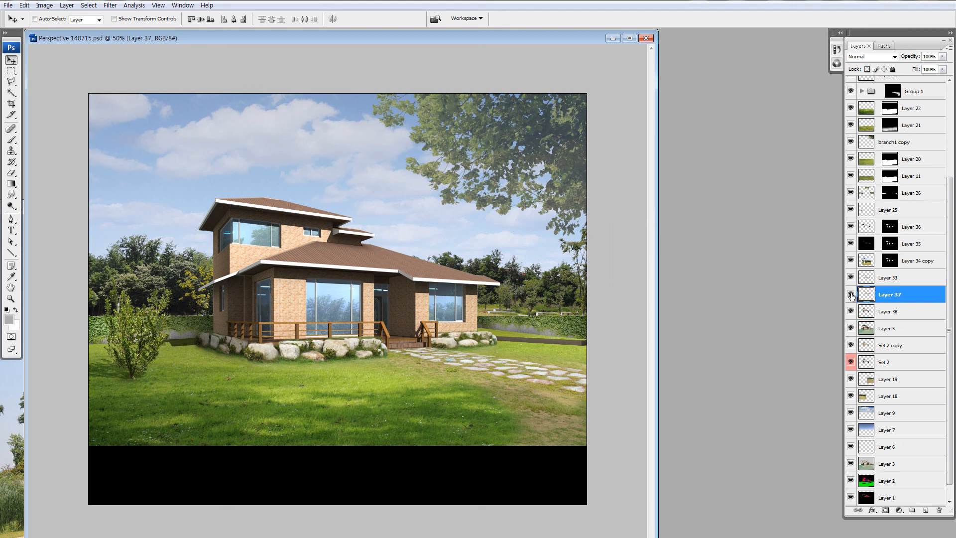
ctrl+click(865, 296)
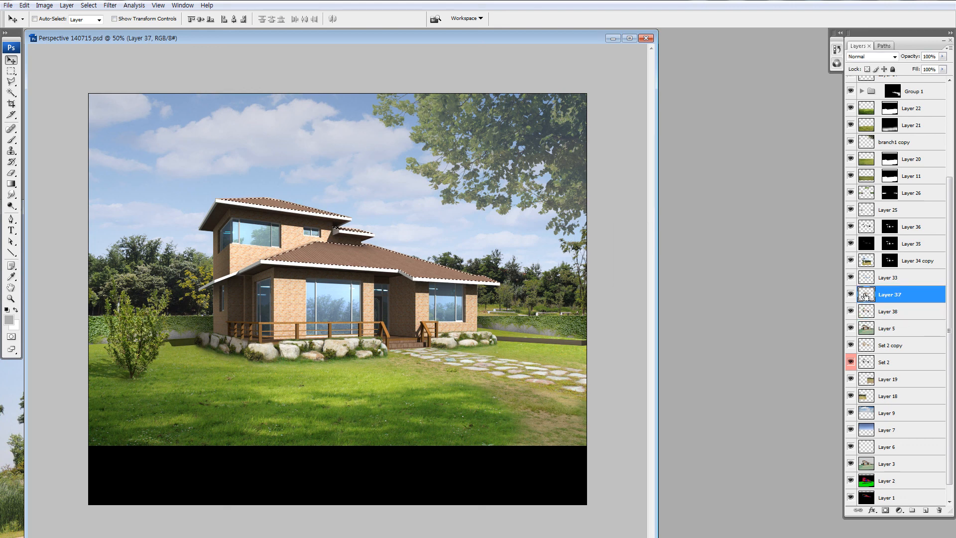
key(ctrl+d)
key(alt+i)
key(a)
key(c)
click(688, 257)
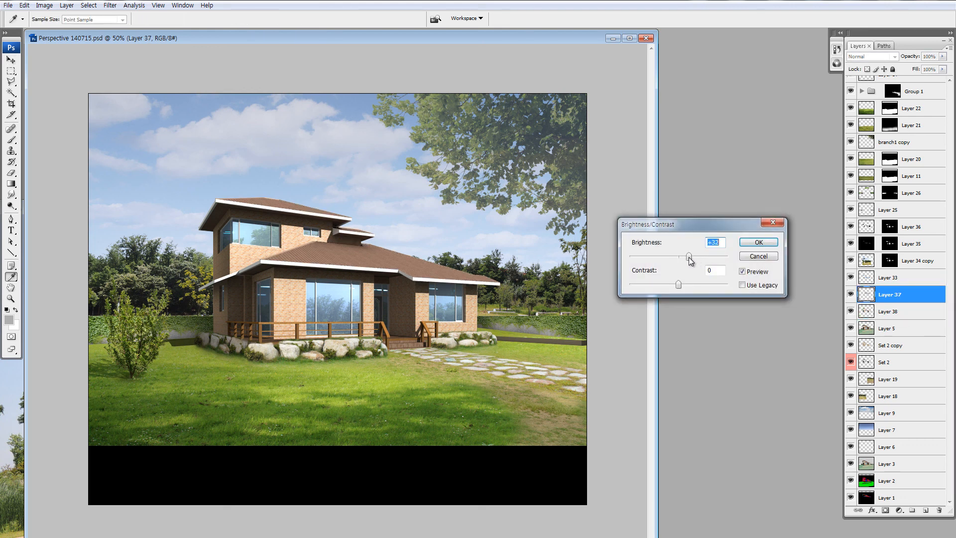
click(753, 242)
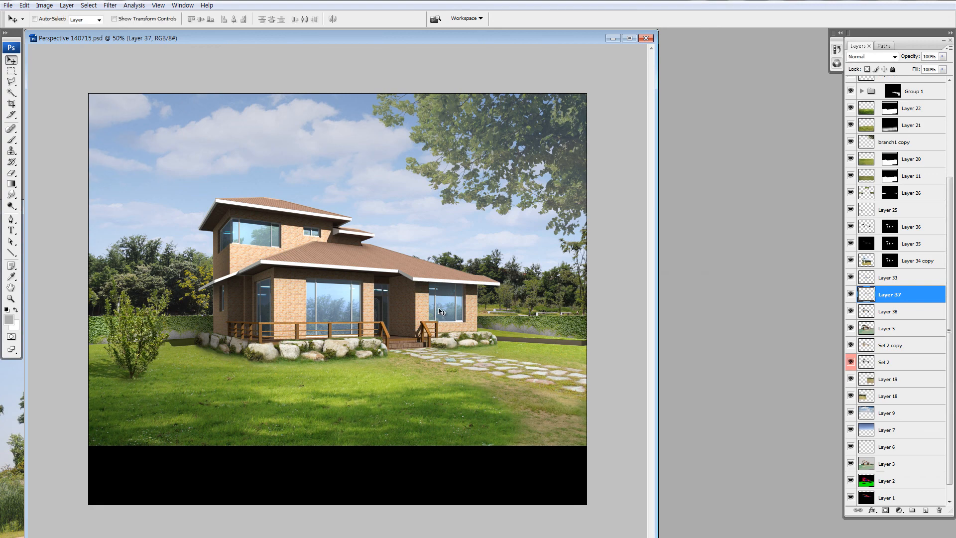
- Draw a diagonal gradient across the roof in Quick Mask that masks the image's right side, and convert it to a selection
key(q)
key(g)
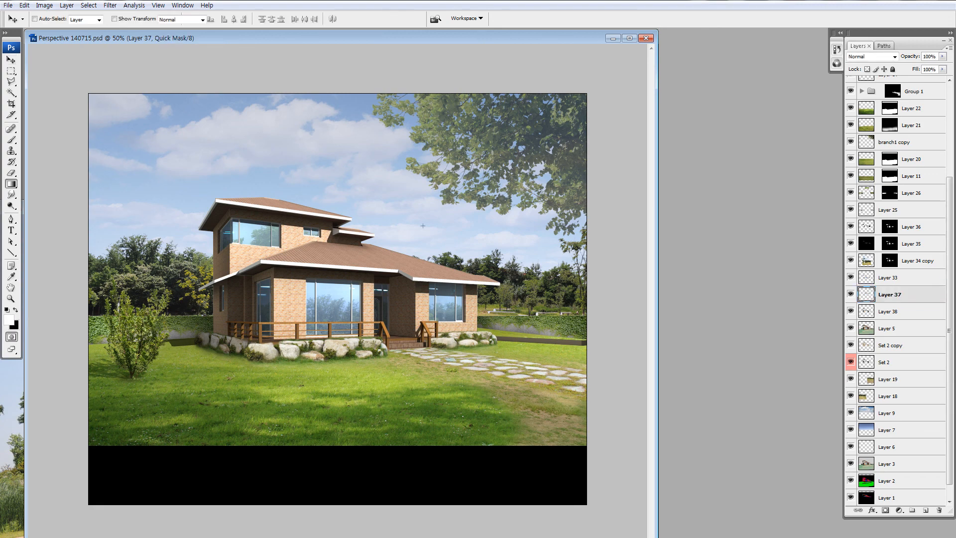
drag(451, 243, 380, 241)
key(x)
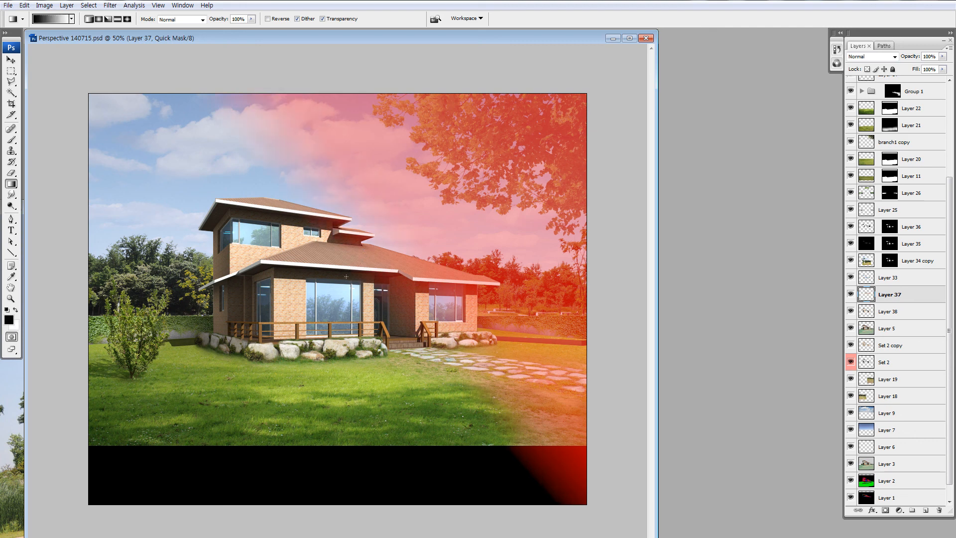
drag(346, 276, 346, 277)
drag(384, 225, 348, 274)
key(q)
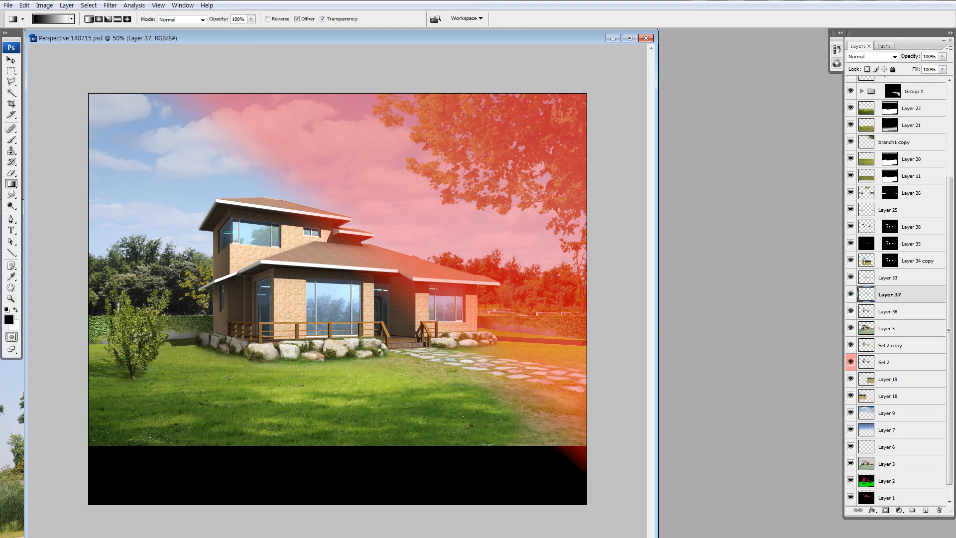
- Brighten the roof with two Brightness/Contrast adjustments, using brightness +48 for the first and +15 for the second
key(i)
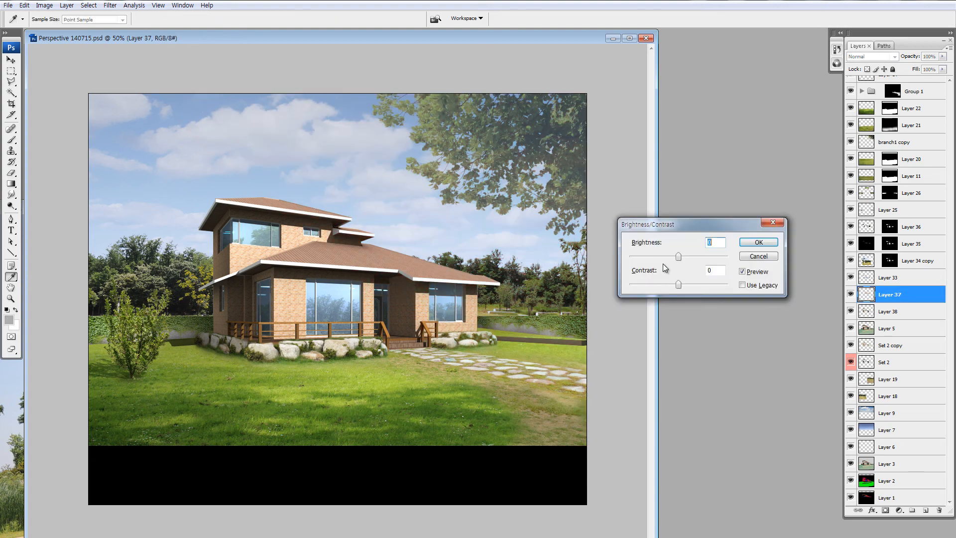
drag(695, 256, 696, 256)
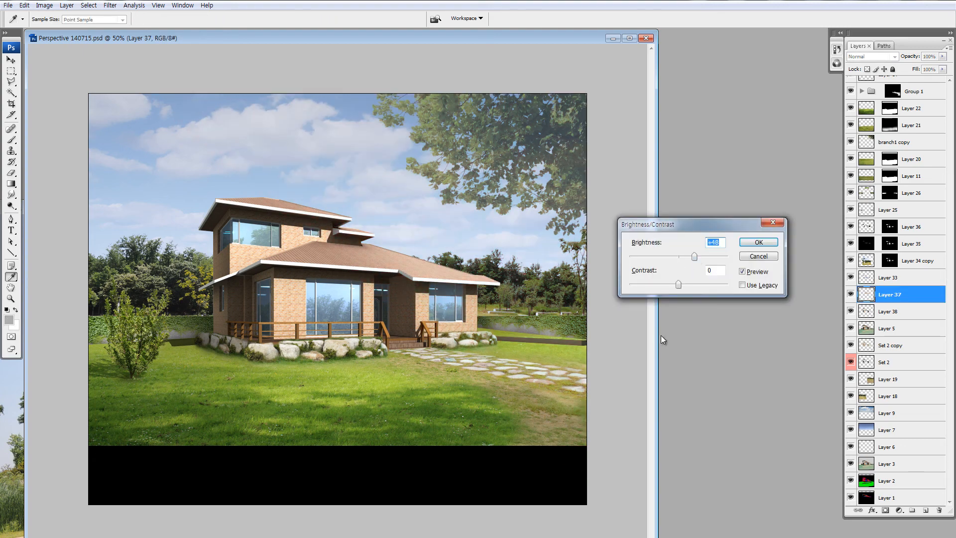
key(Return)
key(g)
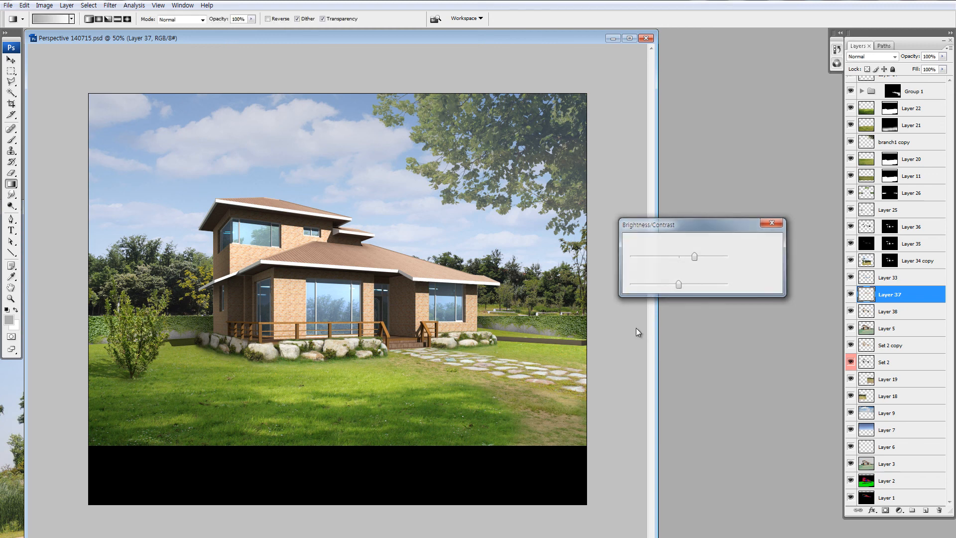
click(683, 255)
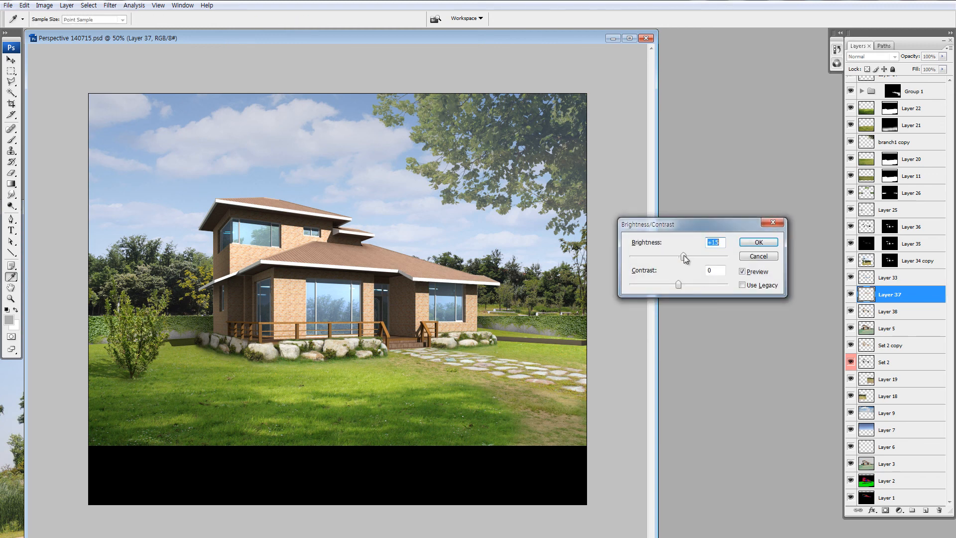
click(758, 242)
key(g)
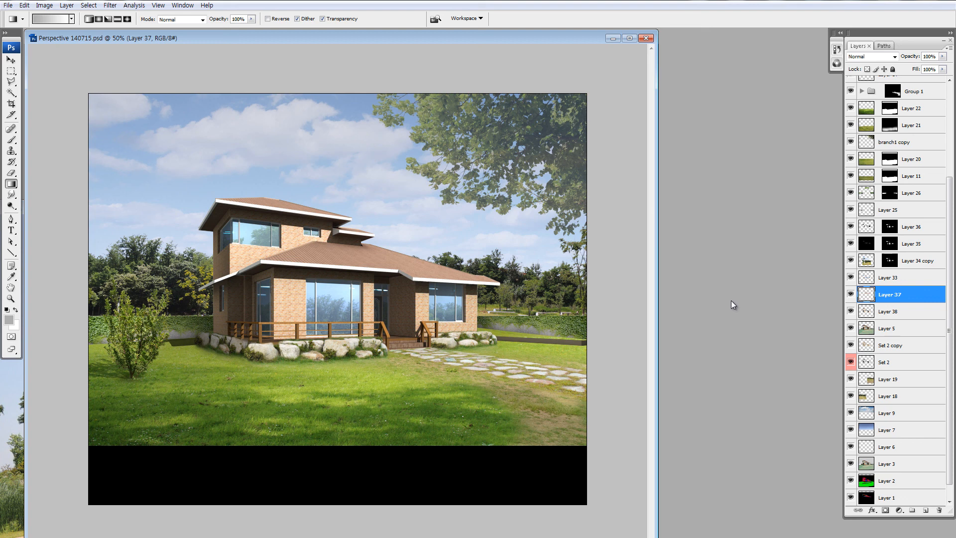
- Recolour the roof dark brown with Hue/Saturation, setting hue to -13, saturation to -48 and lightness to -45
key(ctrl+u)
click(717, 248)
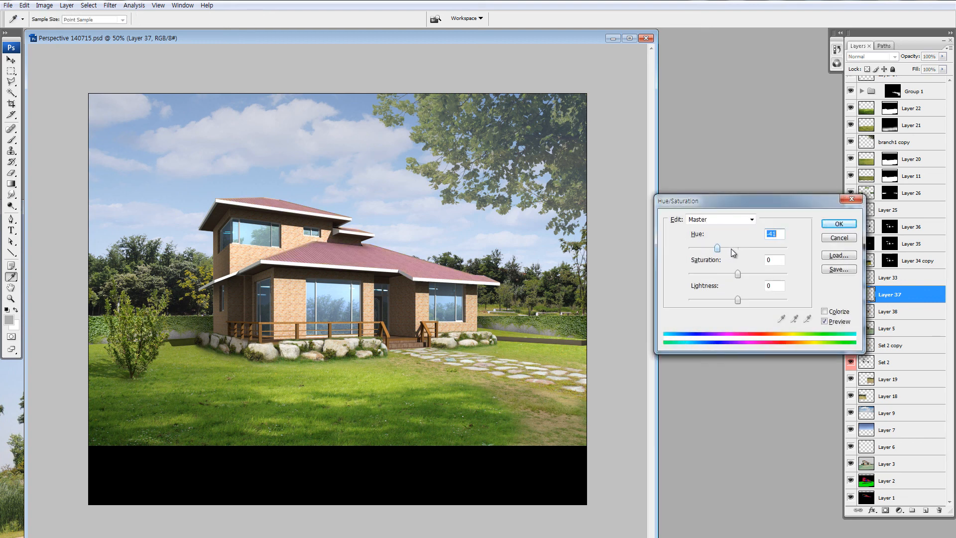
click(746, 248)
click(714, 274)
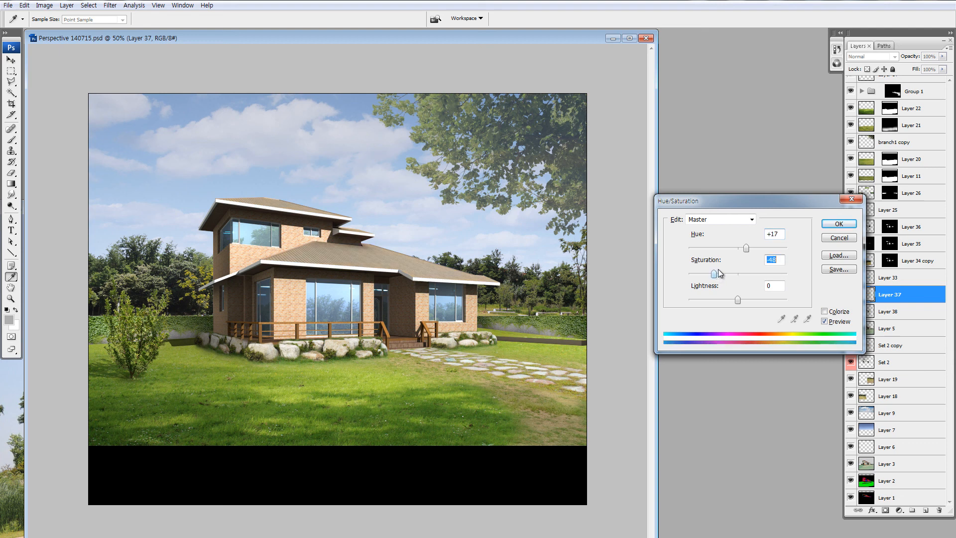
drag(737, 299, 715, 299)
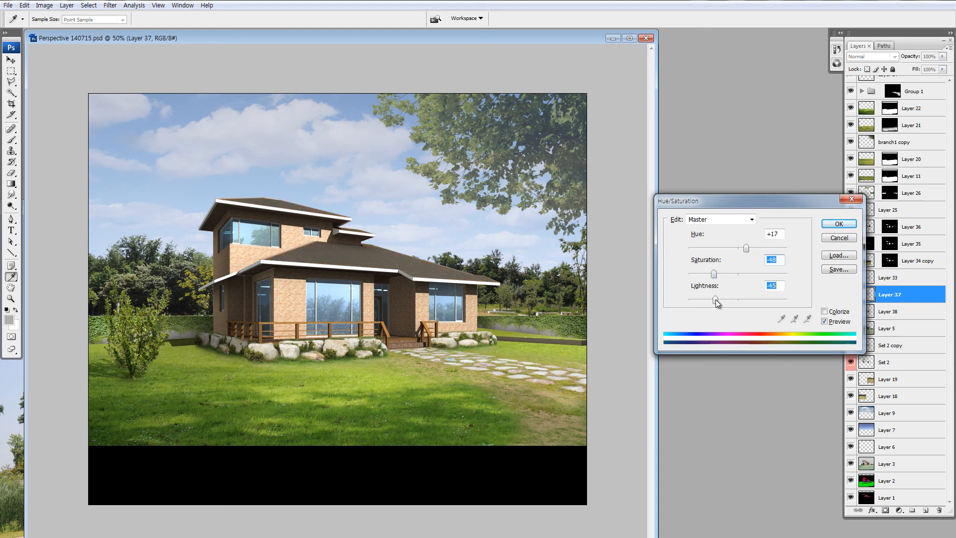
click(715, 249)
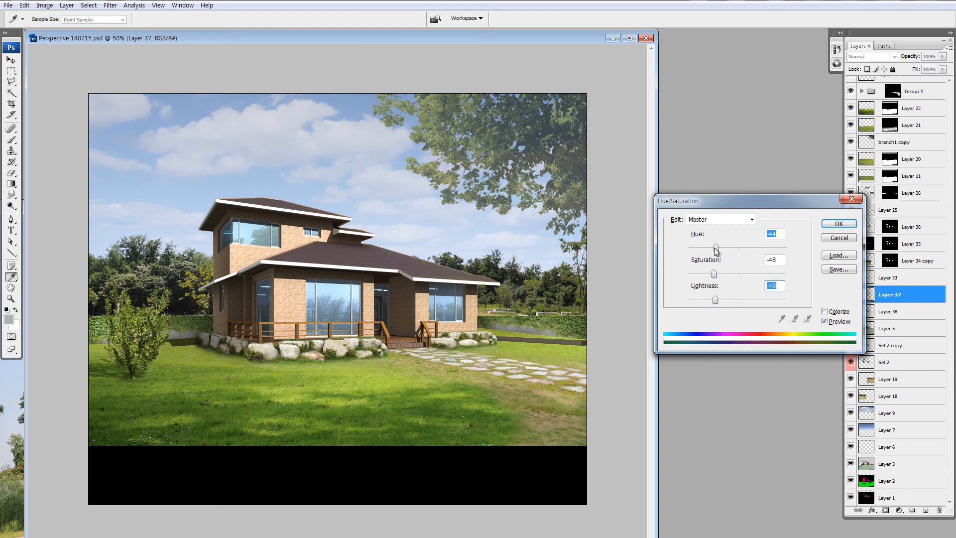
drag(715, 248, 733, 255)
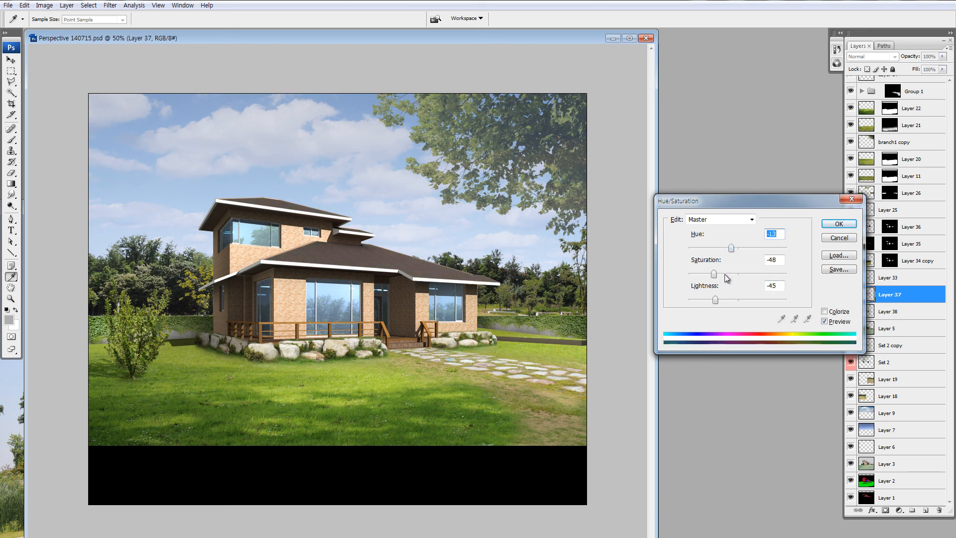
click(838, 224)
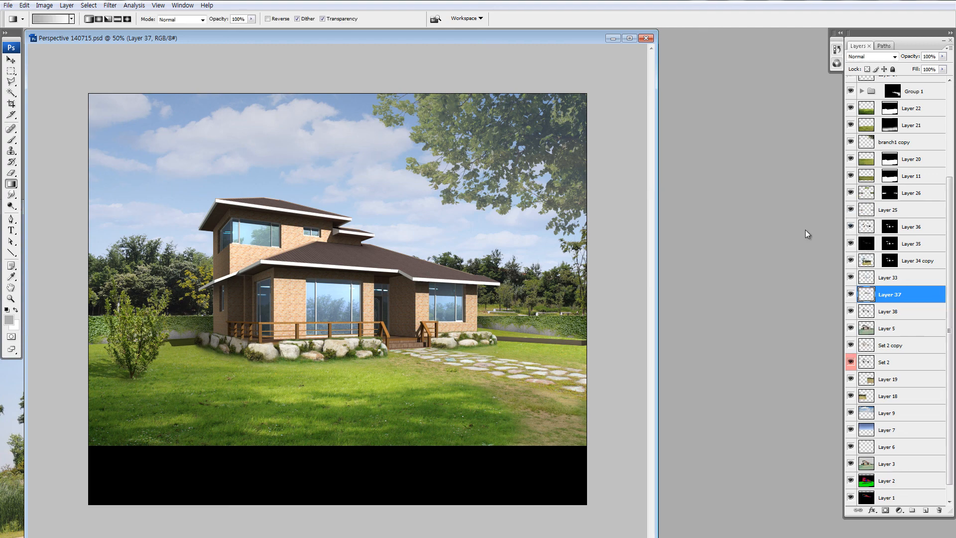
- Examine the recoloured roof up close and in the whole picture
key(ctrl+minus)
key(z)
drag(311, 238, 397, 320)
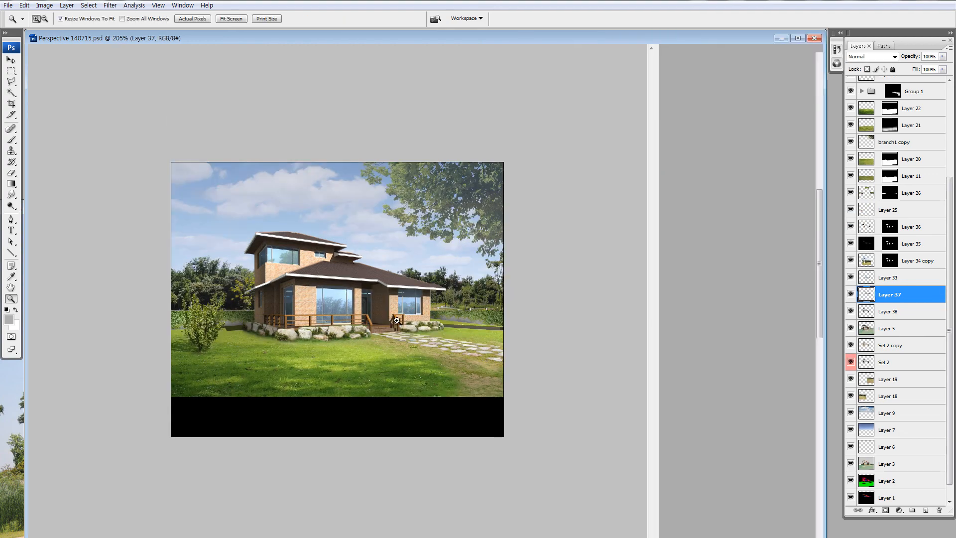
key(ctrl+minus)
key(ctrl+minus)
key(ctrl+minus)
key(ctrl+minus)
key(ctrl+minus)
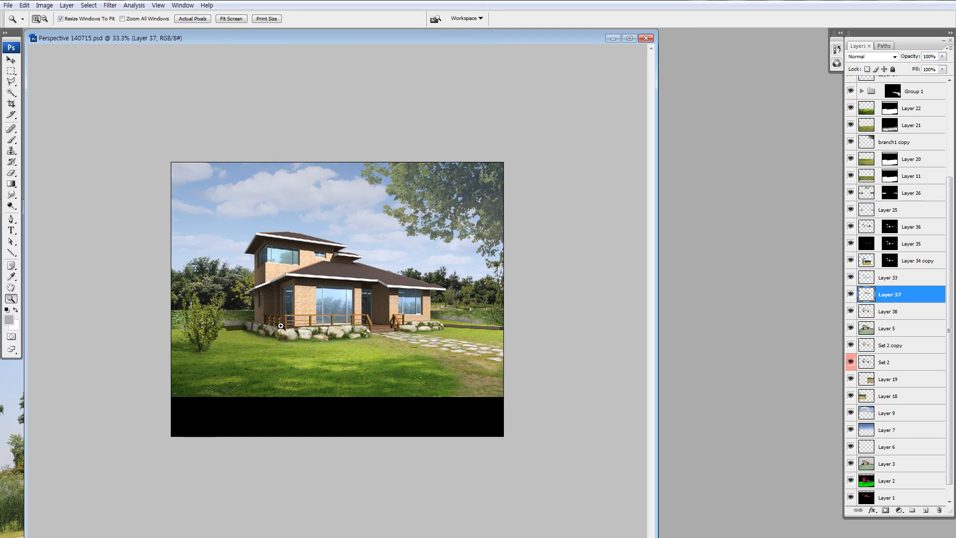
alt+click(374, 391)
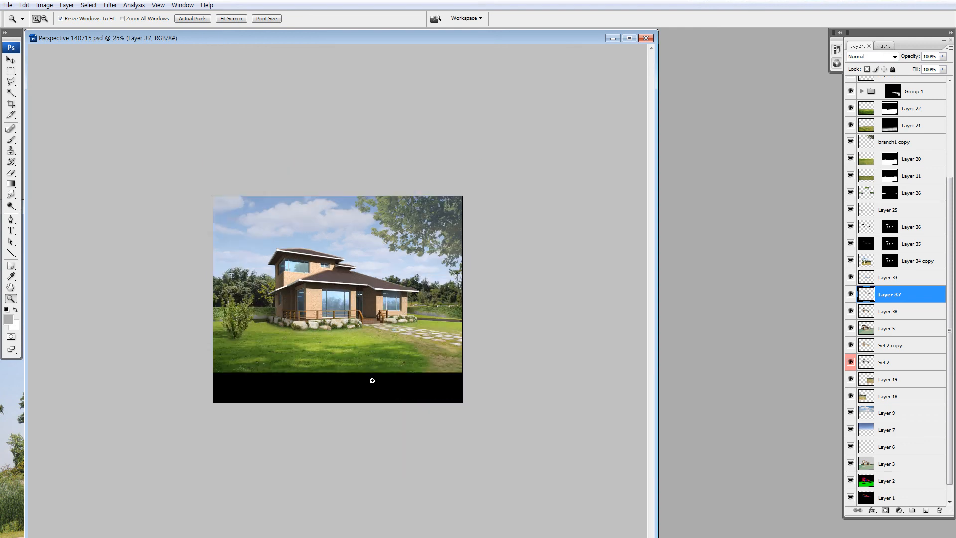